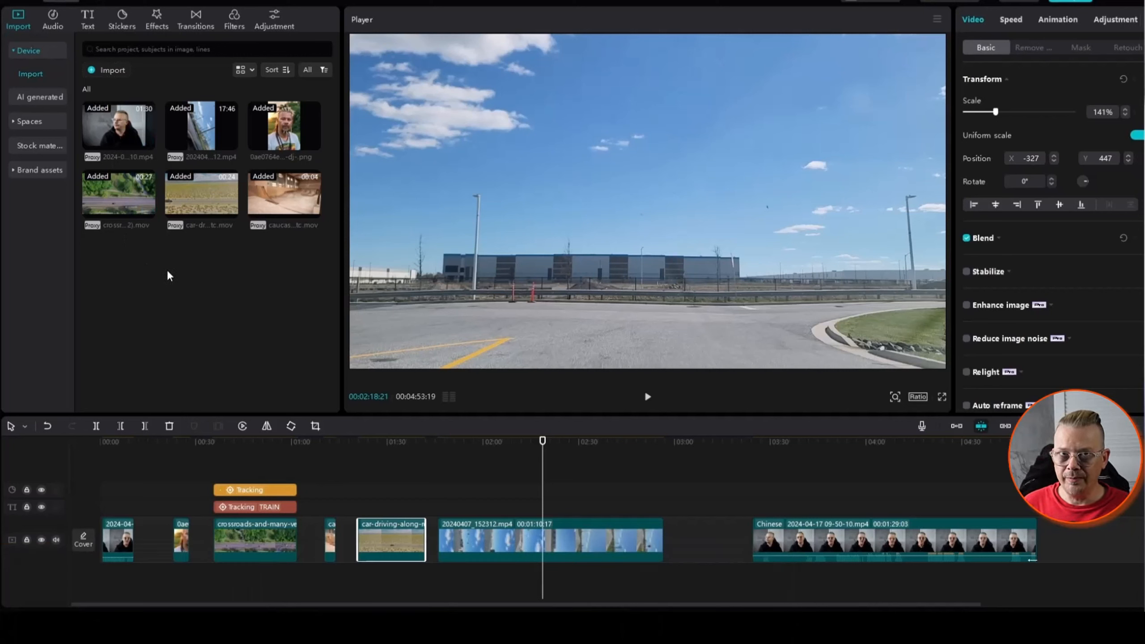
Generate AI images from the black-and-white foggy mountain prompt at a 16:9 ratio
{"action": "left_click", "coordinate": [45, 96]}
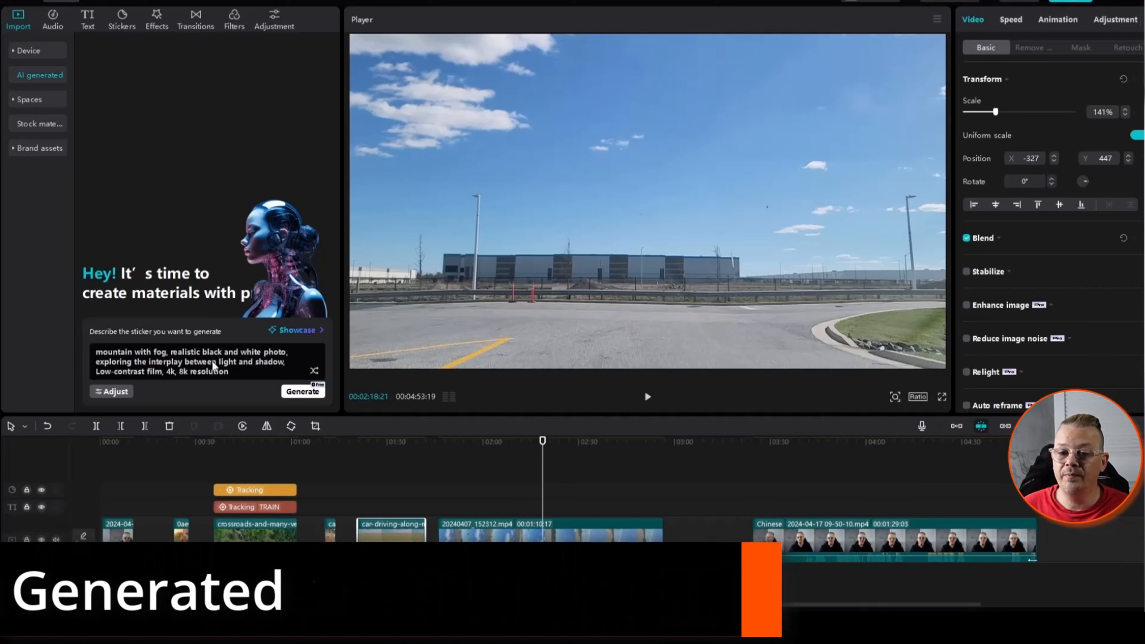
{"action": "left_click", "coordinate": [128, 391]}
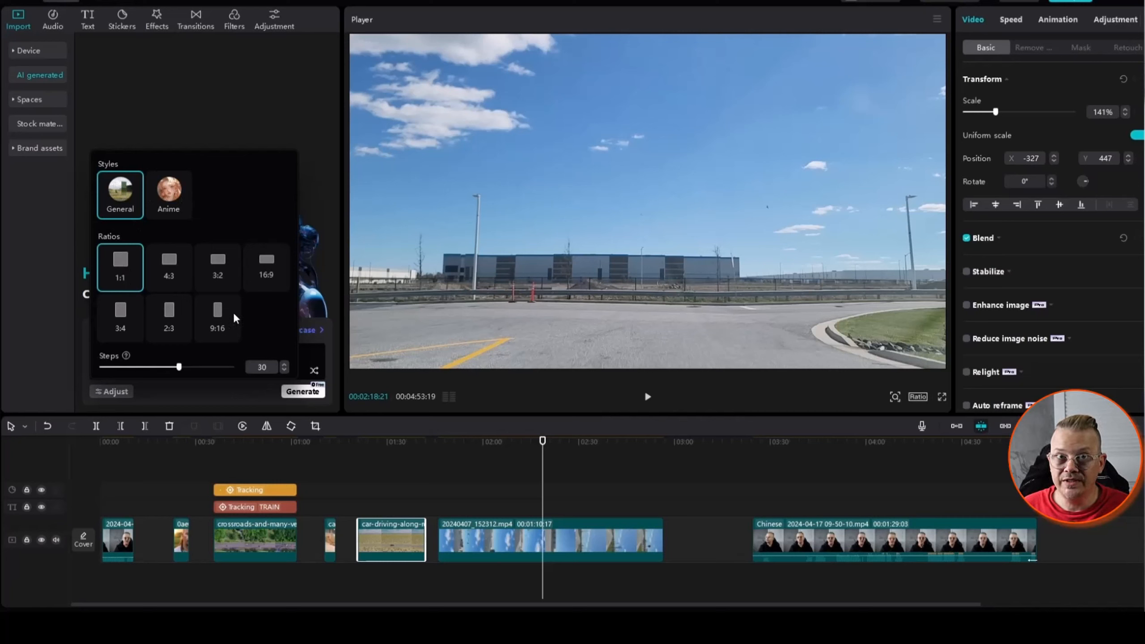
{"action": "left_click", "coordinate": [212, 317]}
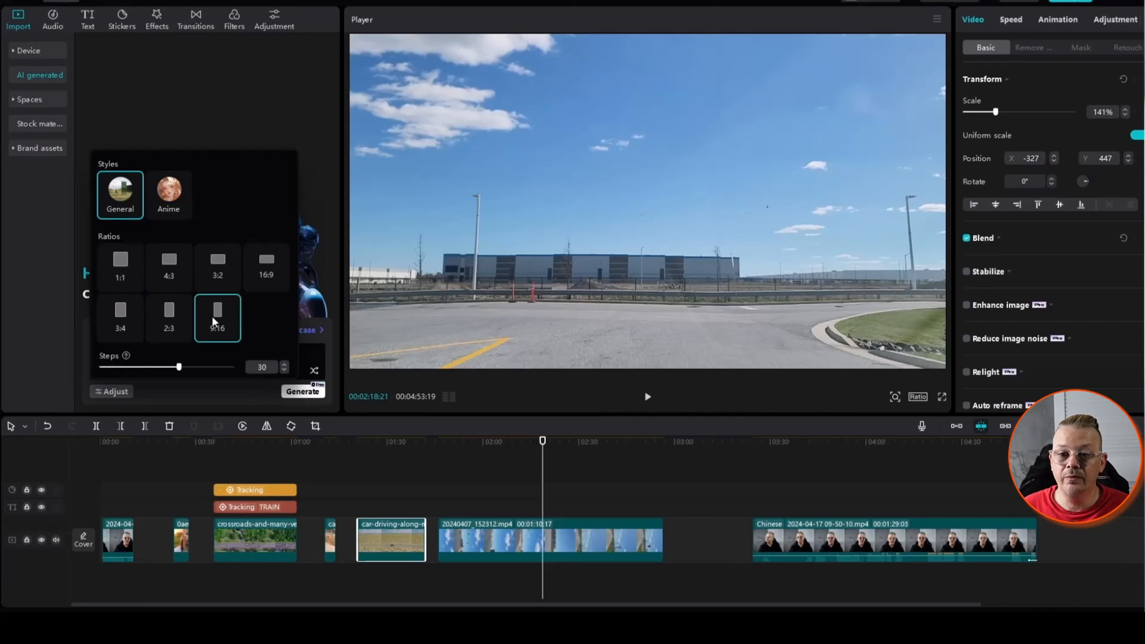
{"action": "left_click", "coordinate": [262, 273]}
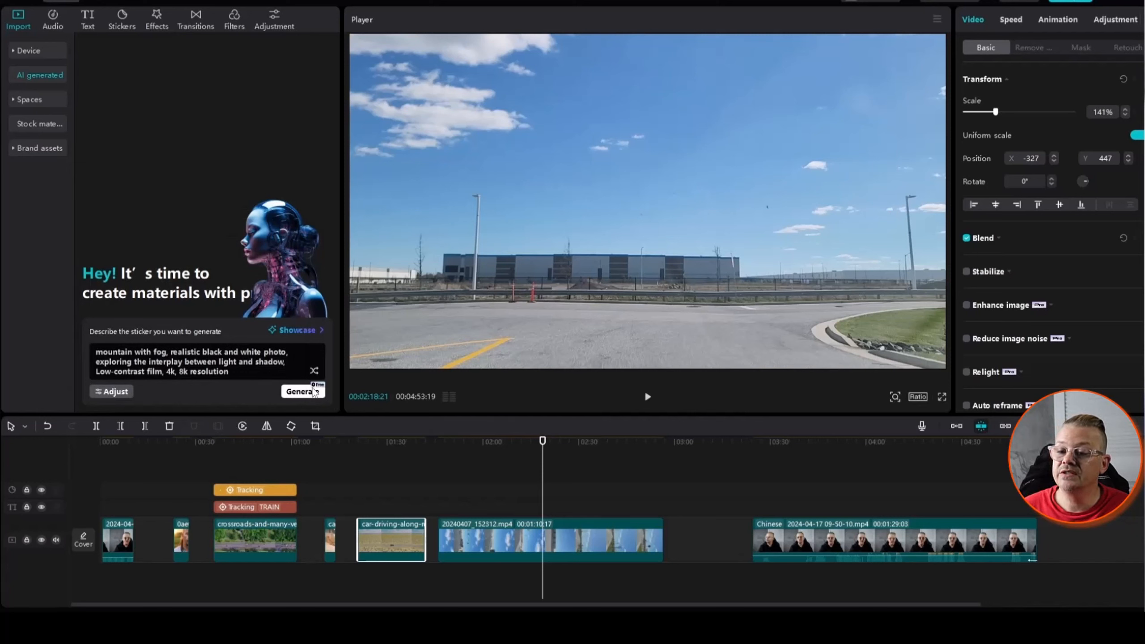
{"action": "left_click", "coordinate": [296, 393]}
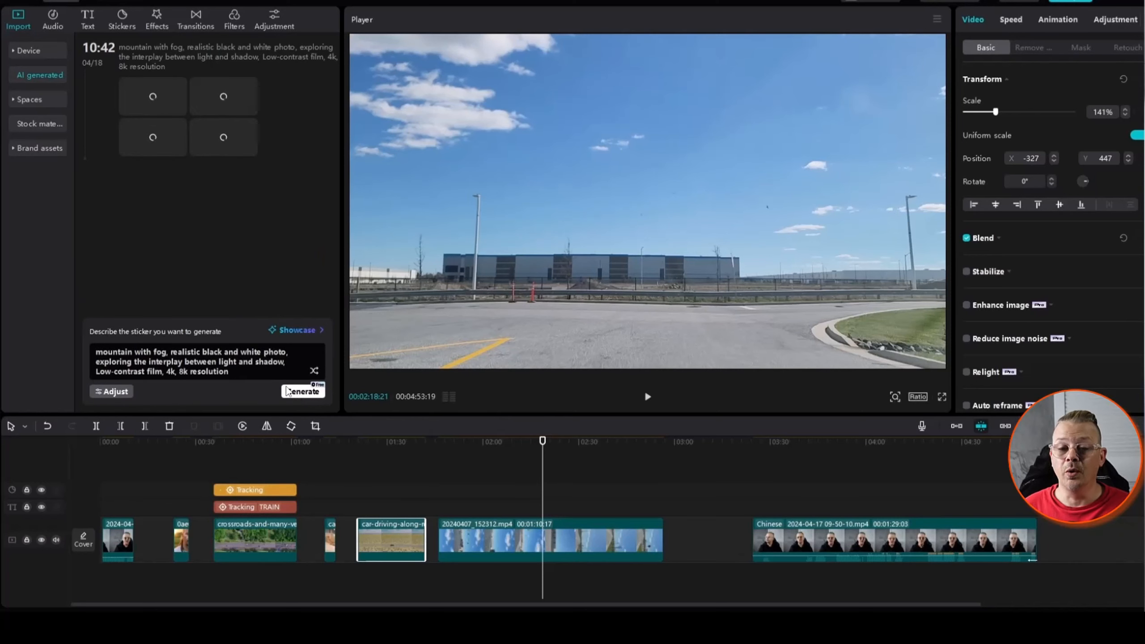
Compare the generated mountain images, then upscale the lower-left one and add the result to the timeline
{"action": "left_click", "coordinate": [143, 91]}
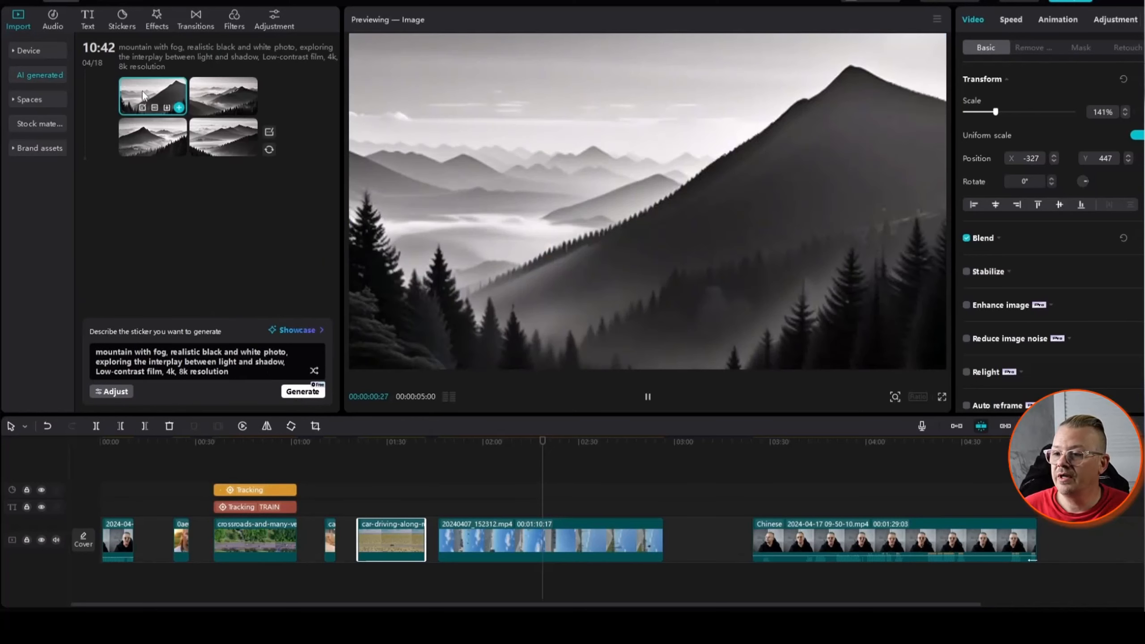
{"action": "left_click", "coordinate": [213, 93]}
{"action": "left_click", "coordinate": [214, 130]}
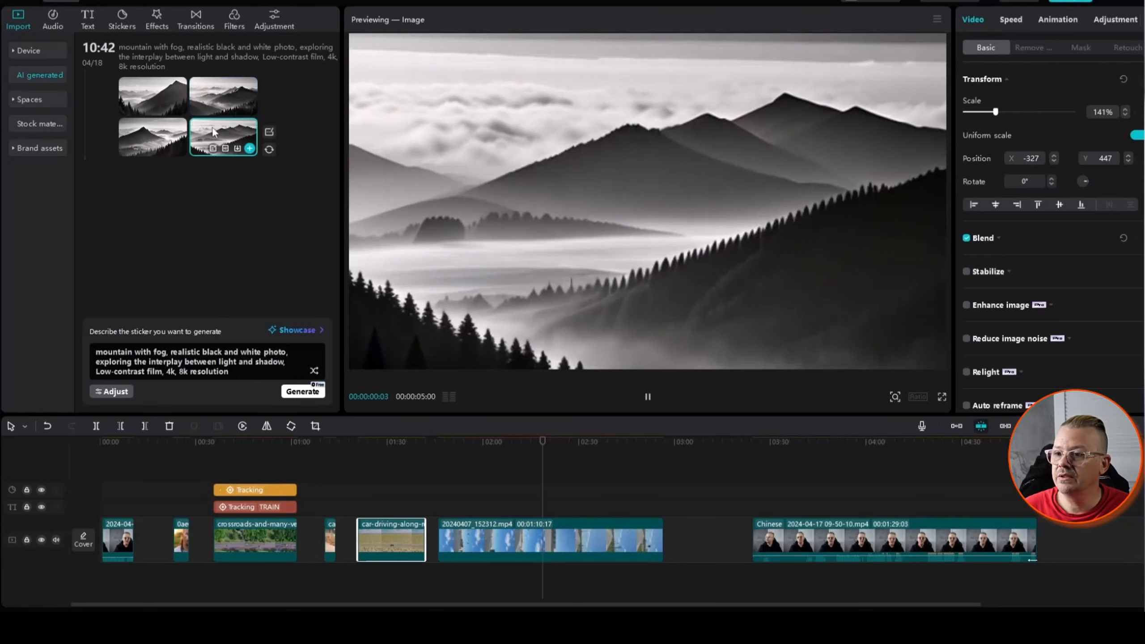
{"action": "left_click", "coordinate": [156, 130]}
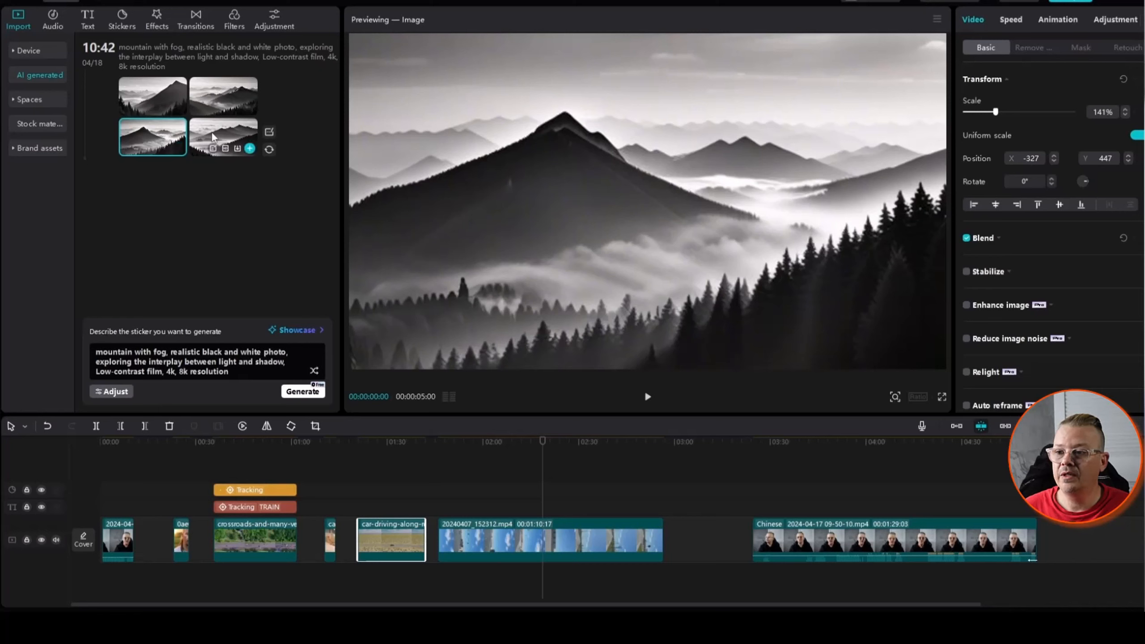
{"action": "left_click", "coordinate": [155, 148]}
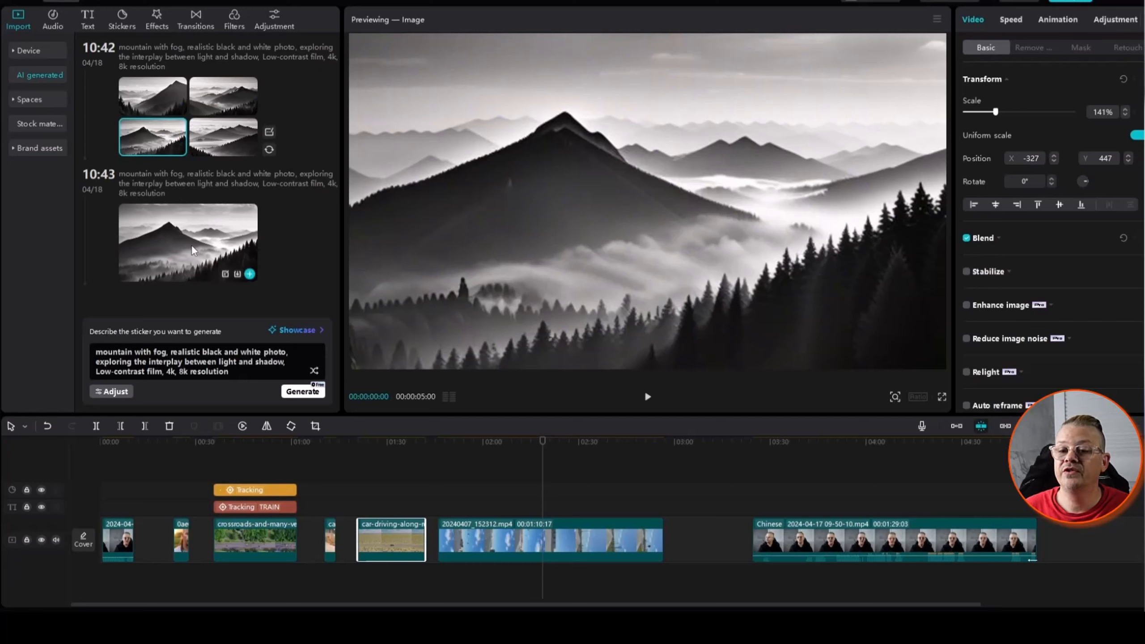
{"action": "left_click", "coordinate": [250, 275]}
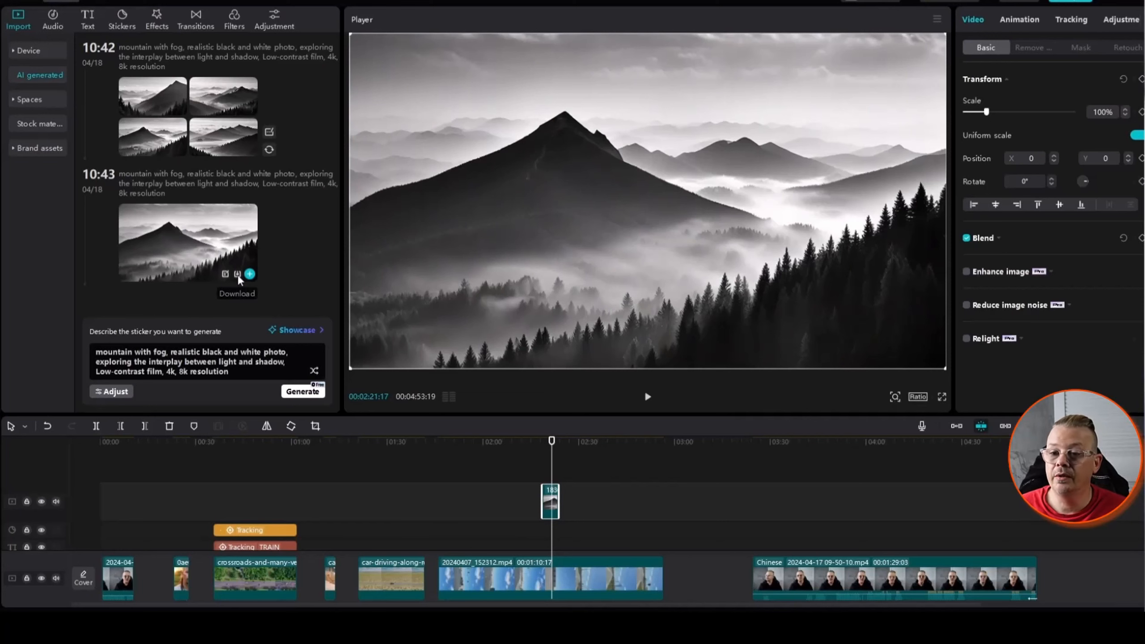
Generate images using the Landscape showcase prompt "A glassy ocean, the horizon a blur between sea and sky"
{"action": "left_click", "coordinate": [288, 329]}
{"action": "mouse_move", "coordinate": [668, 303]}
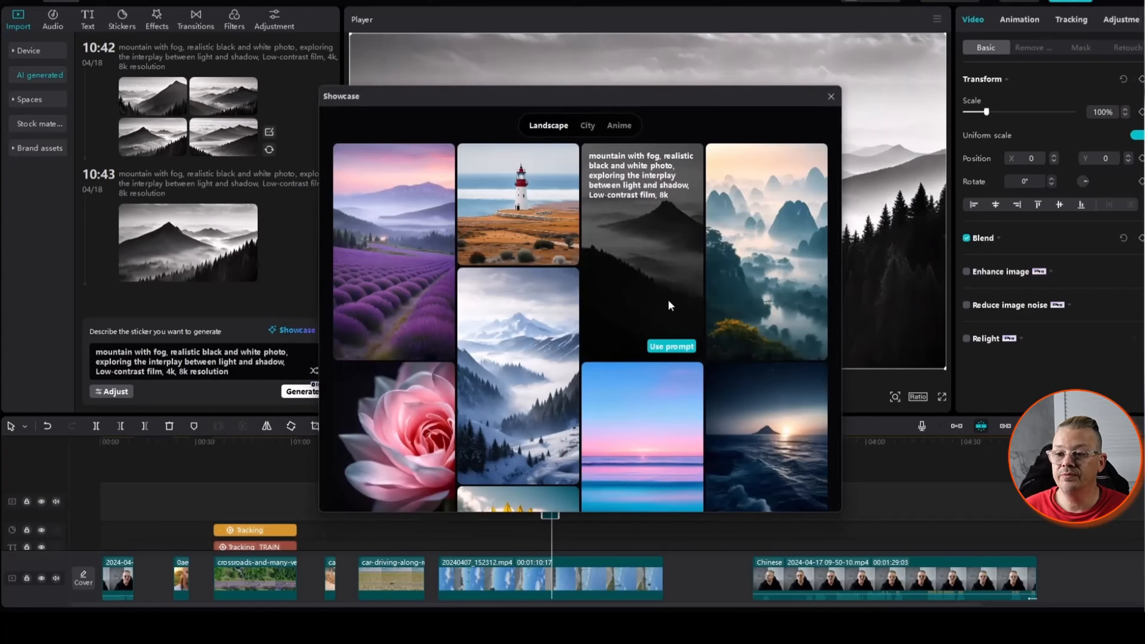
{"action": "mouse_move", "coordinate": [518, 368]}
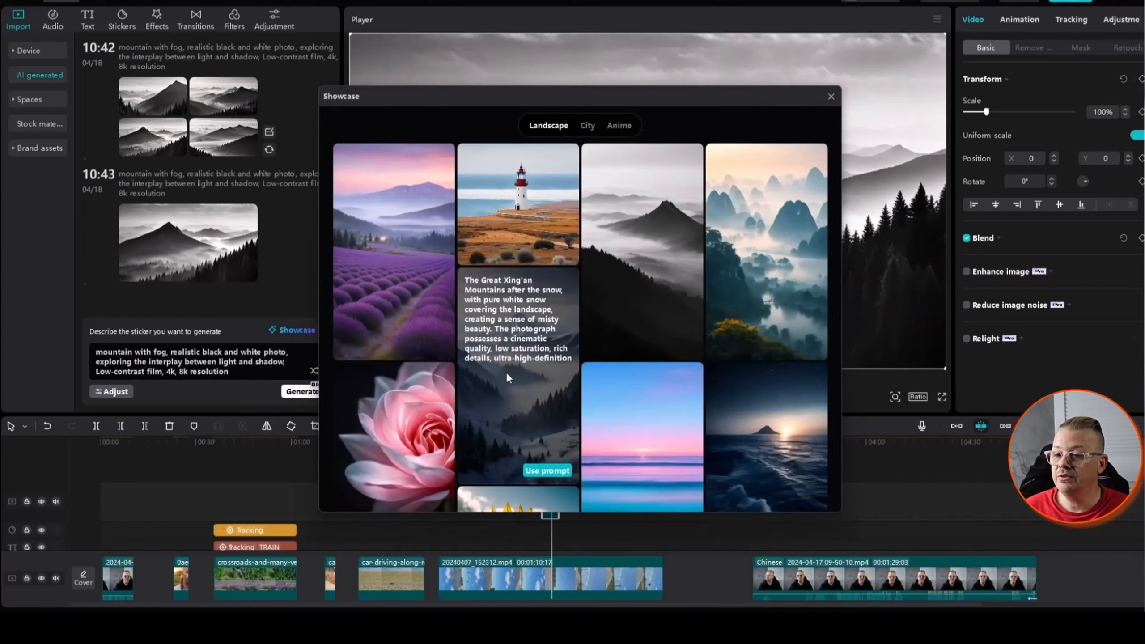
{"action": "scroll", "coordinate": [532, 343], "scroll_direction": "down", "scroll_amount": 5}
{"action": "mouse_move", "coordinate": [629, 279]}
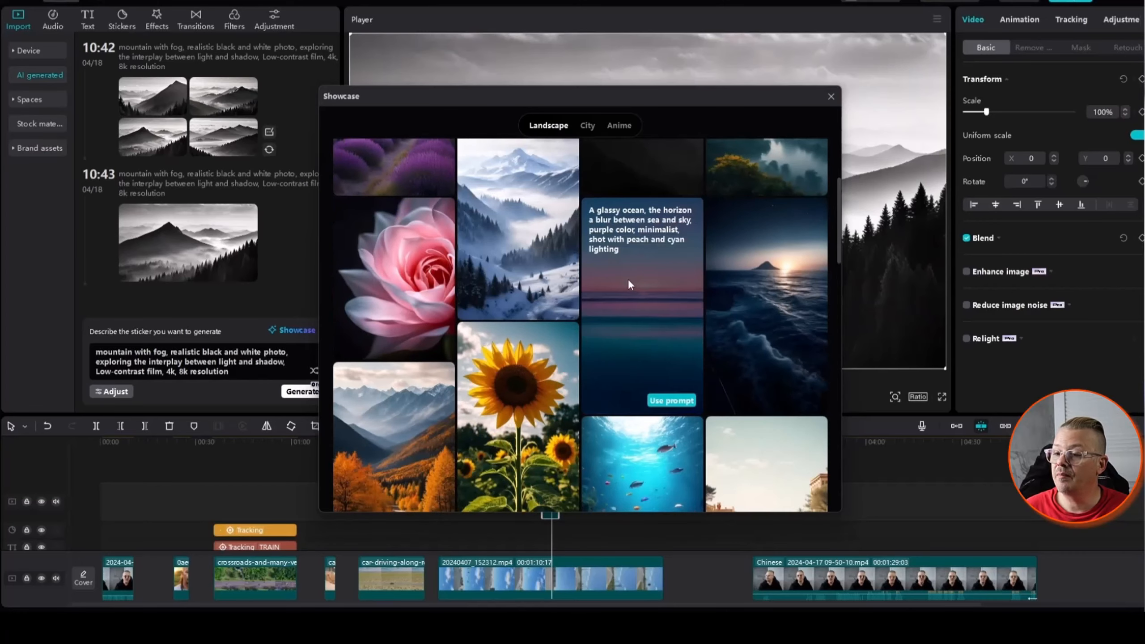
{"action": "left_click", "coordinate": [671, 401]}
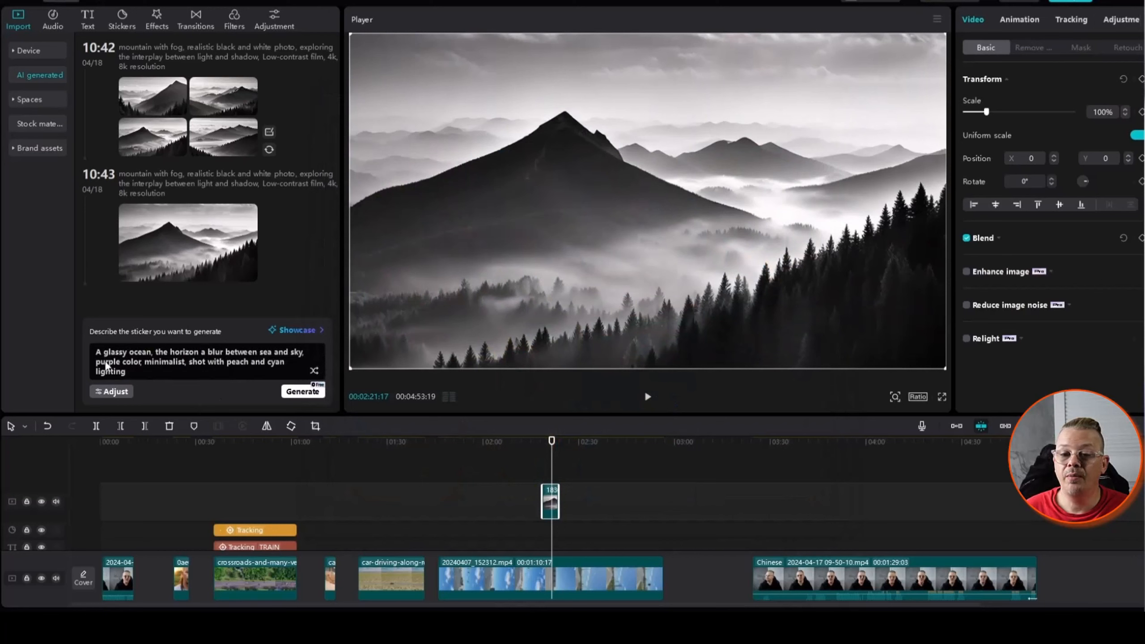
{"action": "left_click", "coordinate": [293, 393]}
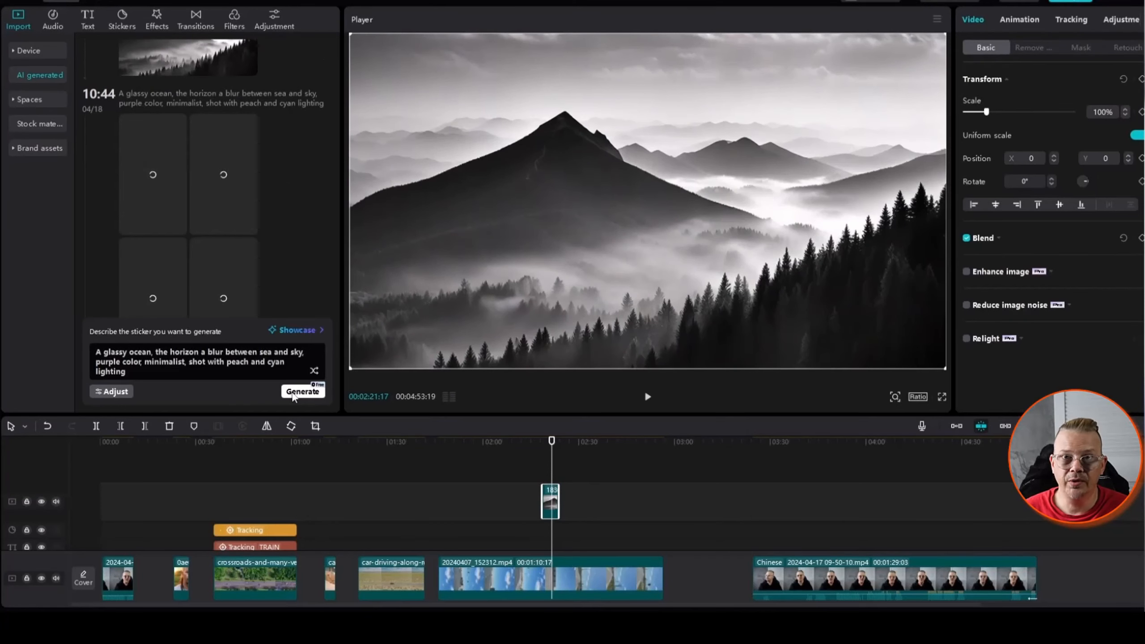
Preview the two lower ocean images and the upscaled mountain image from the generation history
{"action": "left_click", "coordinate": [148, 235]}
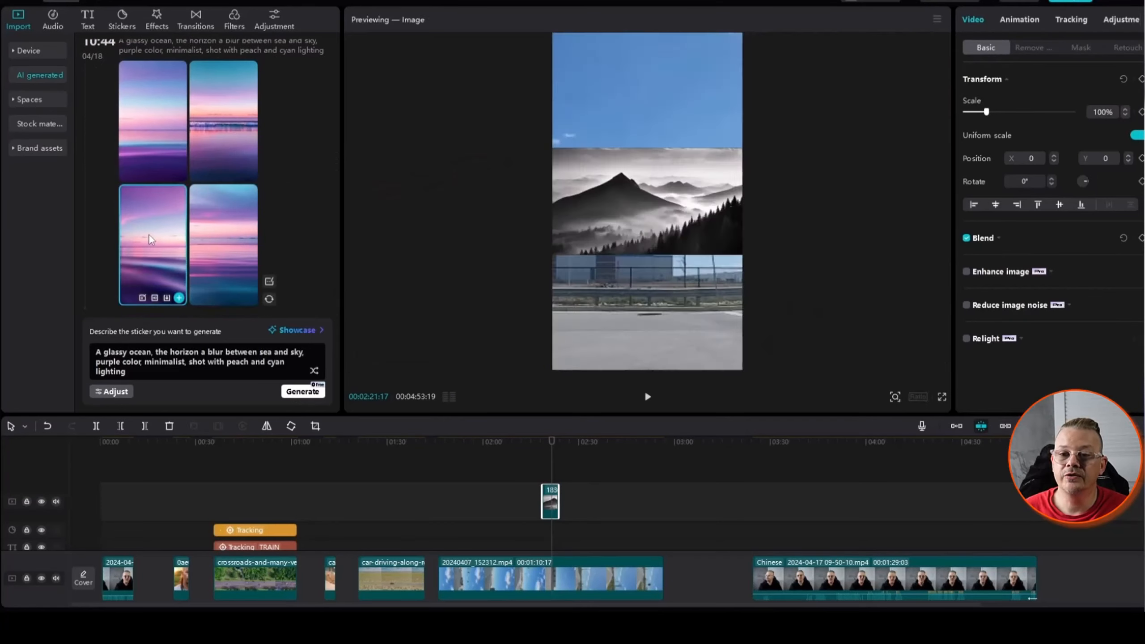
{"action": "left_click", "coordinate": [251, 233]}
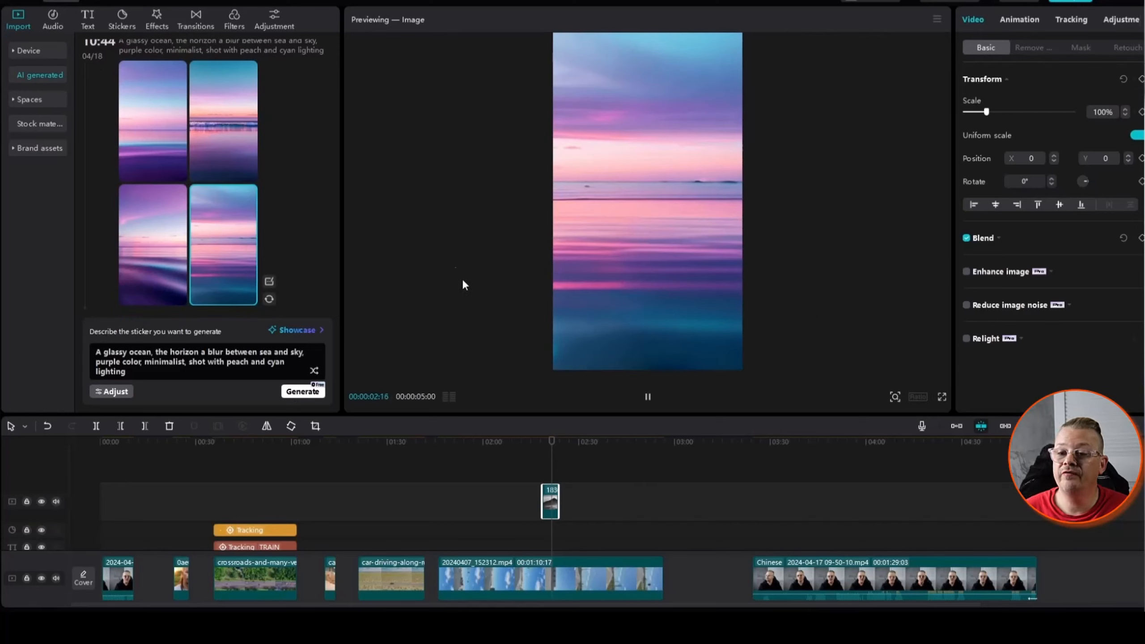
{"action": "mouse_move", "coordinate": [229, 276]}
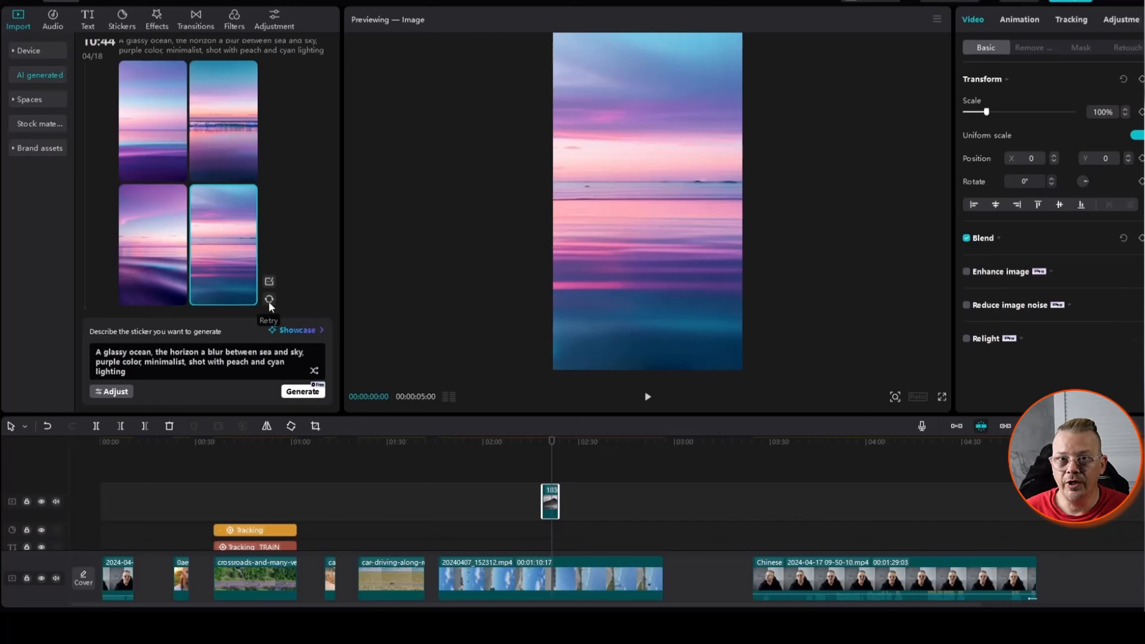
{"action": "scroll", "coordinate": [268, 301], "scroll_direction": "up", "scroll_amount": 5}
{"action": "left_click", "coordinate": [169, 262]}
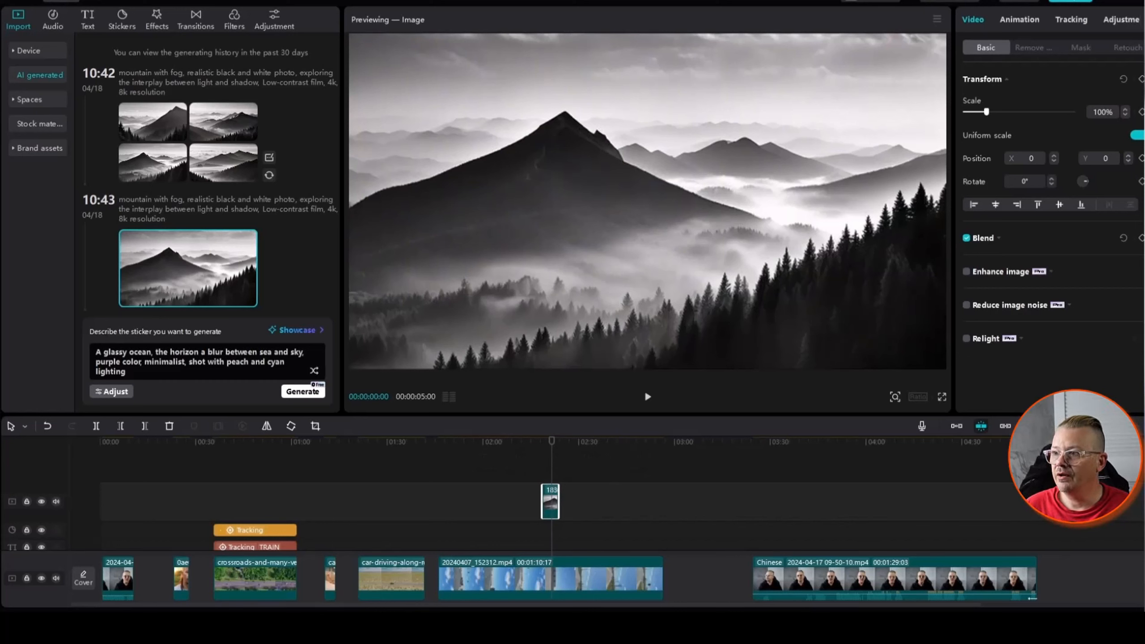
Enable the AI style on the mountain image clip, apply the second-row 3D Zoom motion style, and stop its preview
{"action": "scroll", "coordinate": [1123, 20], "scroll_direction": "right", "scroll_amount": 2}
{"action": "left_click", "coordinate": [1130, 22]}
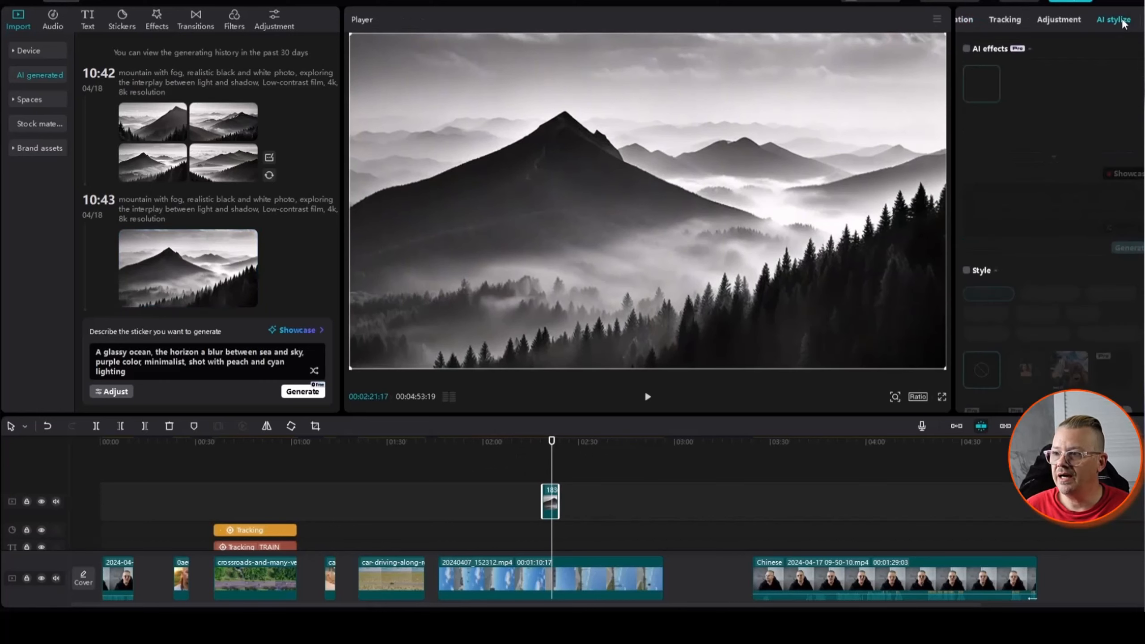
{"action": "left_click", "coordinate": [966, 270]}
{"action": "scroll", "coordinate": [1055, 240], "scroll_direction": "down", "scroll_amount": 1}
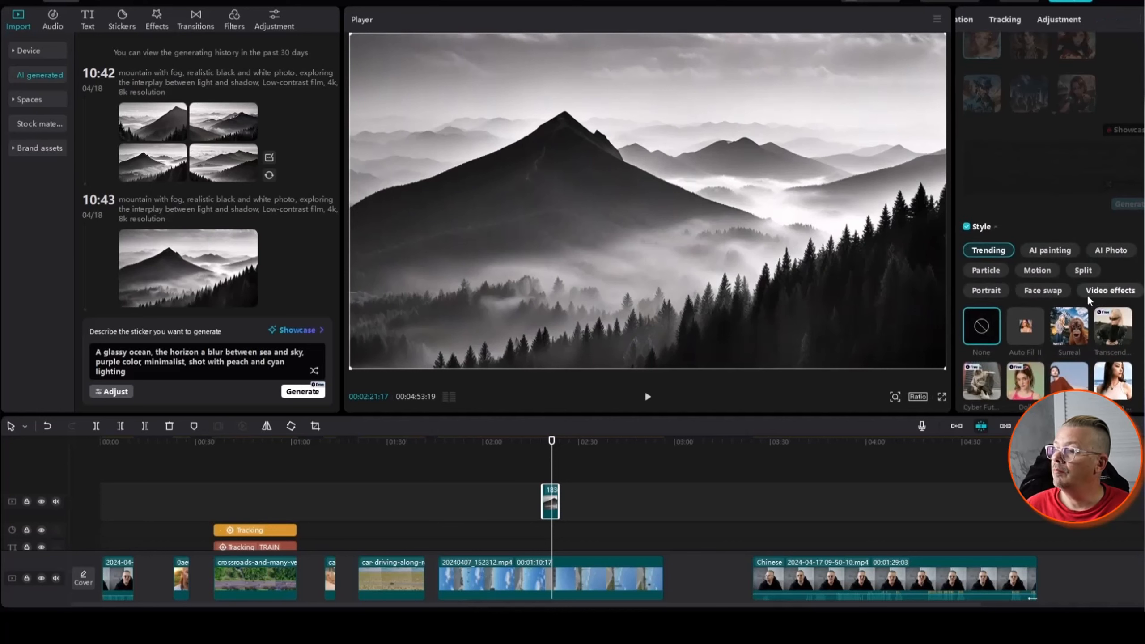
{"action": "left_click", "coordinate": [1037, 270]}
{"action": "scroll", "coordinate": [1118, 293], "scroll_direction": "down", "scroll_amount": 2}
{"action": "left_click", "coordinate": [1118, 294]}
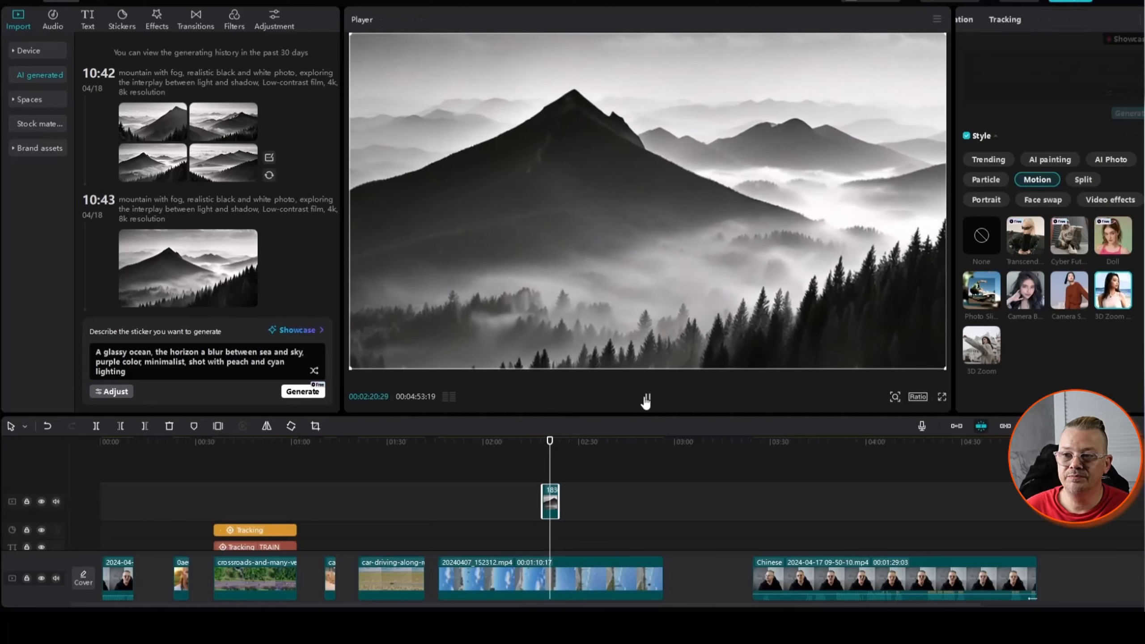
{"action": "left_click", "coordinate": [646, 399]}
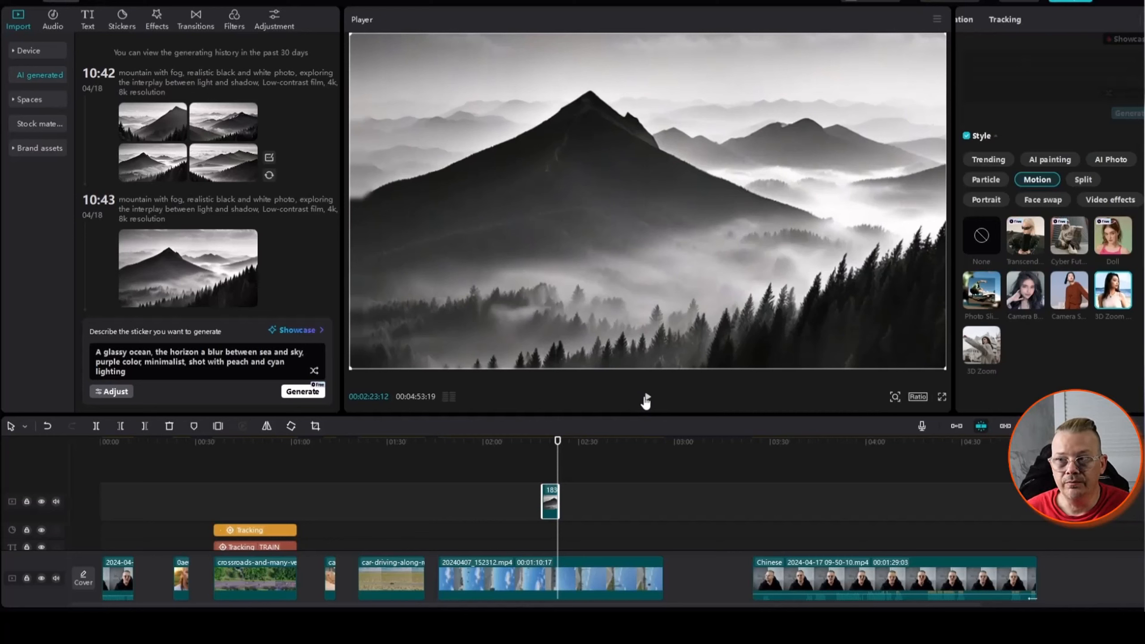
Show the media stored in the cloud space and check which options are offered for its empty area
{"action": "left_click", "coordinate": [43, 102]}
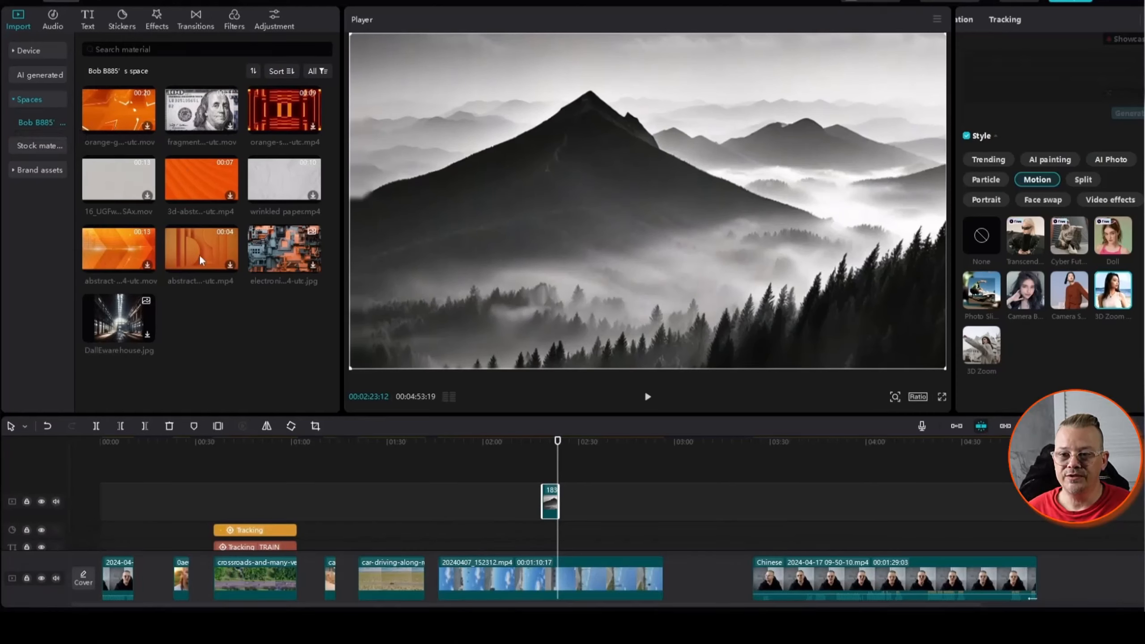
{"action": "right_click", "coordinate": [211, 334]}
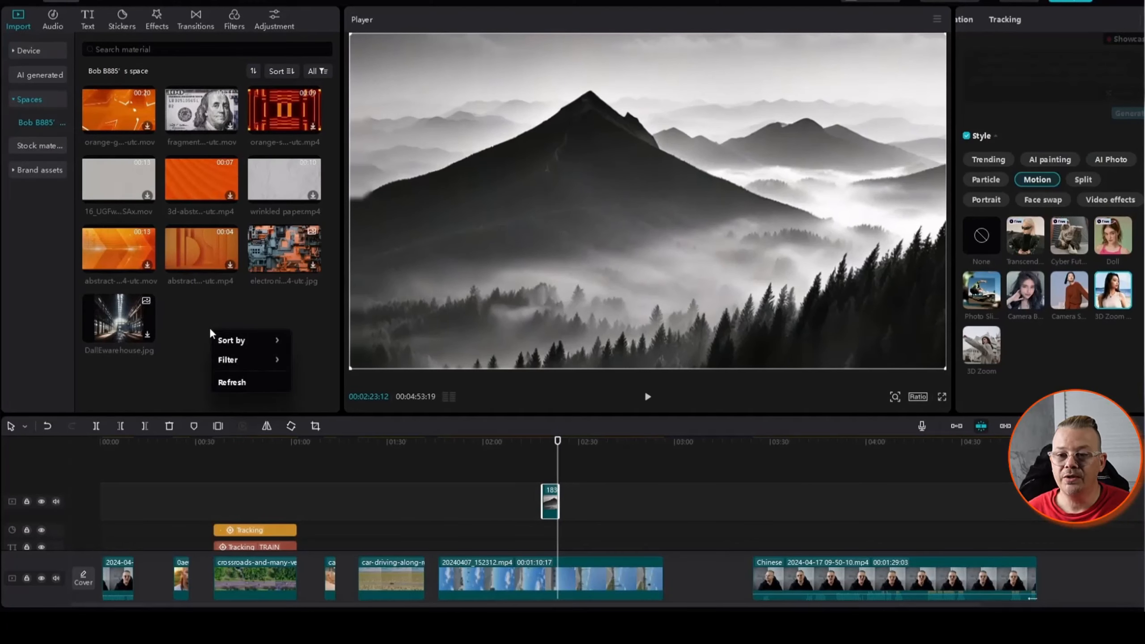
{"action": "left_click", "coordinate": [199, 320]}
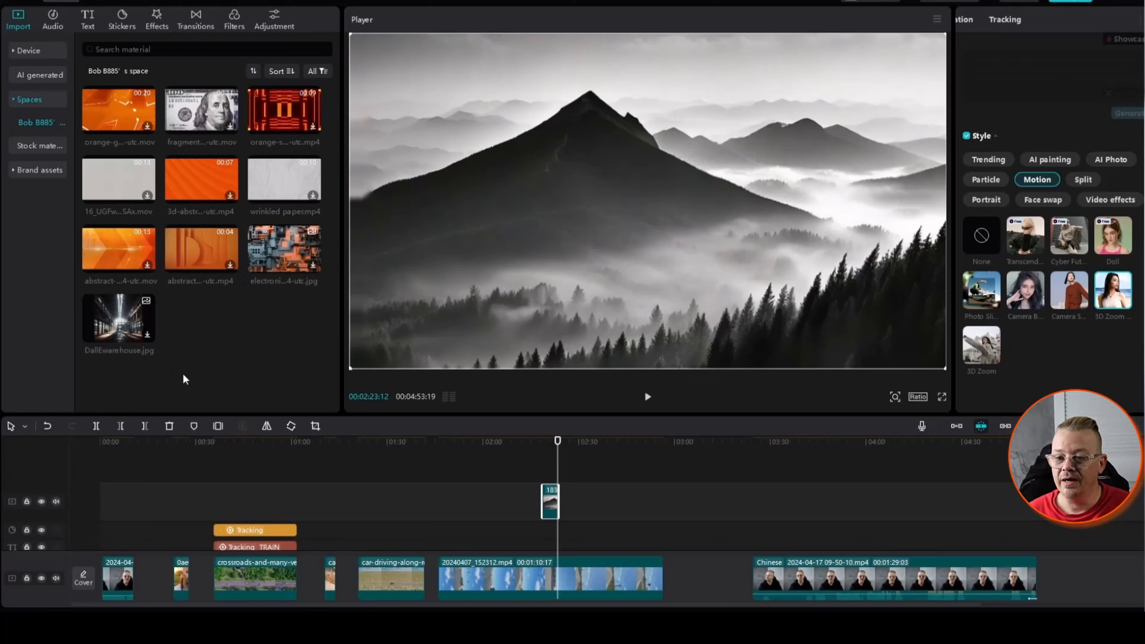
Try to transfer the car-driving clip from the timeline into the cloud space, and return it to its gap on the main track
{"action": "left_click", "coordinate": [385, 569]}
{"action": "key", "text": "Delete"}
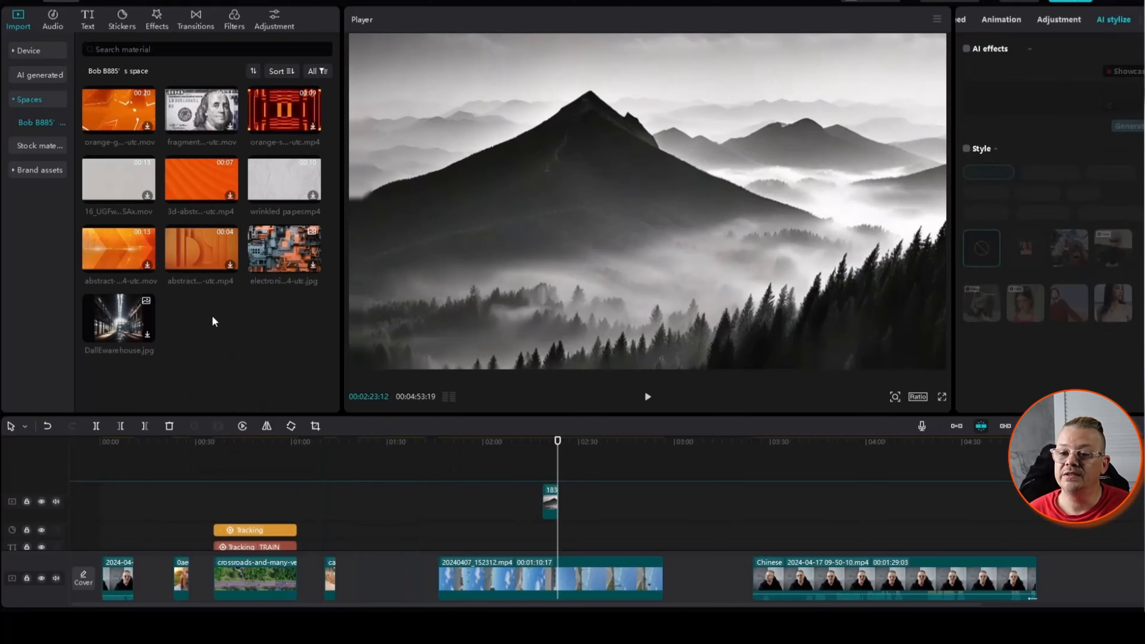
{"action": "left_click_drag", "start_coordinate": [211, 315], "coordinate": [211, 315]}
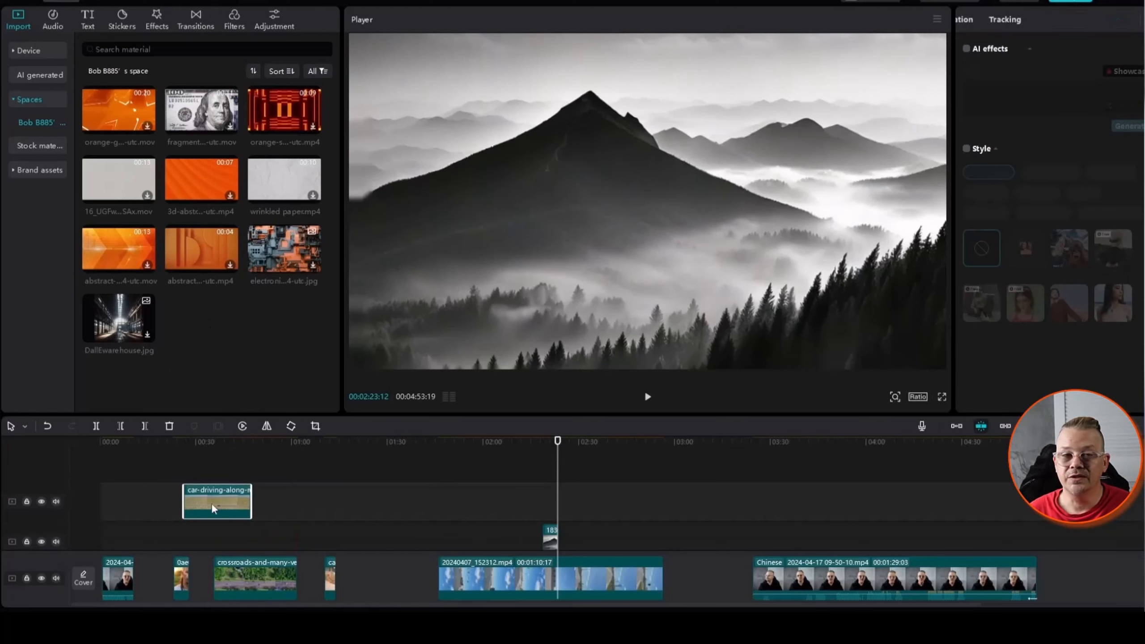
{"action": "left_click_drag", "start_coordinate": [211, 503], "coordinate": [377, 583]}
{"action": "right_click", "coordinate": [246, 337]}
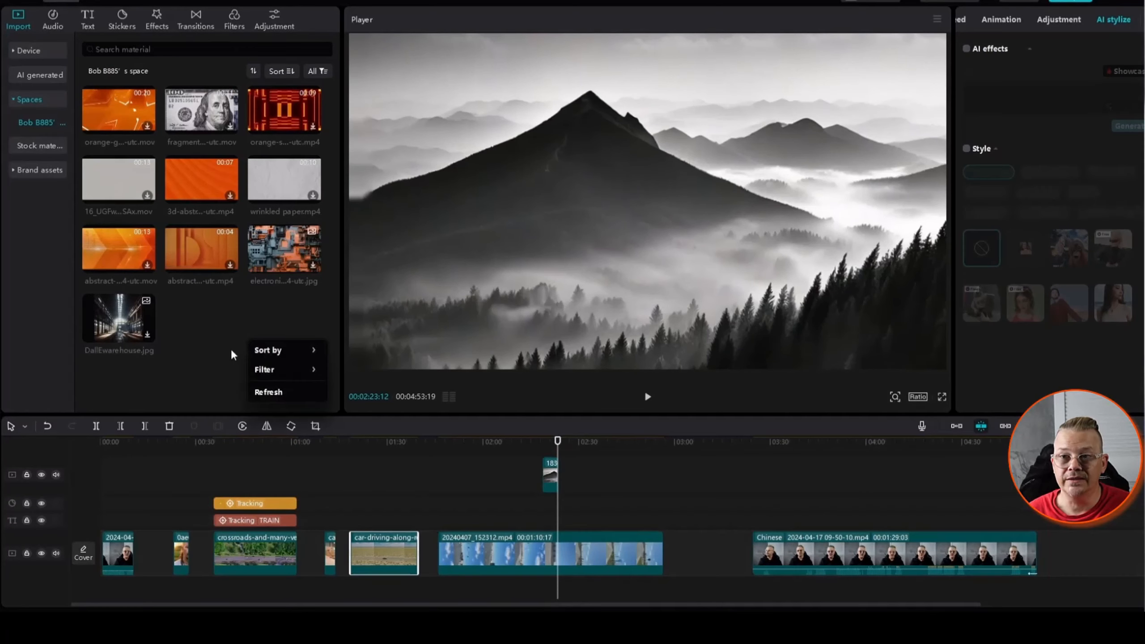
{"action": "left_click", "coordinate": [196, 356]}
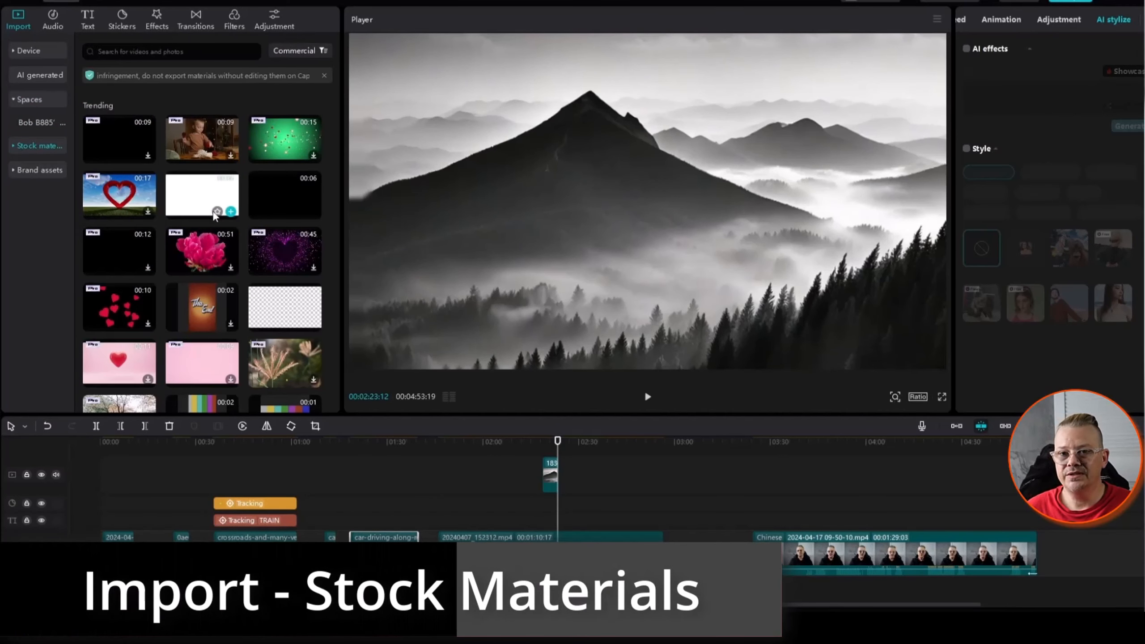
Browse the stock materials and set their filter to All to include the AI materials
{"action": "scroll", "coordinate": [214, 217], "scroll_direction": "down", "scroll_amount": 5}
{"action": "scroll", "coordinate": [214, 217], "scroll_direction": "up", "scroll_amount": 5}
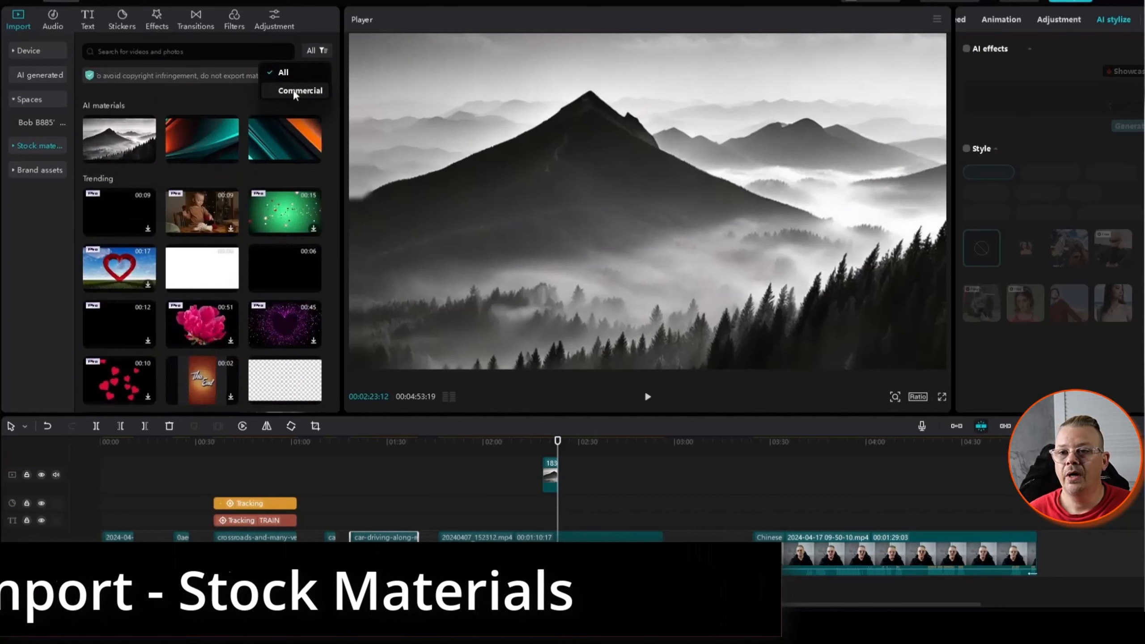
{"action": "left_click", "coordinate": [322, 50]}
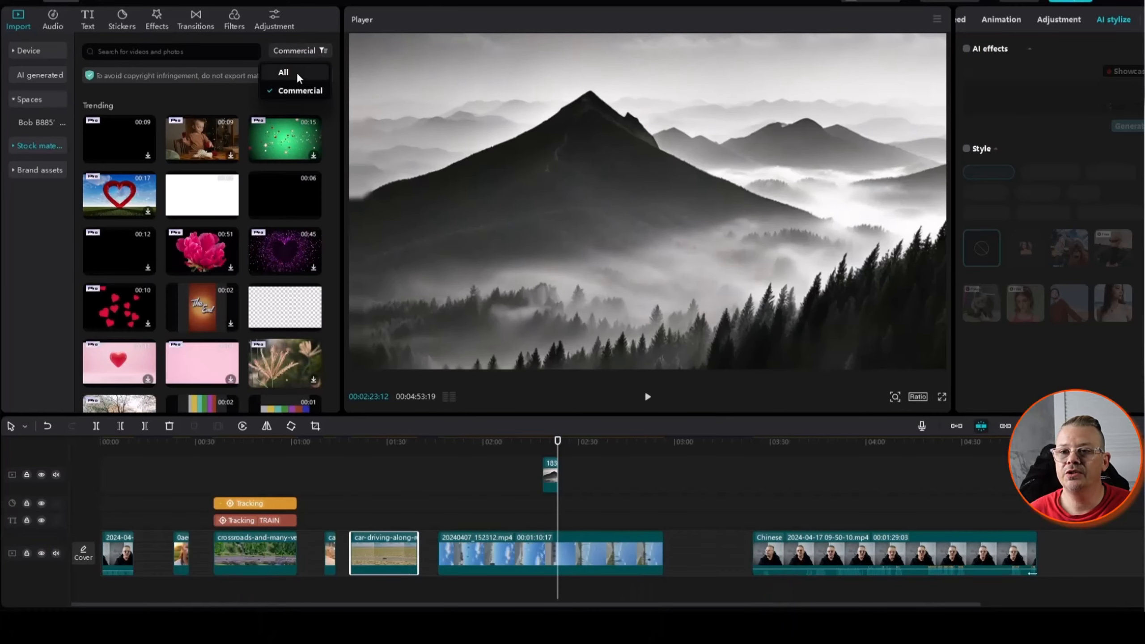
{"action": "left_click", "coordinate": [284, 73]}
{"action": "mouse_move", "coordinate": [113, 152]}
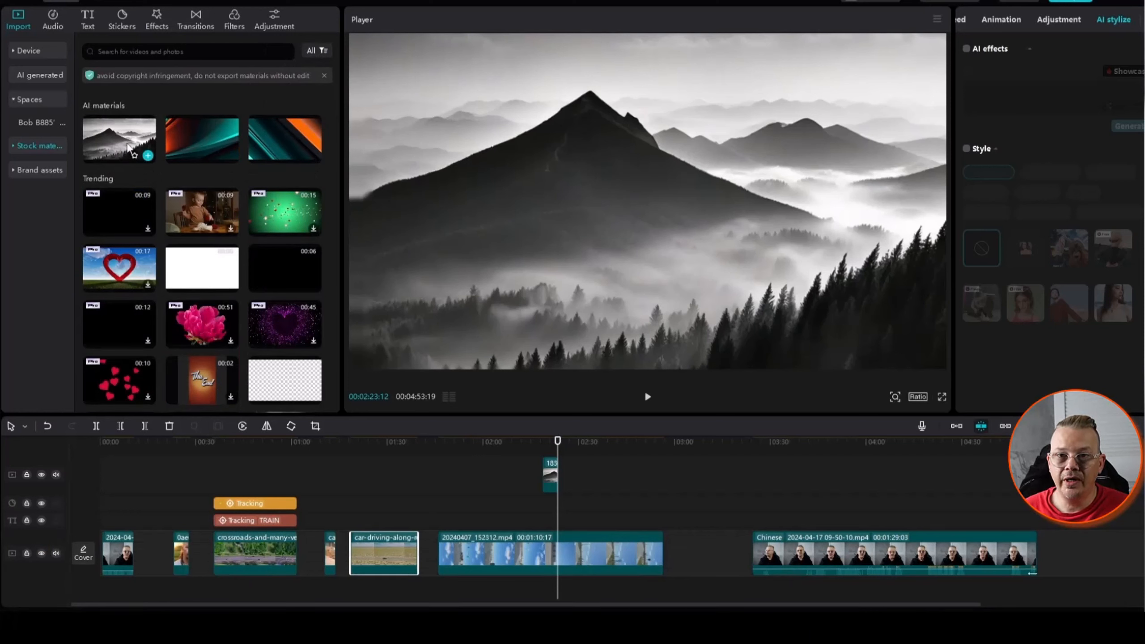
{"action": "mouse_move", "coordinate": [259, 143]}
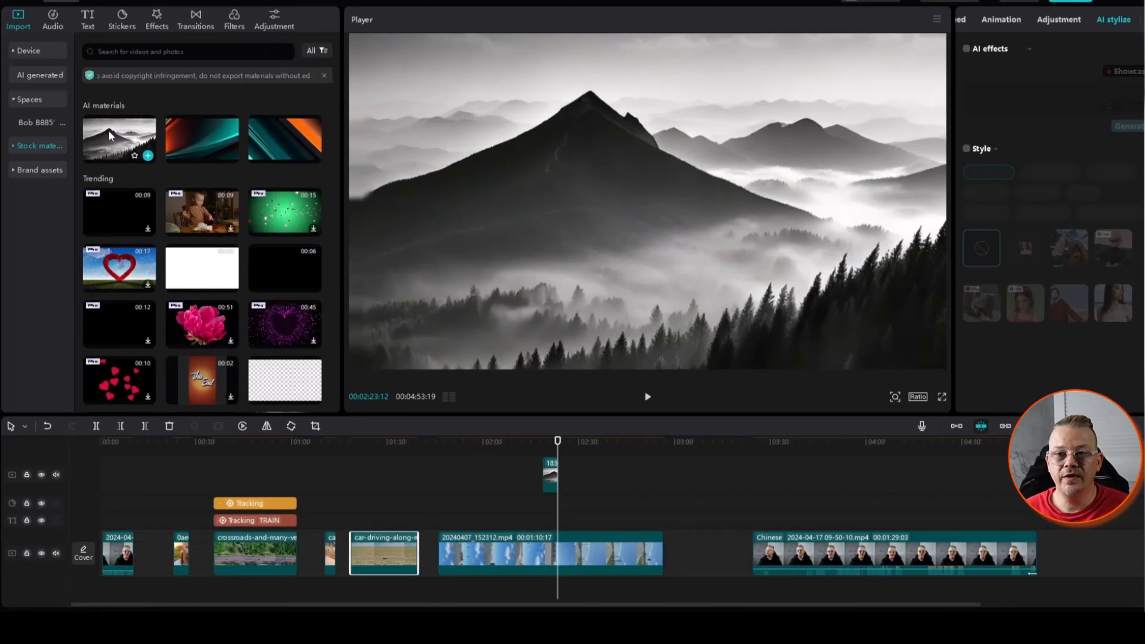
{"action": "scroll", "coordinate": [169, 296], "scroll_direction": "down", "scroll_amount": 10}
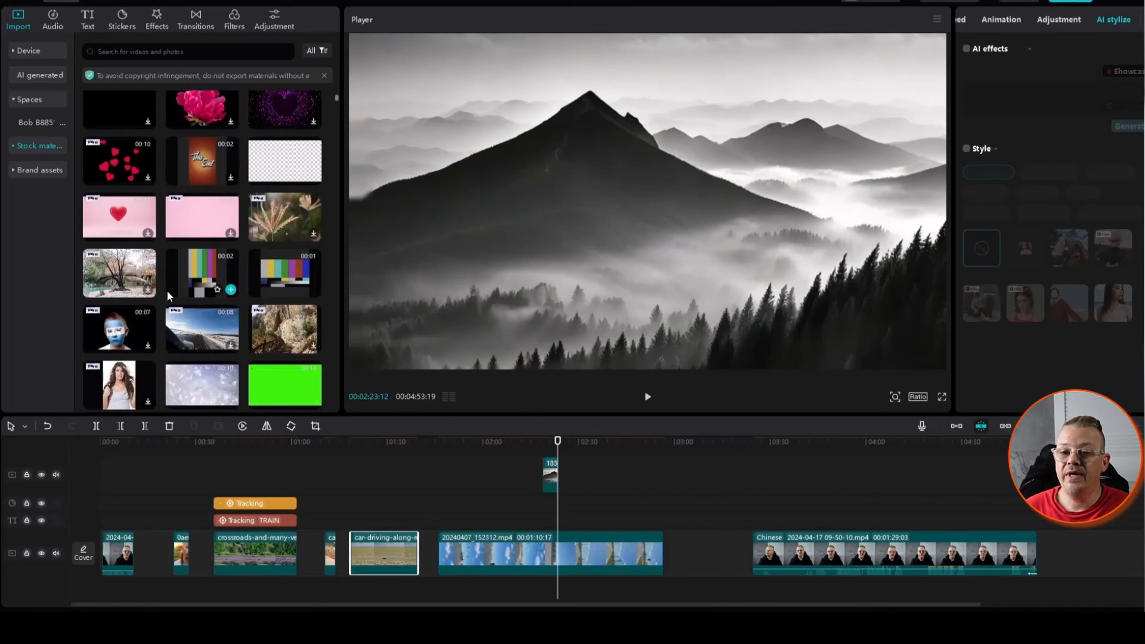
Look through the trending stock materials and search them for "mountains"
{"action": "scroll", "coordinate": [169, 295], "scroll_direction": "down", "scroll_amount": 10}
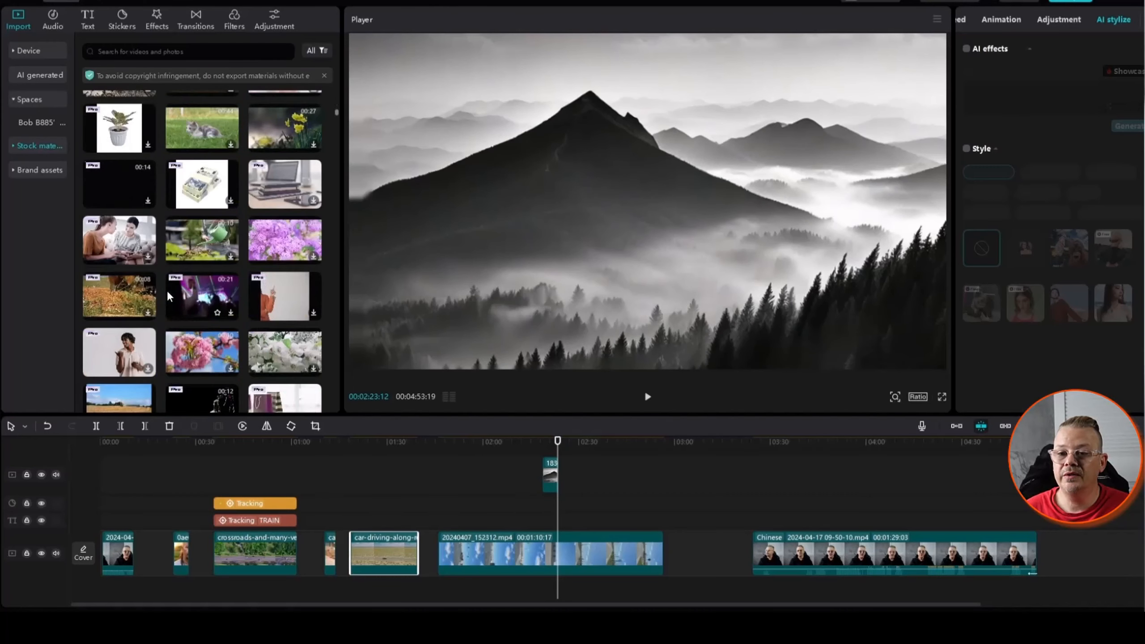
{"action": "scroll", "coordinate": [168, 296], "scroll_direction": "down", "scroll_amount": 10}
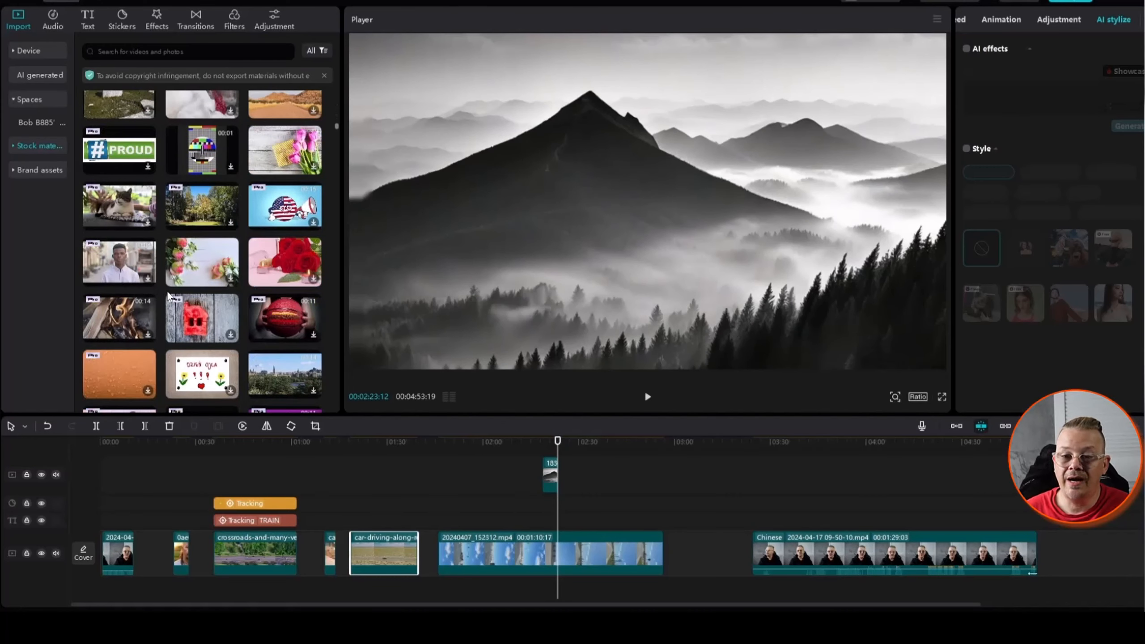
{"action": "scroll", "coordinate": [169, 296], "scroll_direction": "down", "scroll_amount": 10}
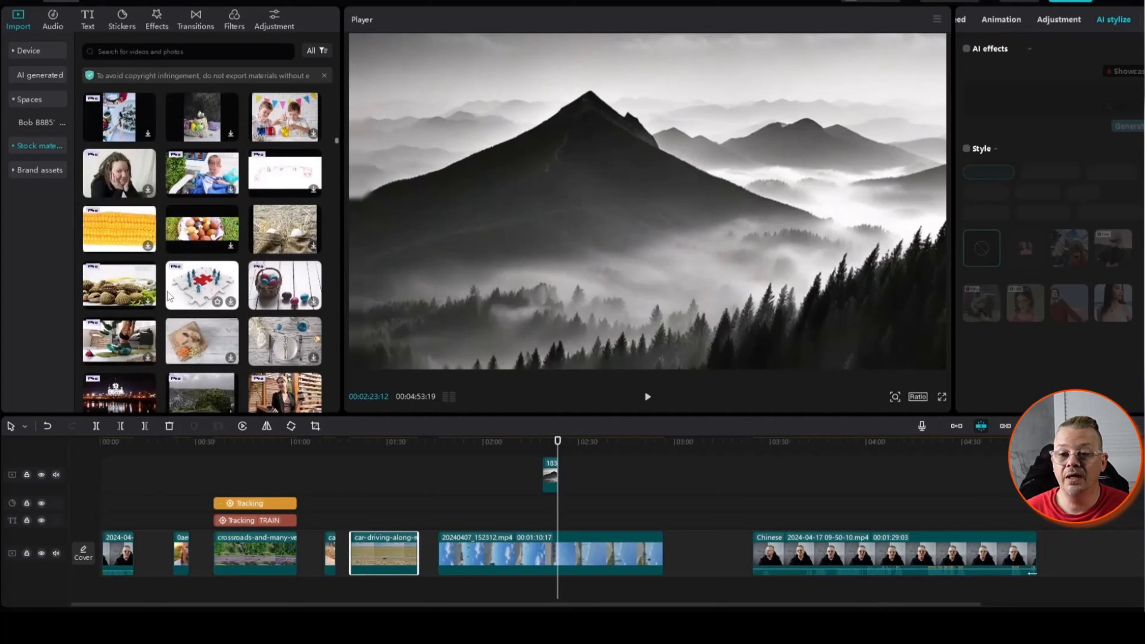
{"action": "scroll", "coordinate": [169, 295], "scroll_direction": "down", "scroll_amount": 10}
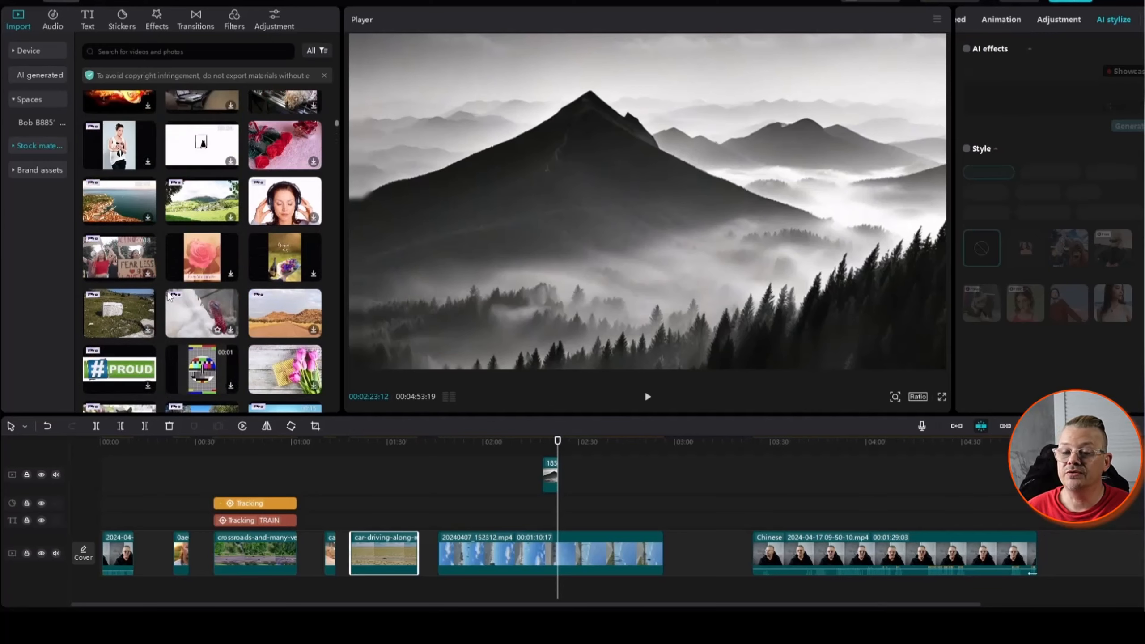
{"action": "scroll", "coordinate": [168, 296], "scroll_direction": "up", "scroll_amount": 15}
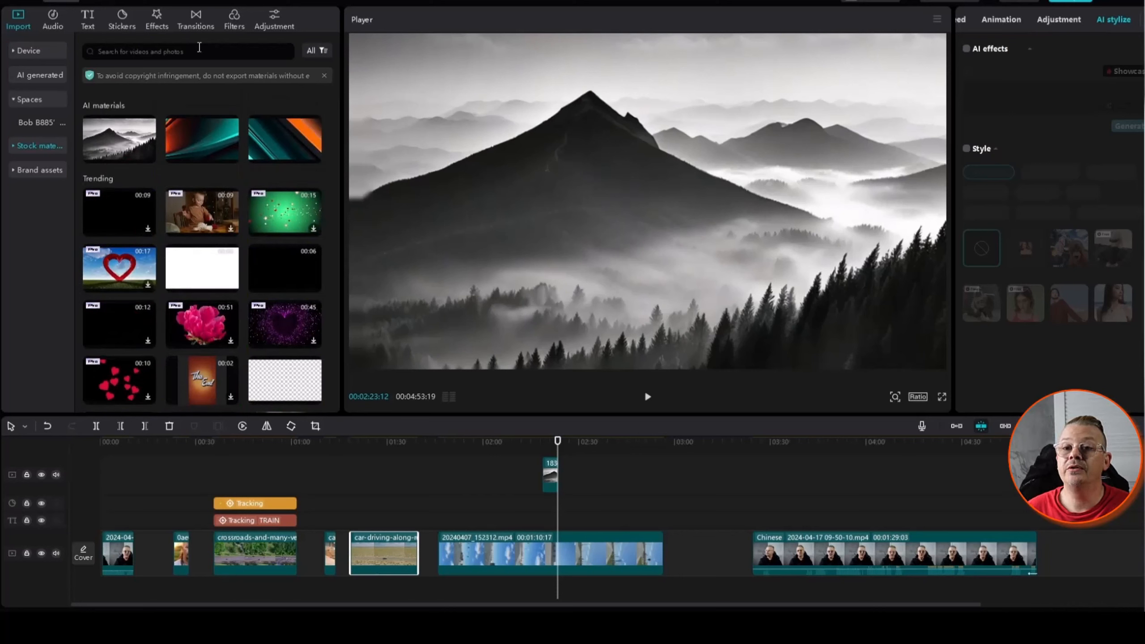
{"action": "left_click", "coordinate": [197, 52]}
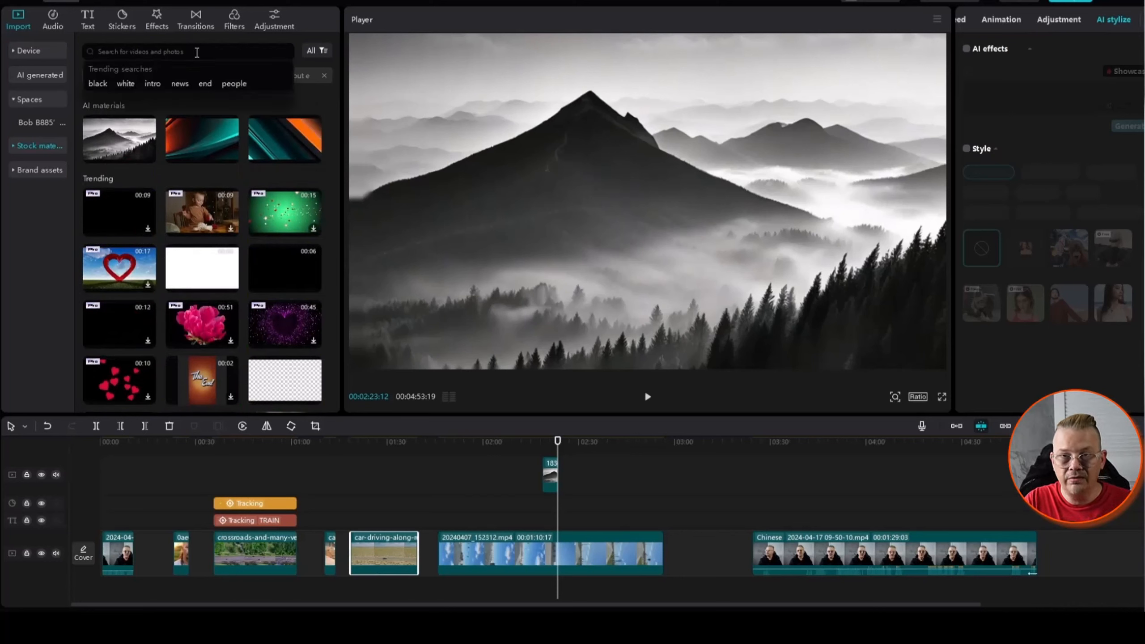
{"action": "type", "text": "mountains"}
{"action": "key", "text": "Return"}
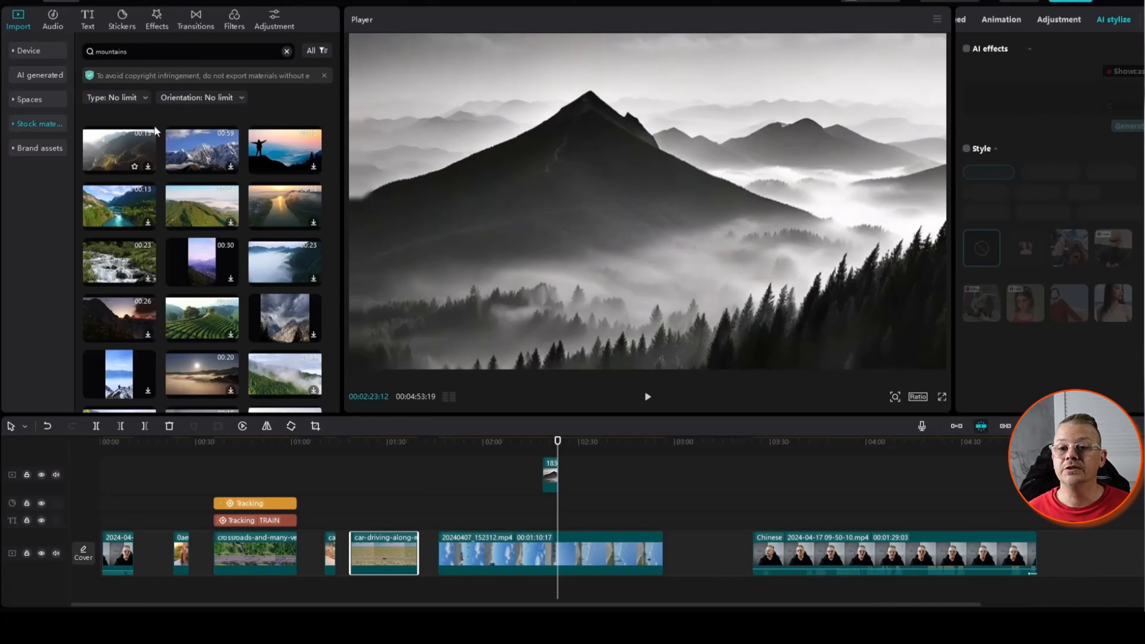
Check the type and orientation filters for the mountain search results and look further down the results
{"action": "left_click", "coordinate": [145, 98]}
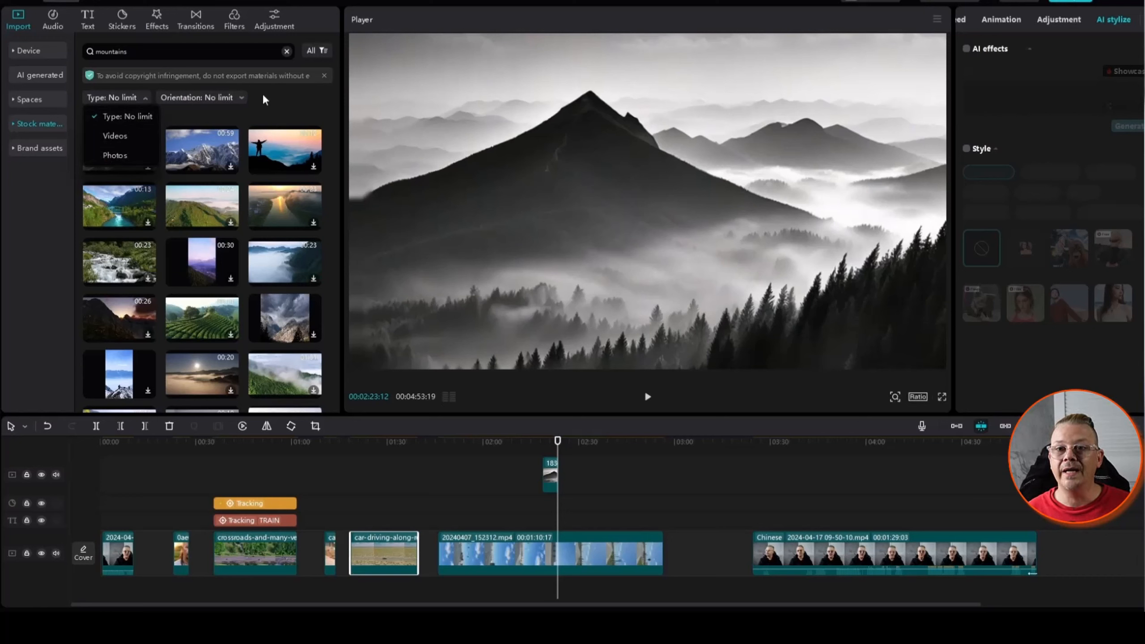
{"action": "left_click", "coordinate": [237, 98]}
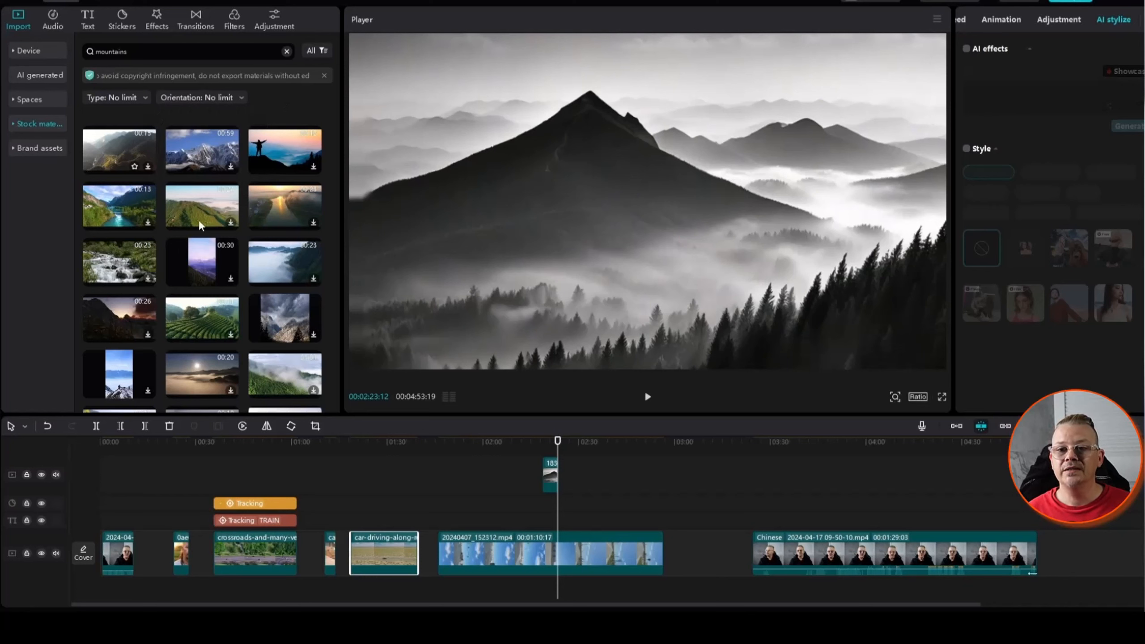
{"action": "scroll", "coordinate": [167, 226], "scroll_direction": "down", "scroll_amount": 2}
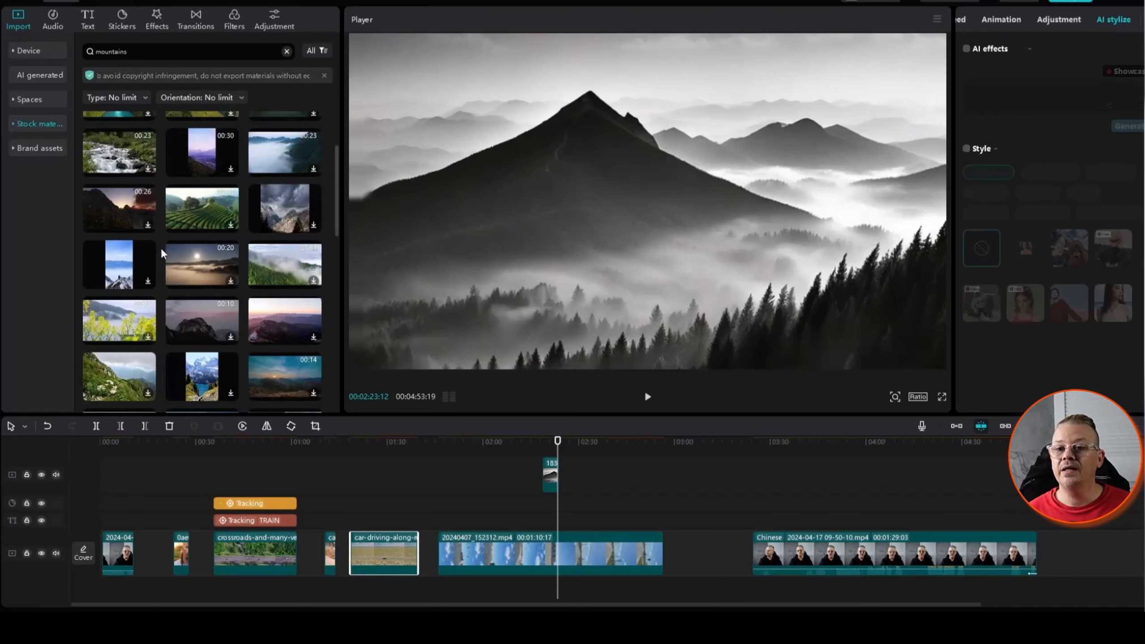
Preview the stock video of terraced green fields with trees and add it to the timeline at 00:02:23:12
{"action": "left_click", "coordinate": [192, 207]}
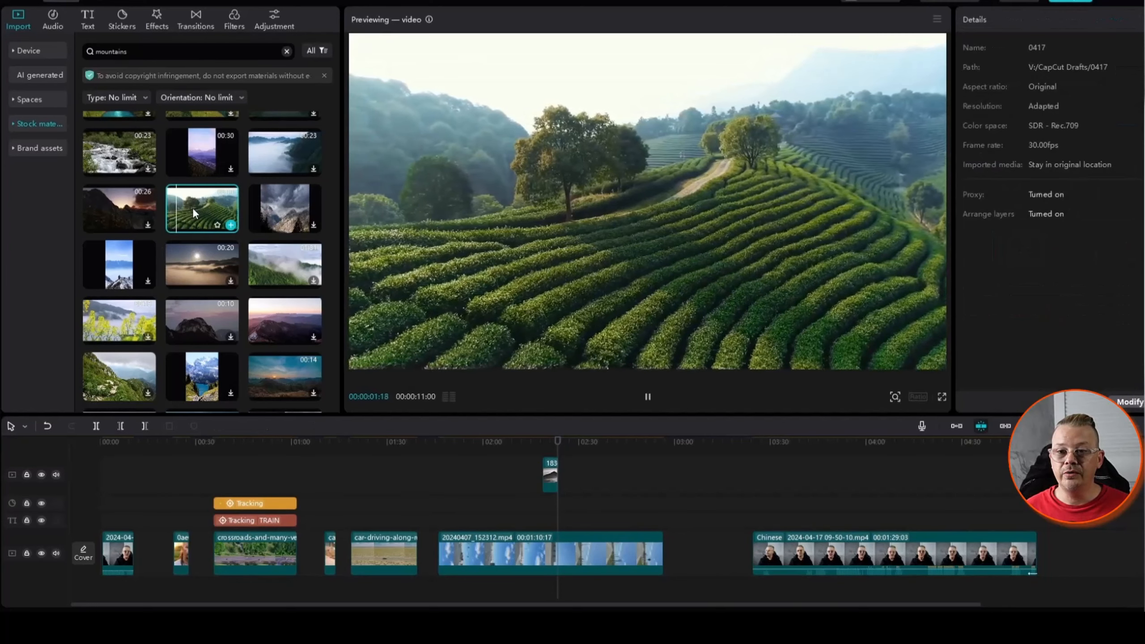
{"action": "left_click", "coordinate": [231, 225]}
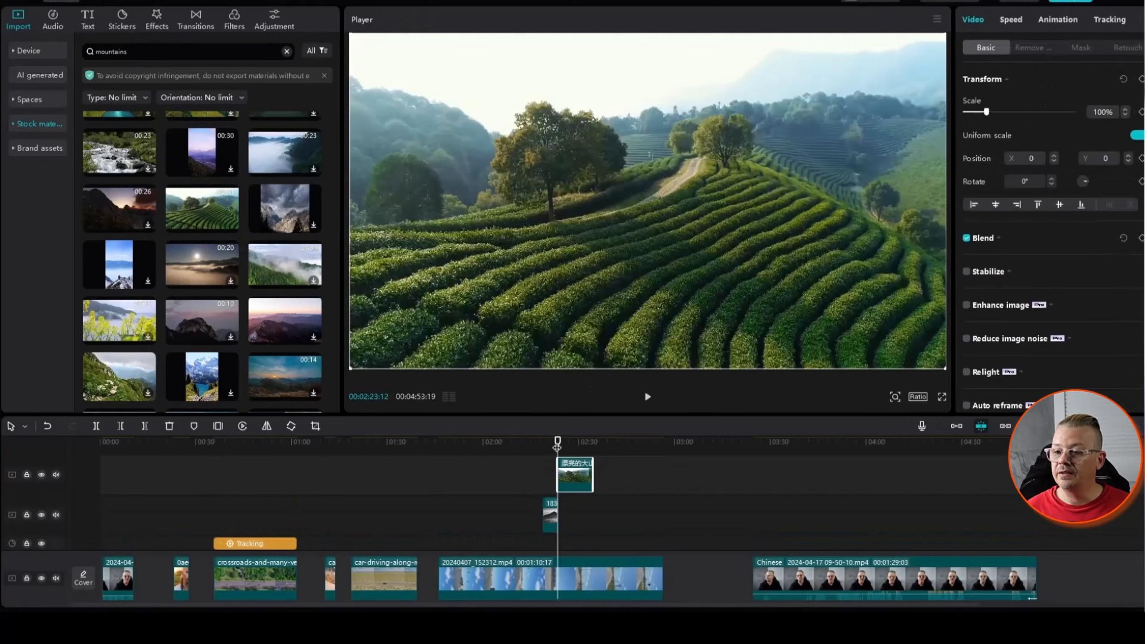
{"action": "left_click_drag", "start_coordinate": [558, 445], "coordinate": [567, 445]}
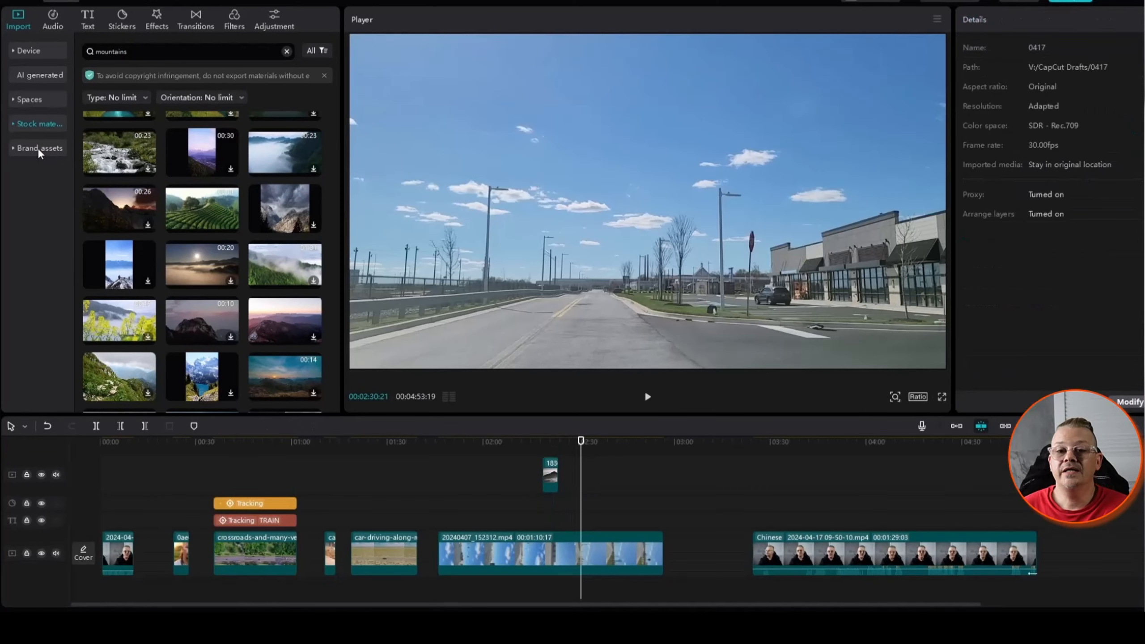
Show the brand assets' images and videos, and try to transfer the mountain image clip from the timeline into the videos
{"action": "left_click", "coordinate": [38, 149]}
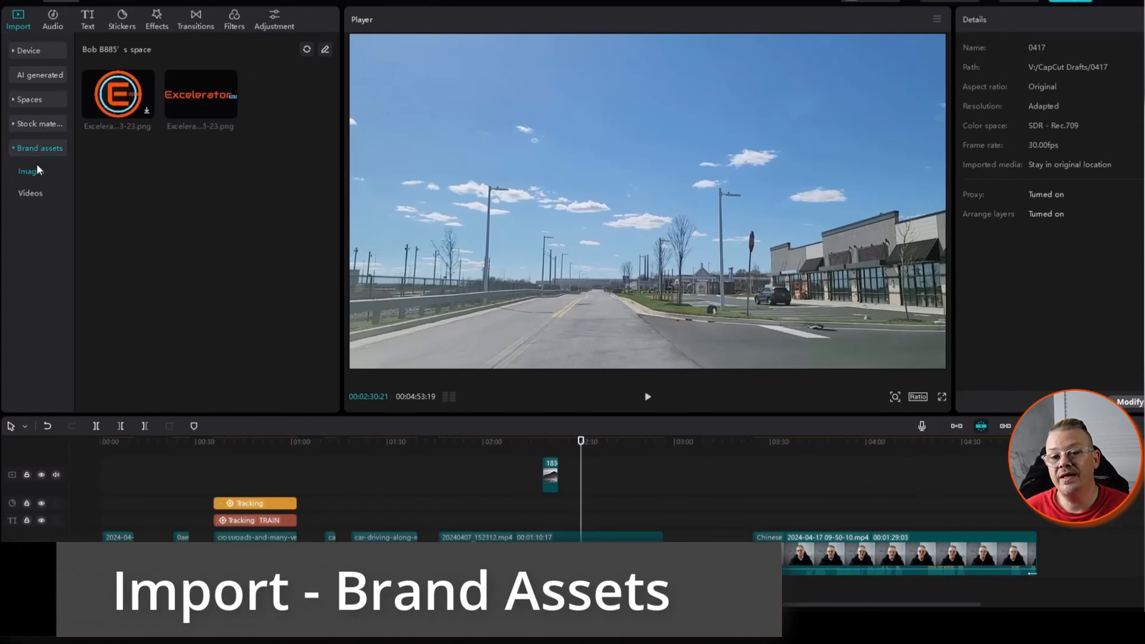
{"action": "left_click", "coordinate": [38, 193]}
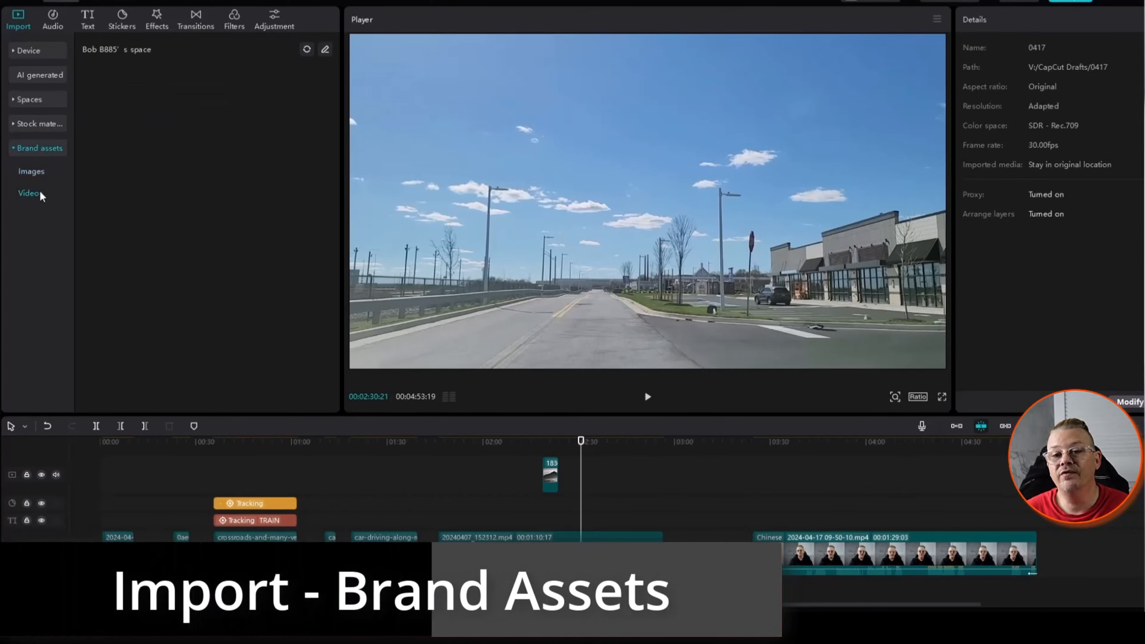
{"action": "left_click", "coordinate": [32, 171]}
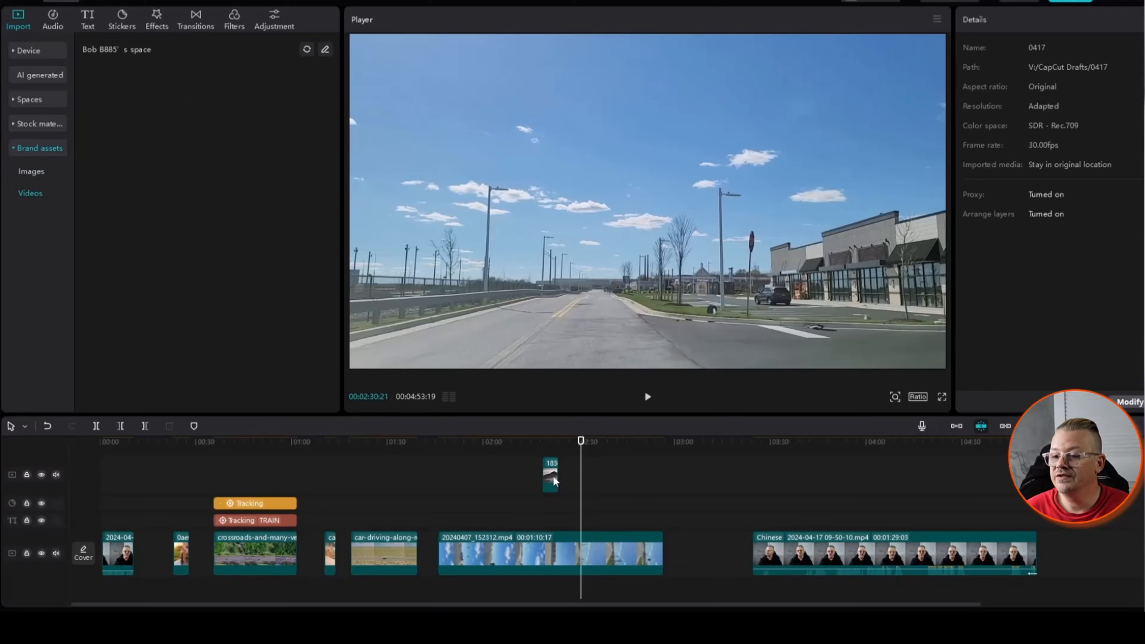
{"action": "left_click_drag", "start_coordinate": [551, 480], "coordinate": [188, 208]}
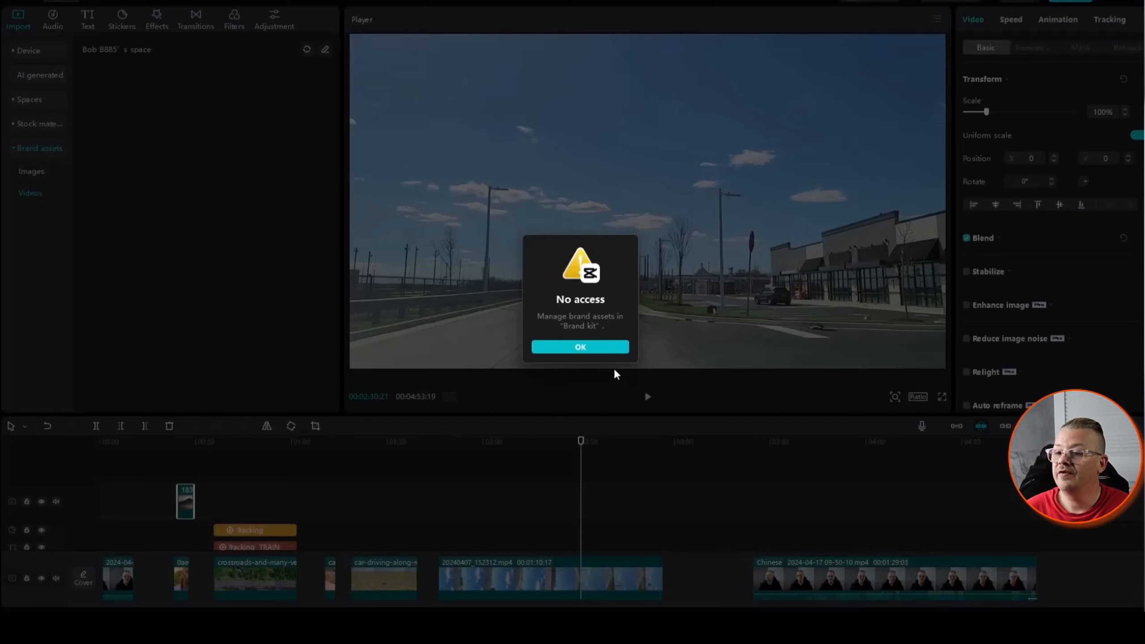
{"action": "left_click", "coordinate": [593, 349]}
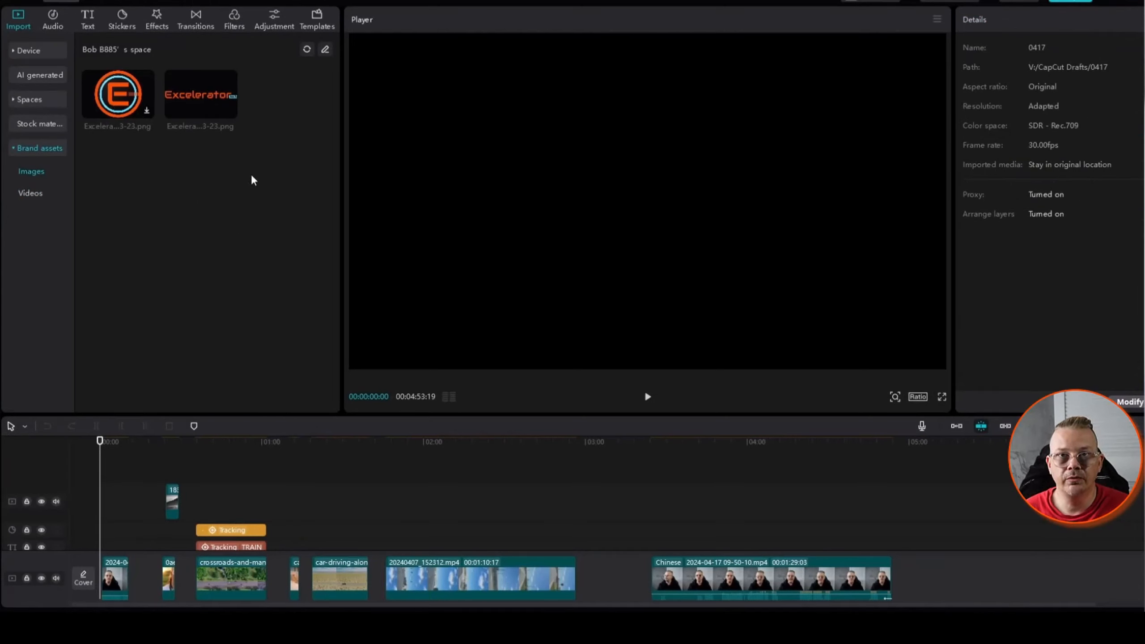
Compare the media in the brand videos, stock materials, cloud space and brand images, ending on the brand videos
{"action": "left_click", "coordinate": [29, 194]}
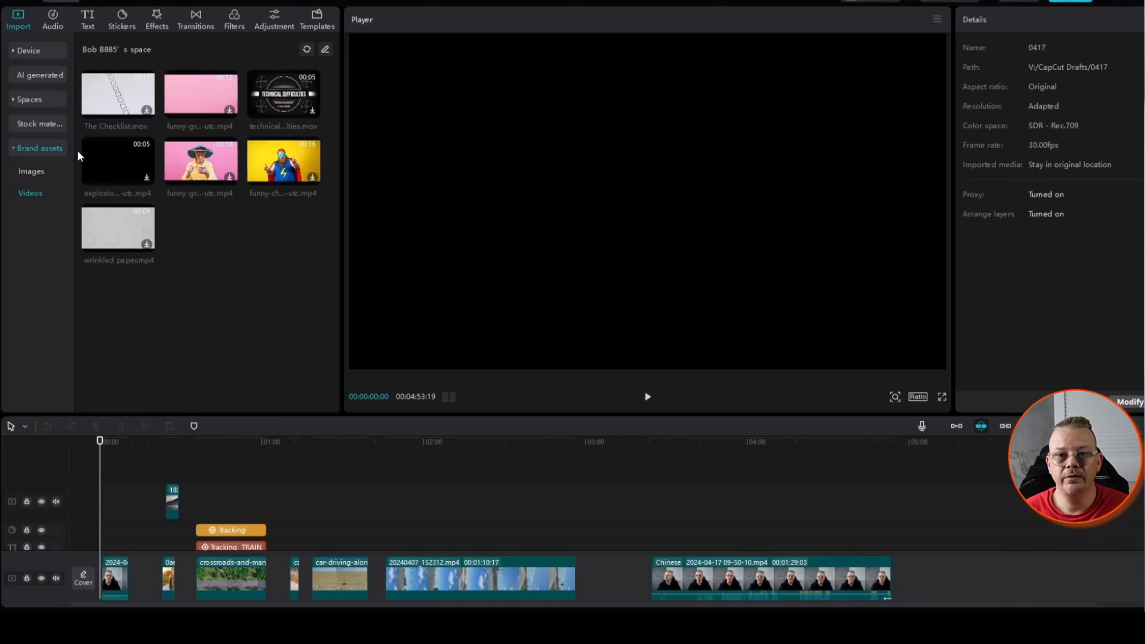
{"action": "left_click", "coordinate": [37, 121]}
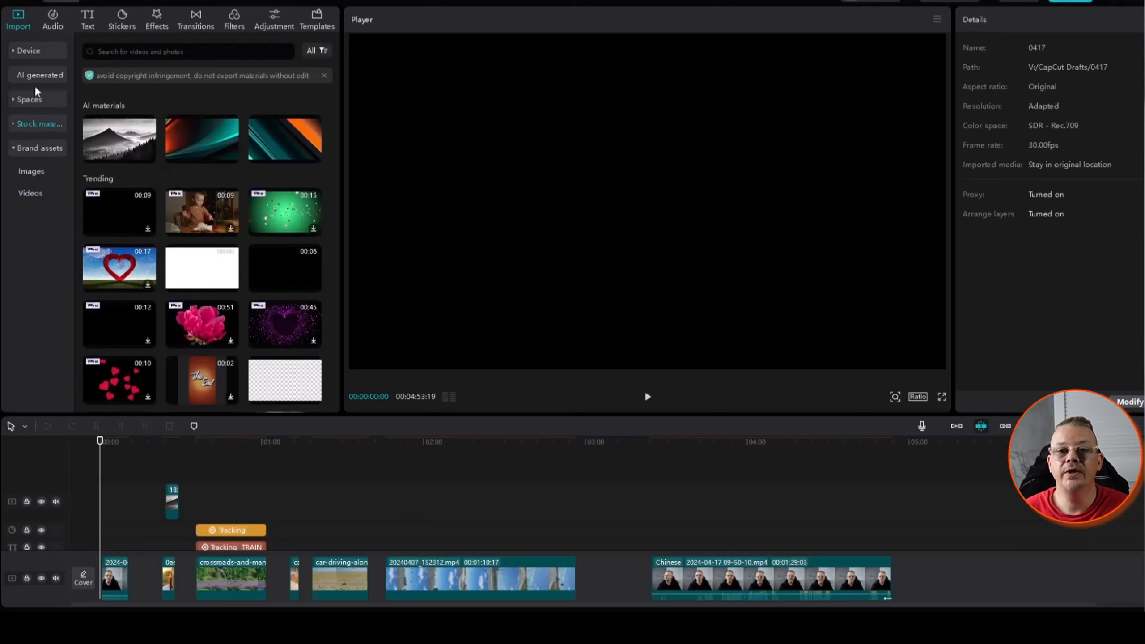
{"action": "left_click", "coordinate": [43, 104]}
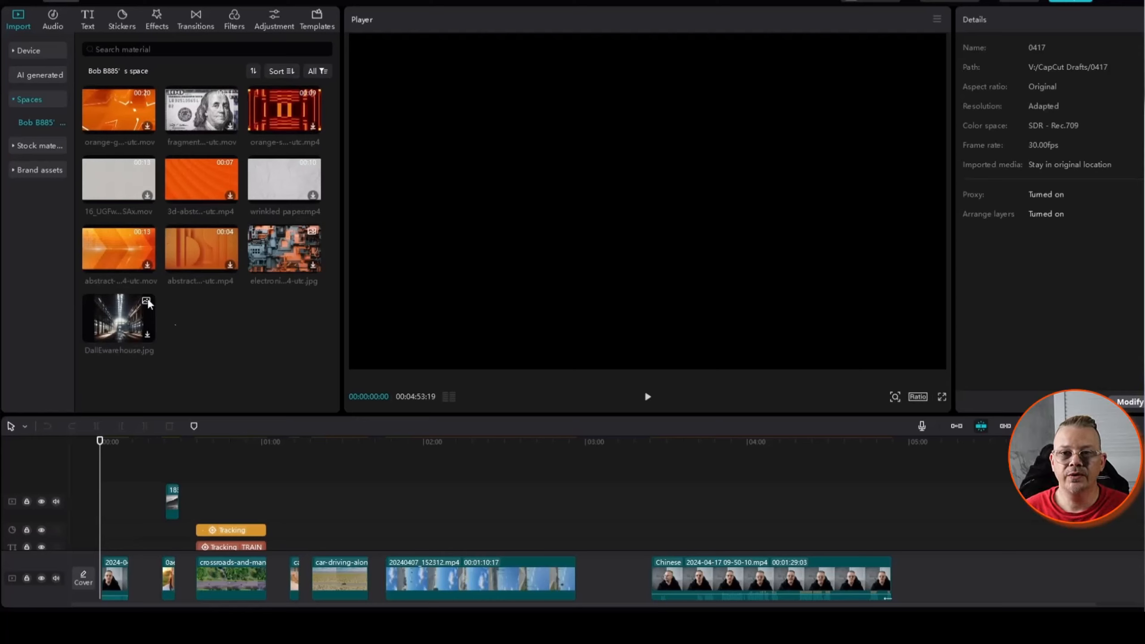
{"action": "left_click", "coordinate": [46, 173]}
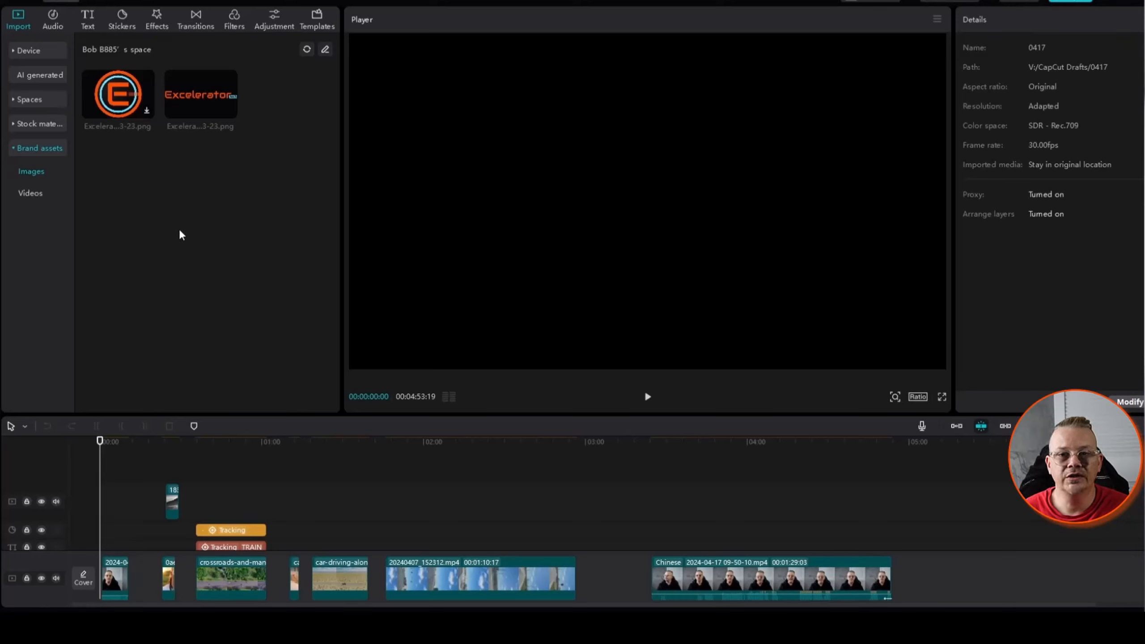
{"action": "left_click", "coordinate": [31, 193]}
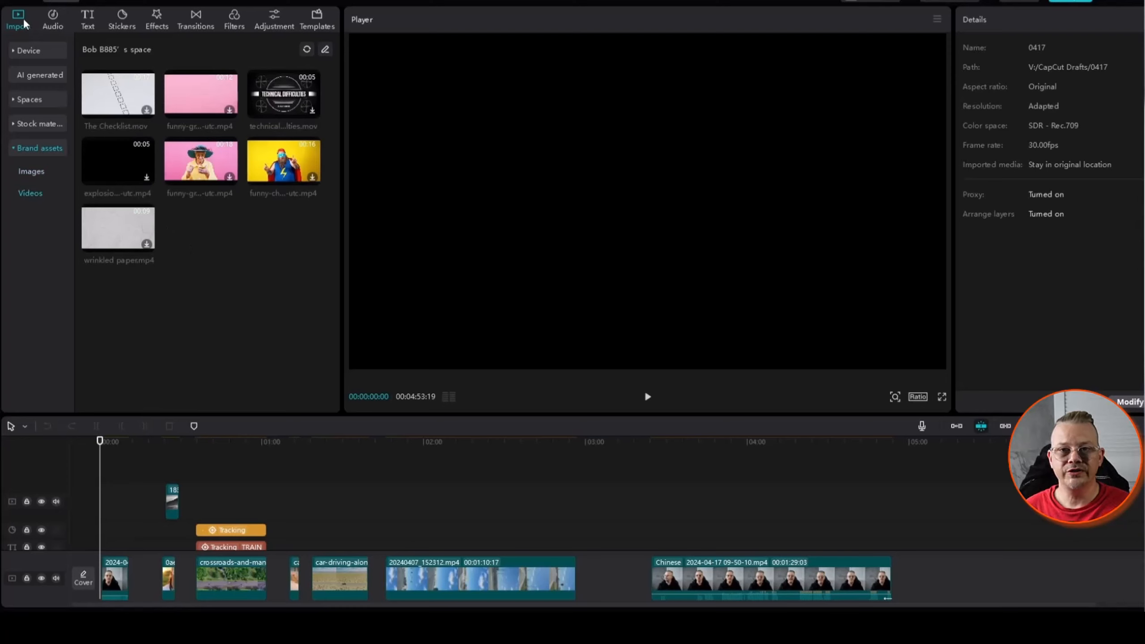
Switch from the media import sources to the audio library's music tracks
{"action": "left_click", "coordinate": [61, 24]}
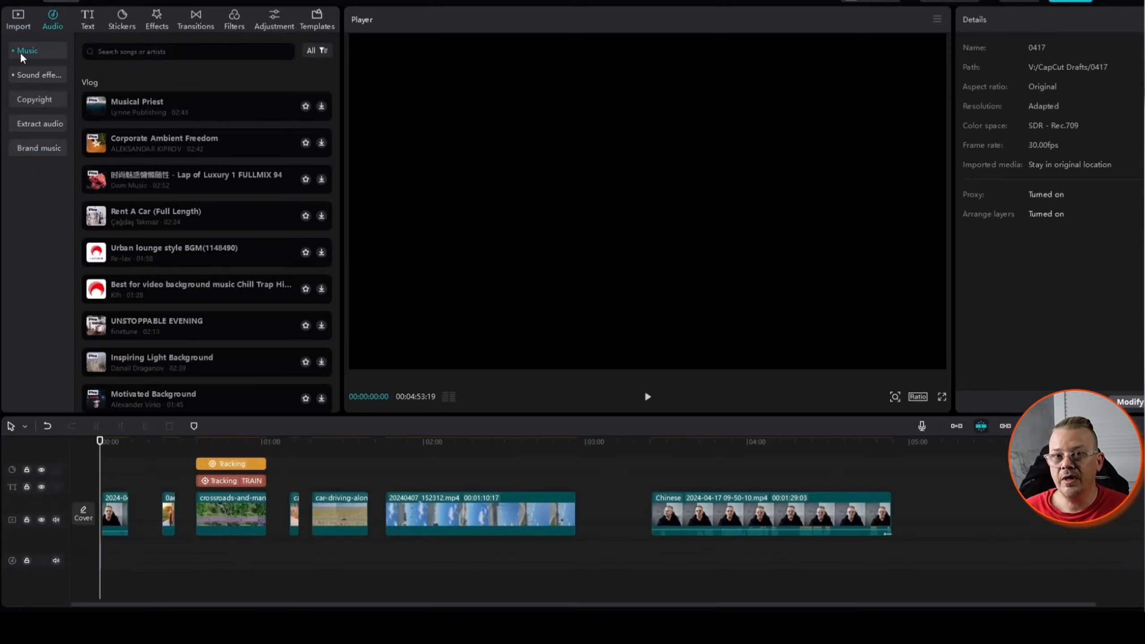
{"action": "left_click", "coordinate": [20, 52]}
{"action": "left_click", "coordinate": [20, 53]}
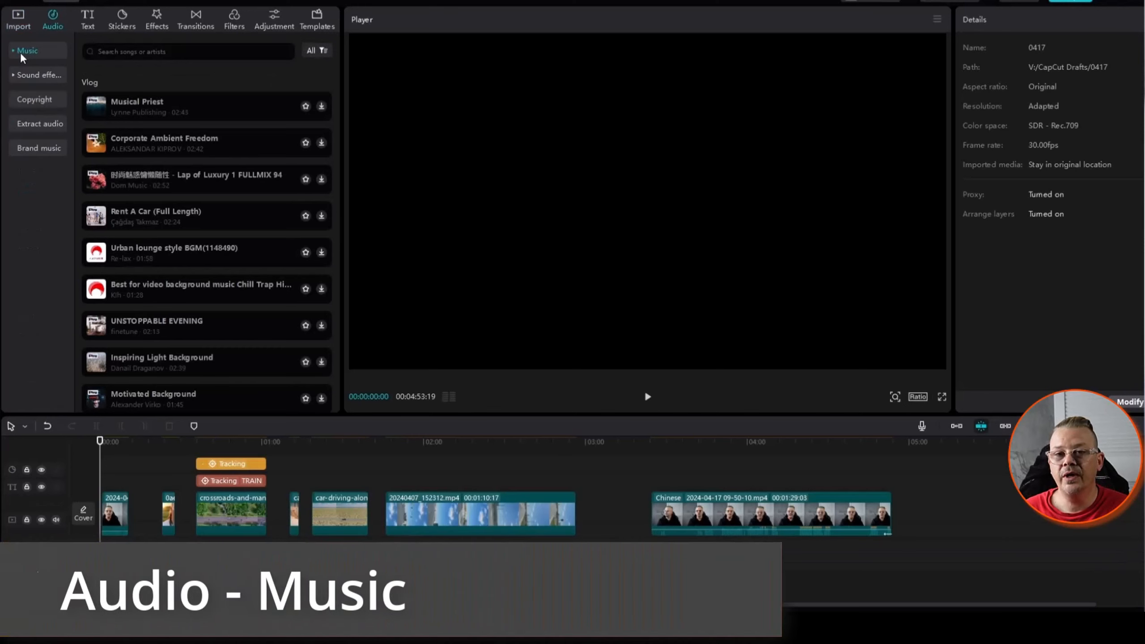
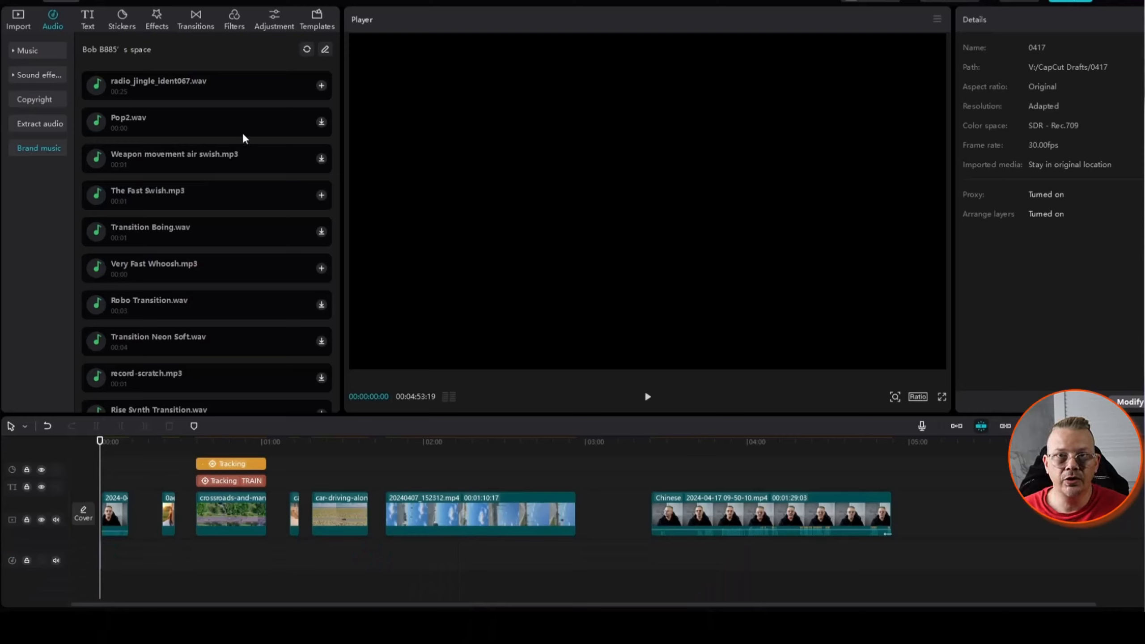
Look through the whole list of sound files in the brand music and return to its beginning
{"action": "scroll", "coordinate": [242, 137], "scroll_direction": "down", "scroll_amount": 3}
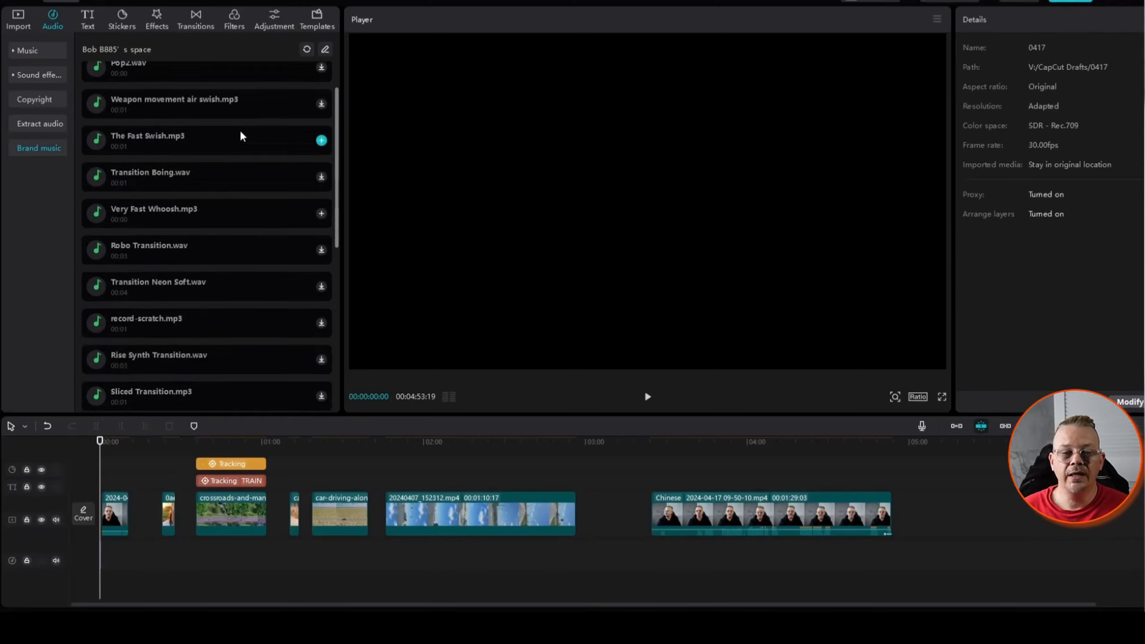
{"action": "scroll", "coordinate": [241, 137], "scroll_direction": "down", "scroll_amount": 2}
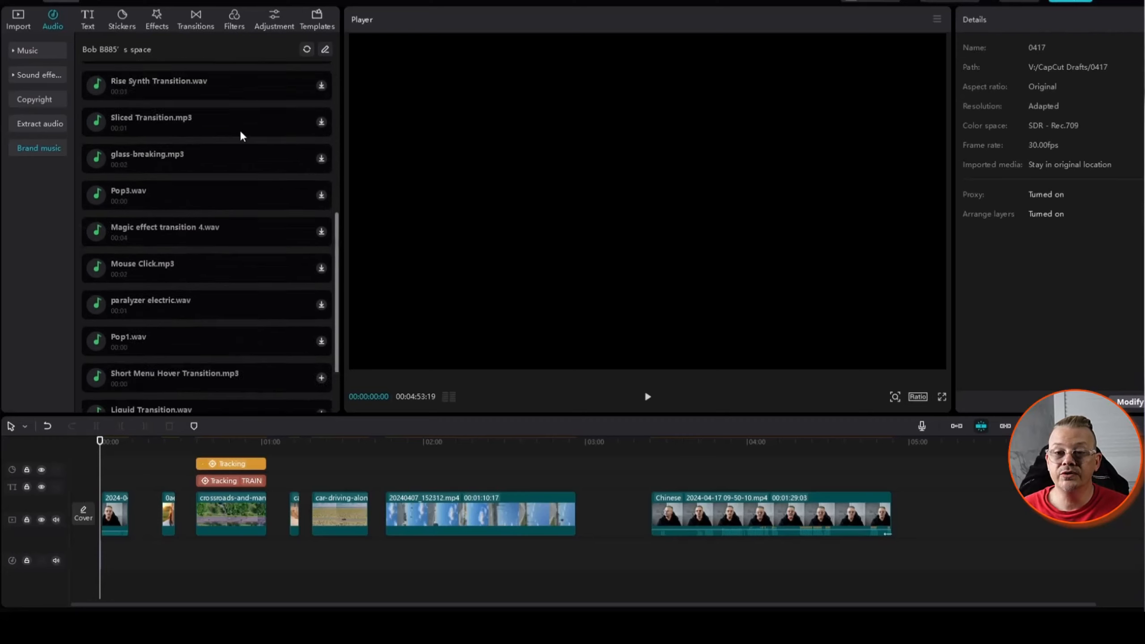
{"action": "scroll", "coordinate": [241, 136], "scroll_direction": "down", "scroll_amount": 3}
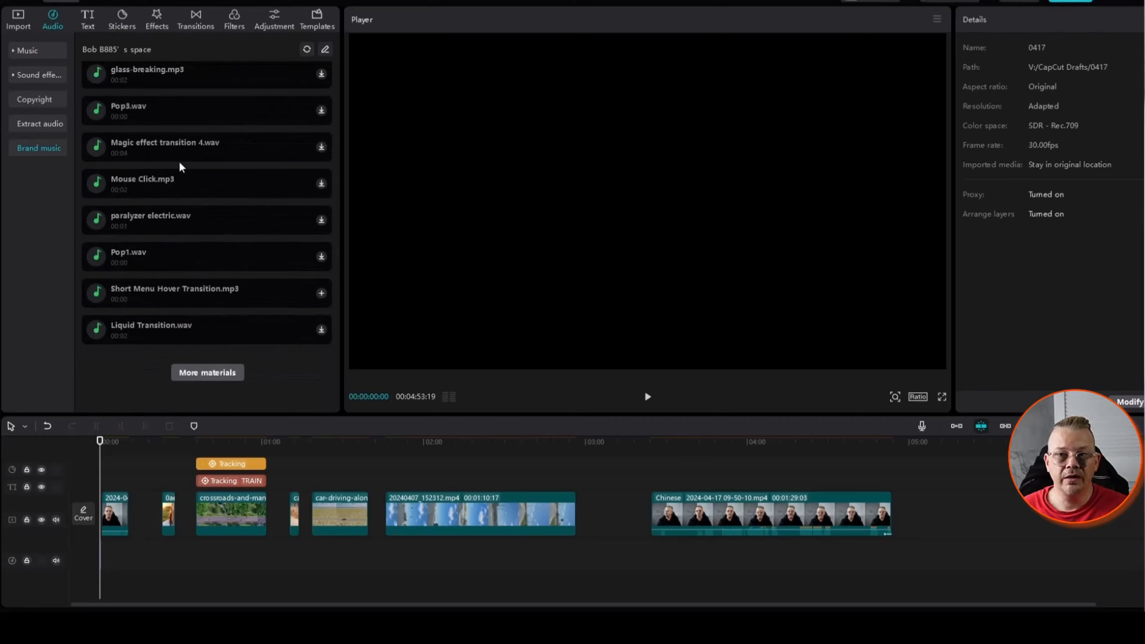
{"action": "scroll", "coordinate": [199, 183], "scroll_direction": "up", "scroll_amount": 7}
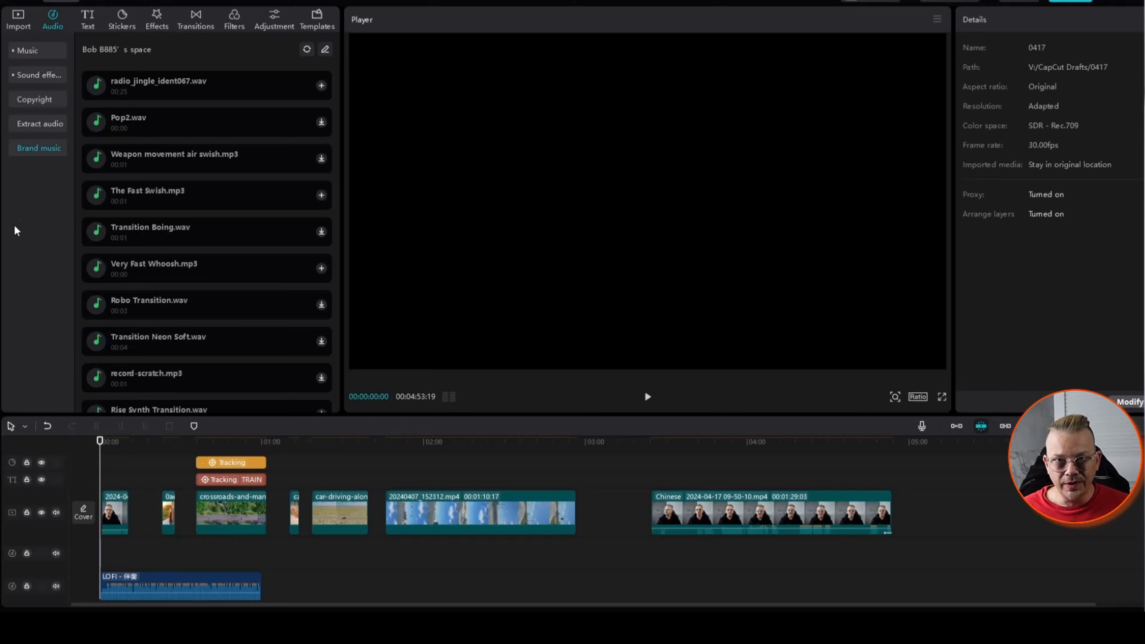
Preview the default text, repeat the preview at 00:02:20:20, and move the playhead to 00:01:30:16 in the car-driving clip
{"action": "left_click", "coordinate": [89, 22]}
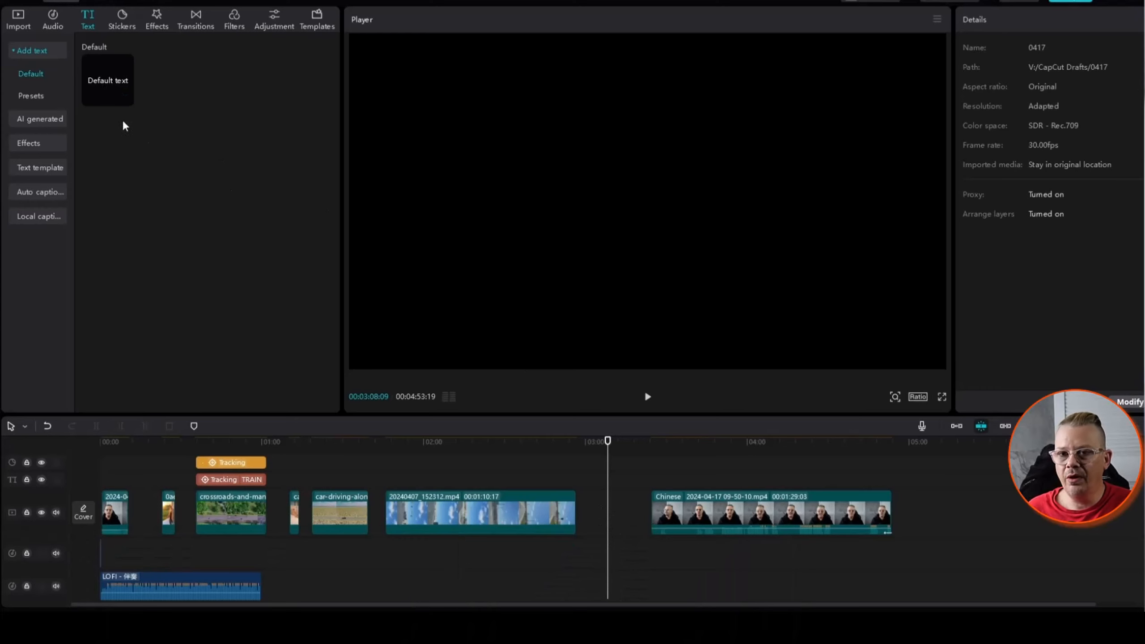
{"action": "left_click", "coordinate": [110, 93]}
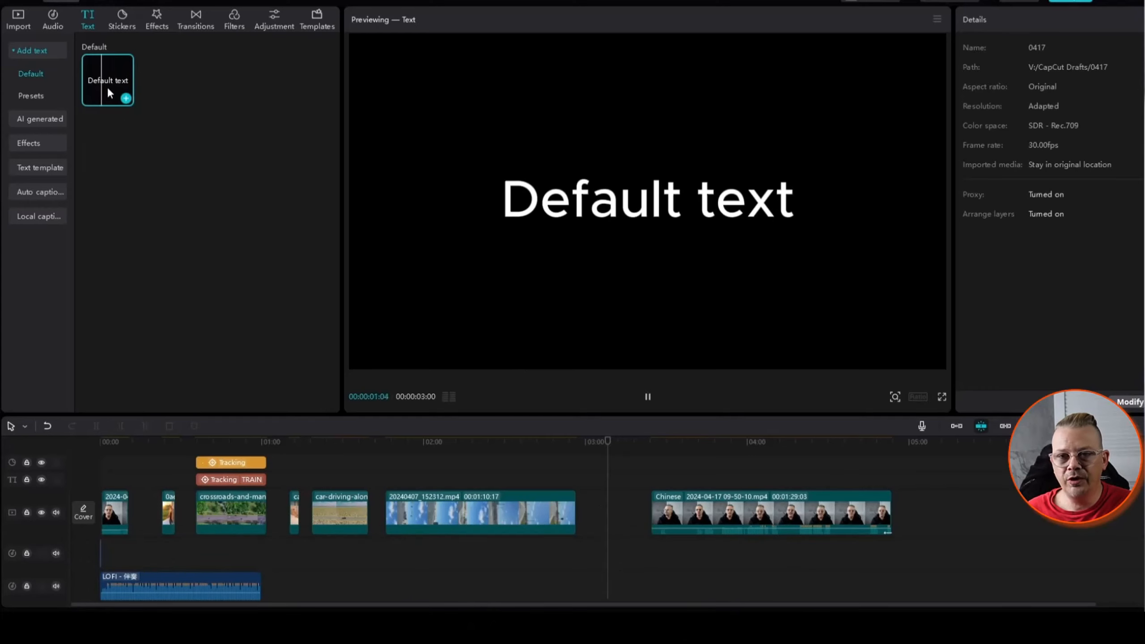
{"action": "left_click", "coordinate": [479, 444]}
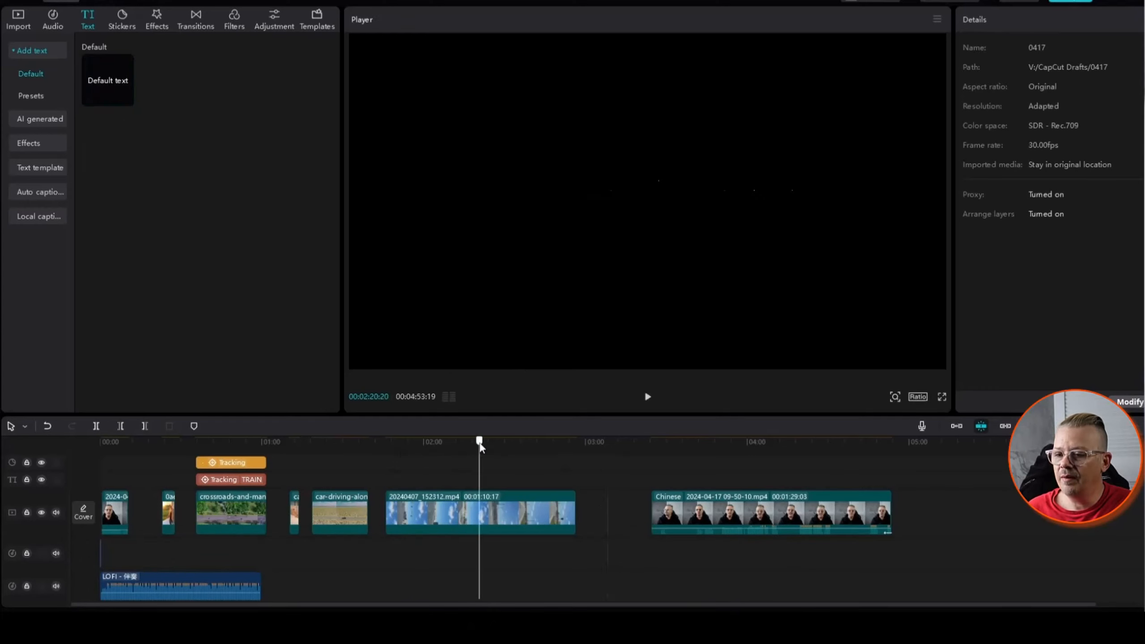
{"action": "left_click", "coordinate": [107, 87]}
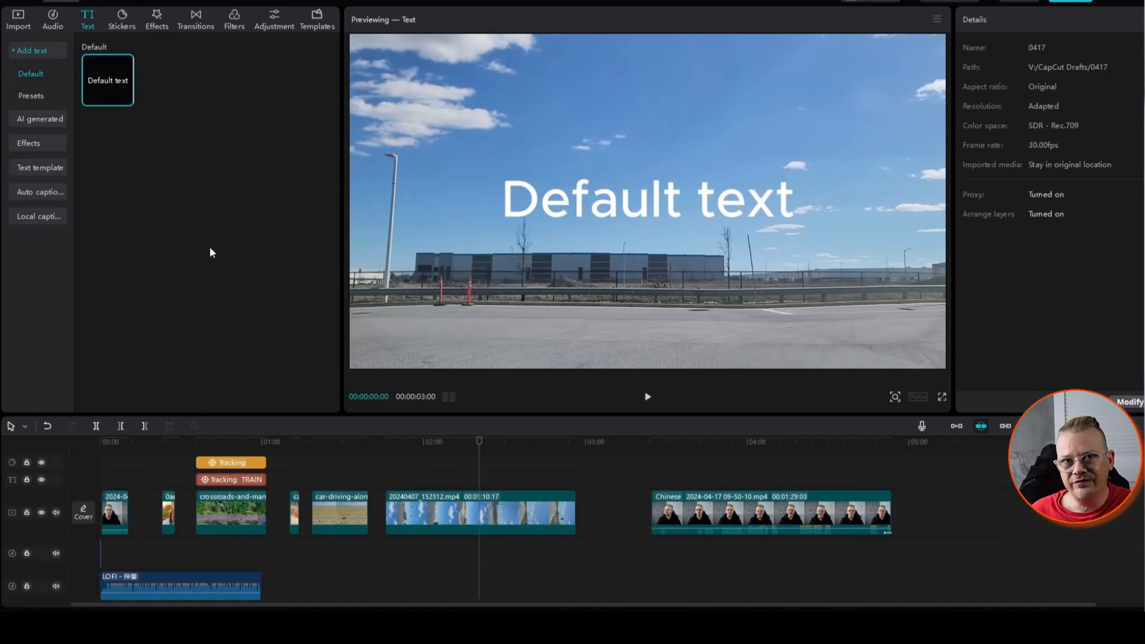
{"action": "left_click", "coordinate": [344, 445]}
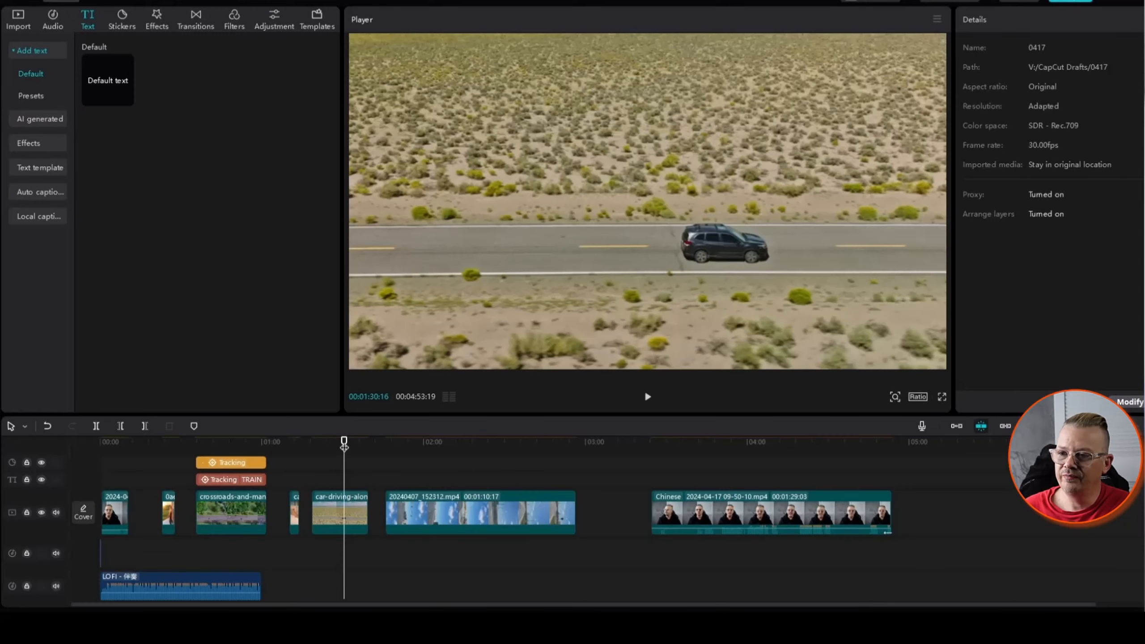
Preview the default text and both brand presets, and add brand_text_1 at 00:01:30:16 over the car-driving clip
{"action": "left_click", "coordinate": [108, 79]}
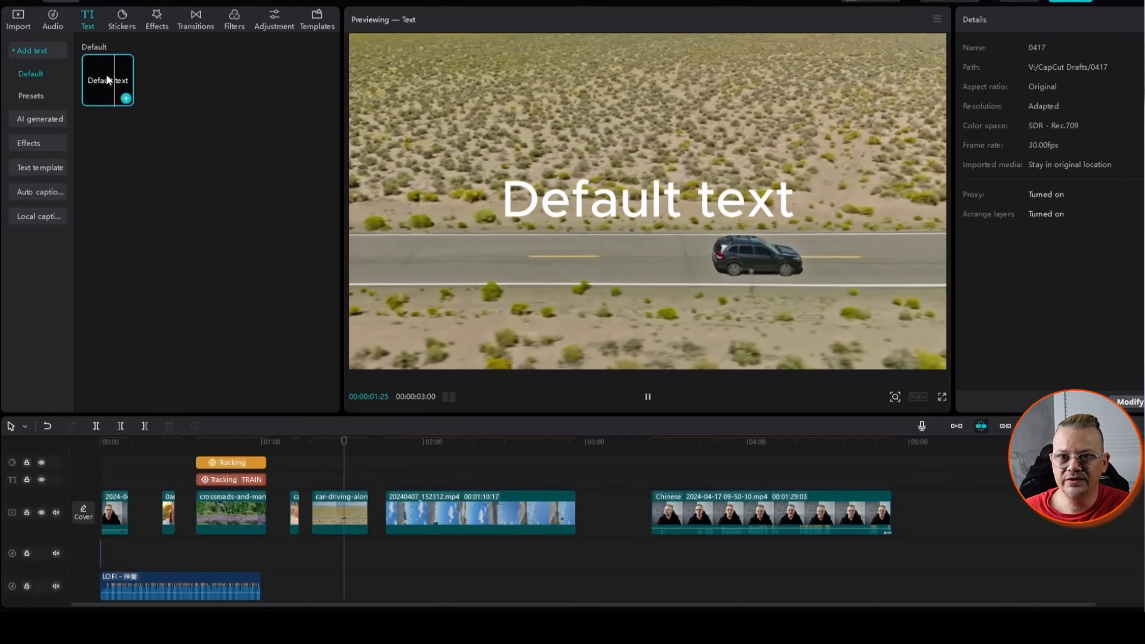
{"action": "left_click", "coordinate": [36, 99]}
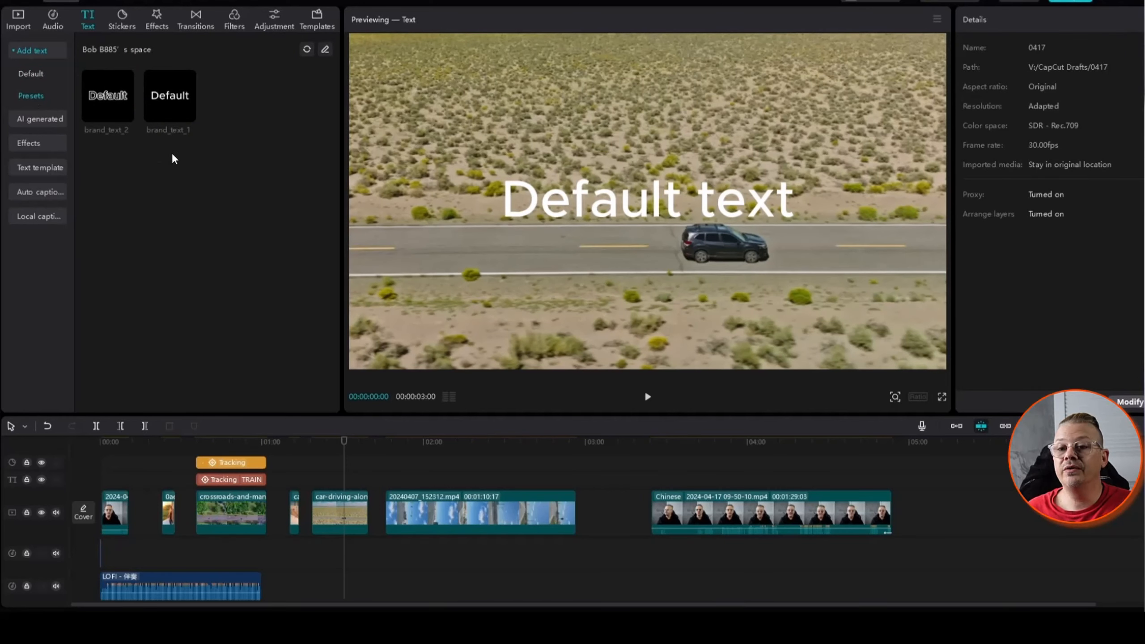
{"action": "left_click", "coordinate": [170, 104]}
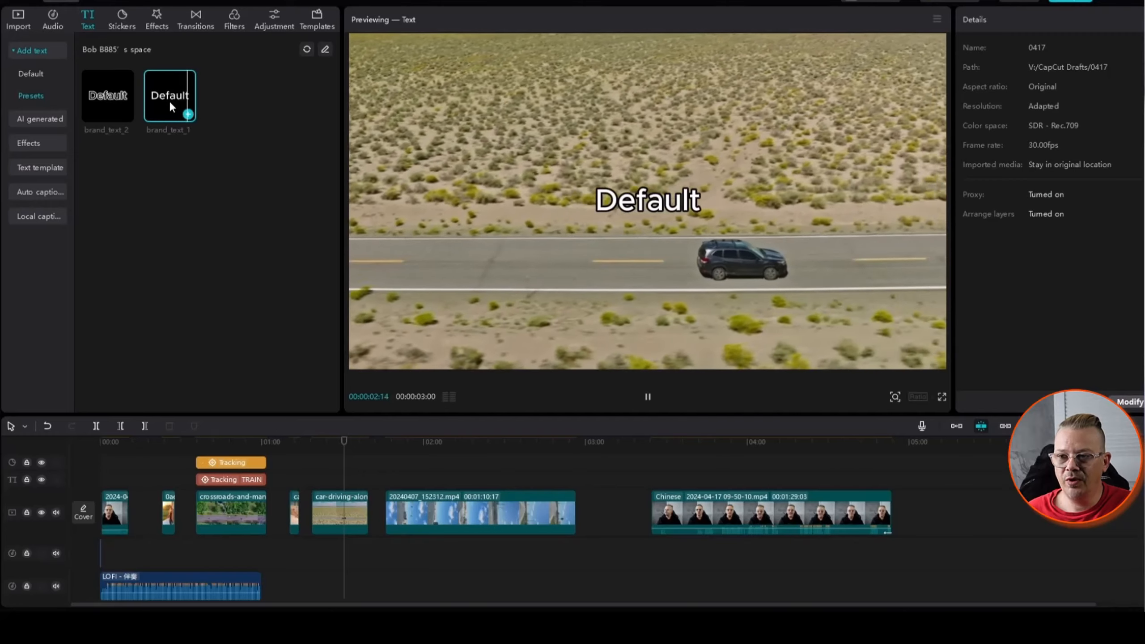
{"action": "left_click", "coordinate": [98, 94]}
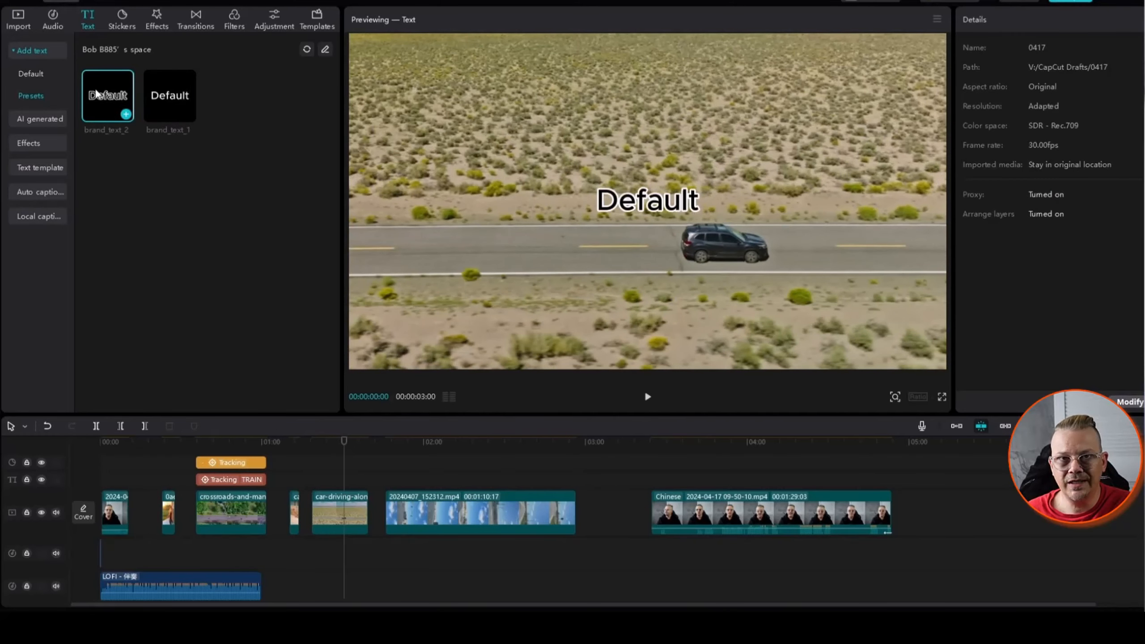
{"action": "left_click", "coordinate": [161, 101]}
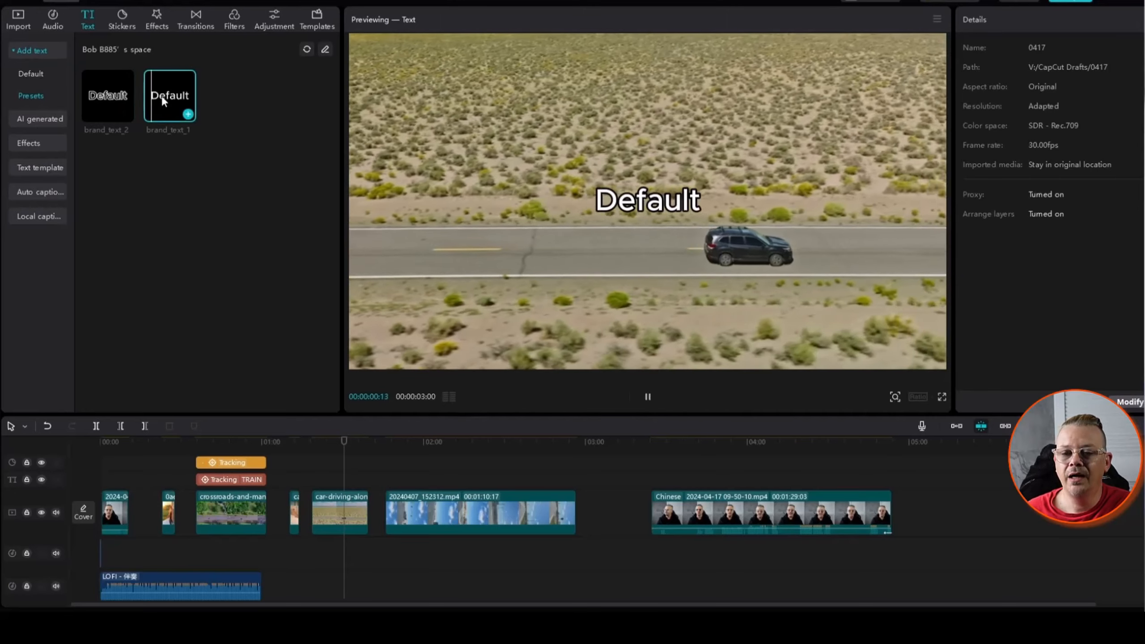
{"action": "left_click", "coordinate": [188, 115]}
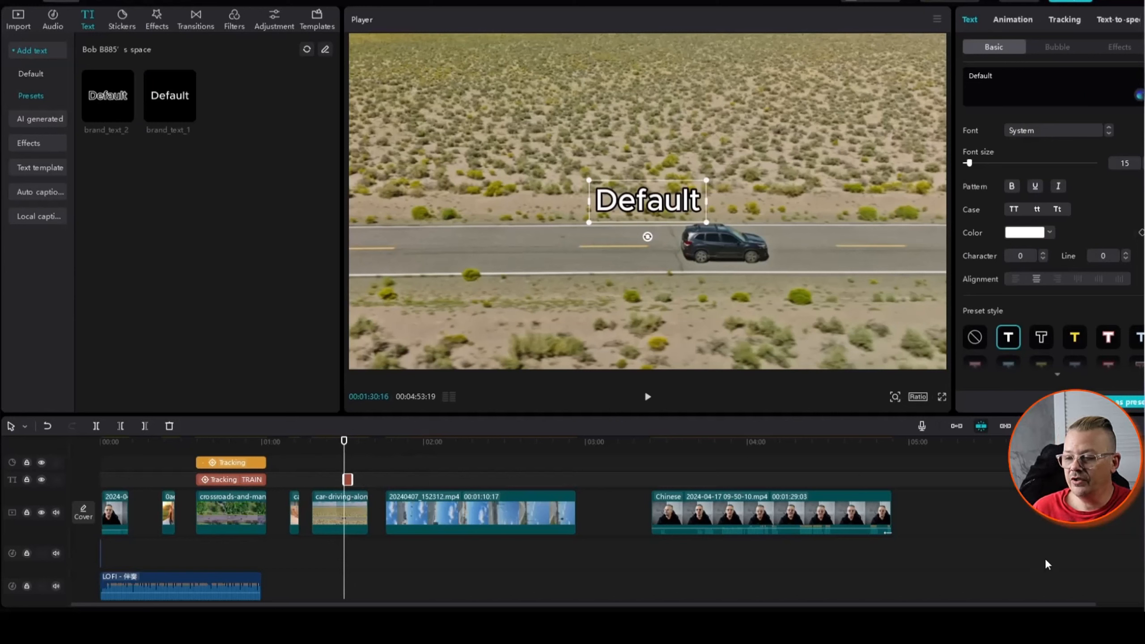
Scrub around the added text clip, extend its end to the end of the car-driving clip and bring its start earlier
{"action": "scroll", "coordinate": [381, 458], "scroll_direction": "up", "scroll_amount": 5, "text": "ctrl"}
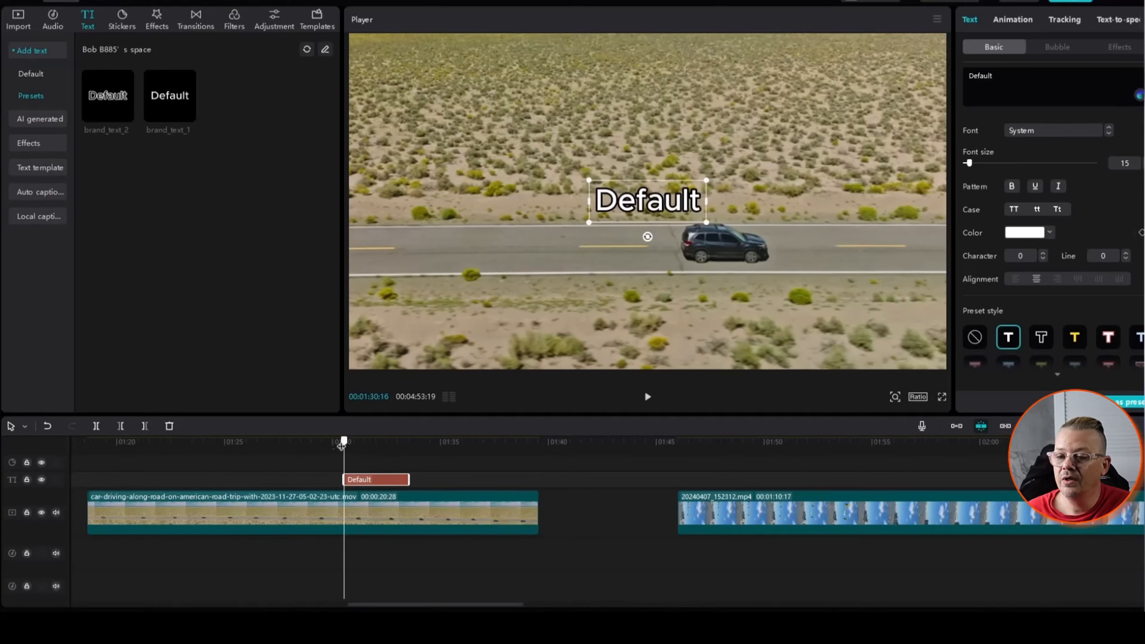
{"action": "left_click_drag", "start_coordinate": [341, 446], "coordinate": [475, 445]}
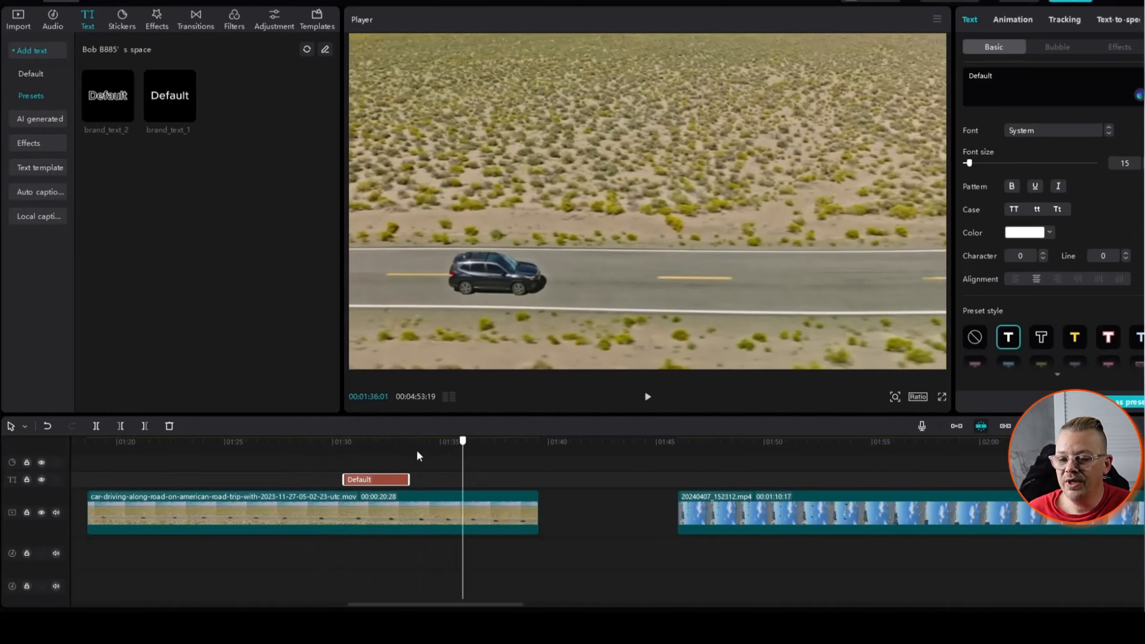
{"action": "left_click", "coordinate": [227, 442]}
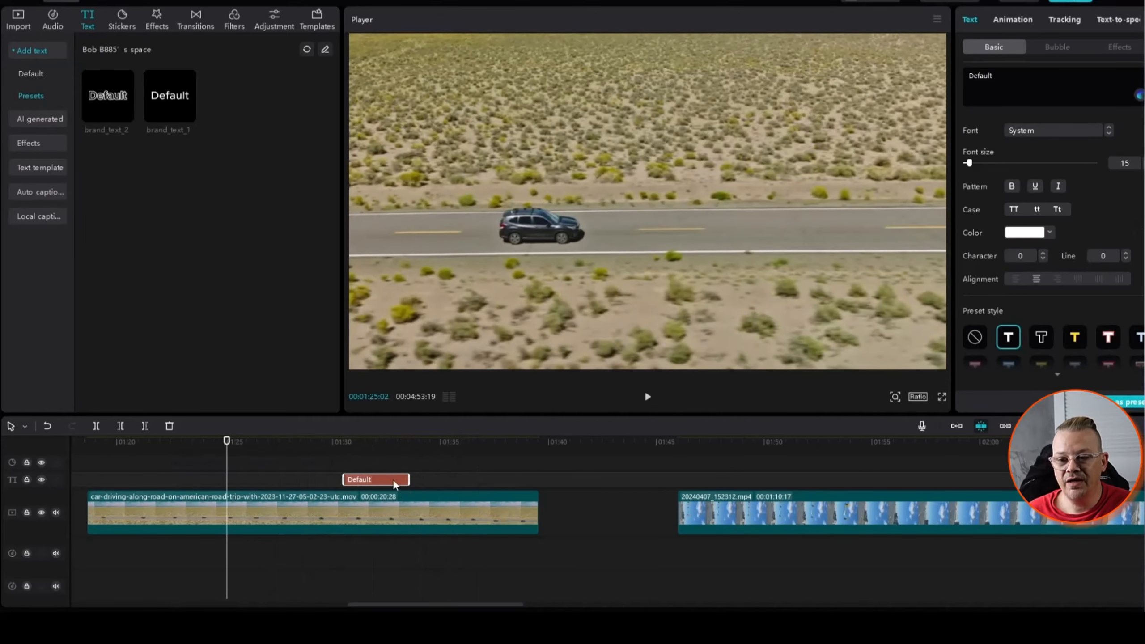
{"action": "left_click_drag", "start_coordinate": [410, 480], "coordinate": [539, 480]}
{"action": "left_click_drag", "start_coordinate": [344, 476], "coordinate": [282, 451]}
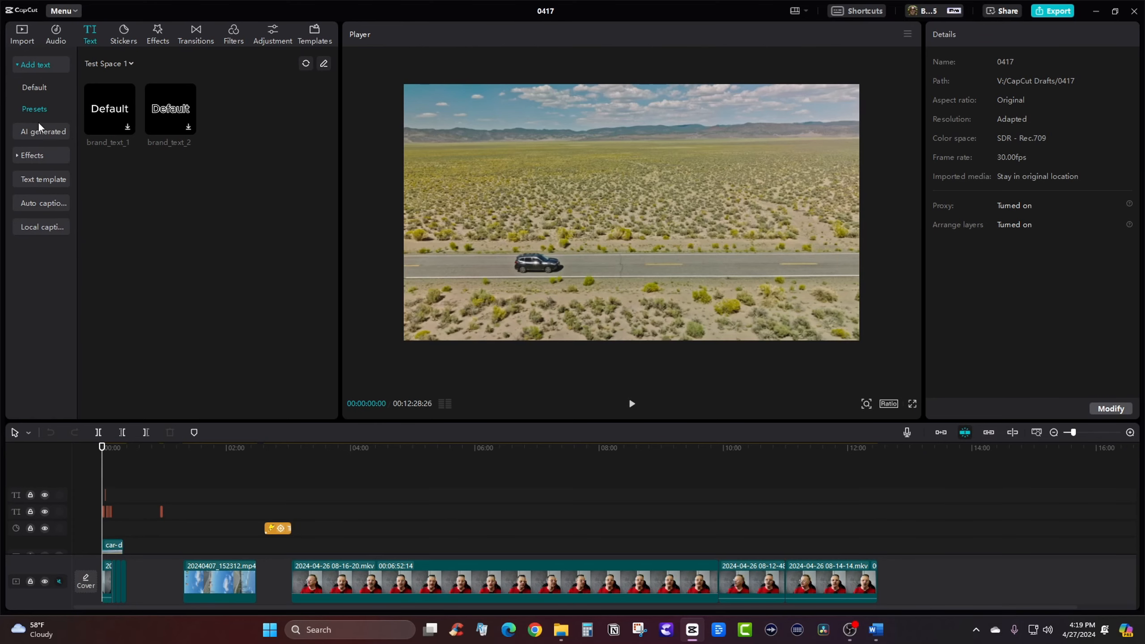
Start an AI-generated text reading "Road Trip" and shuffle through the suggested effect descriptions up to "Cotton cloth"
{"action": "left_click", "coordinate": [44, 131]}
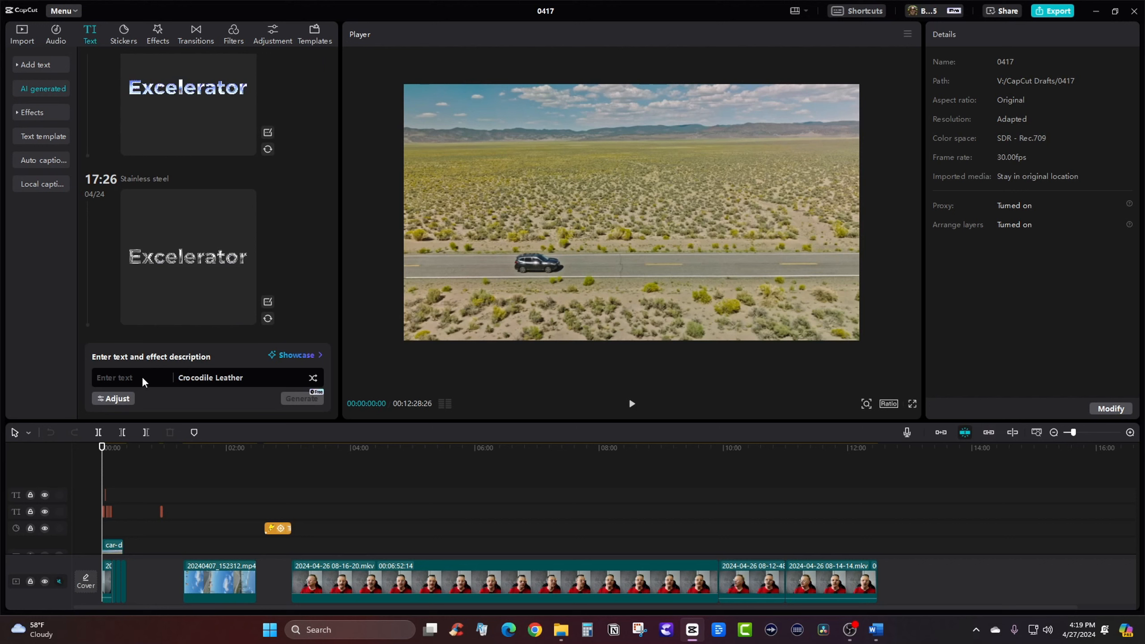
{"action": "type", "text": "Road Trip"}
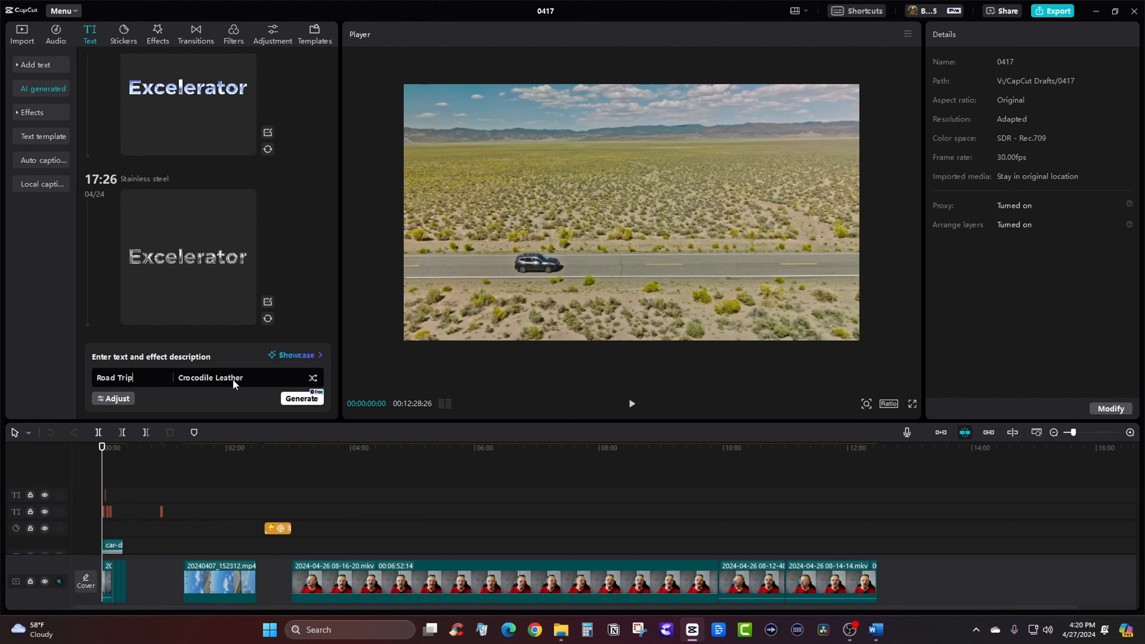
{"action": "left_click", "coordinate": [313, 379]}
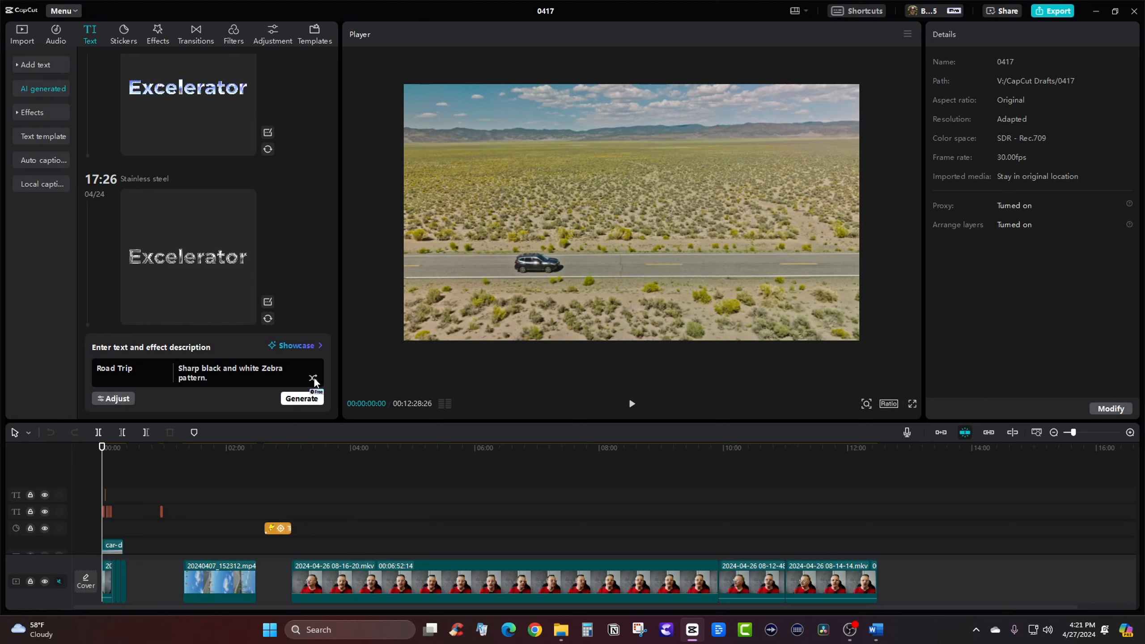
{"action": "left_click", "coordinate": [313, 379]}
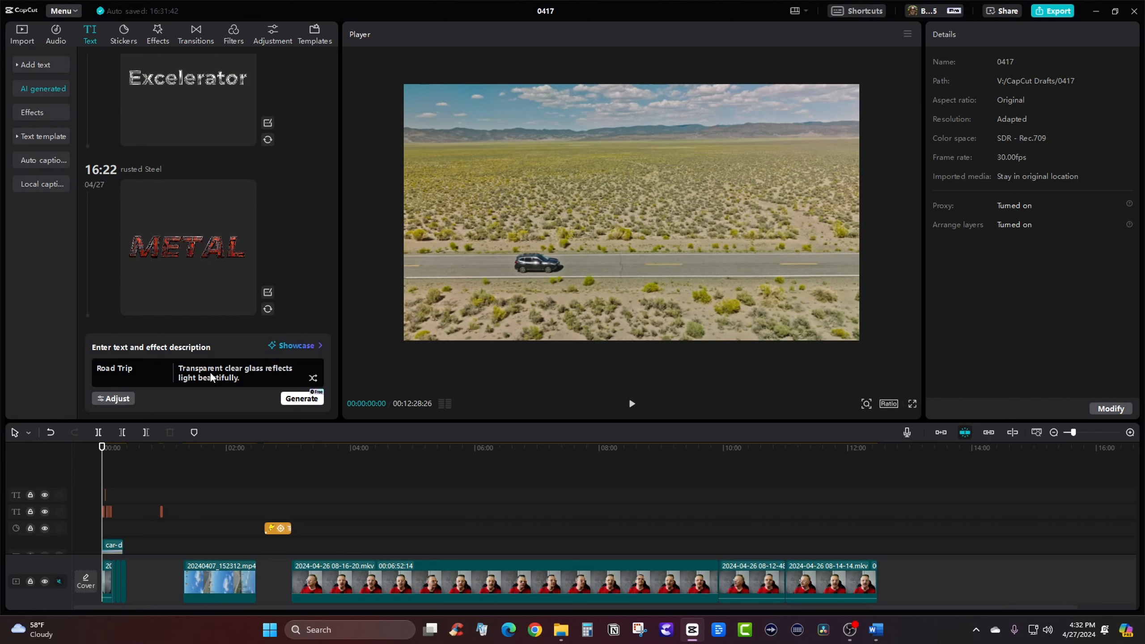
{"action": "left_click", "coordinate": [313, 379]}
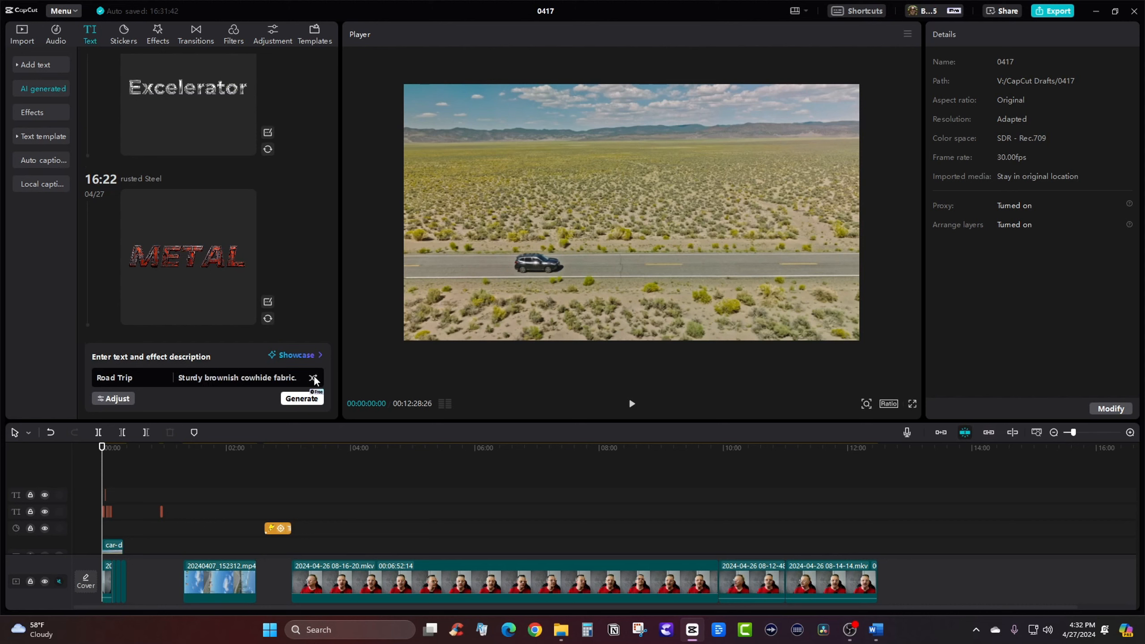
{"action": "left_click", "coordinate": [314, 378]}
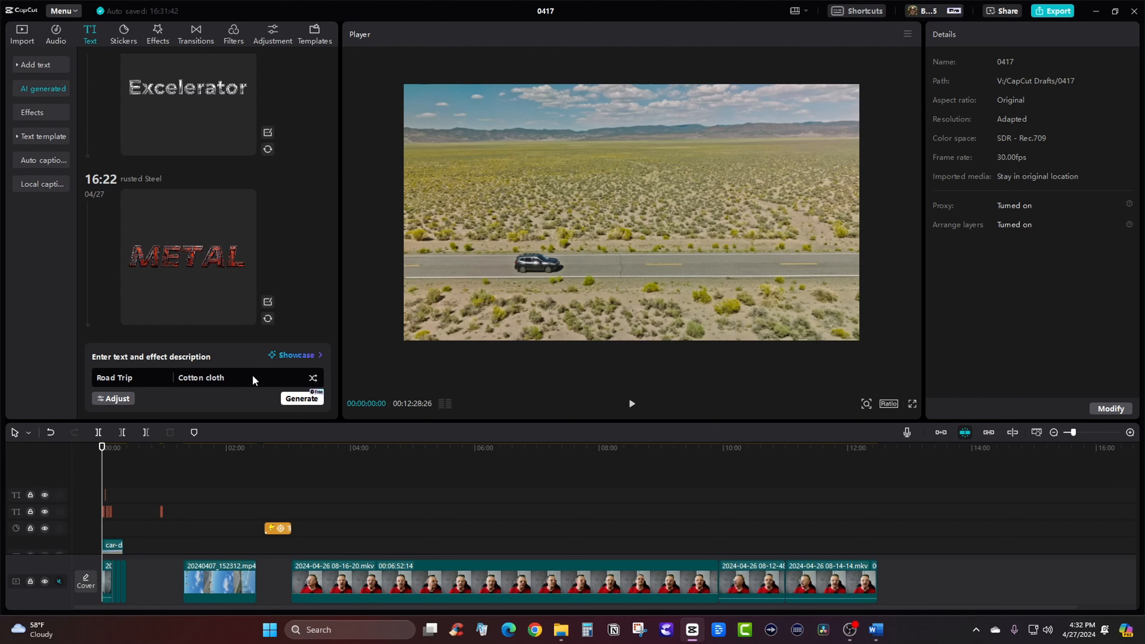
Browse the AI text showcase's hot examples and use the "Aluminiucan" prompt of the METAL example
{"action": "left_click", "coordinate": [300, 356]}
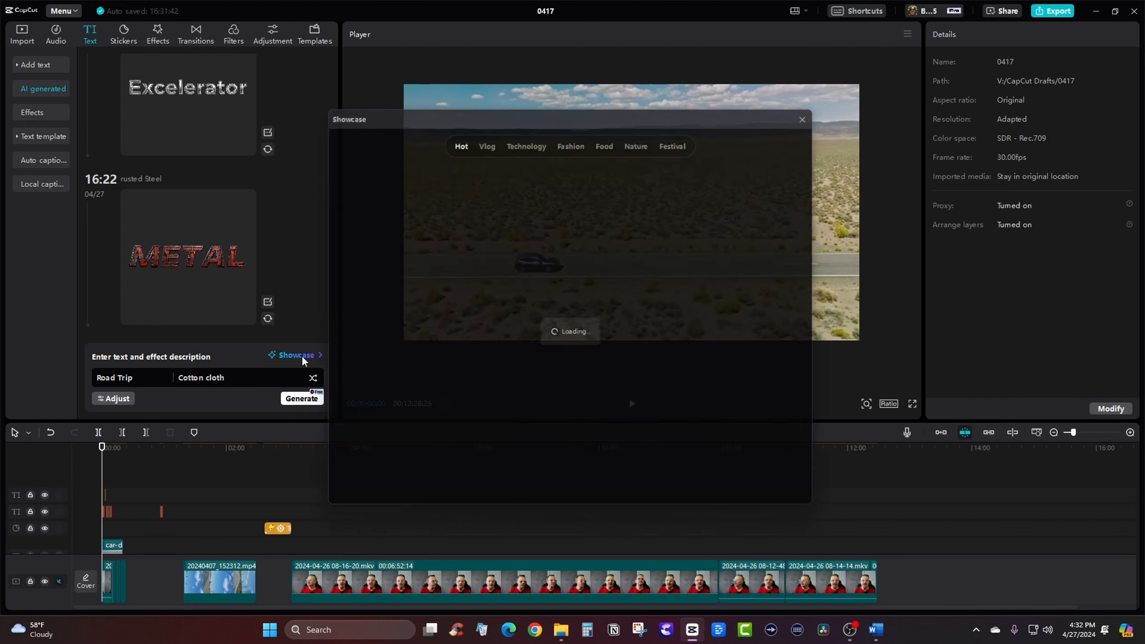
{"action": "mouse_move", "coordinate": [590, 307]}
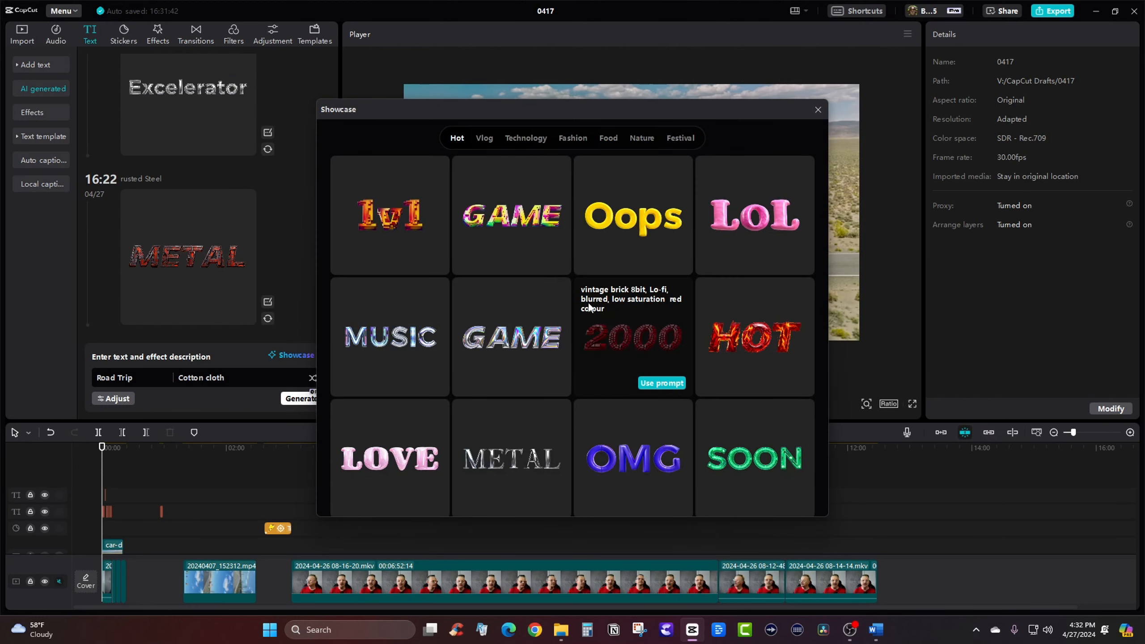
{"action": "mouse_move", "coordinate": [556, 279]}
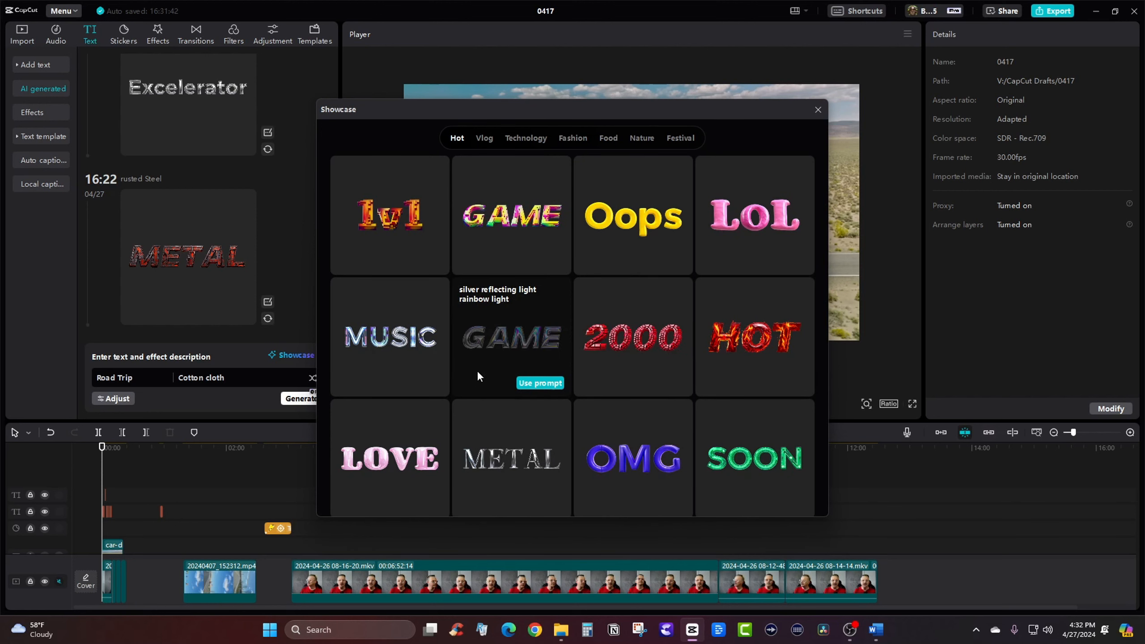
{"action": "scroll", "coordinate": [580, 360], "scroll_direction": "down", "scroll_amount": 2}
{"action": "mouse_move", "coordinate": [511, 424]}
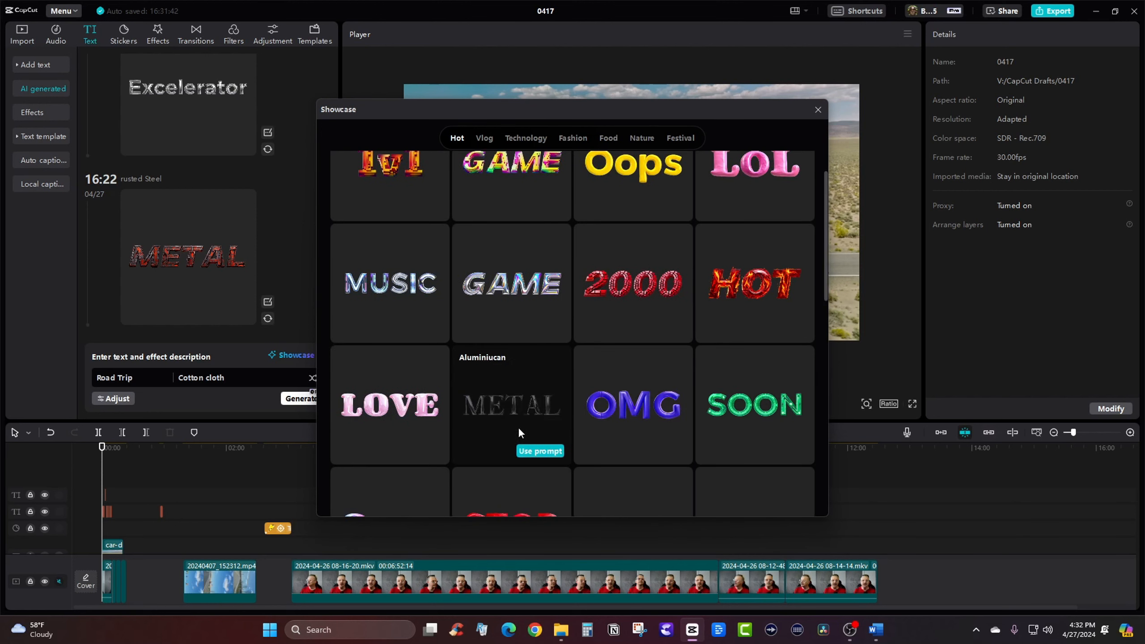
{"action": "left_click", "coordinate": [540, 451]}
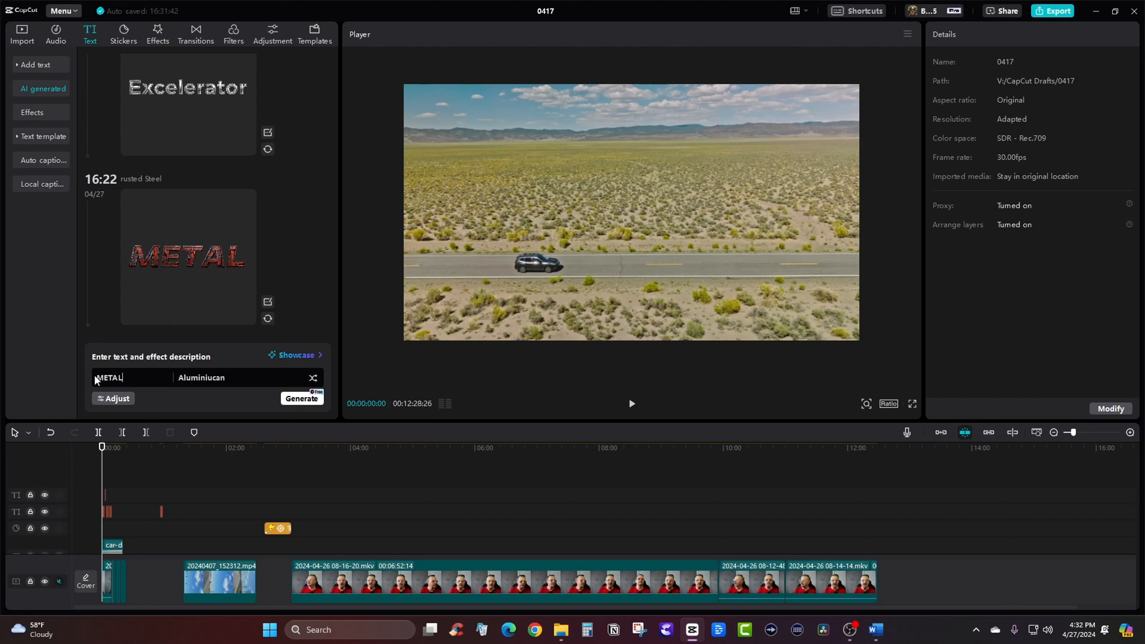
Generate the AI text "Road Trip" with the effect description "blue clay" in the Oliver font, and inspect the result
{"action": "double_click", "coordinate": [114, 382]}
{"action": "type", "text": "Road Trip"}
{"action": "left_click", "coordinate": [114, 398]}
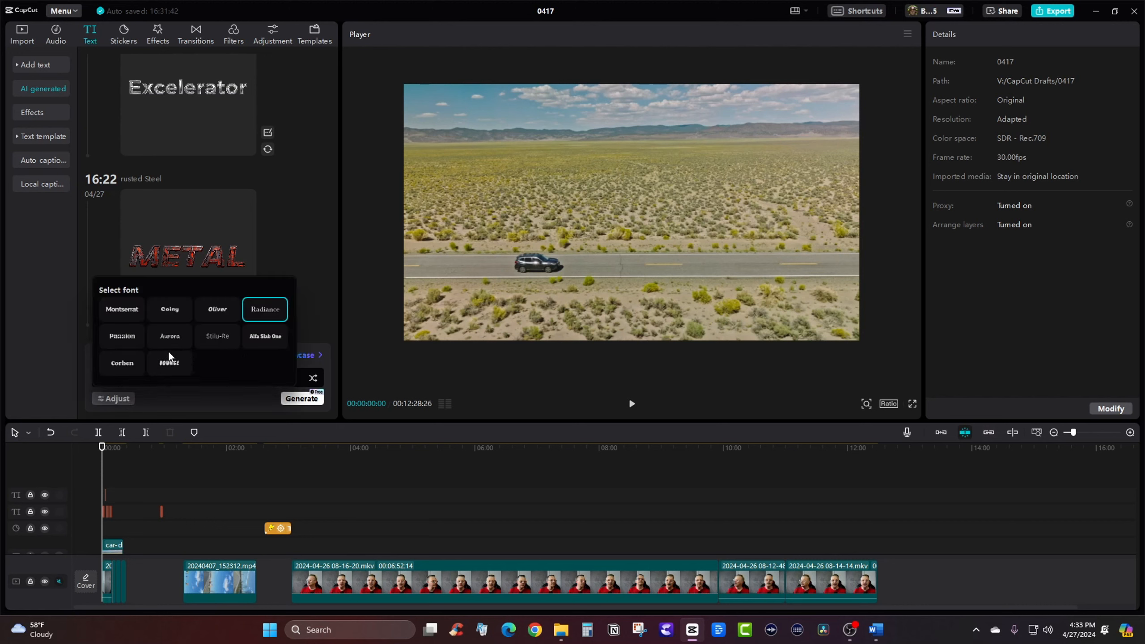
{"action": "left_click", "coordinate": [217, 311]}
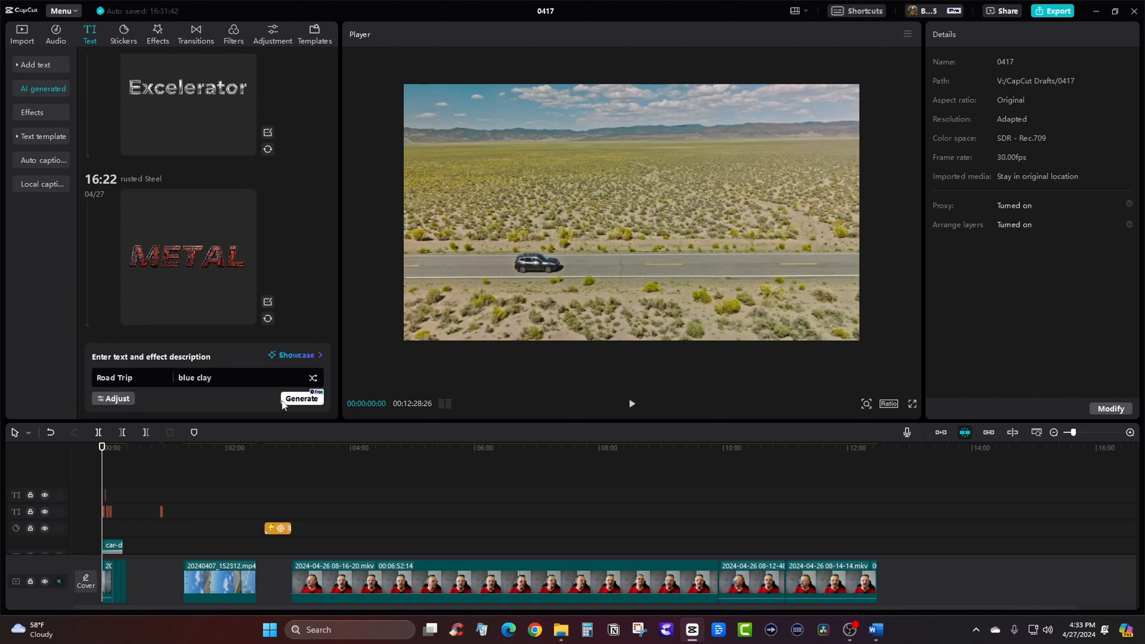
{"action": "left_click", "coordinate": [298, 399]}
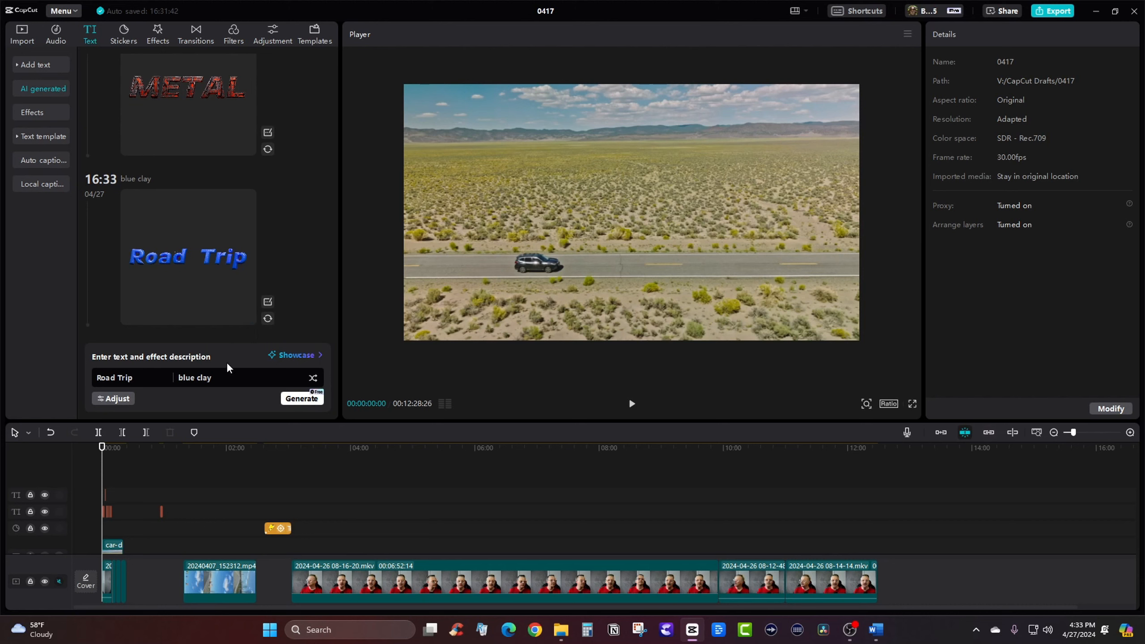
{"action": "mouse_move", "coordinate": [236, 301]}
{"action": "left_click", "coordinate": [247, 286]}
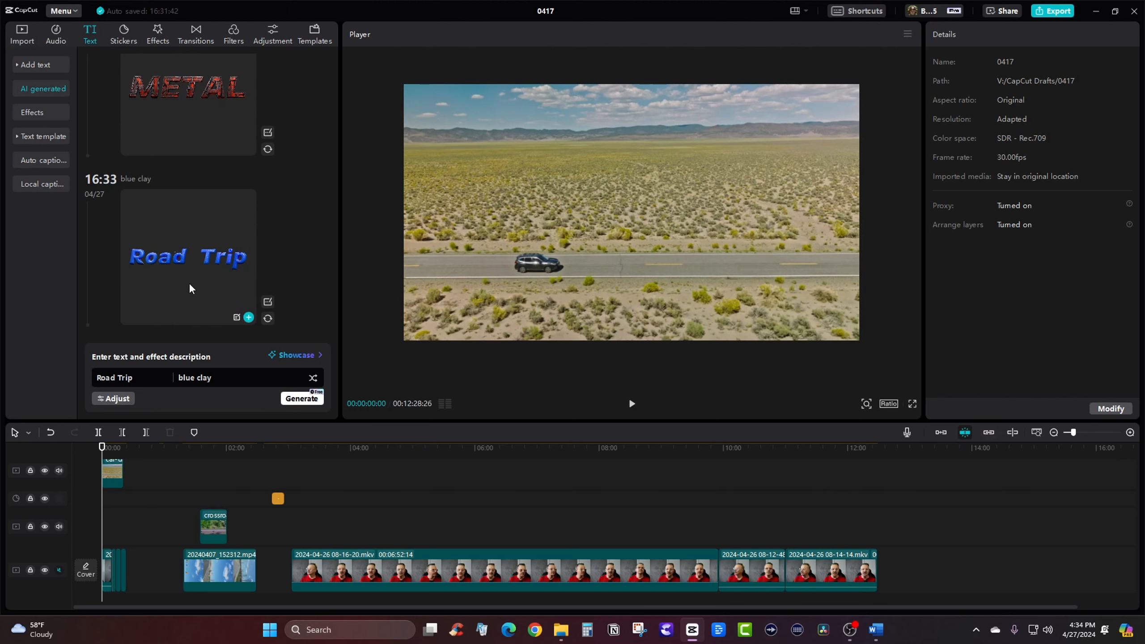
{"action": "left_click", "coordinate": [178, 279]}
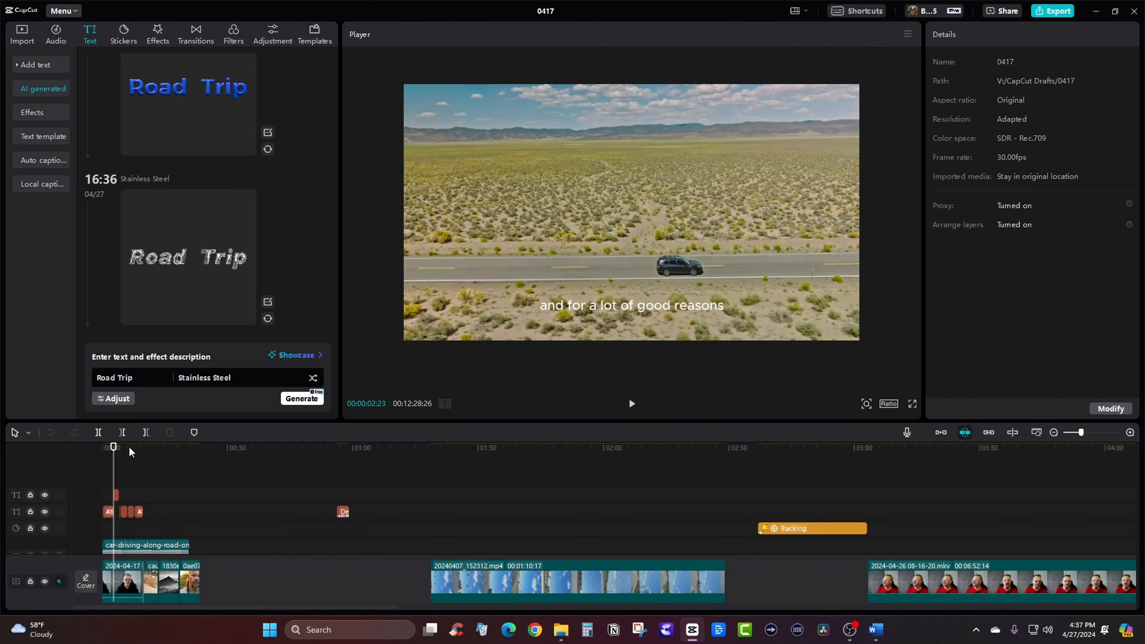
{"action": "mouse_move", "coordinate": [172, 318]}
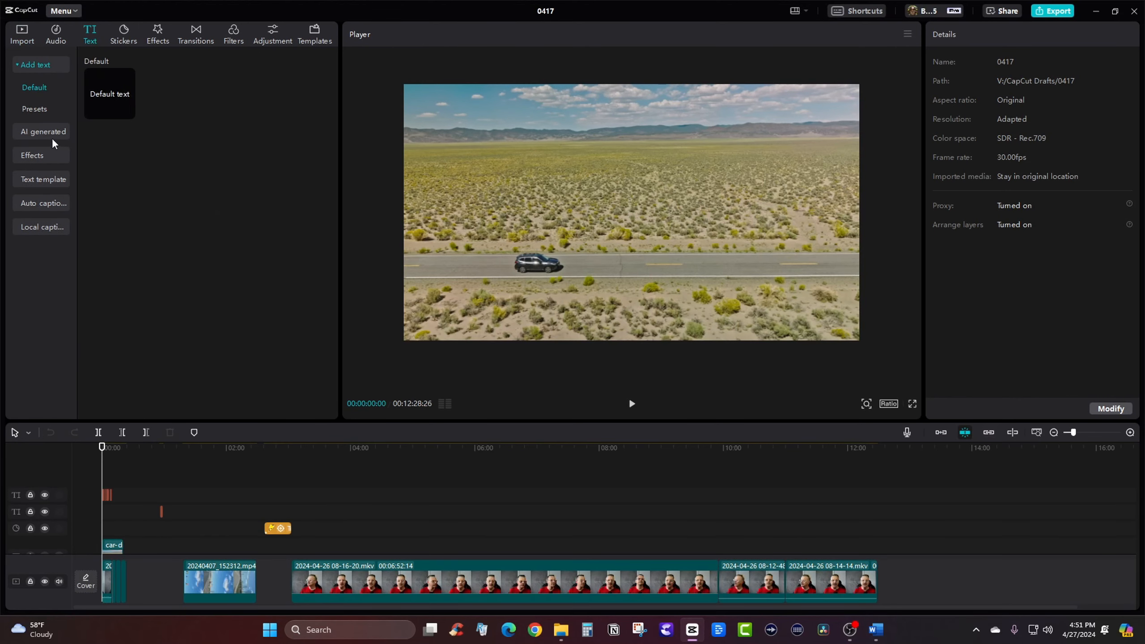
Compare the text effects with the default text and the presets, ending on the trending text effects
{"action": "left_click", "coordinate": [50, 157]}
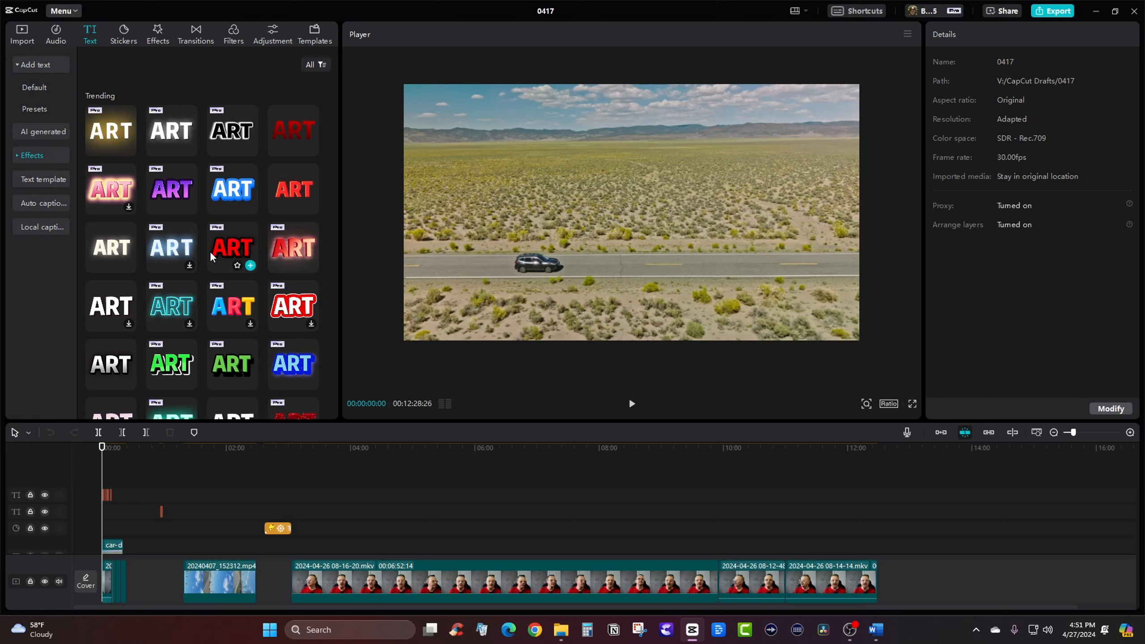
{"action": "left_click", "coordinate": [37, 88]}
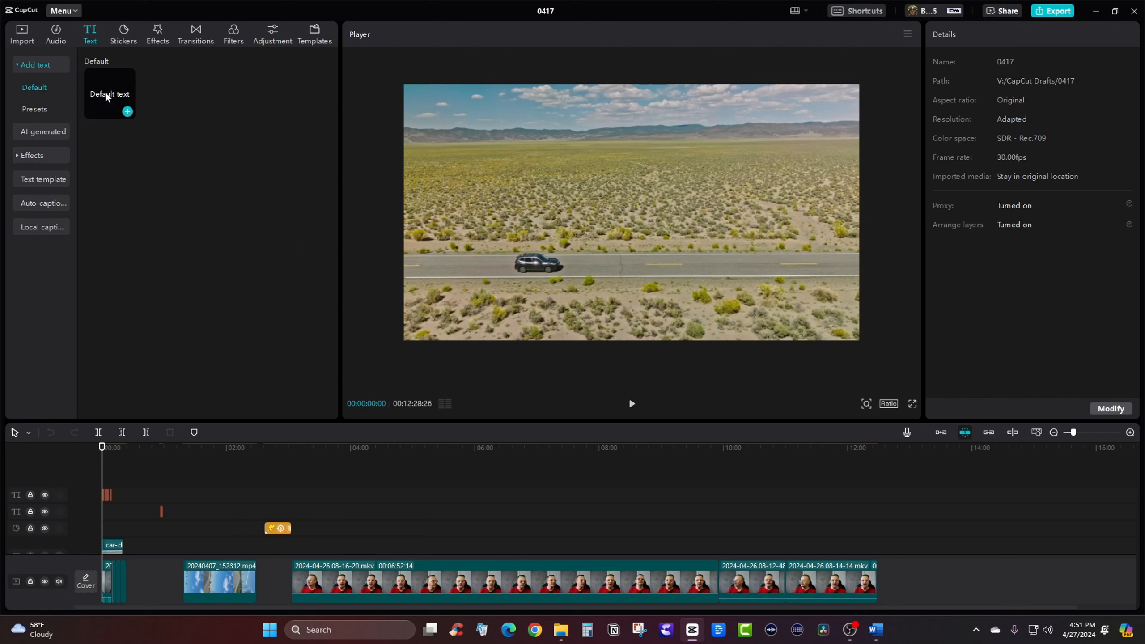
{"action": "left_click", "coordinate": [44, 109]}
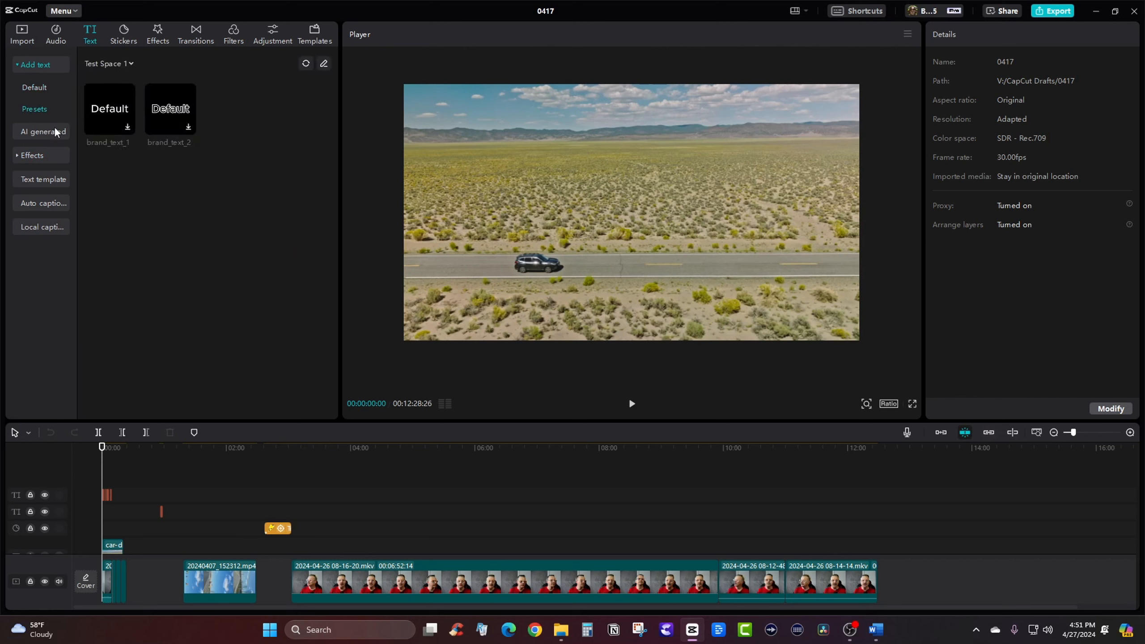
{"action": "left_click", "coordinate": [41, 155]}
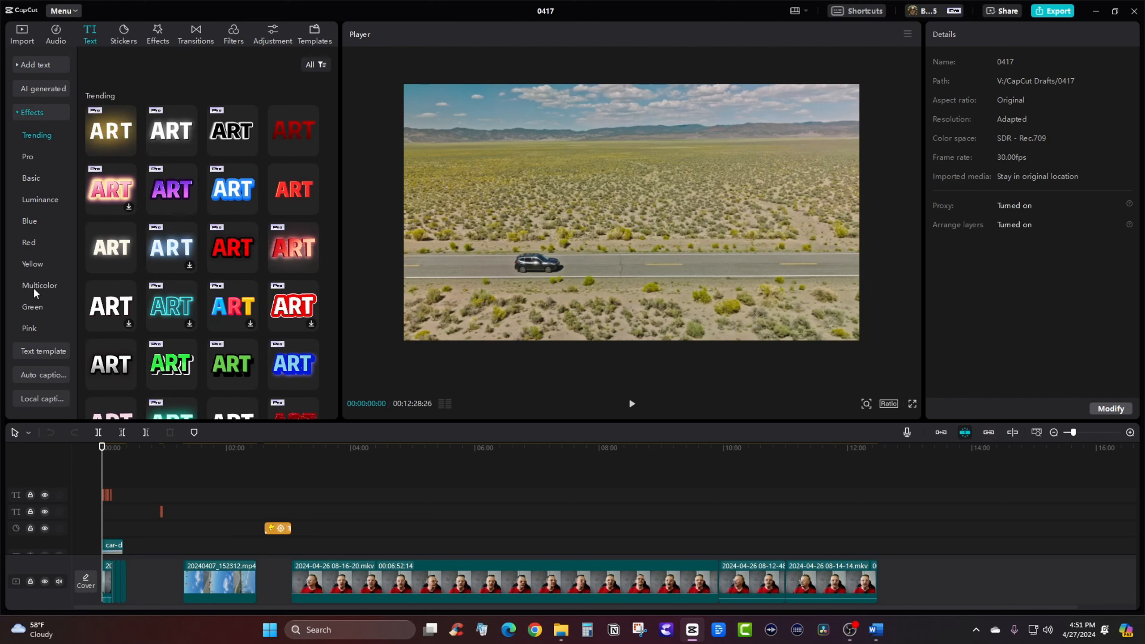
Preview the purple, red, teal outline and green trending text effects, and add the green one with white outline at the timeline's start
{"action": "left_click", "coordinate": [163, 190]}
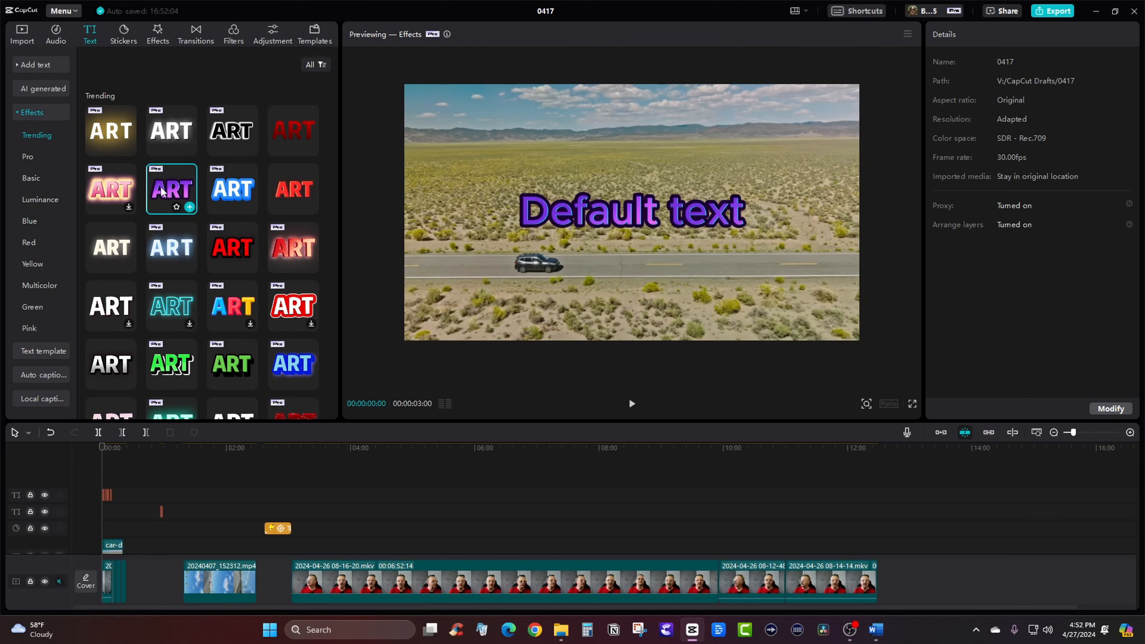
{"action": "left_click", "coordinate": [235, 248]}
{"action": "left_click", "coordinate": [184, 309]}
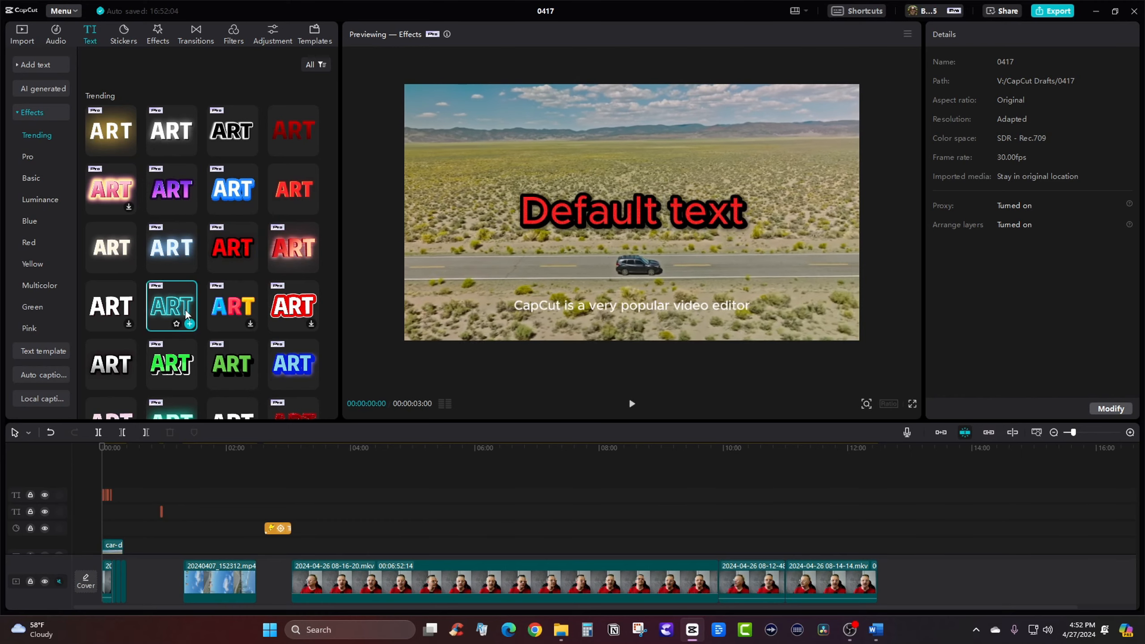
{"action": "left_click", "coordinate": [175, 364]}
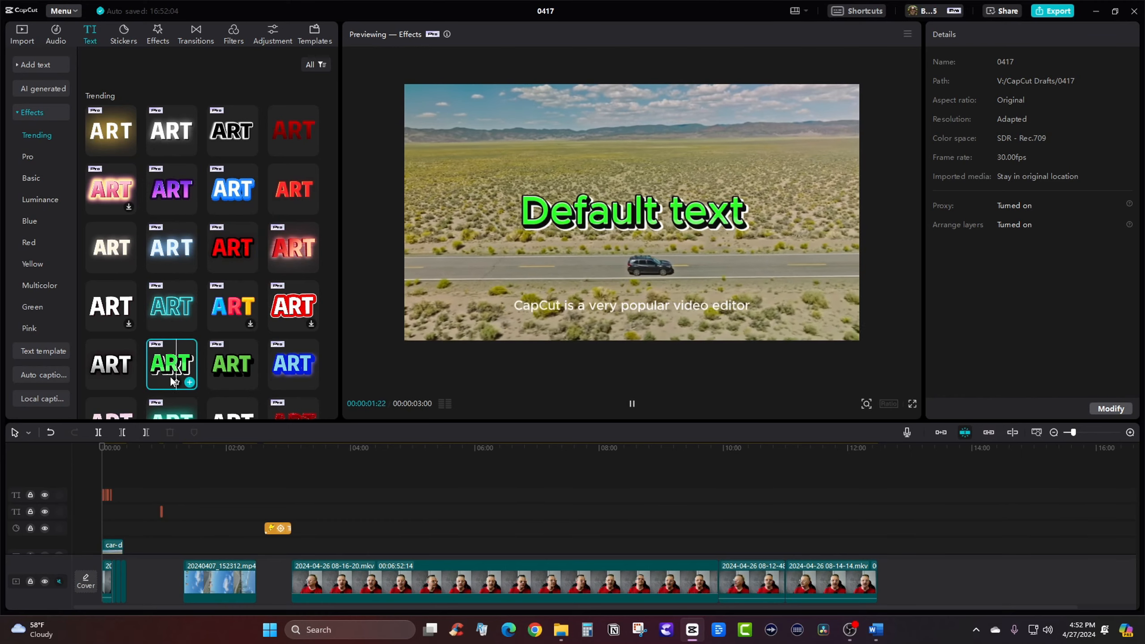
{"action": "left_click", "coordinate": [189, 384]}
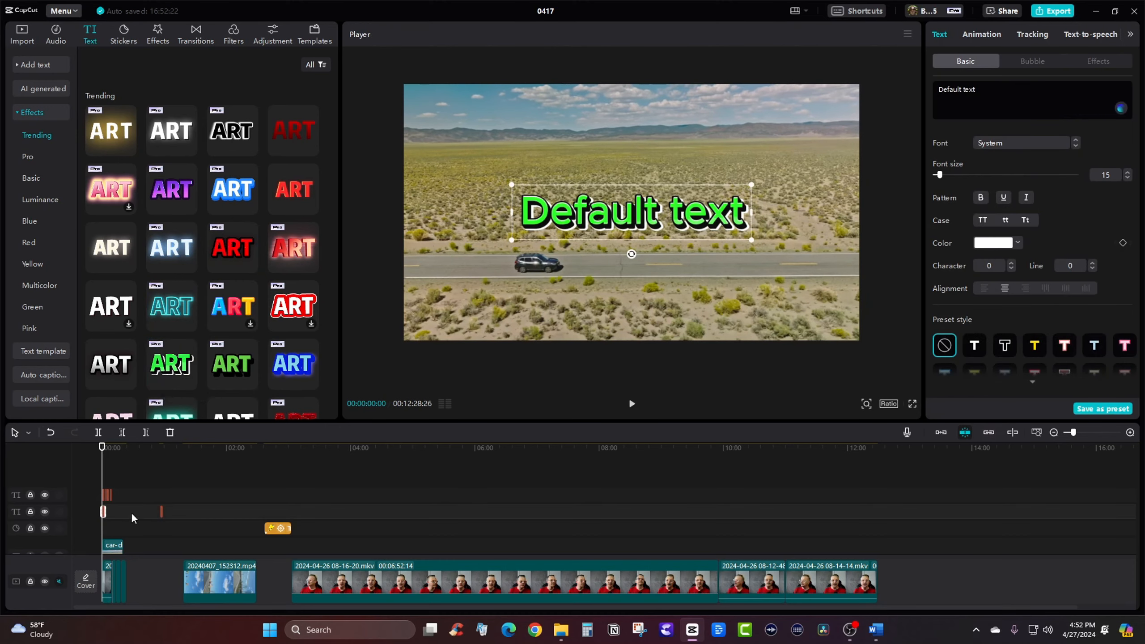
Move the green default text at the timeline's start to the upper-left area of the video frame
{"action": "left_click", "coordinate": [1130, 434]}
{"action": "left_click", "coordinate": [1130, 434]}
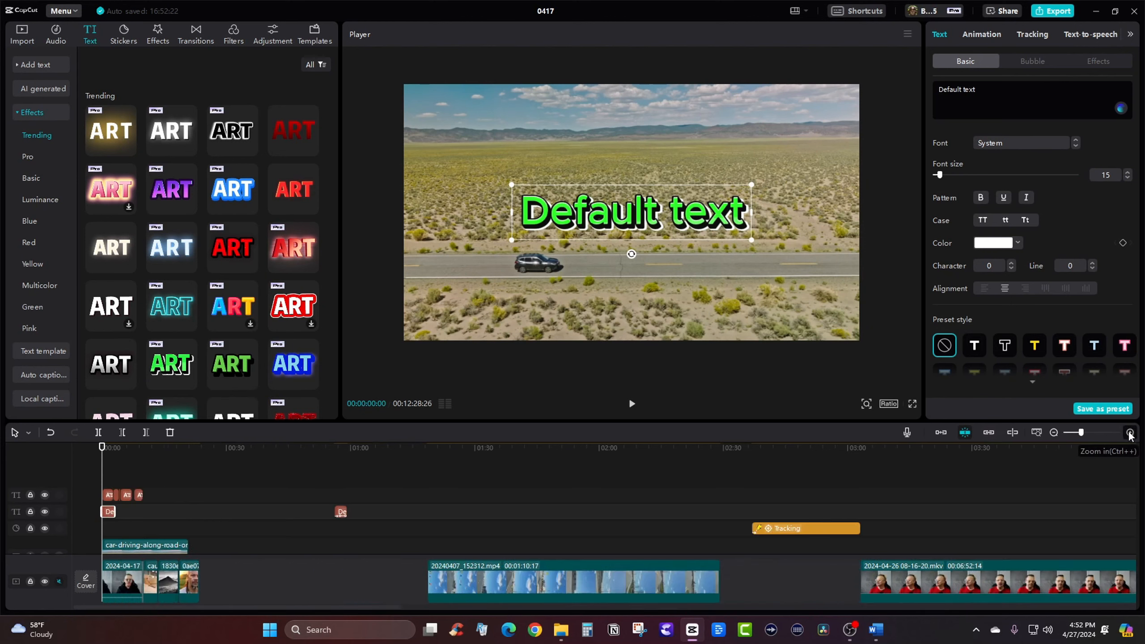
{"action": "left_click", "coordinate": [1129, 433]}
{"action": "left_click", "coordinate": [1129, 433]}
{"action": "left_click", "coordinate": [1130, 433]}
{"action": "left_click", "coordinate": [1130, 433]}
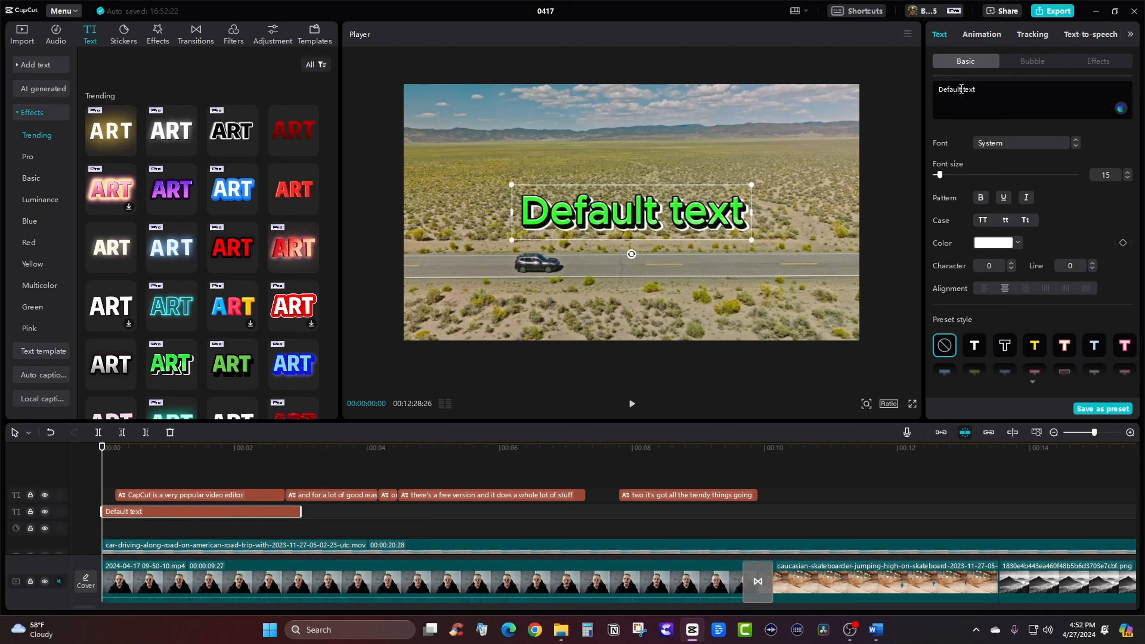
{"action": "left_click", "coordinate": [992, 95]}
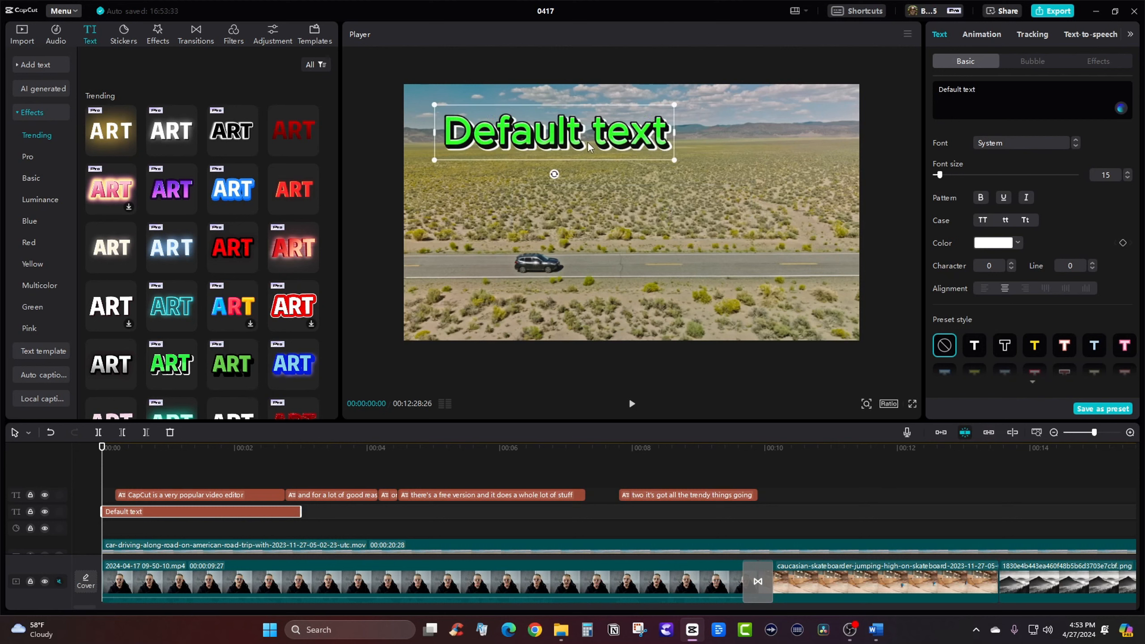
{"action": "left_click", "coordinate": [671, 192]}
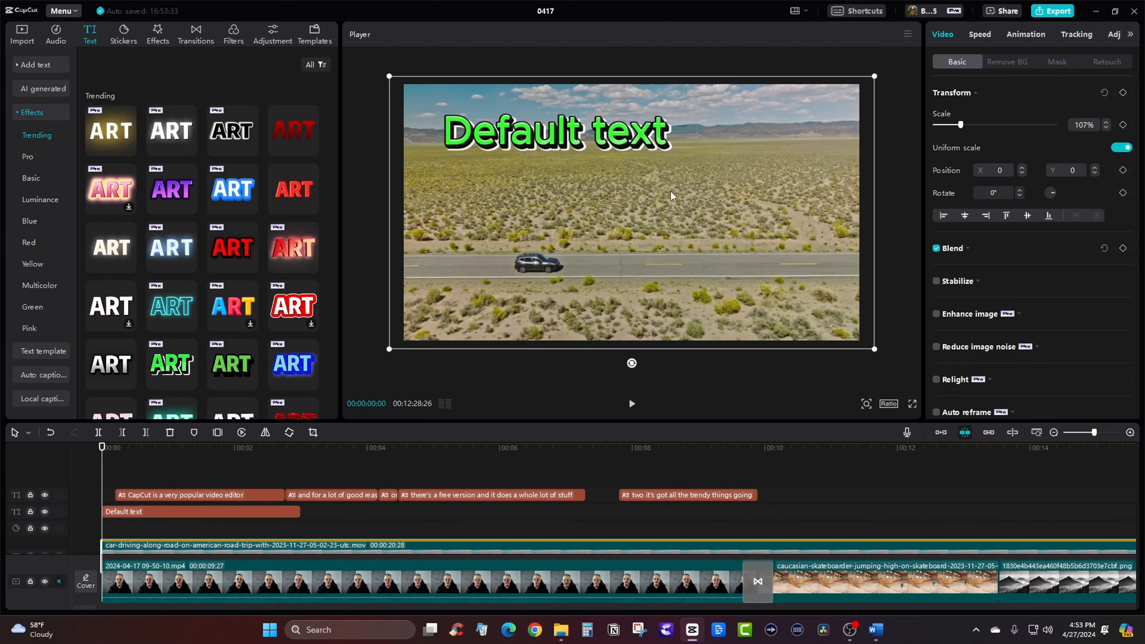
Return to the imported media and scrub the timeline's opening seconds with the first main-track clip selected
{"action": "left_click", "coordinate": [23, 36]}
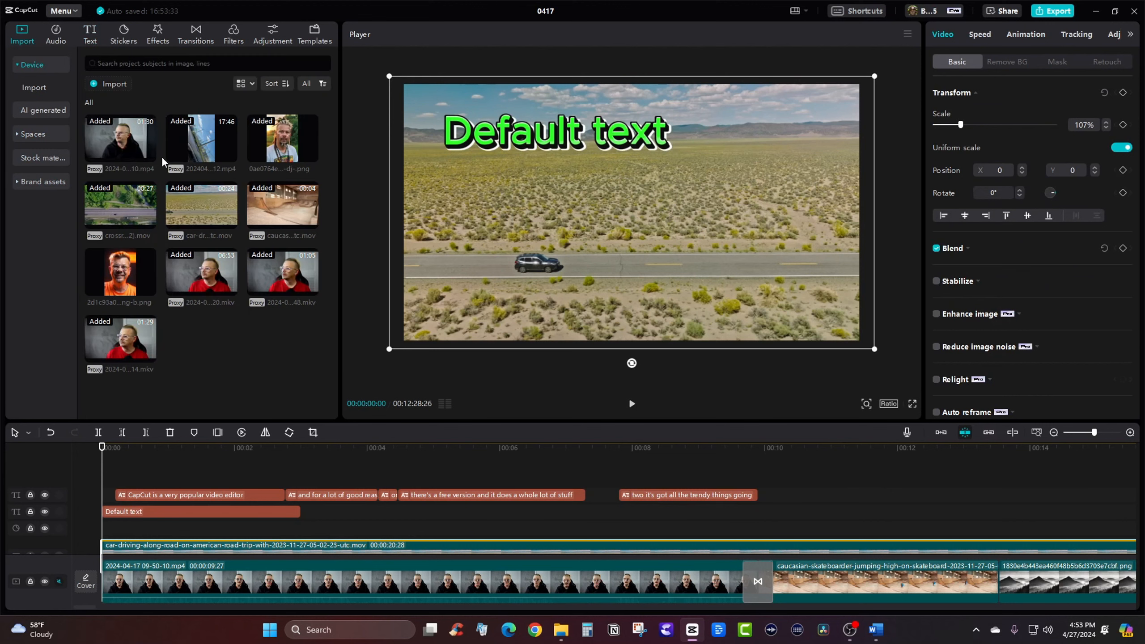
{"action": "left_click", "coordinate": [568, 583]}
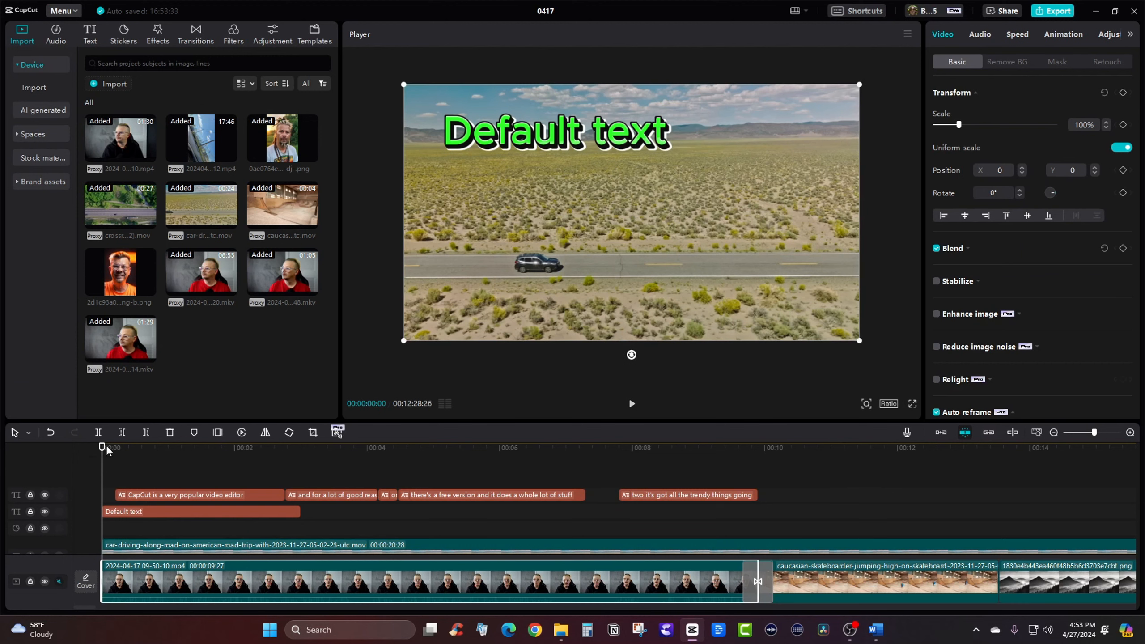
{"action": "left_click", "coordinate": [183, 448]}
{"action": "left_click_drag", "start_coordinate": [184, 448], "coordinate": [88, 446]}
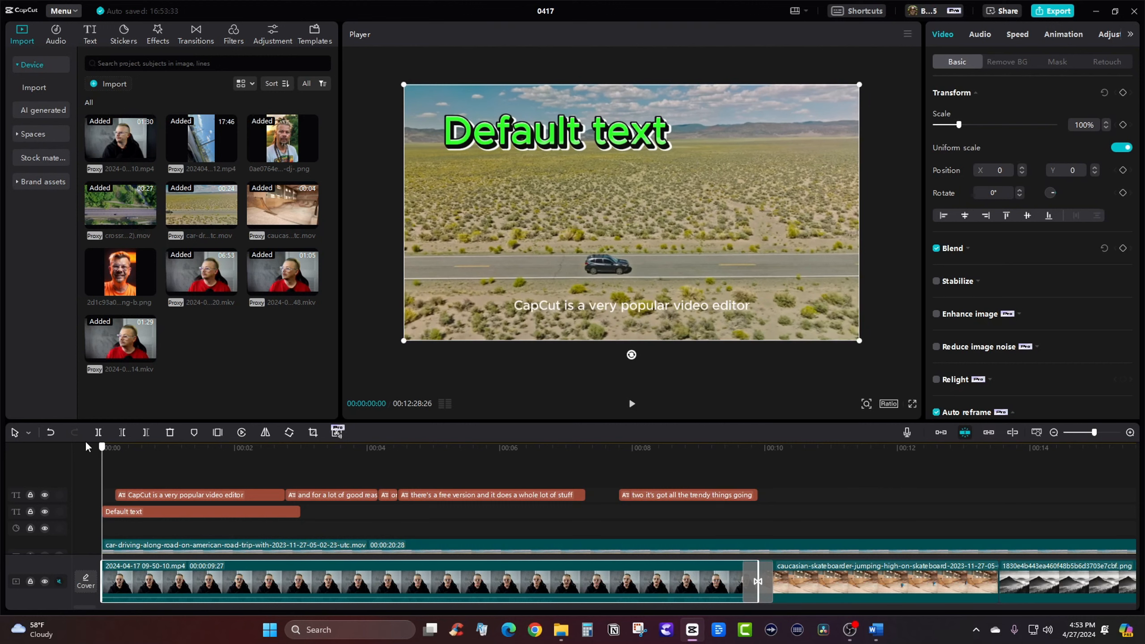
Compare the text effects offered in the default text clip's own settings with those in the text library
{"action": "left_click", "coordinate": [168, 509]}
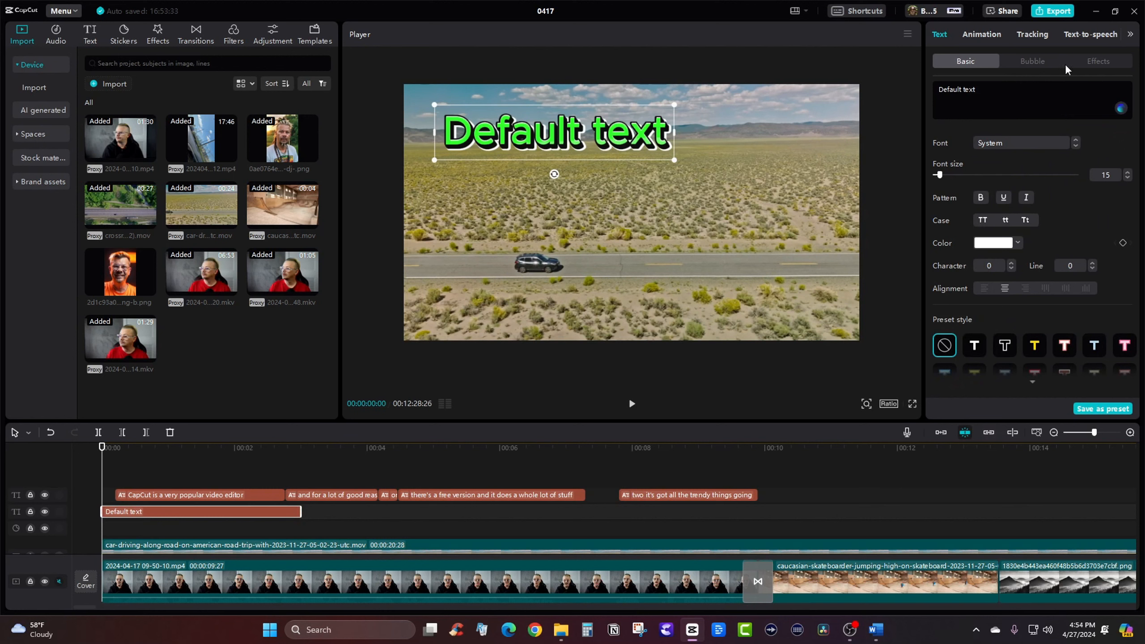
{"action": "left_click", "coordinate": [1098, 61]}
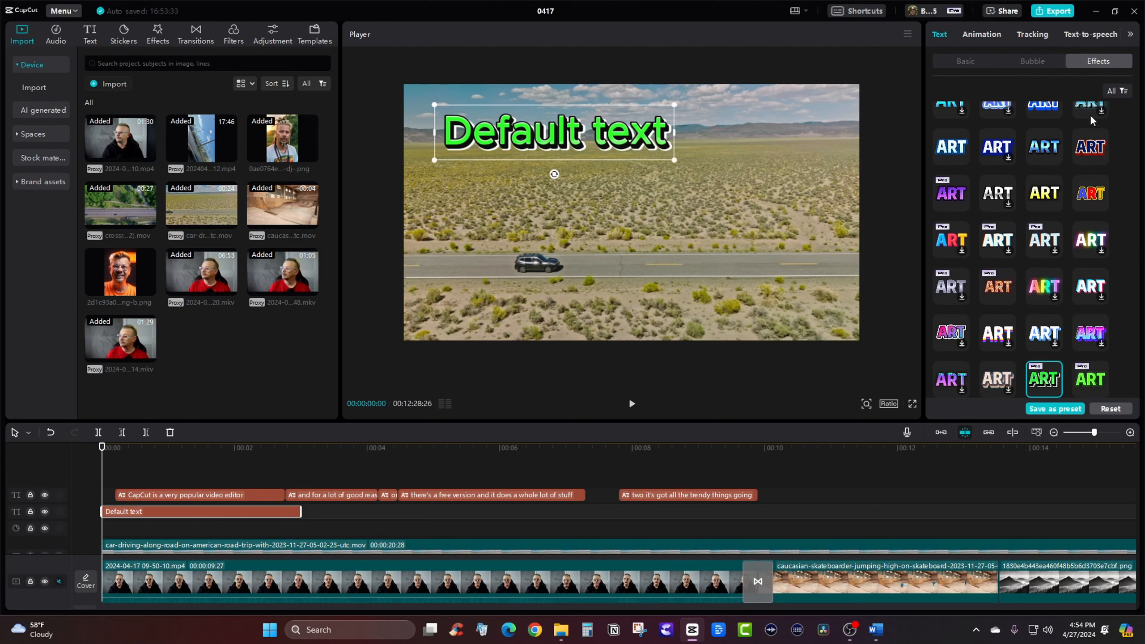
{"action": "scroll", "coordinate": [1086, 195], "scroll_direction": "up", "scroll_amount": 4}
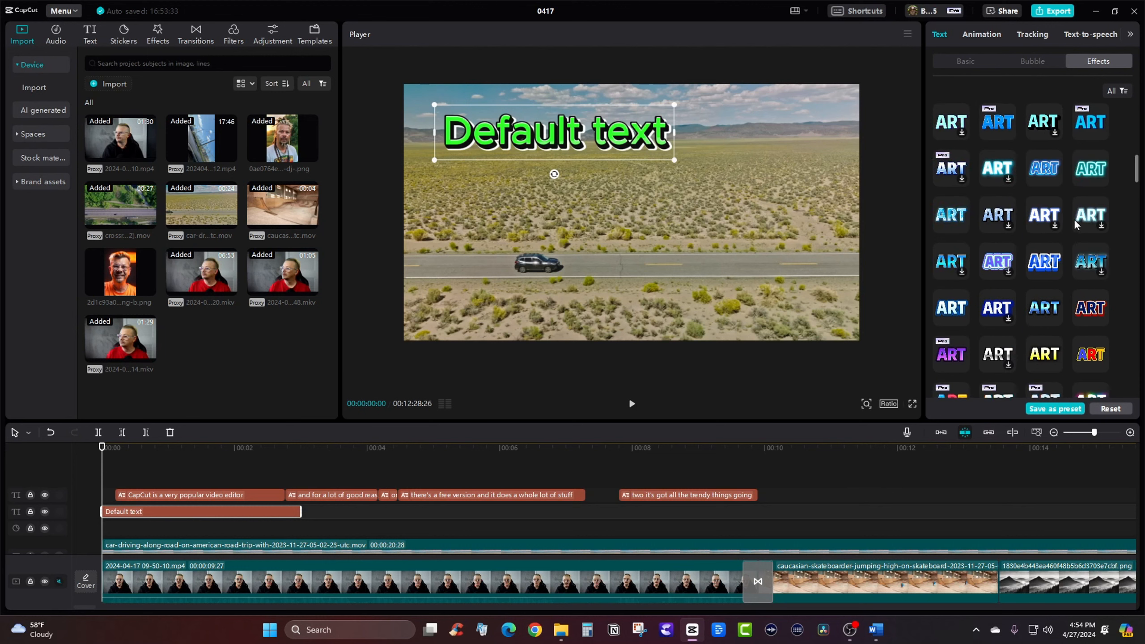
{"action": "scroll", "coordinate": [1049, 264], "scroll_direction": "up", "scroll_amount": 4}
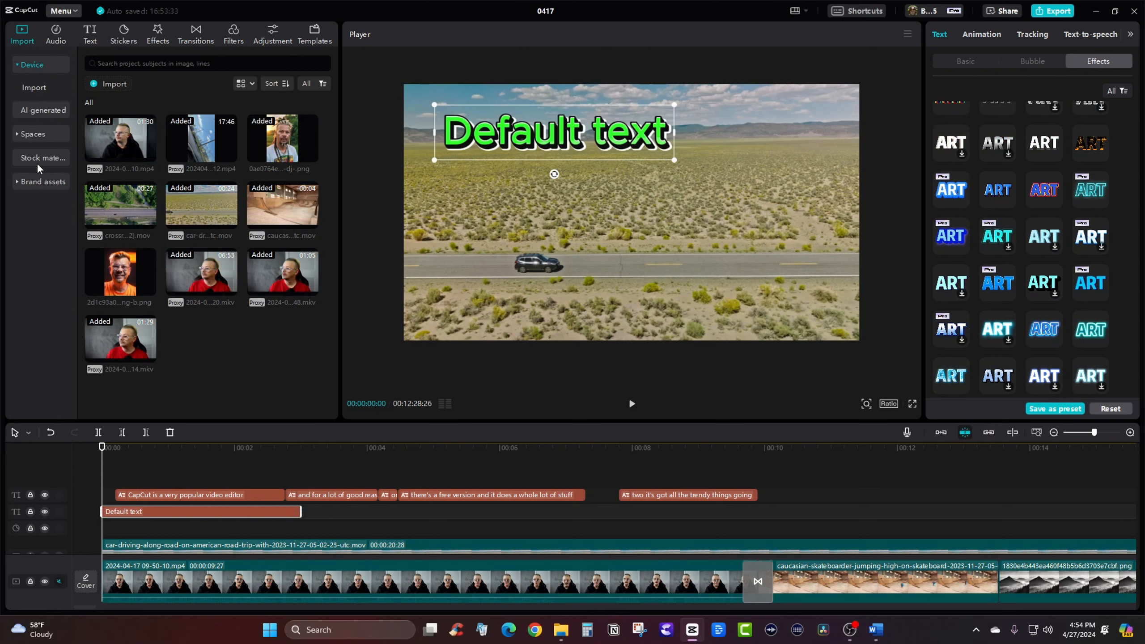
{"action": "left_click", "coordinate": [93, 37]}
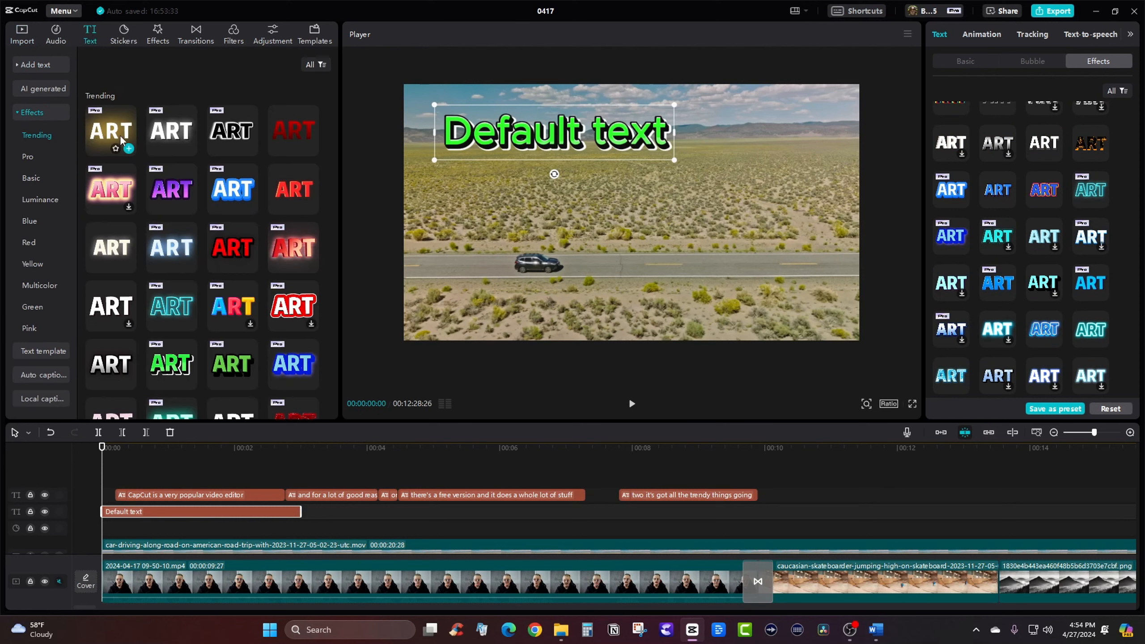
{"action": "mouse_move", "coordinate": [190, 208]}
{"action": "scroll", "coordinate": [1020, 237], "scroll_direction": "down", "scroll_amount": 3}
{"action": "scroll", "coordinate": [1021, 235], "scroll_direction": "down", "scroll_amount": 5}
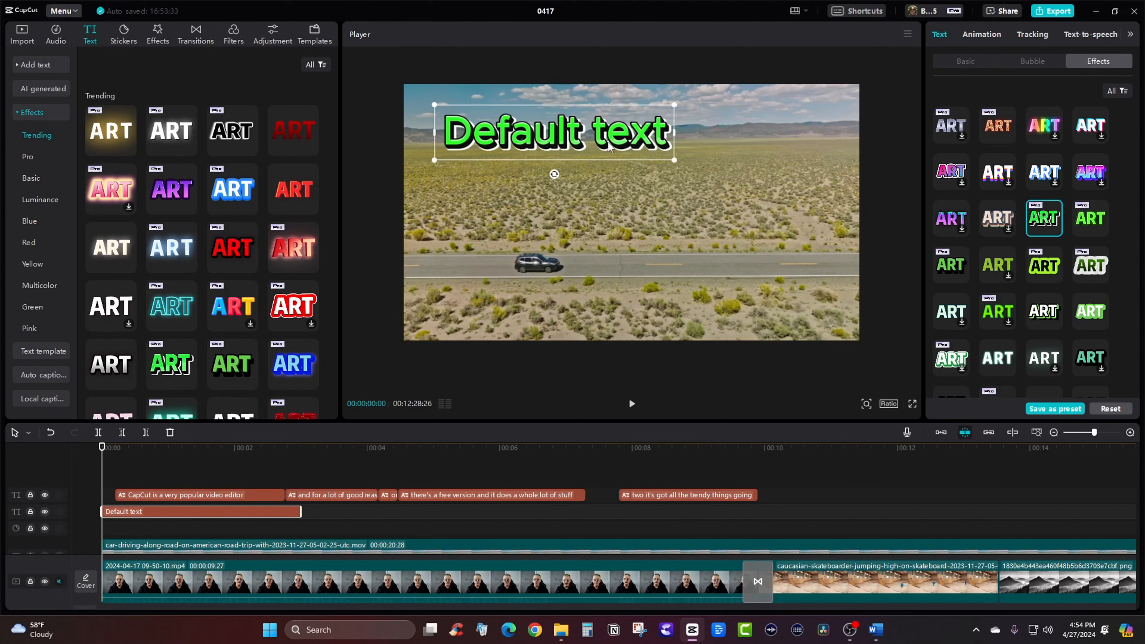
{"action": "left_click", "coordinate": [963, 225]}
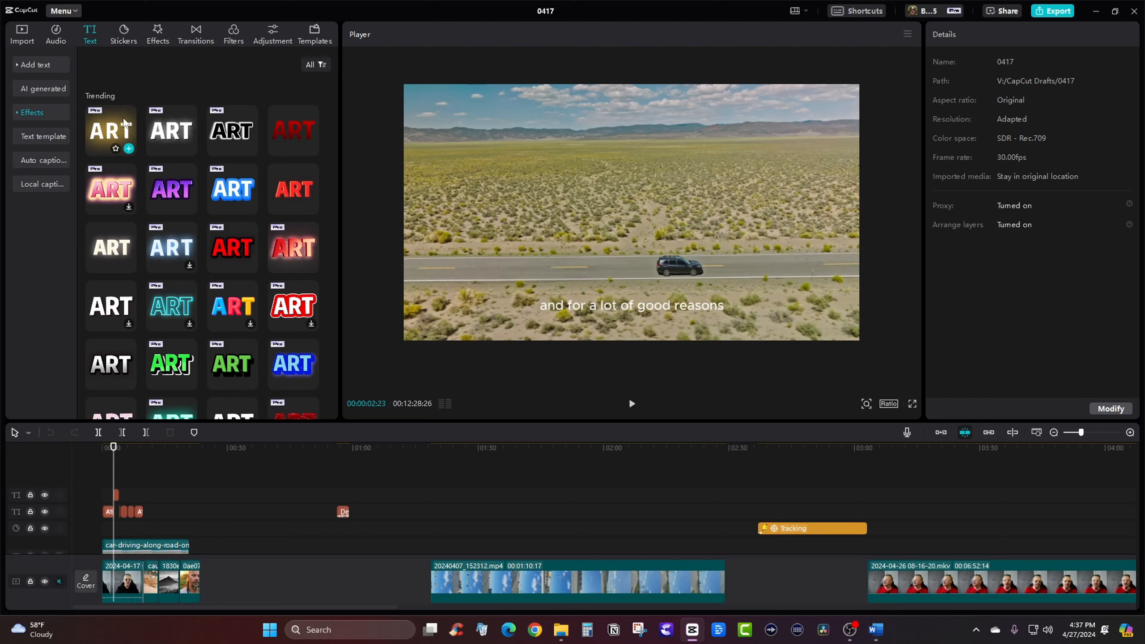
Try the METAL AI text from the text templates on the timeline, and delete it
{"action": "left_click", "coordinate": [49, 138]}
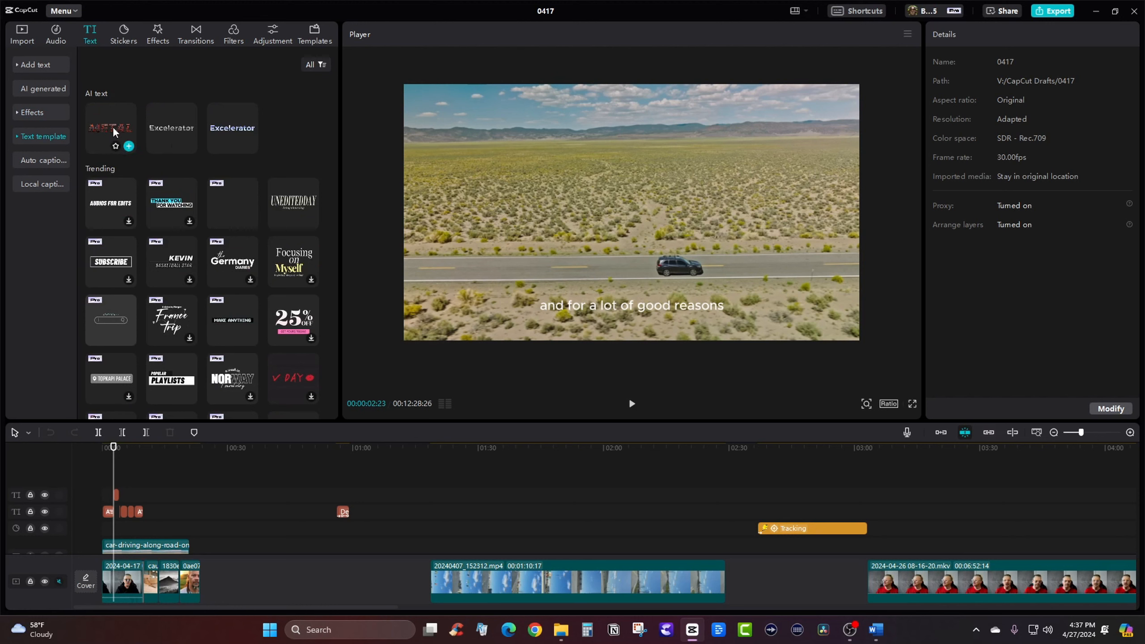
{"action": "left_click", "coordinate": [128, 146]}
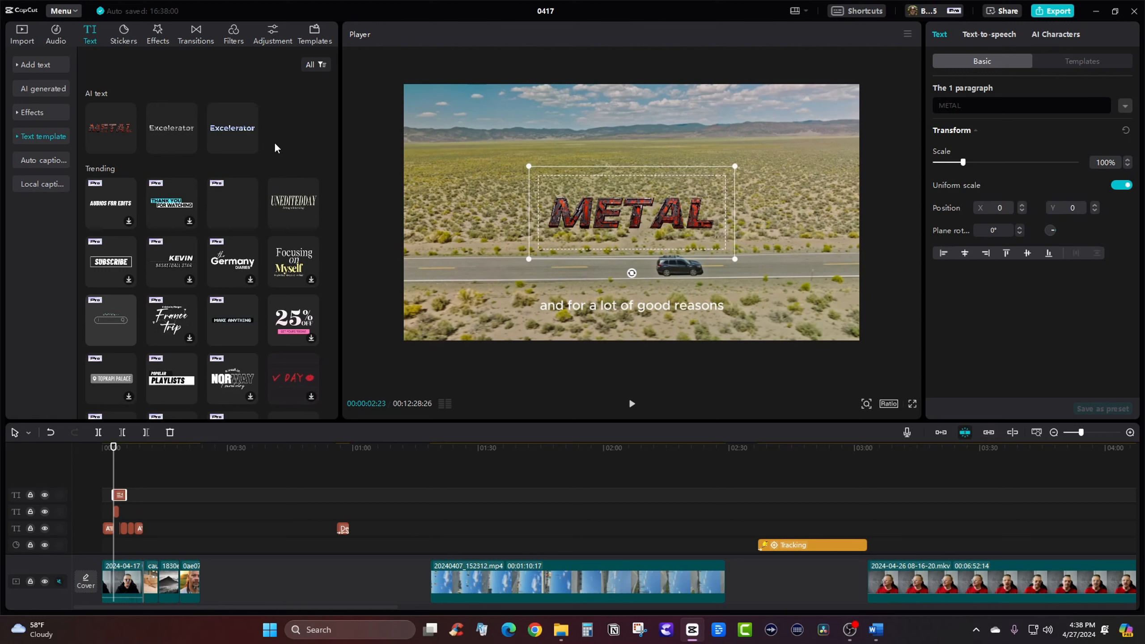
{"action": "key", "text": "Delete"}
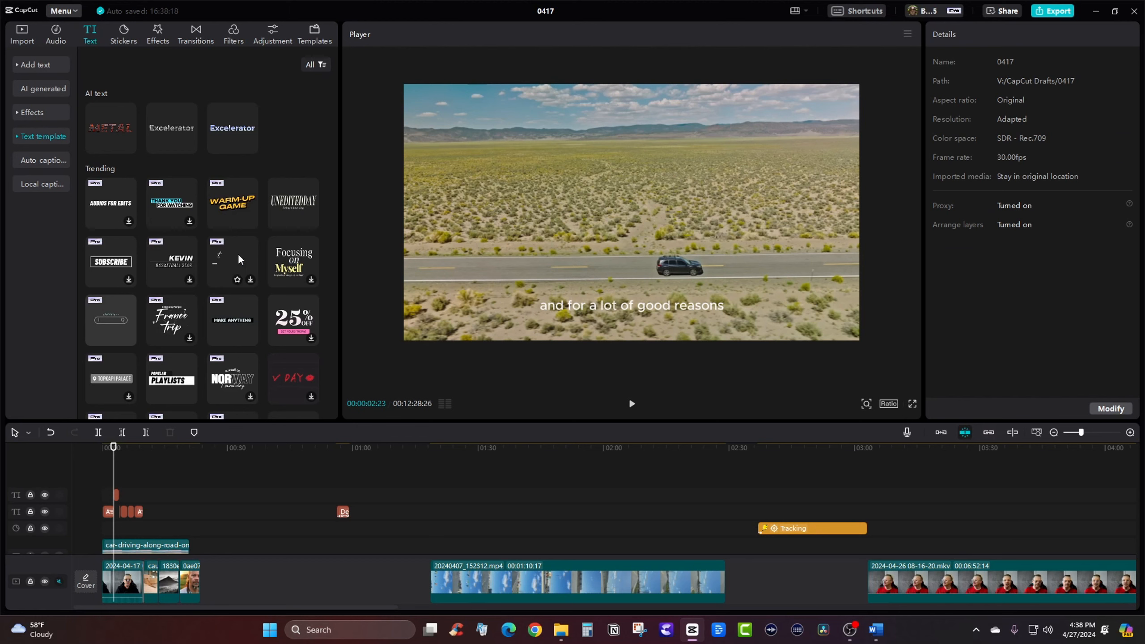
Preview the trending POPULAR PLAYLISTS text template, add it to the timeline, and scrub to 00:00:05:22 to show it
{"action": "left_click", "coordinate": [174, 381]}
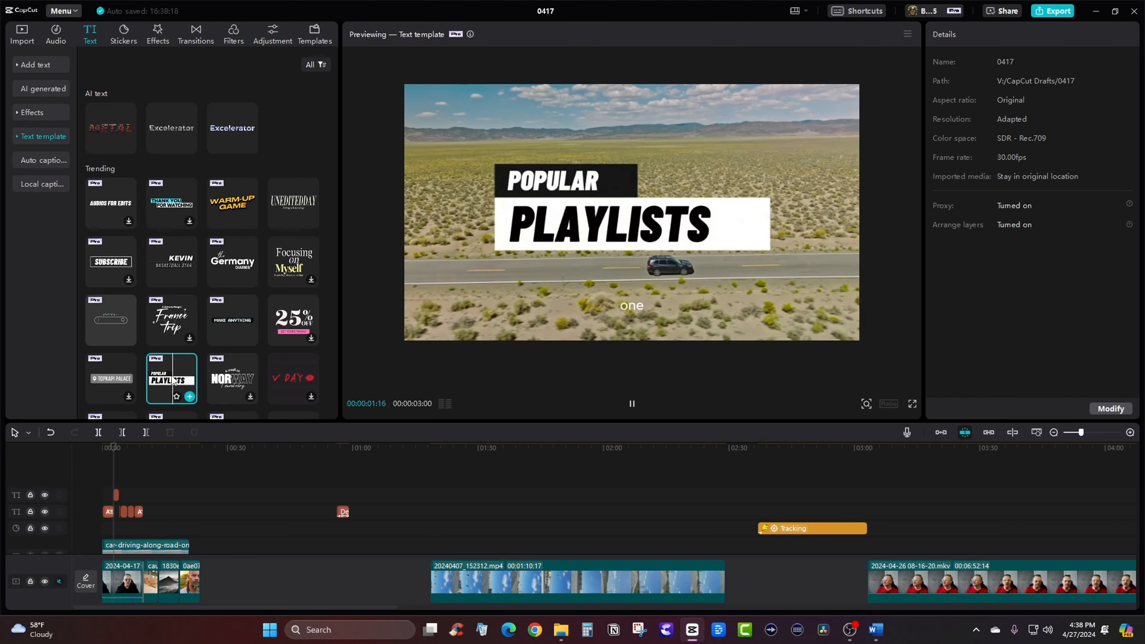
{"action": "left_click", "coordinate": [189, 397]}
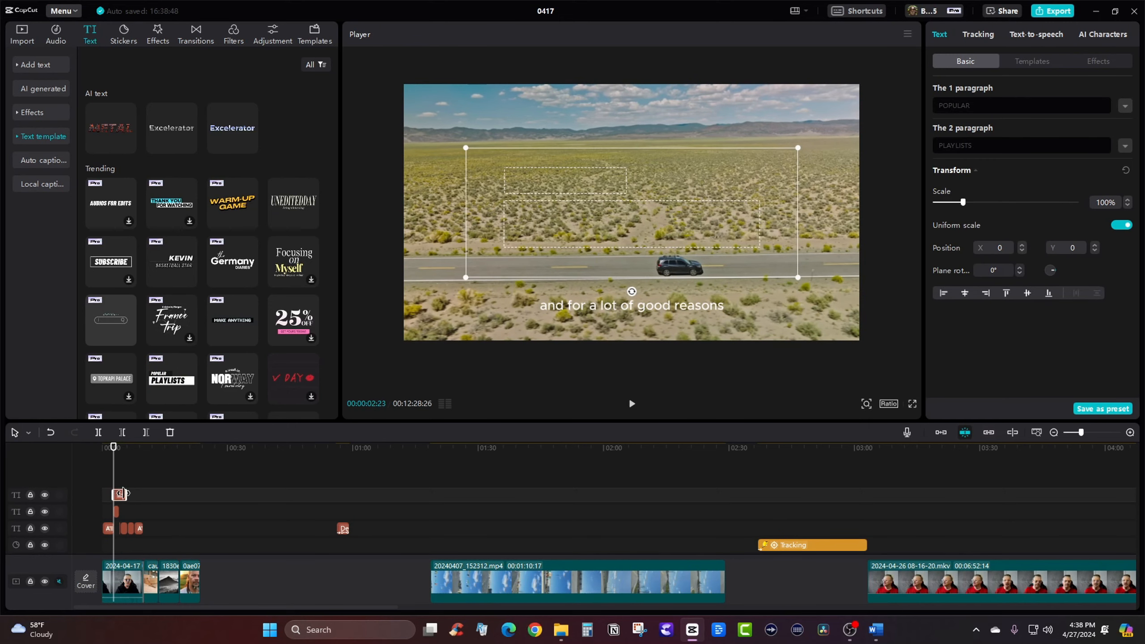
{"action": "left_click", "coordinate": [1130, 432]}
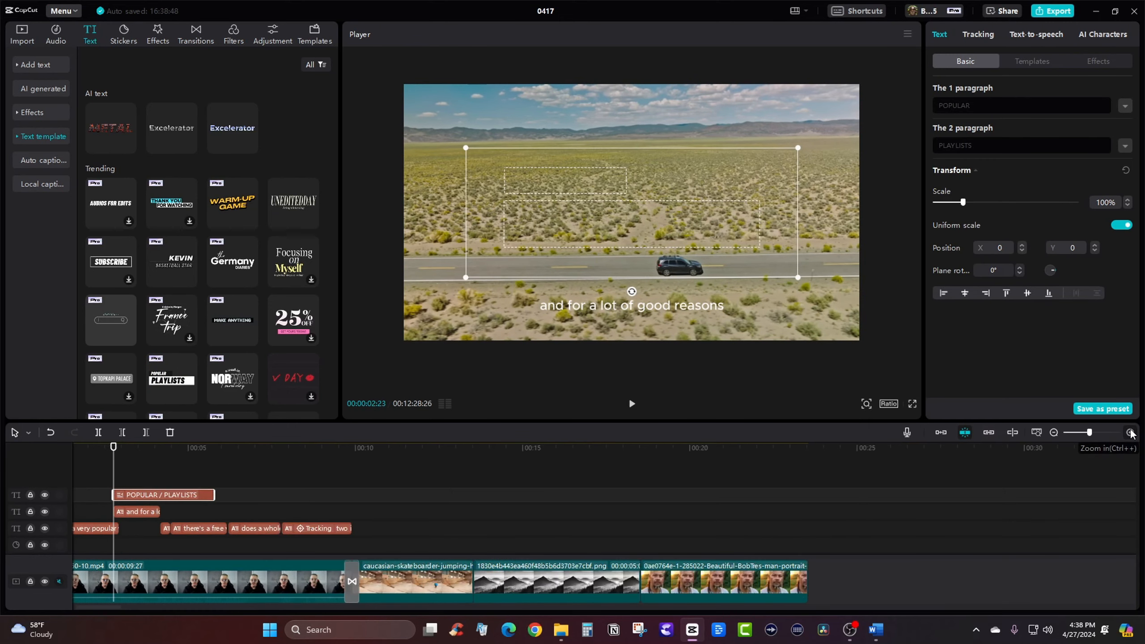
{"action": "left_click_drag", "start_coordinate": [149, 481], "coordinate": [512, 481]}
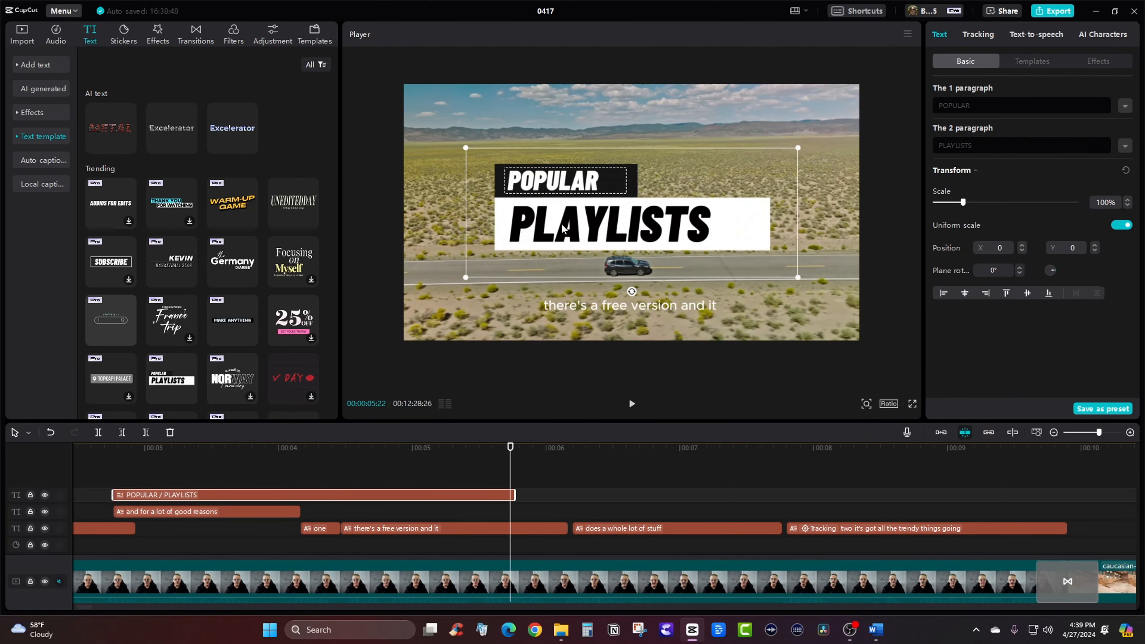
Move the template title up in the frame and change its two paragraphs to WEEKEND and ROAD TRIP
{"action": "left_click_drag", "start_coordinate": [570, 241], "coordinate": [569, 201]}
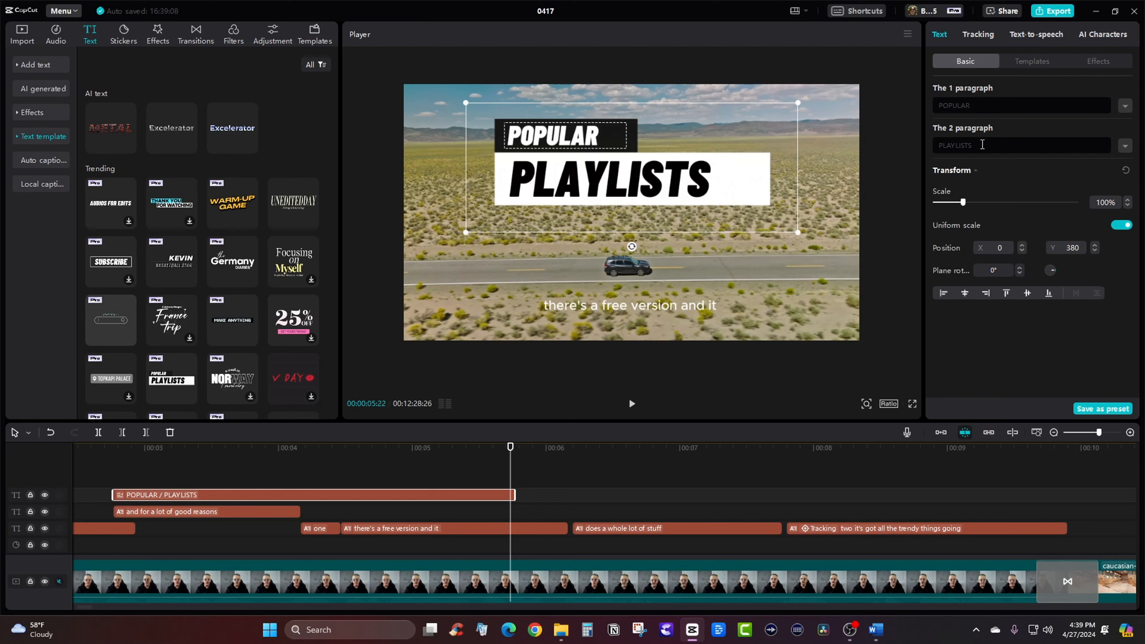
{"action": "double_click", "coordinate": [960, 105]}
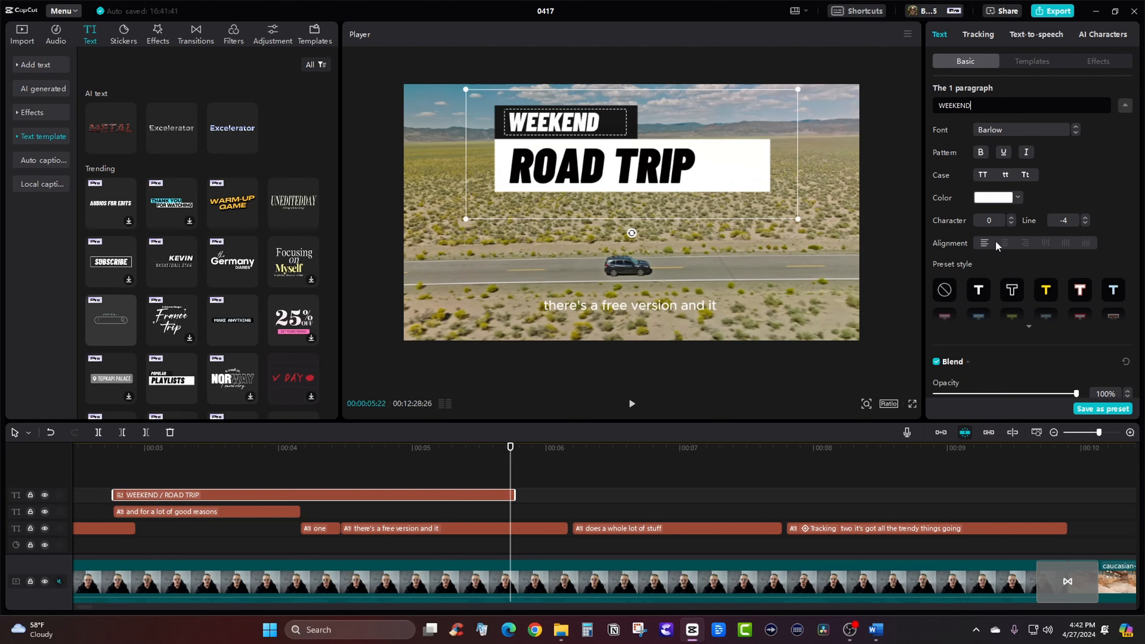
Examine the separate font, color and style settings of the WEEKEND and ROAD TRIP paragraphs
{"action": "scroll", "coordinate": [1010, 289], "scroll_direction": "down", "scroll_amount": 3}
{"action": "scroll", "coordinate": [1014, 285], "scroll_direction": "up", "scroll_amount": 10}
{"action": "scroll", "coordinate": [1013, 137], "scroll_direction": "down", "scroll_amount": 5}
{"action": "scroll", "coordinate": [1004, 217], "scroll_direction": "up", "scroll_amount": 5}
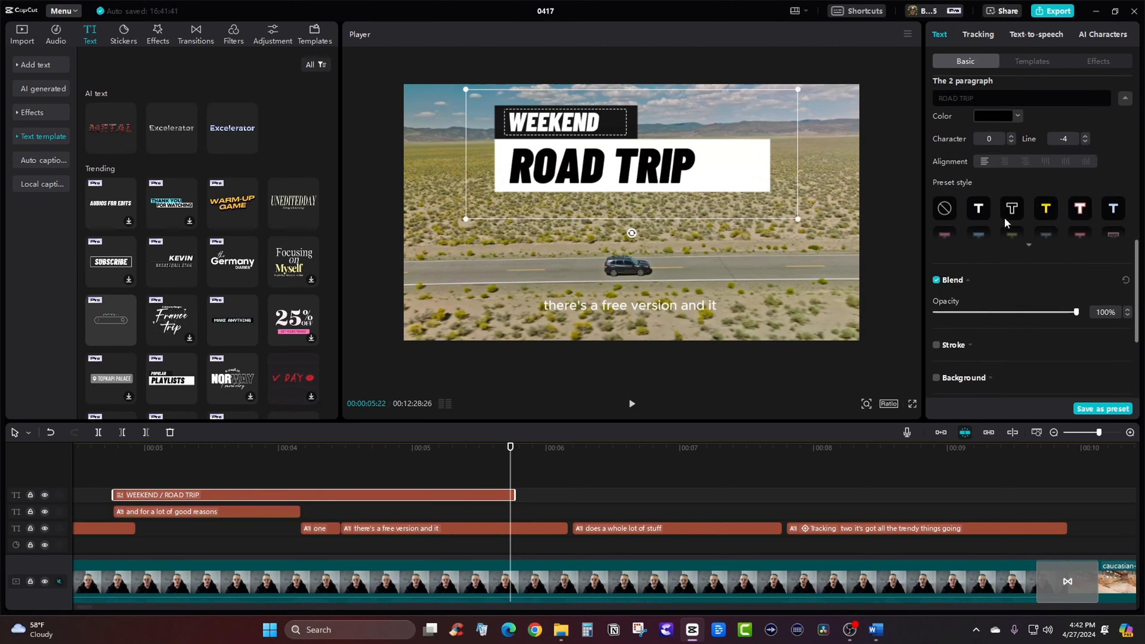
{"action": "left_click", "coordinate": [679, 174]}
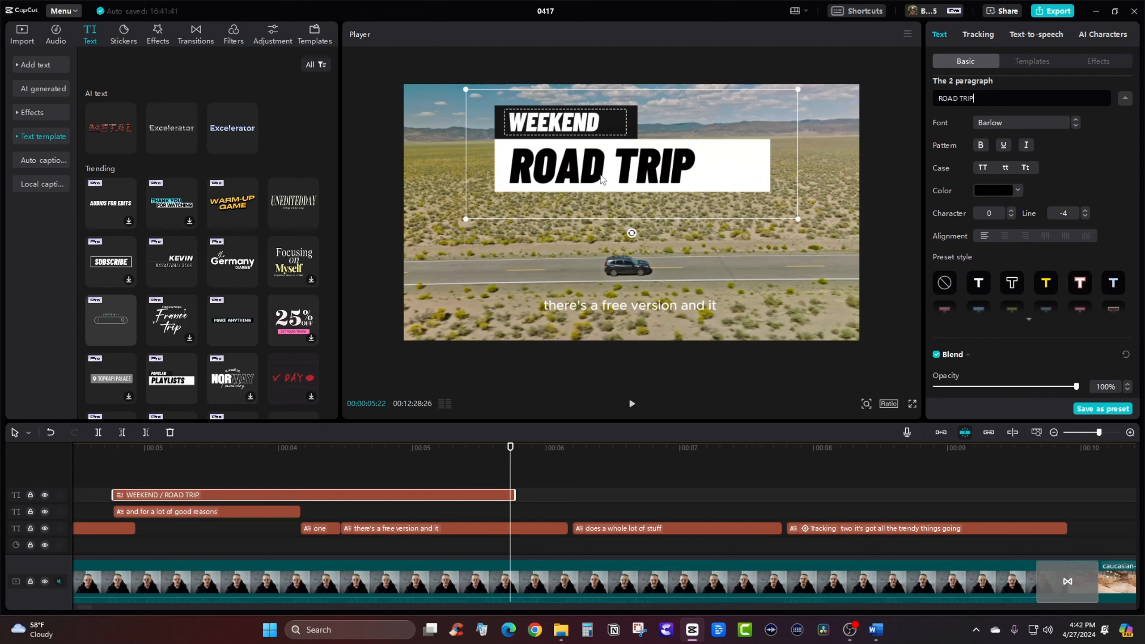
{"action": "left_click", "coordinate": [592, 133]}
{"action": "left_click", "coordinate": [594, 169]}
{"action": "scroll", "coordinate": [953, 183], "scroll_direction": "down", "scroll_amount": 3}
{"action": "scroll", "coordinate": [978, 163], "scroll_direction": "up", "scroll_amount": 3}
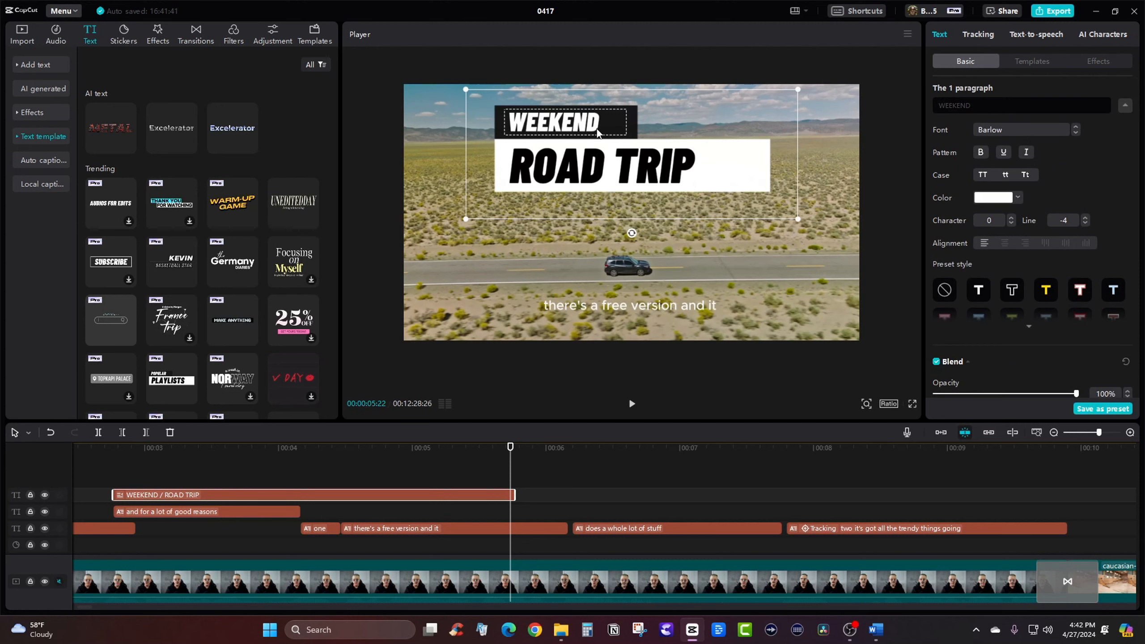
{"action": "left_click", "coordinate": [581, 124]}
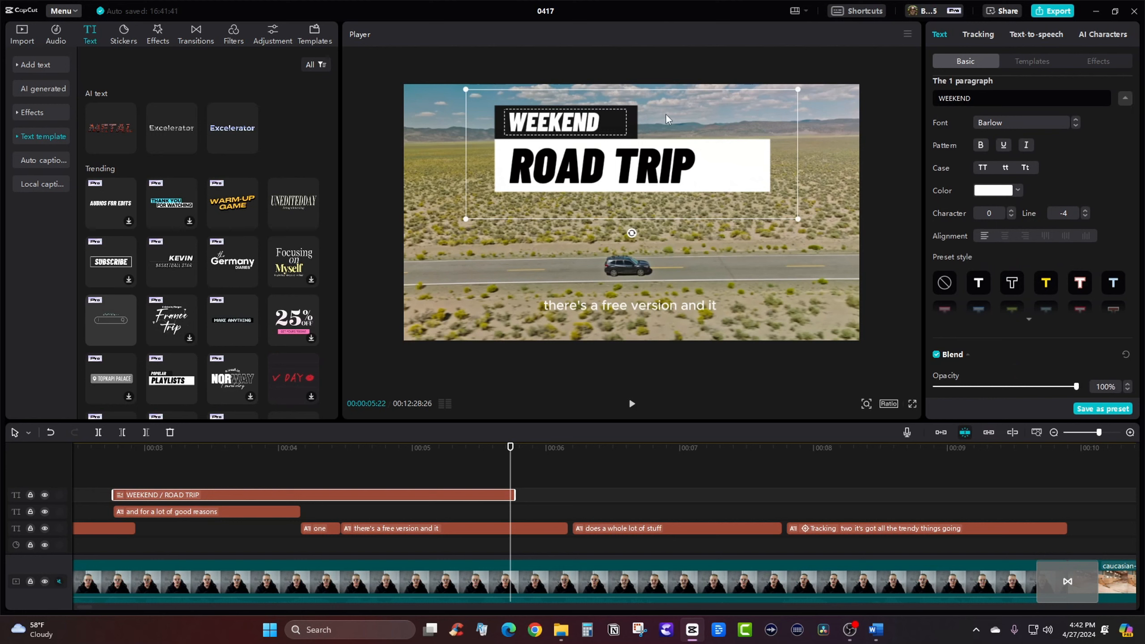
Expand the WEEKEND paragraph's preset styles, review the remaining title settings, and browse the alternative templates for the title
{"action": "left_click", "coordinate": [1029, 324]}
{"action": "scroll", "coordinate": [1007, 273], "scroll_direction": "down", "scroll_amount": 10}
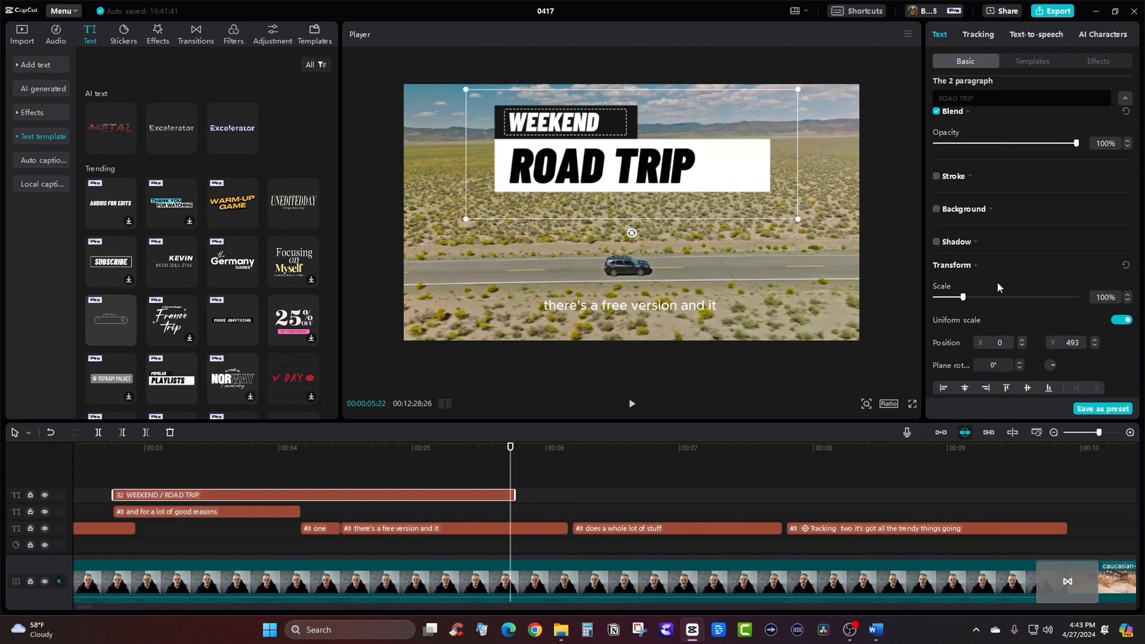
{"action": "scroll", "coordinate": [997, 281], "scroll_direction": "up", "scroll_amount": 10}
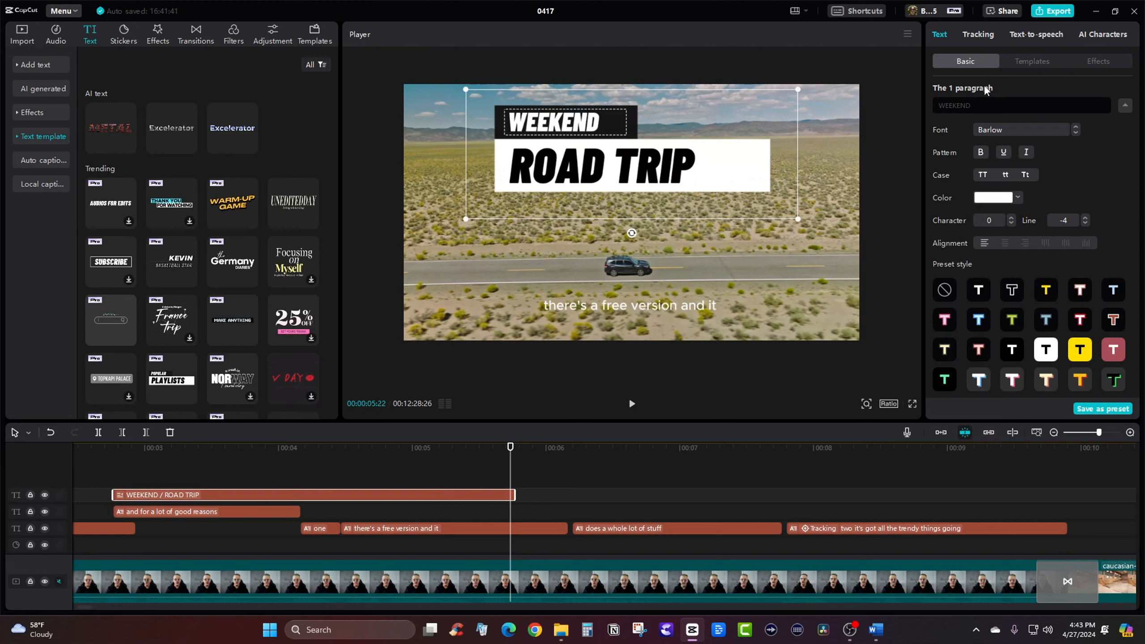
{"action": "left_click", "coordinate": [1030, 61]}
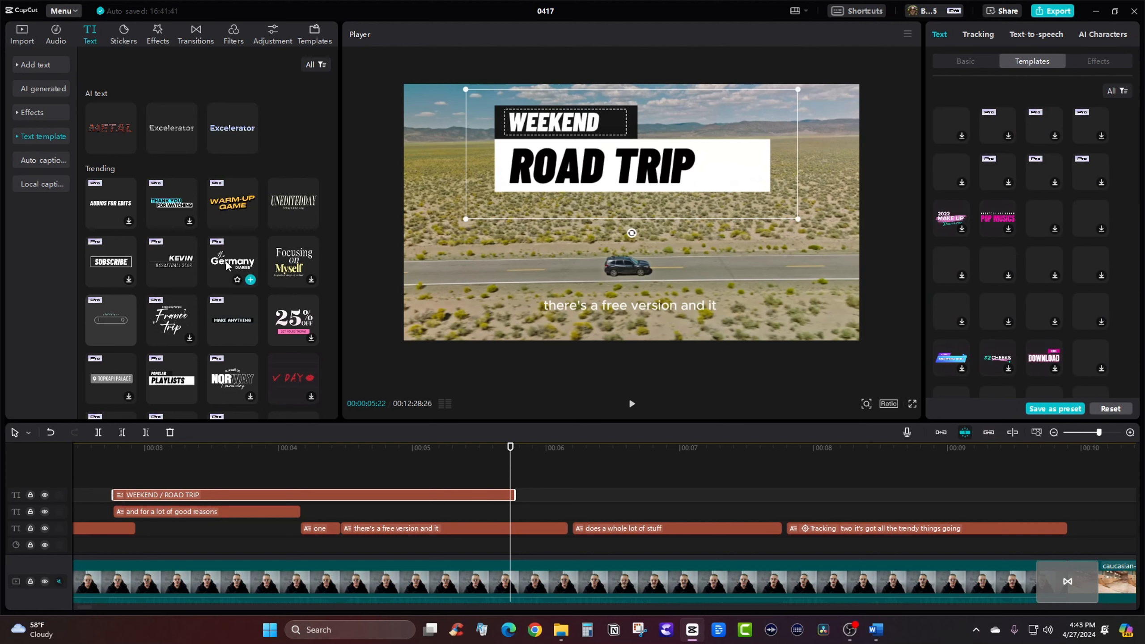
{"action": "scroll", "coordinate": [1030, 197], "scroll_direction": "down", "scroll_amount": 15}
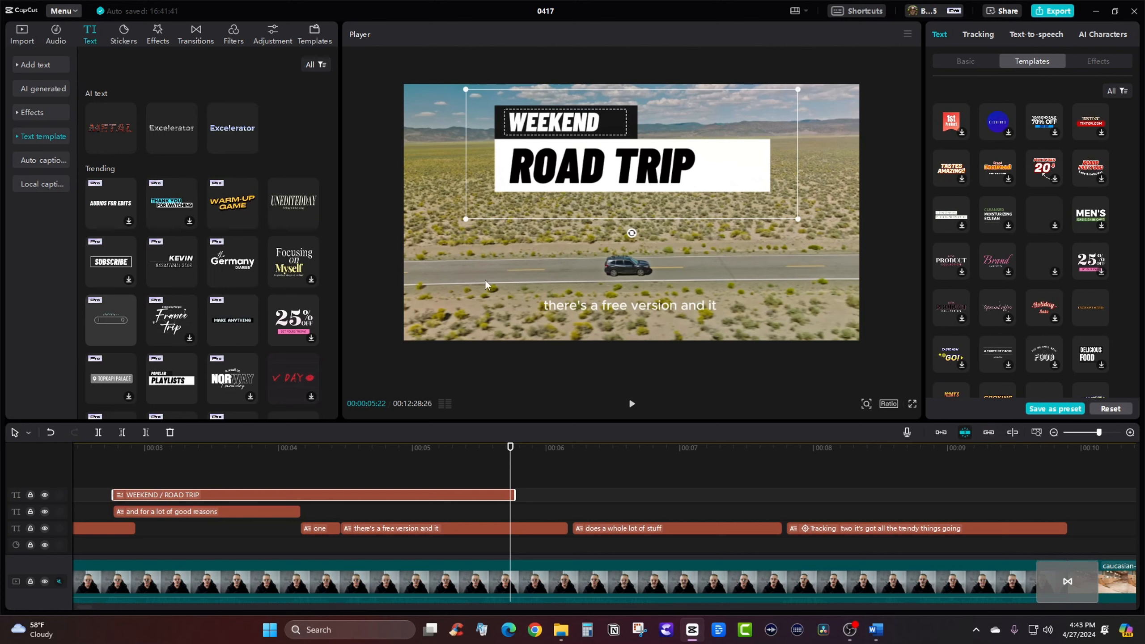
Preview the trending WARM-UP GAME text template and add it to the timeline at 00:00:05:22
{"action": "left_click", "coordinate": [239, 209]}
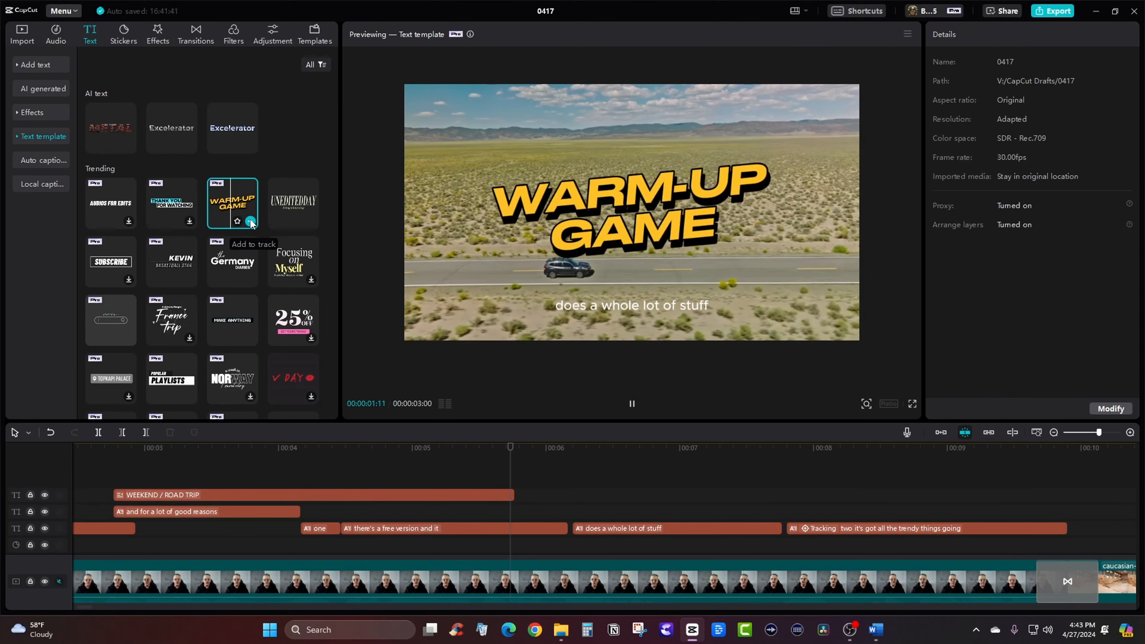
{"action": "left_click", "coordinate": [250, 222]}
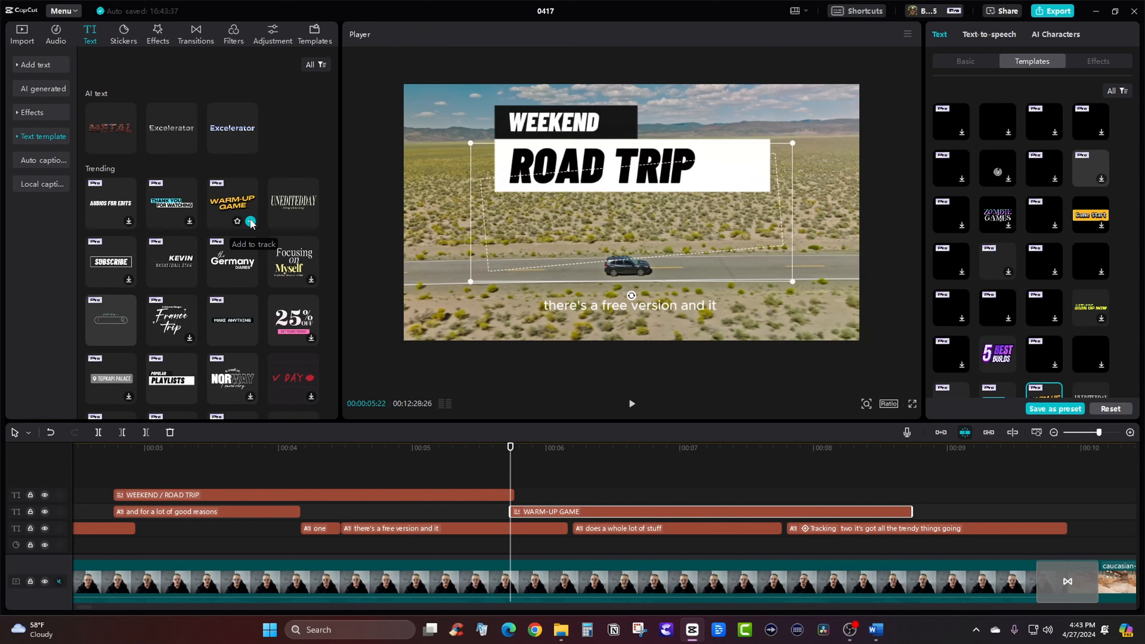
Shift the WEEKEND / ROAD TRIP clip to overlap WARM-UP GAME at 00:00:06:06, placing it above the other title in the frame
{"action": "left_click_drag", "start_coordinate": [511, 447], "coordinate": [573, 459]}
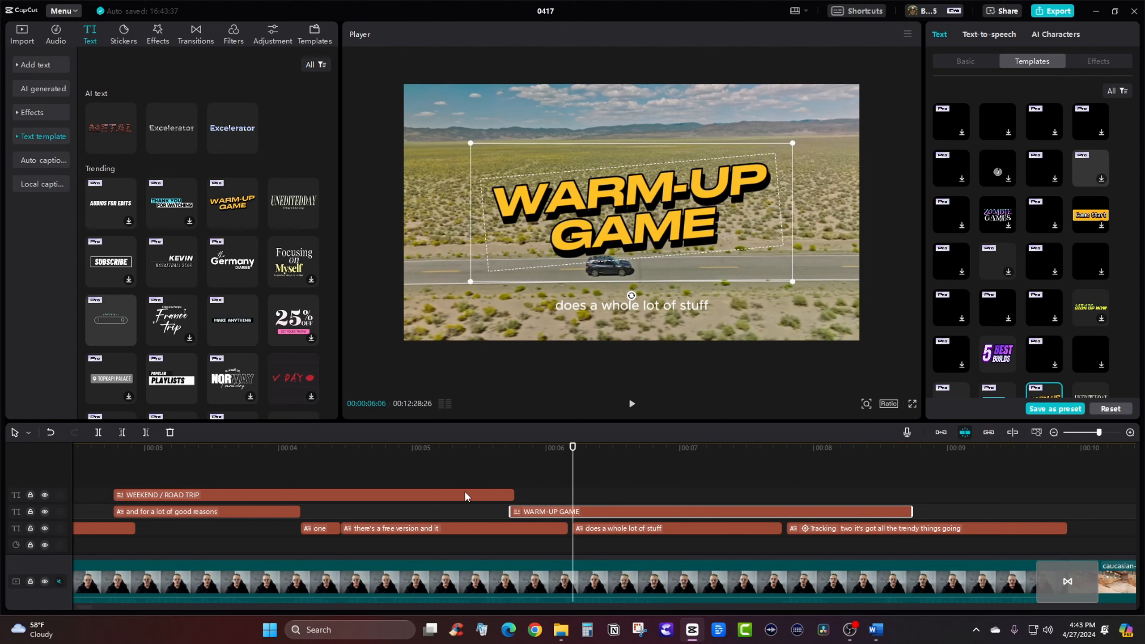
{"action": "left_click_drag", "start_coordinate": [341, 495], "coordinate": [550, 493]}
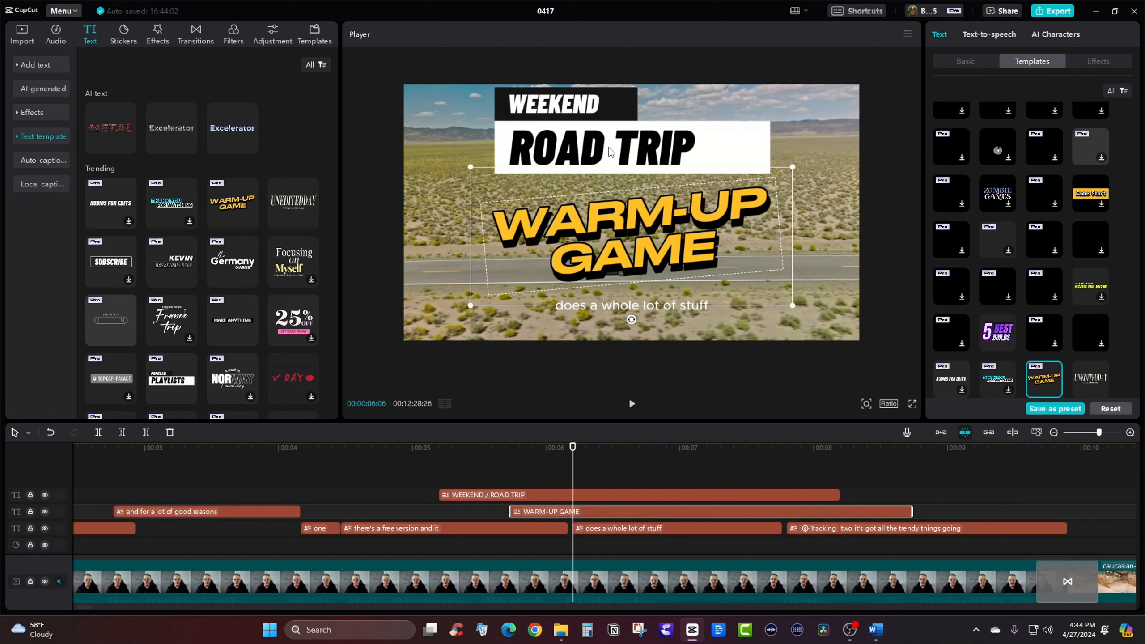
Apply the WARM-UP GAME text template to the WEEKEND / ROAD TRIP title, and switch it to THANK YOU FOR WATCHING
{"action": "left_click", "coordinate": [610, 151]}
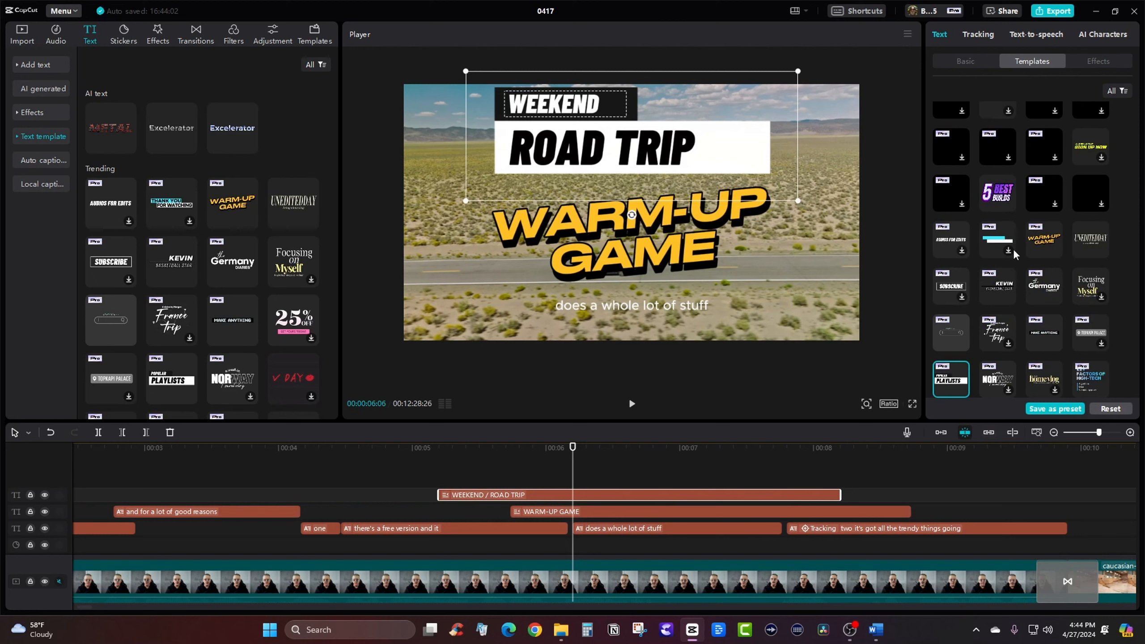
{"action": "left_click", "coordinate": [1044, 239]}
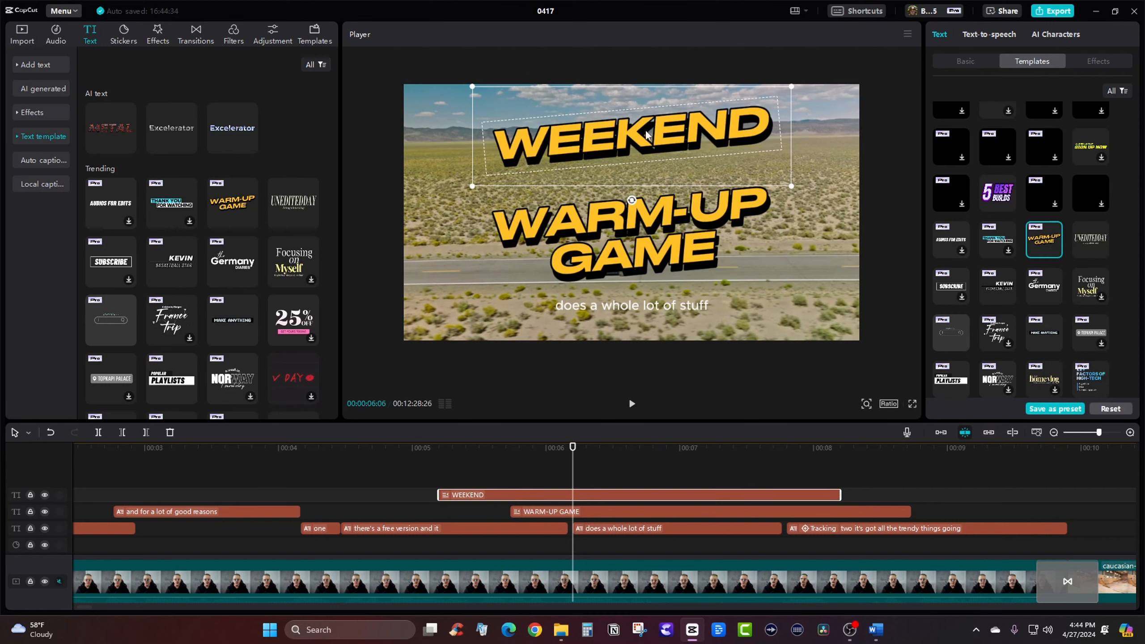
{"action": "left_click", "coordinate": [999, 244]}
{"action": "scroll", "coordinate": [1037, 271], "scroll_direction": "down", "scroll_amount": 2}
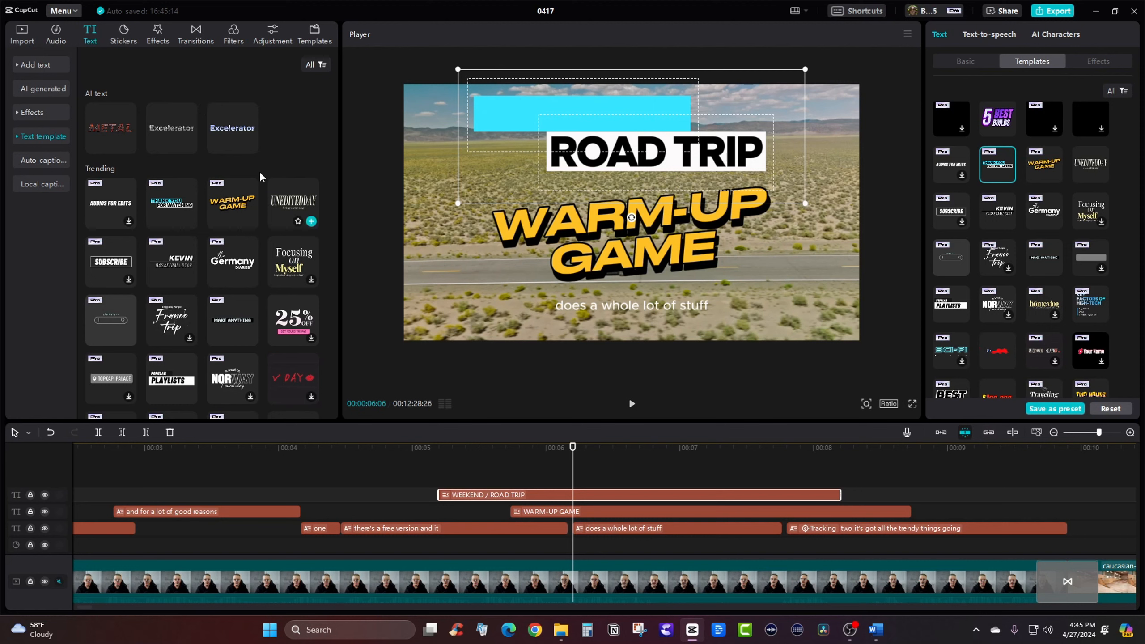
Try adding the France trip text template at 00:00:06:06, and undo the latest title changes
{"action": "left_click", "coordinate": [176, 321]}
{"action": "left_click", "coordinate": [189, 338]}
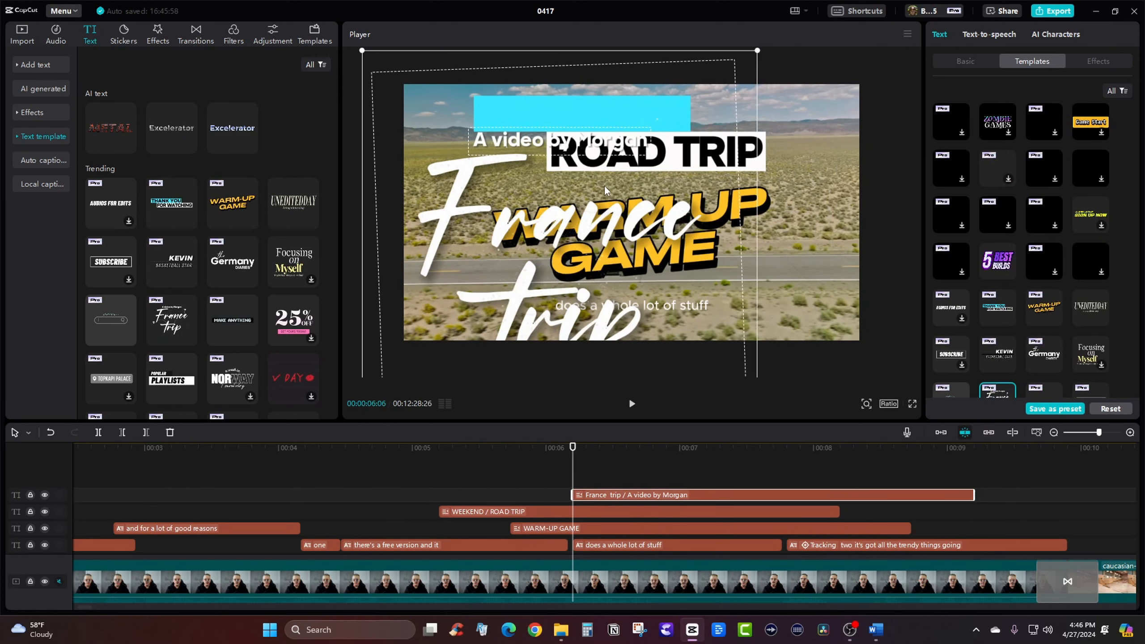
{"action": "key", "text": "ctrl+z"}
{"action": "key", "text": "ctrl+z"}
{"action": "left_click", "coordinate": [674, 156]}
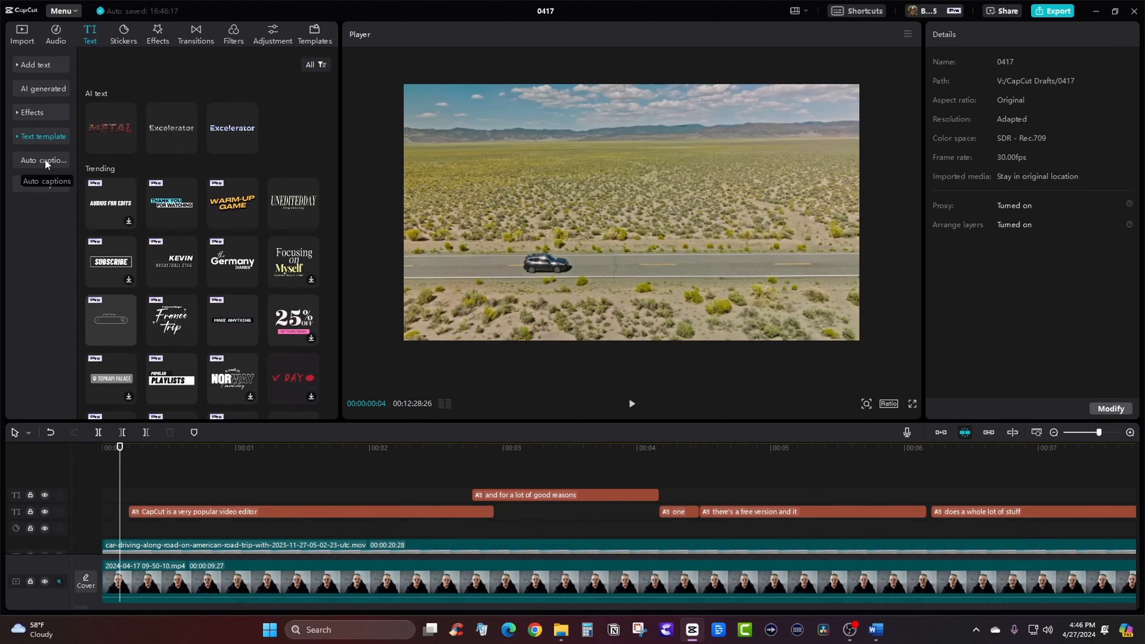
Open the auto captions settings and examine the available translation languages, leaving the translated language at None
{"action": "left_click", "coordinate": [45, 158]}
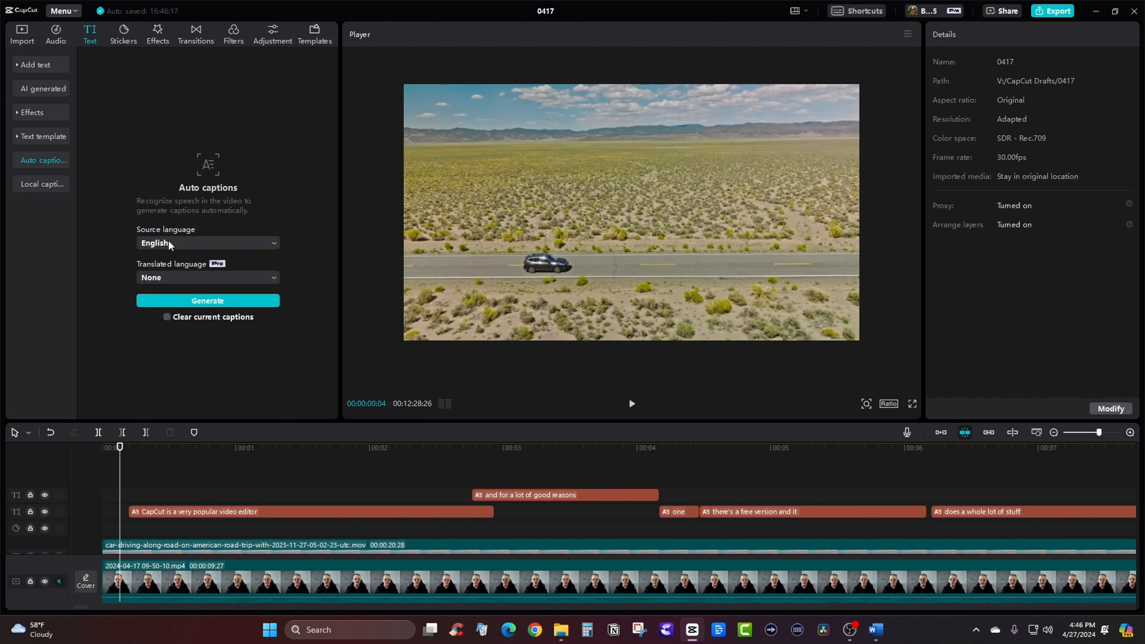
{"action": "left_click", "coordinate": [174, 278]}
{"action": "scroll", "coordinate": [229, 328], "scroll_direction": "down", "scroll_amount": 4}
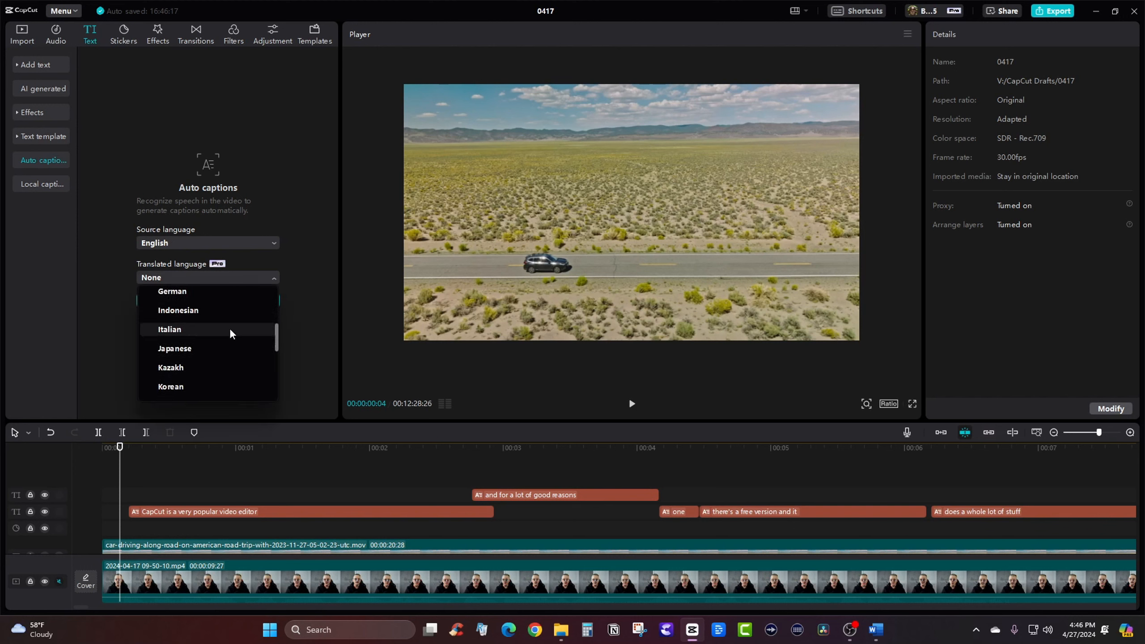
{"action": "scroll", "coordinate": [230, 333], "scroll_direction": "down", "scroll_amount": 5}
{"action": "left_click", "coordinate": [118, 329]}
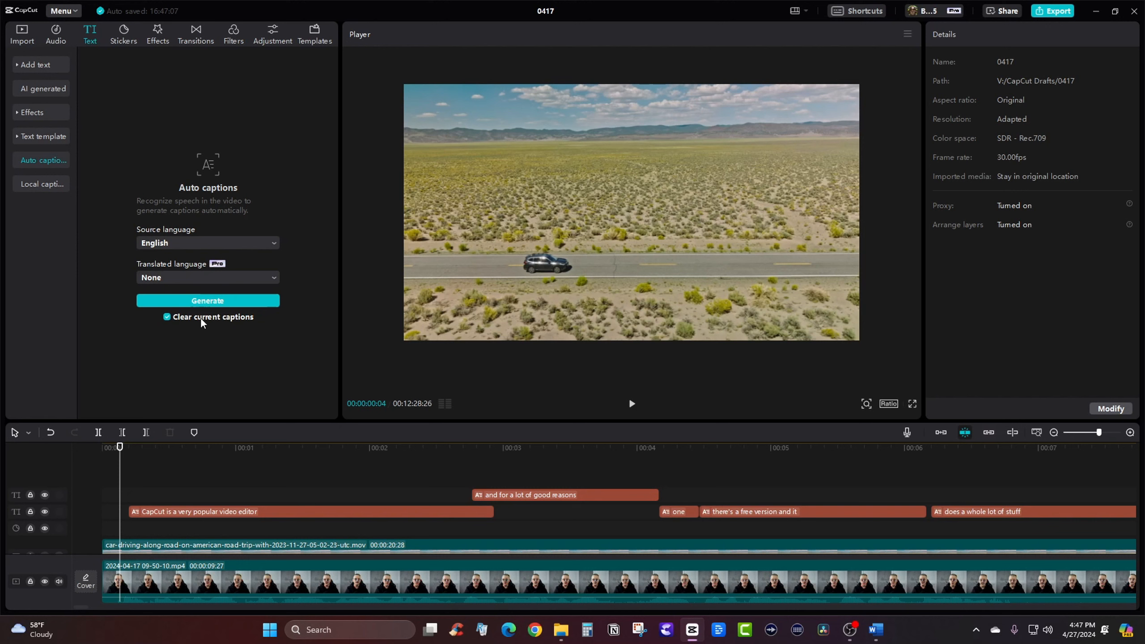
Generate English auto captions with the current captions cleared, check them at 00:00:05:21, and open the local captions section
{"action": "left_click", "coordinate": [214, 304]}
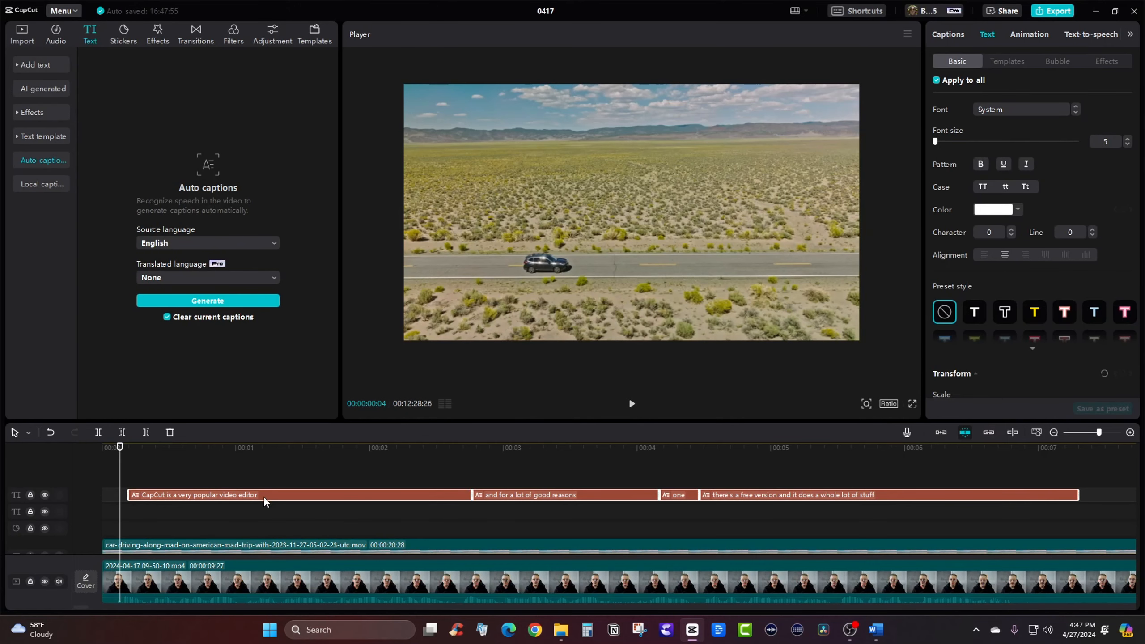
{"action": "left_click_drag", "start_coordinate": [120, 454], "coordinate": [866, 463]}
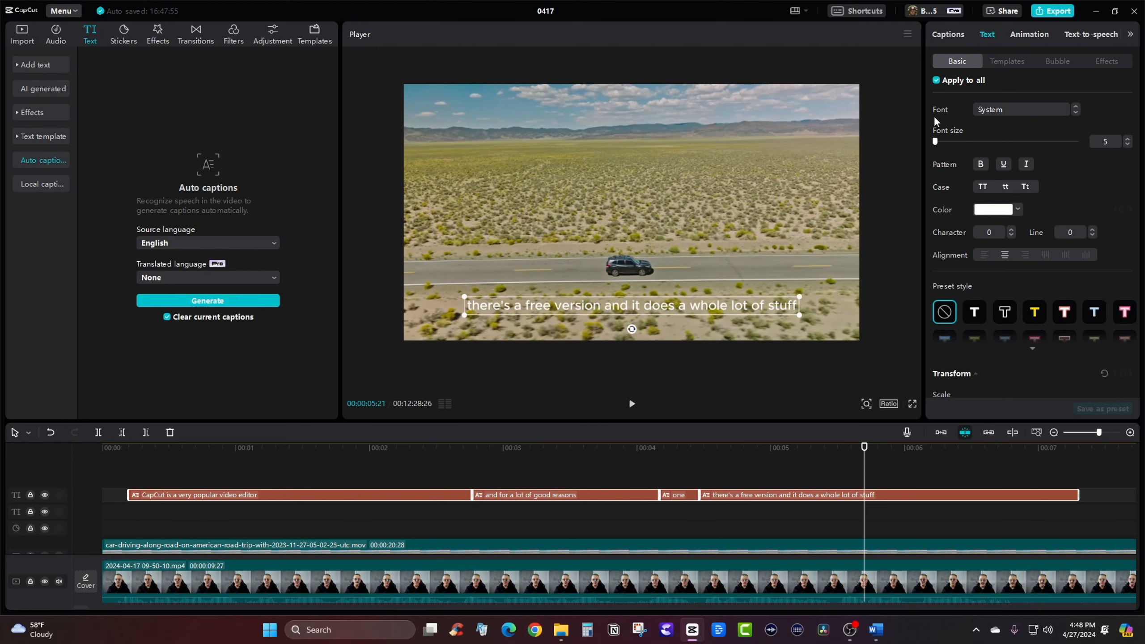
{"action": "left_click", "coordinate": [40, 185]}
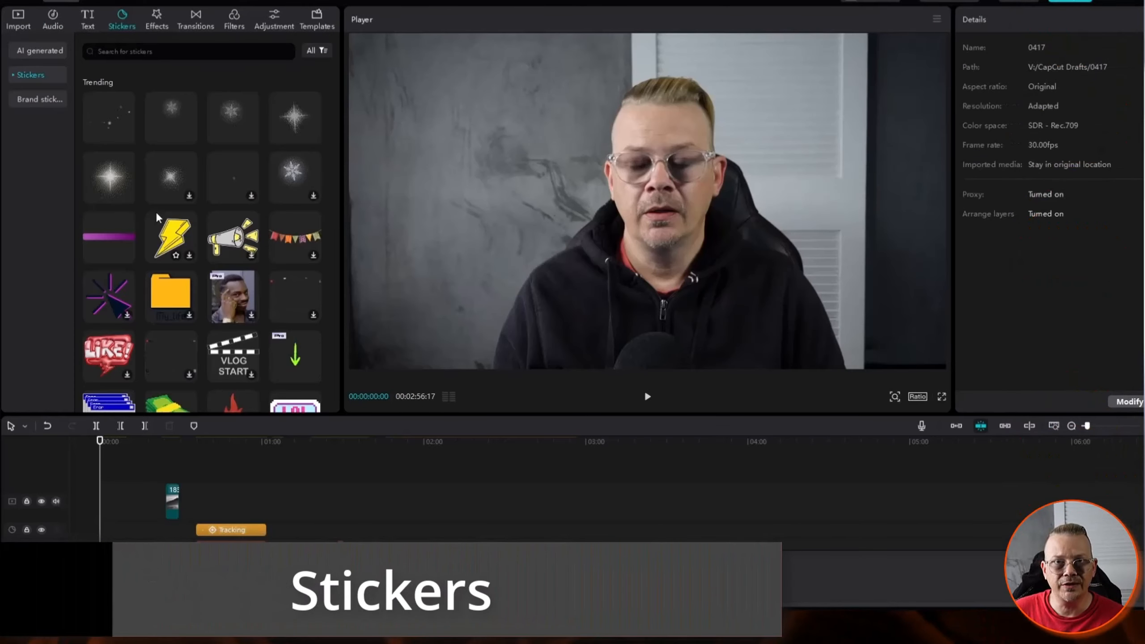
Examine the range of trending stickers in the sticker library, including arrows, emojis, social media buttons and mosaics
{"action": "scroll", "coordinate": [187, 233], "scroll_direction": "down", "scroll_amount": 3}
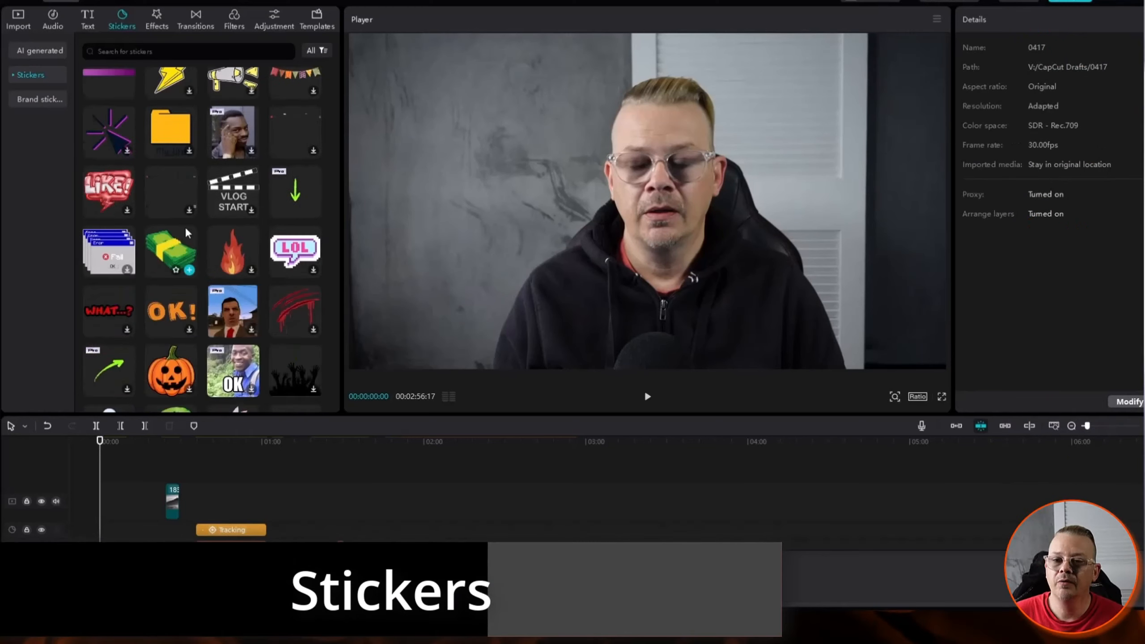
{"action": "scroll", "coordinate": [187, 233], "scroll_direction": "up", "scroll_amount": 3}
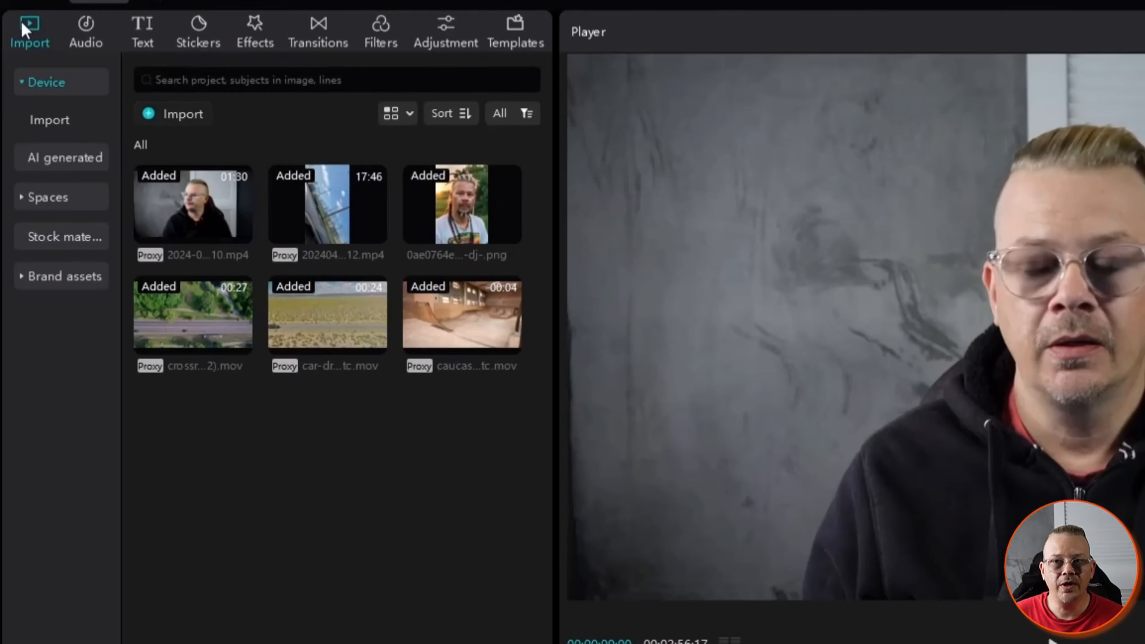
{"action": "left_click", "coordinate": [198, 45]}
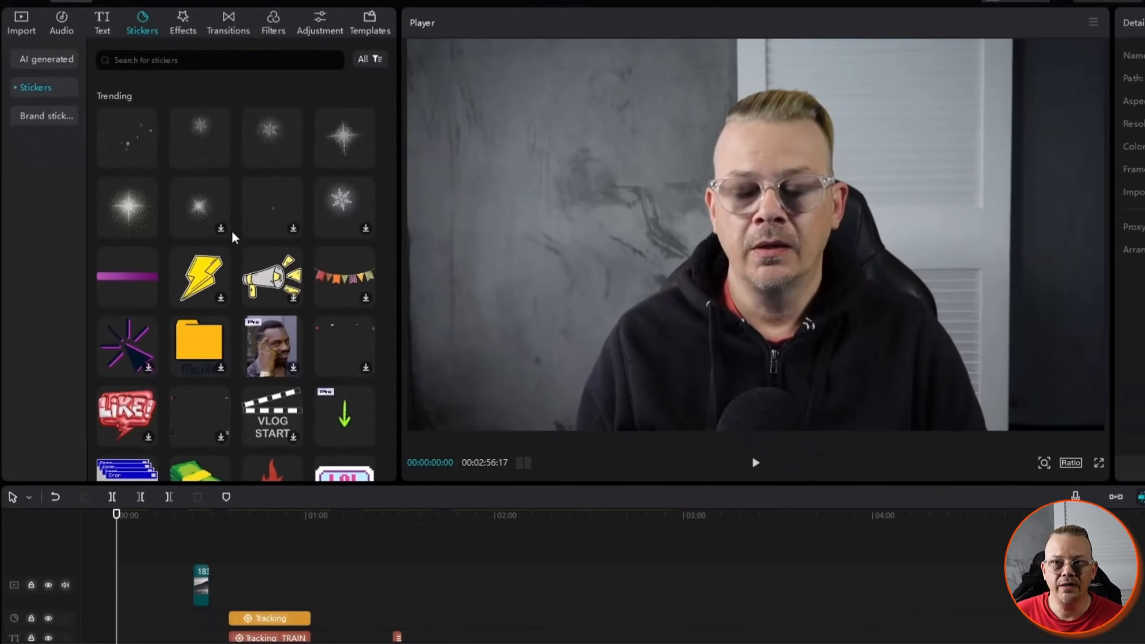
{"action": "scroll", "coordinate": [305, 244], "scroll_direction": "down", "scroll_amount": 8}
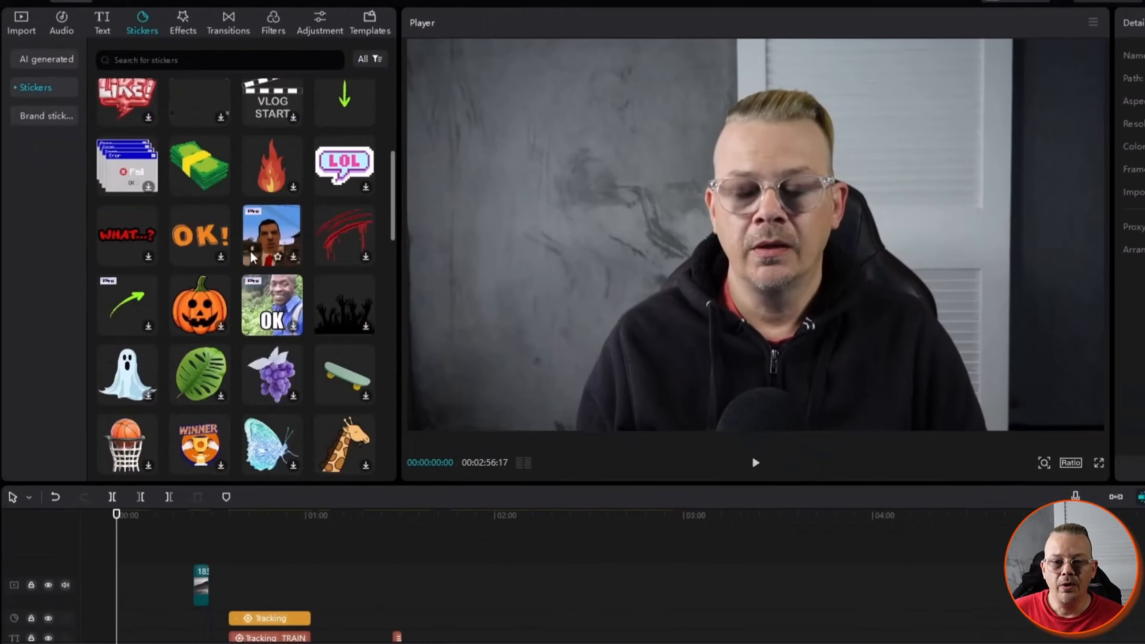
{"action": "scroll", "coordinate": [251, 257], "scroll_direction": "down", "scroll_amount": 5}
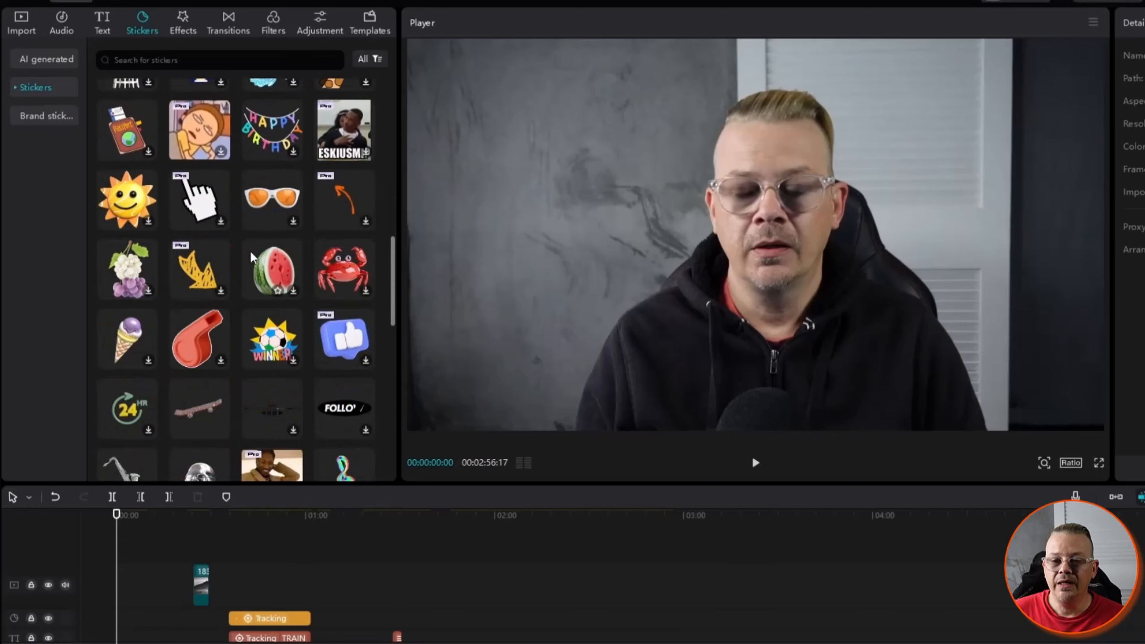
{"action": "scroll", "coordinate": [251, 257], "scroll_direction": "down", "scroll_amount": 4}
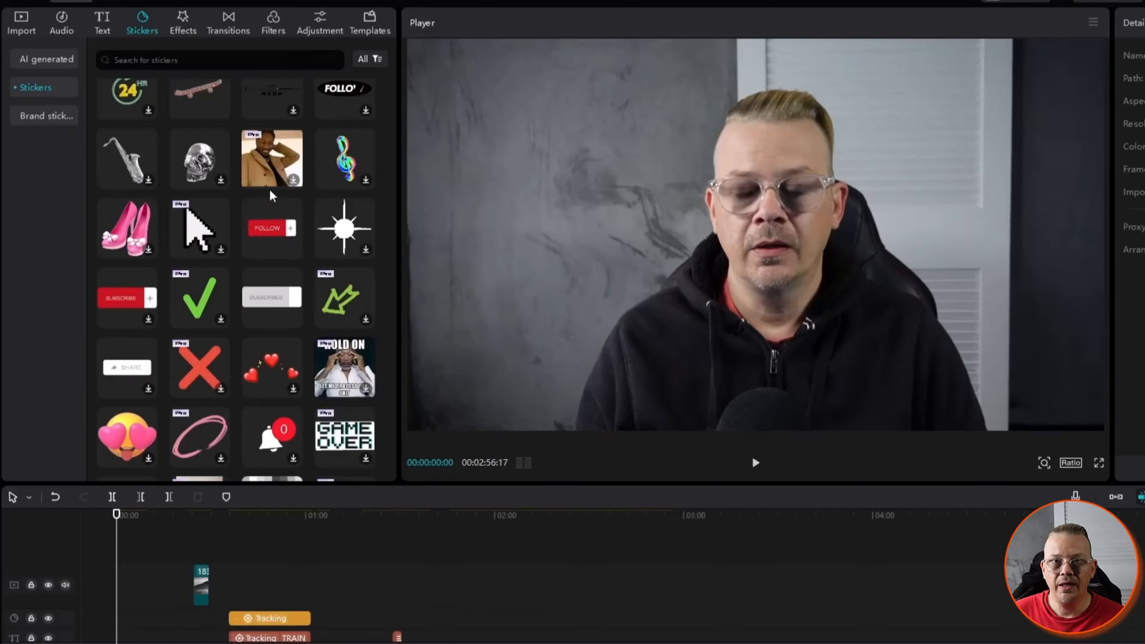
{"action": "scroll", "coordinate": [263, 301], "scroll_direction": "down", "scroll_amount": 3}
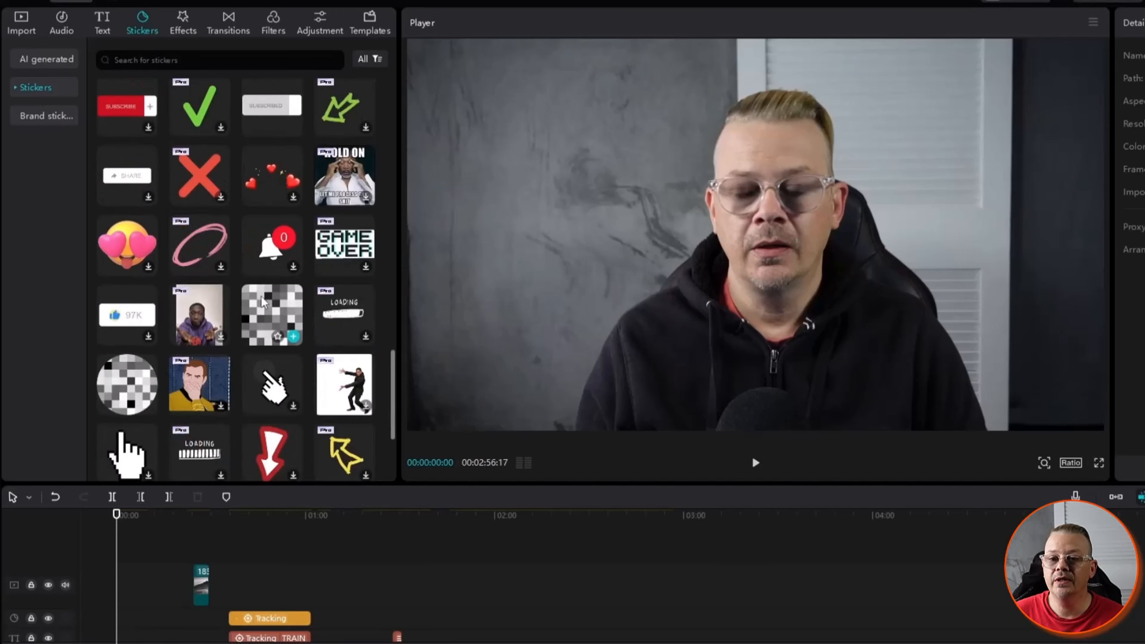
{"action": "scroll", "coordinate": [263, 301], "scroll_direction": "up", "scroll_amount": 15}
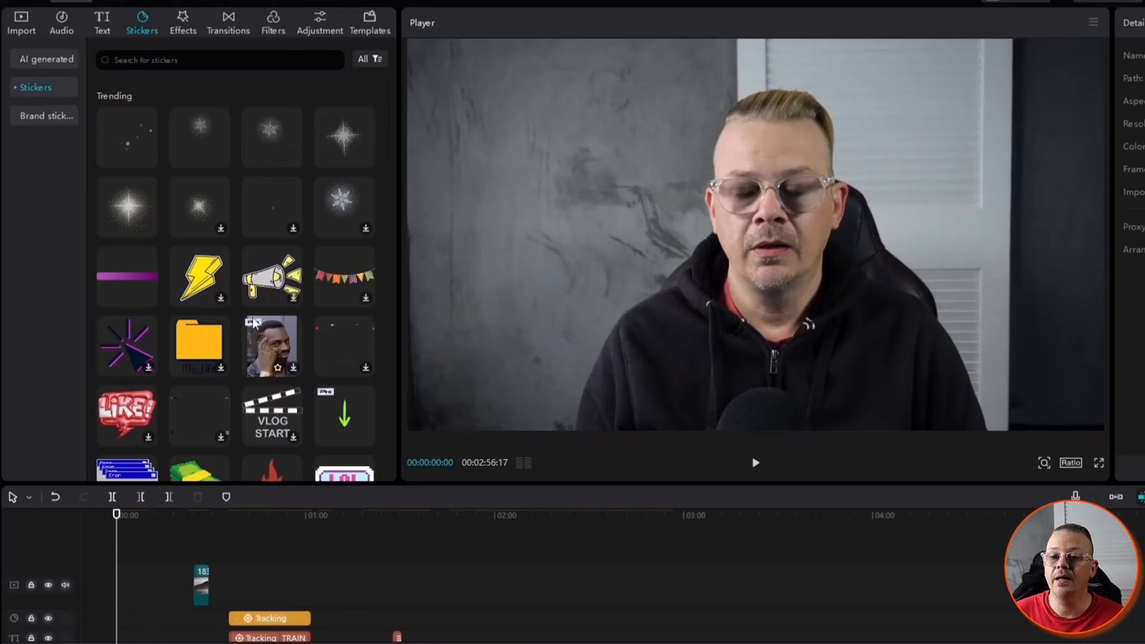
{"action": "scroll", "coordinate": [205, 292], "scroll_direction": "down", "scroll_amount": 3}
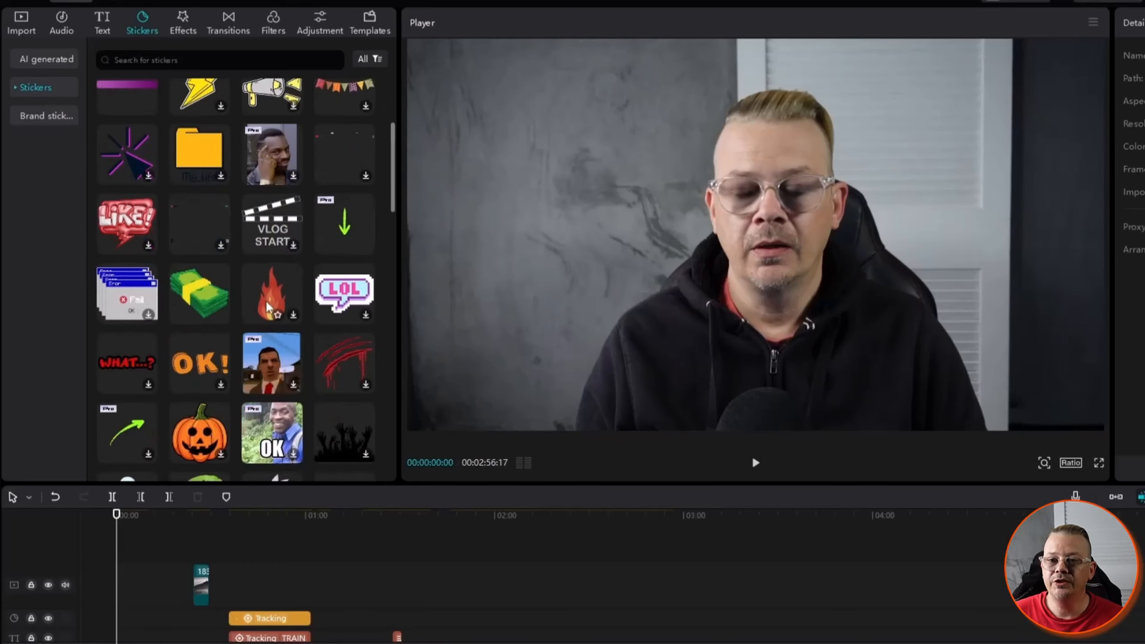
{"action": "scroll", "coordinate": [268, 305], "scroll_direction": "up", "scroll_amount": 3}
{"action": "scroll", "coordinate": [267, 305], "scroll_direction": "down", "scroll_amount": 12}
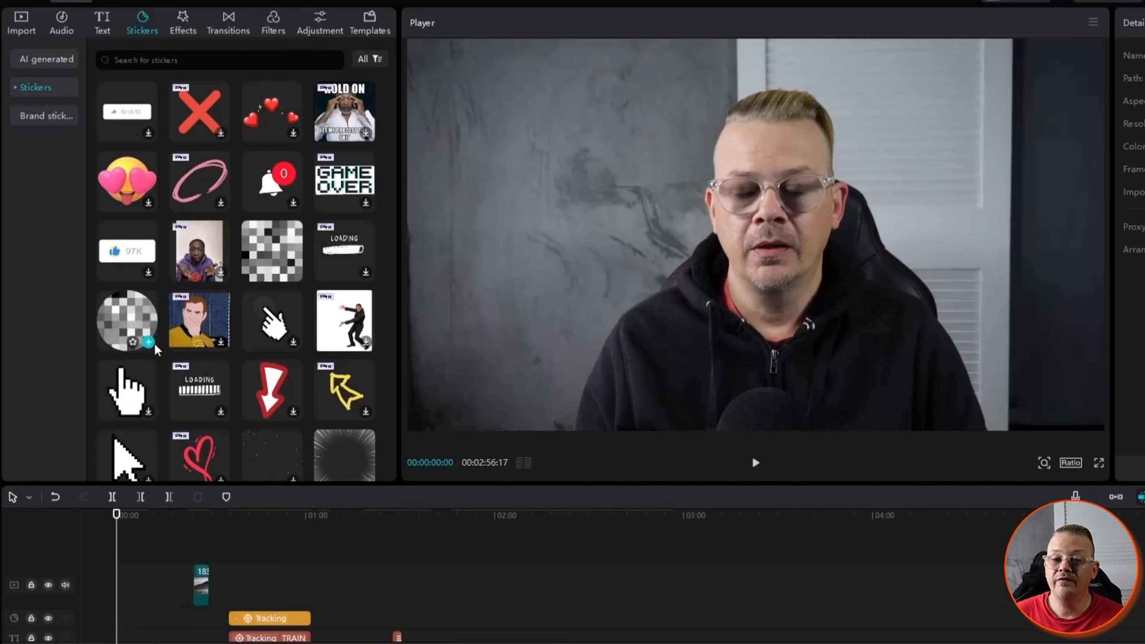
Add the round pixelated mosaic sticker at 00:00:00:00, fit it over the speaker's face, and play the video
{"action": "left_click", "coordinate": [149, 342]}
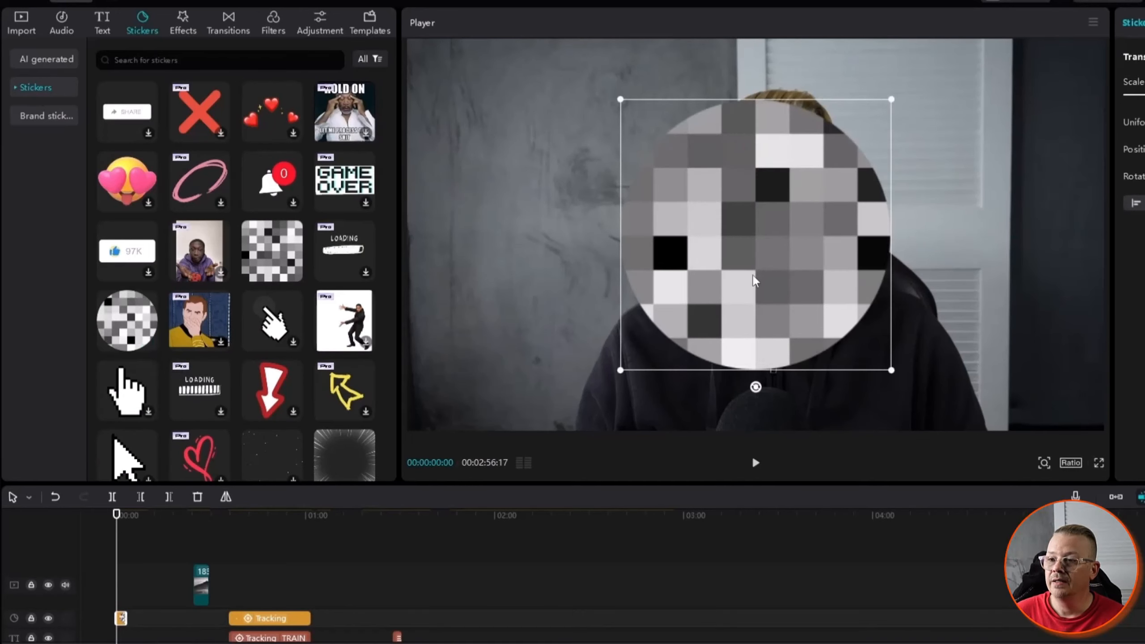
{"action": "left_click_drag", "start_coordinate": [754, 281], "coordinate": [773, 255]}
{"action": "left_click_drag", "start_coordinate": [642, 345], "coordinate": [685, 291]}
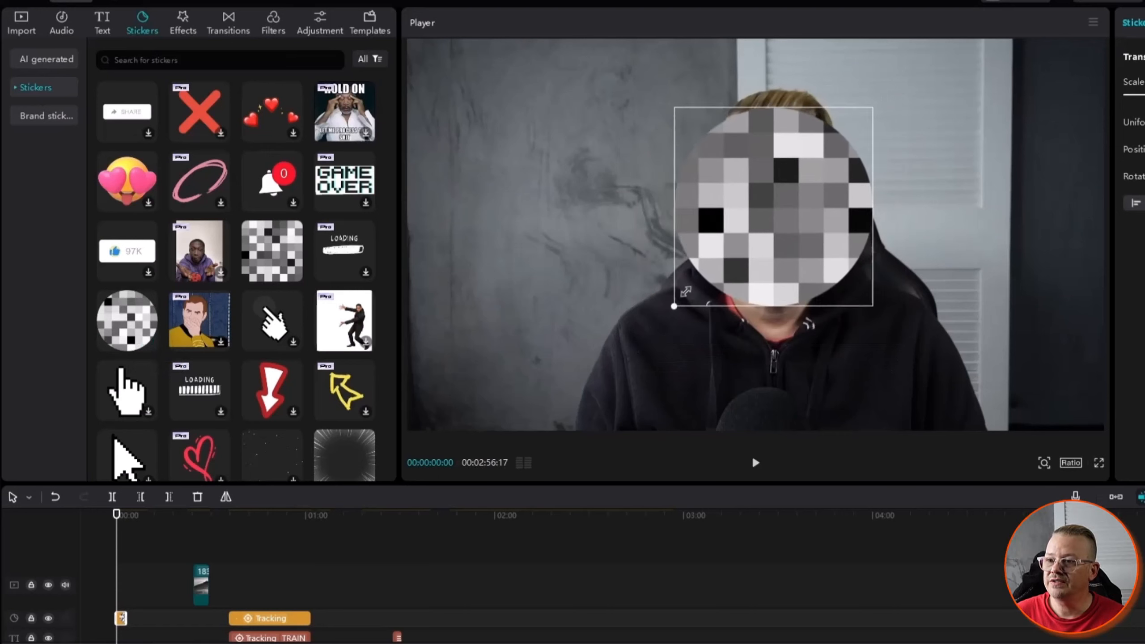
{"action": "left_click", "coordinate": [755, 463]}
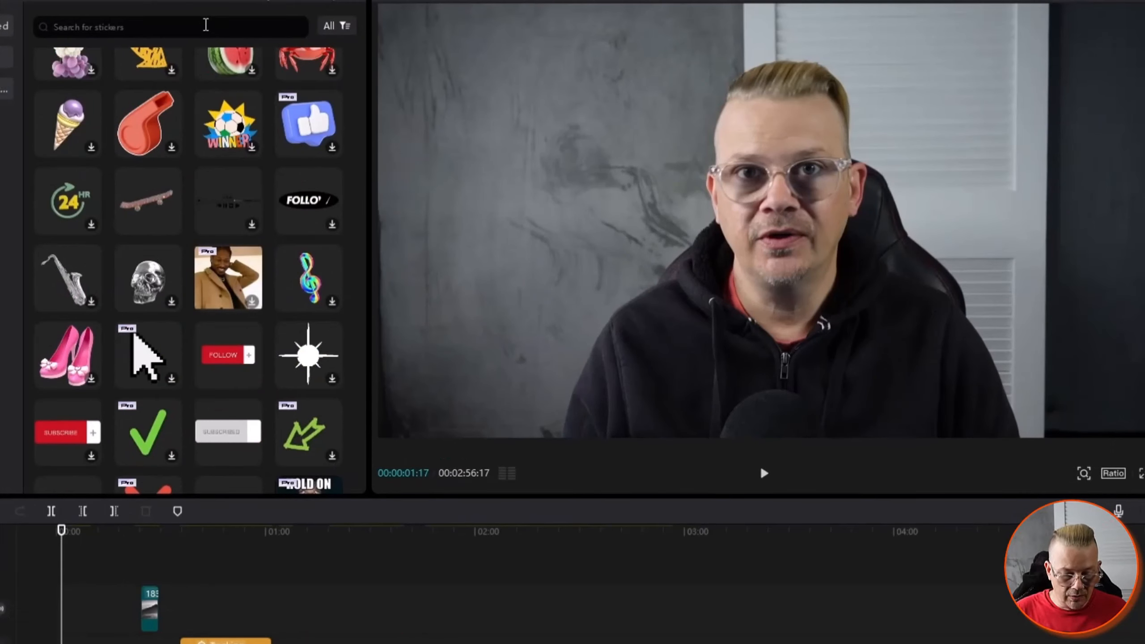
Search the sticker library for "rectangle" and browse the matching stickers
{"action": "type", "text": "rectangle"}
{"action": "key", "text": "Return"}
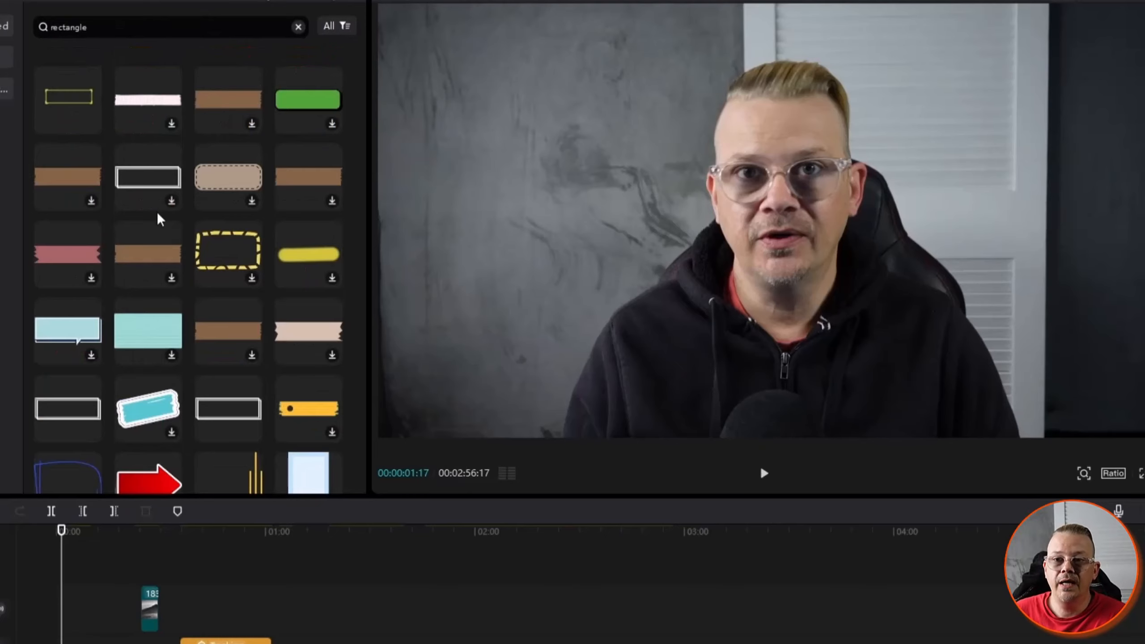
{"action": "scroll", "coordinate": [160, 220], "scroll_direction": "down", "scroll_amount": 2}
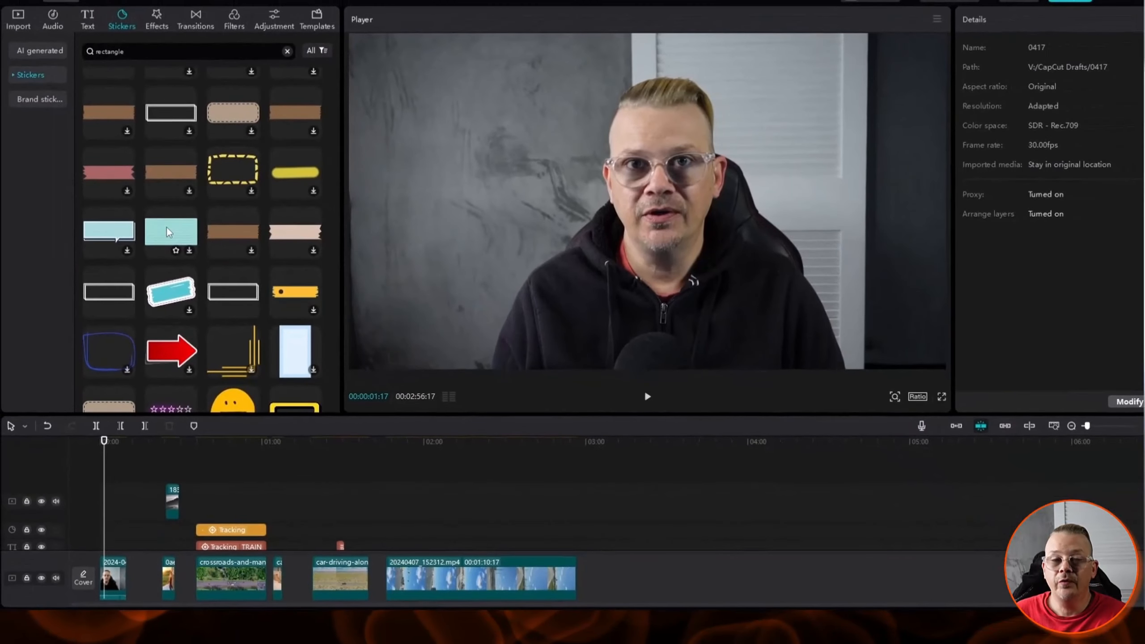
Preview the plain teal rectangle sticker, add it at 00:00:01:17, and scale it down to 42%
{"action": "left_click", "coordinate": [169, 232]}
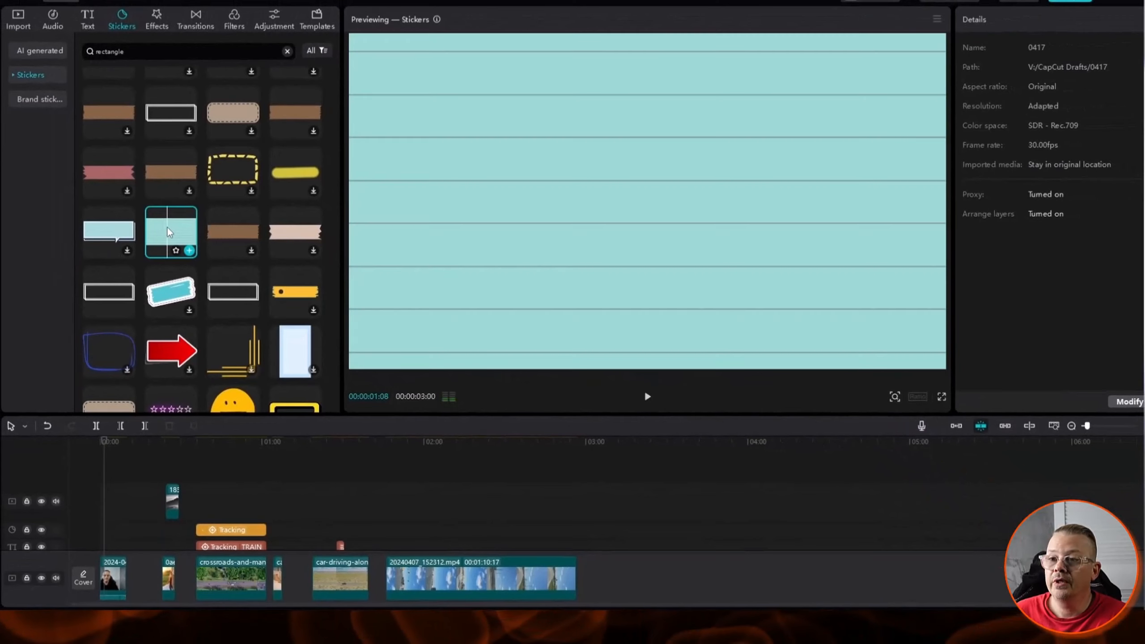
{"action": "left_click", "coordinate": [190, 252]}
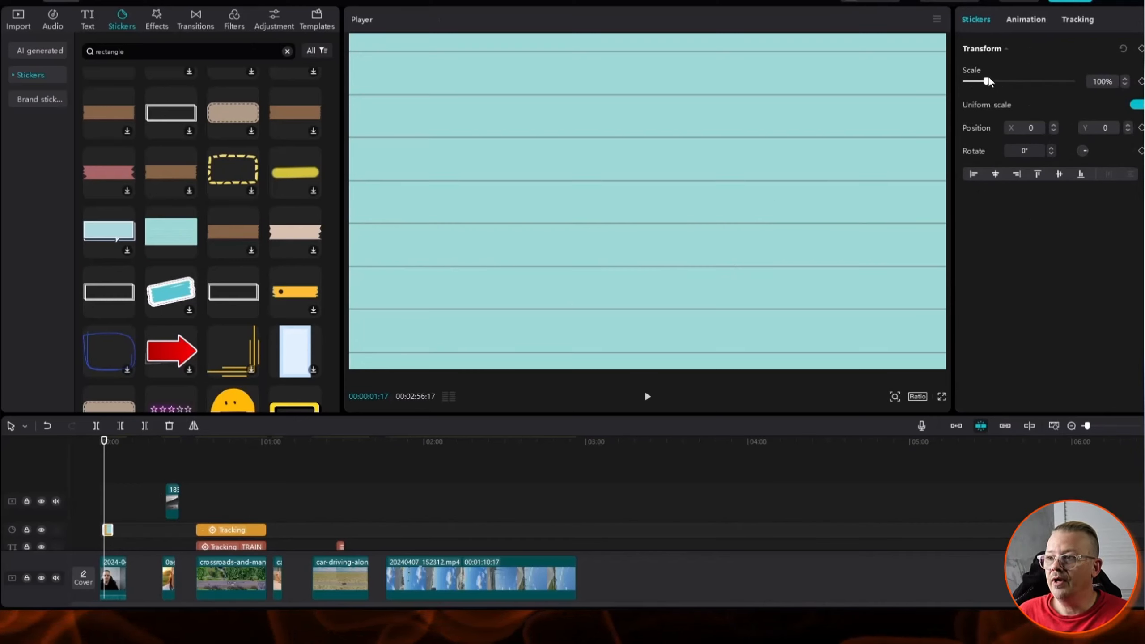
{"action": "left_click_drag", "start_coordinate": [987, 81], "coordinate": [977, 83]}
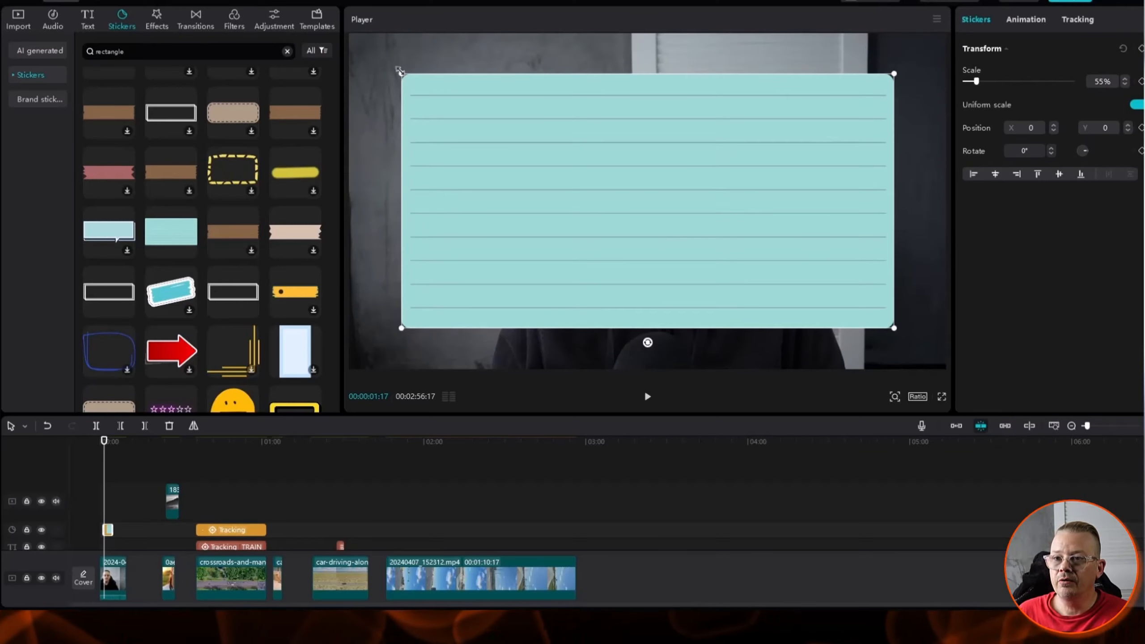
{"action": "left_click_drag", "start_coordinate": [399, 72], "coordinate": [446, 201]}
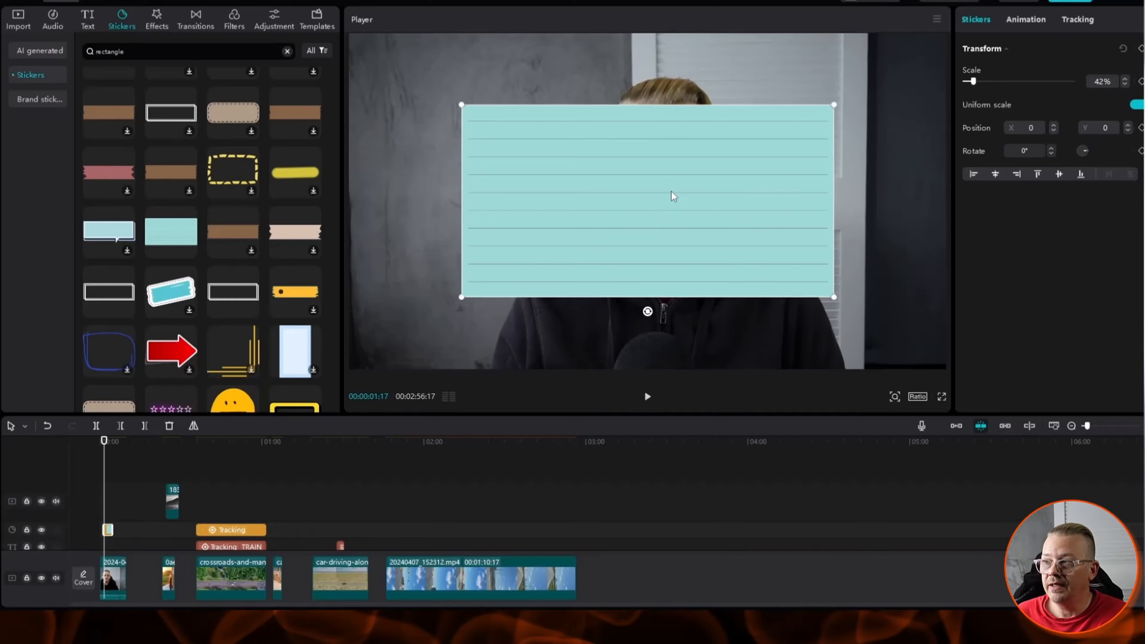
Try the Bounce In entrance animation on the teal sticker, and set its entrance animation to Spring
{"action": "left_click", "coordinate": [1029, 21]}
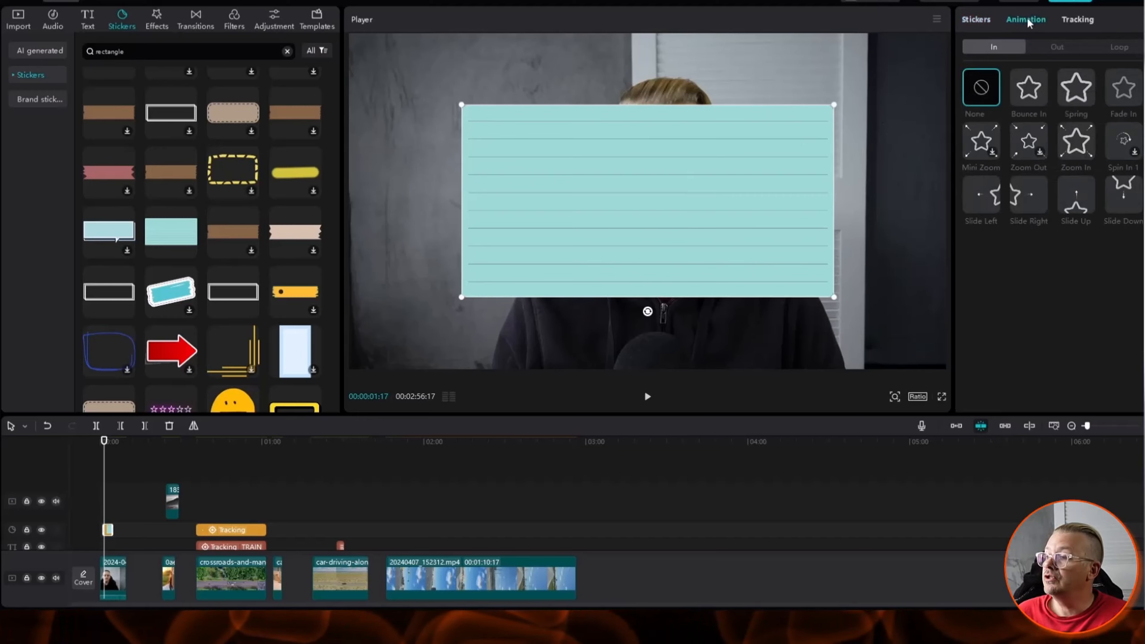
{"action": "left_click", "coordinate": [1031, 89]}
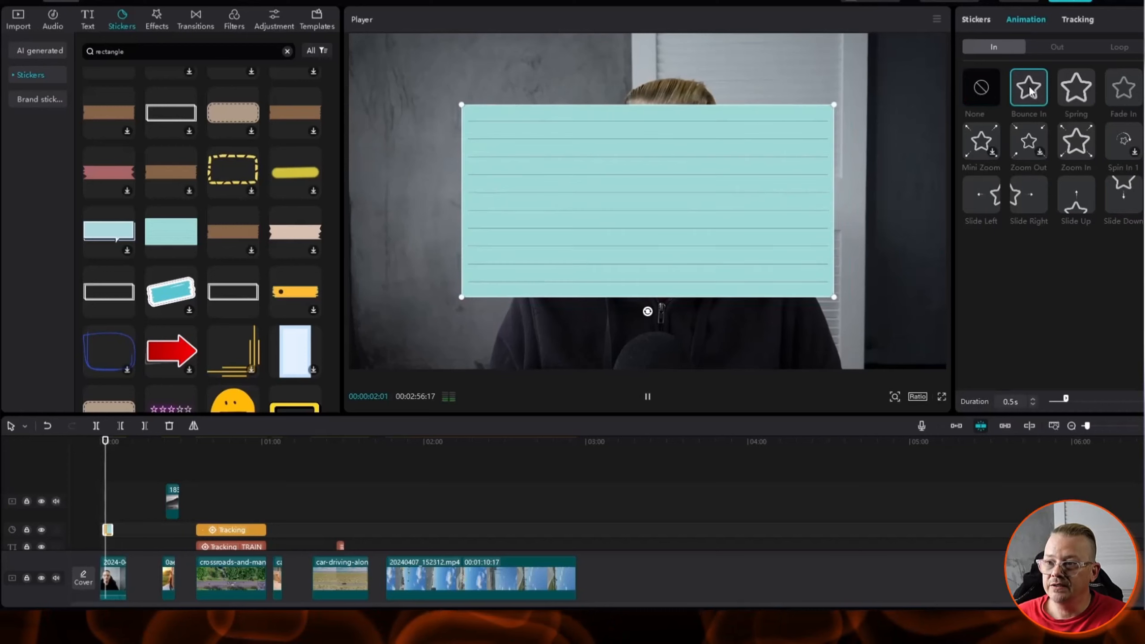
{"action": "left_click", "coordinate": [1077, 88]}
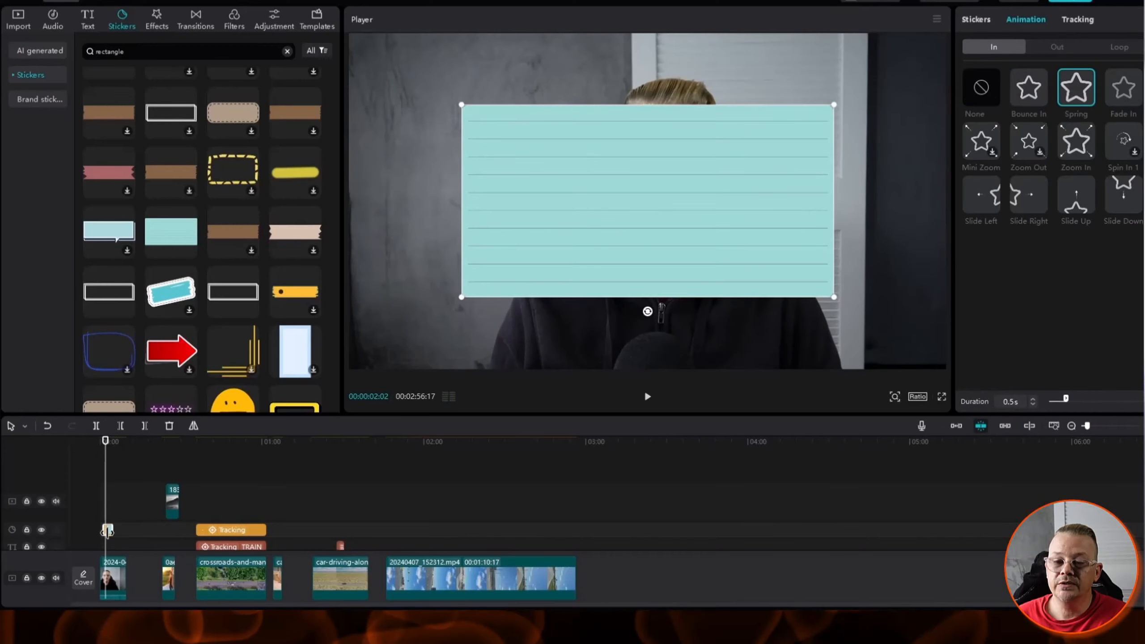
Move the teal sticker's clip to about 00:00:12:20 on the timeline and view its tracking options
{"action": "left_click_drag", "start_coordinate": [109, 537], "coordinate": [138, 536]}
{"action": "left_click", "coordinate": [1077, 20]}
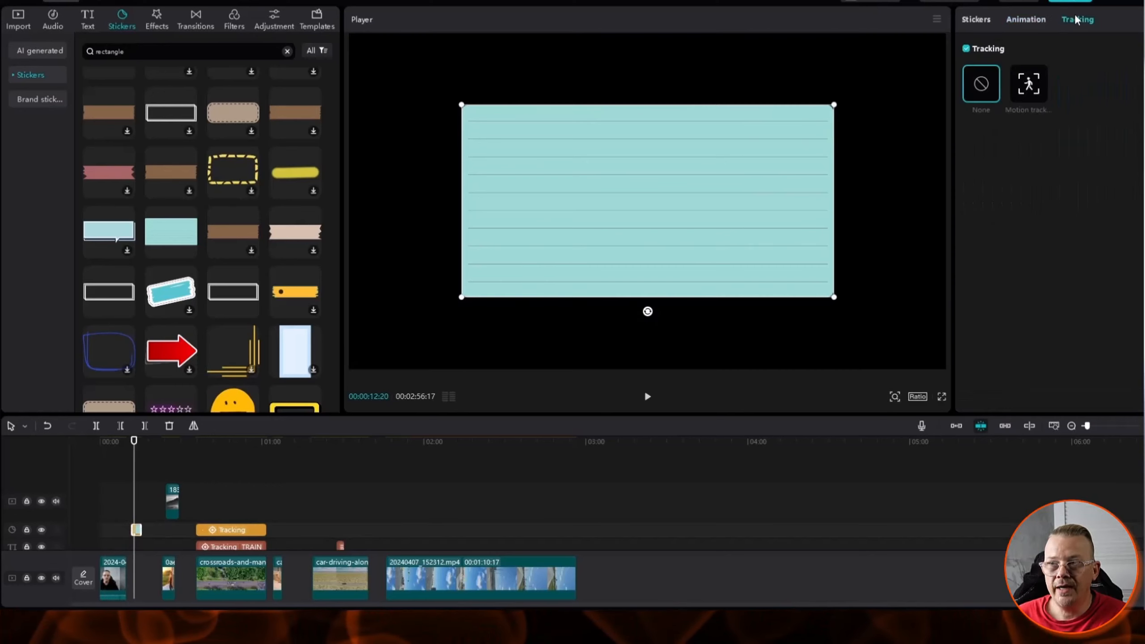
{"action": "left_click", "coordinate": [975, 21]}
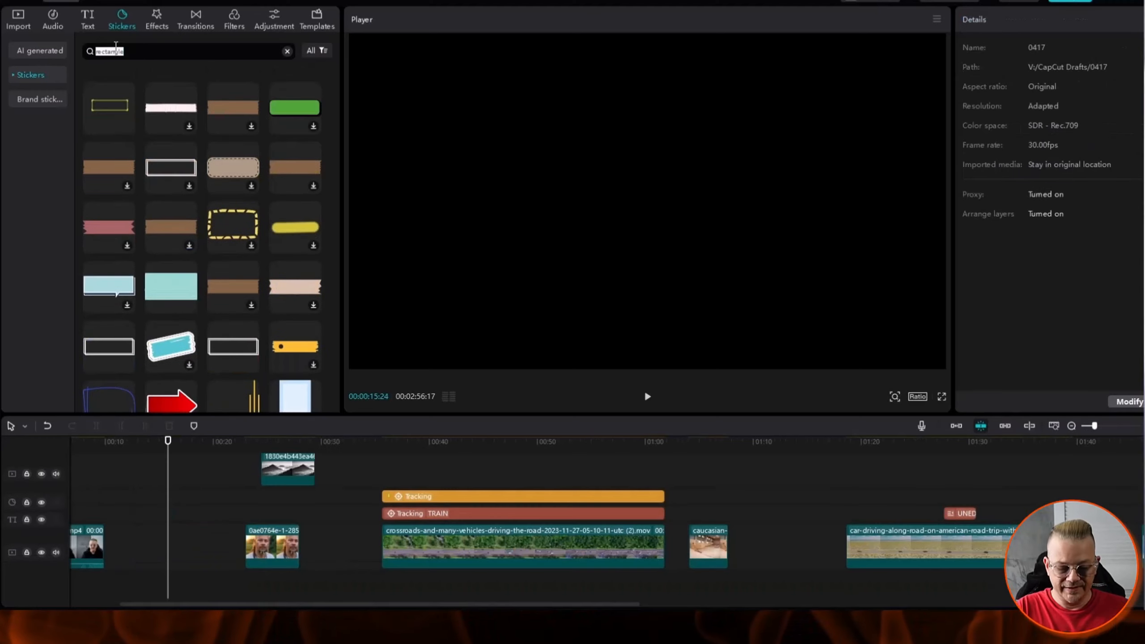
Search the sticker library for "arrow" and preview the pale green arrow sticker
{"action": "type", "text": "arrow"}
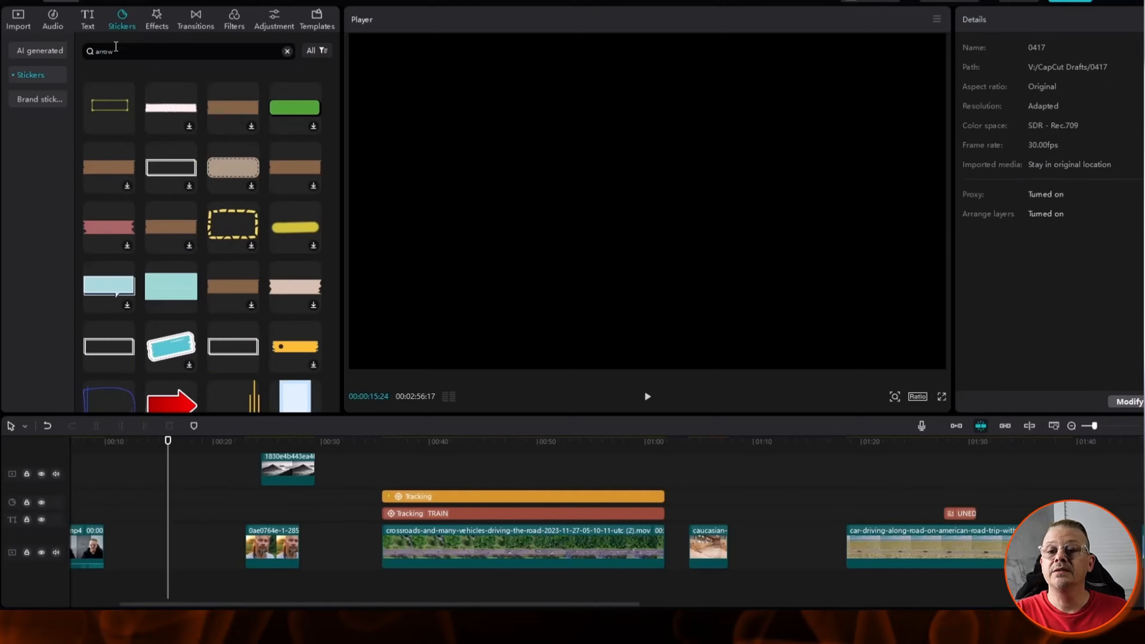
{"action": "key", "text": "Return"}
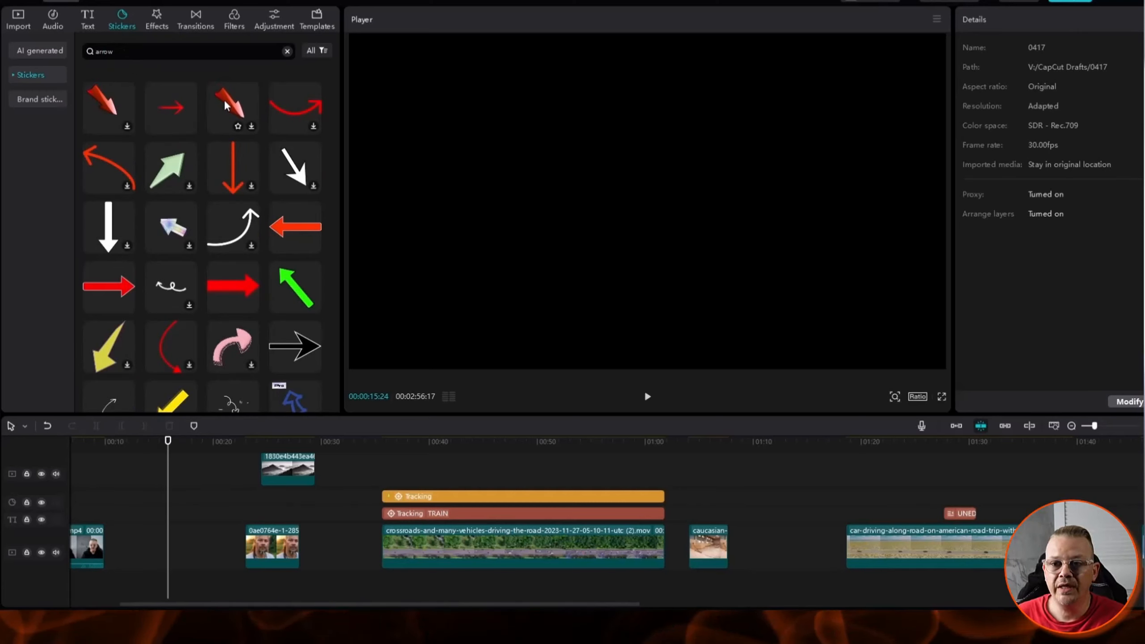
{"action": "left_click", "coordinate": [173, 176]}
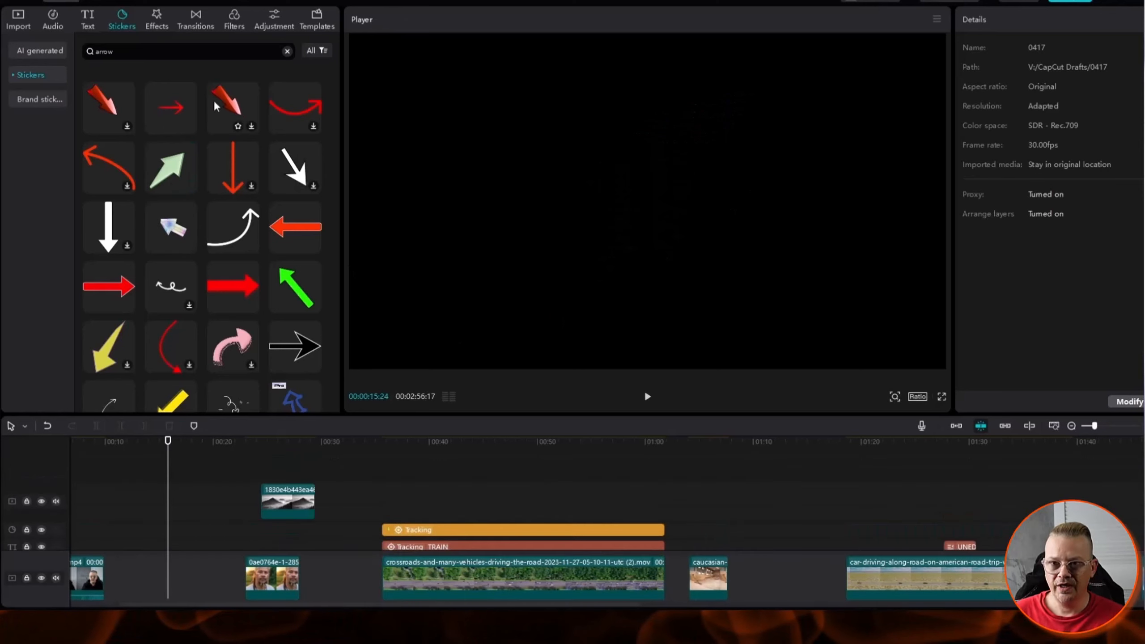
In the AI sticker generator, set the style to Cartoon and generate stickers from the suggested prompt "a cupcake with a cherry on top"
{"action": "left_click", "coordinate": [42, 55]}
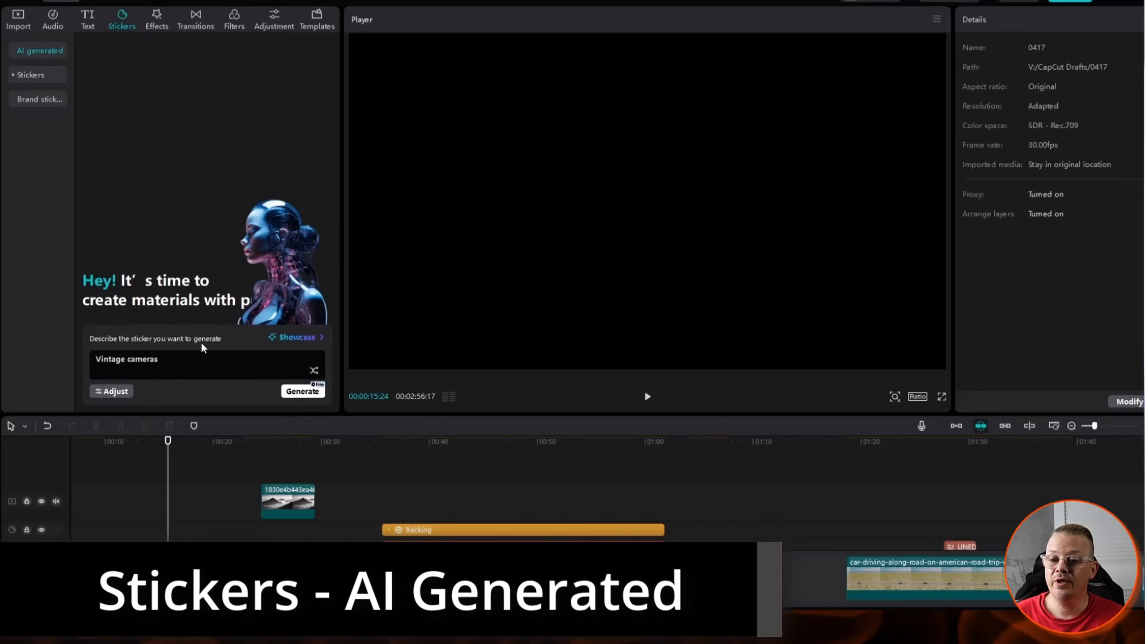
{"action": "left_click", "coordinate": [112, 391]}
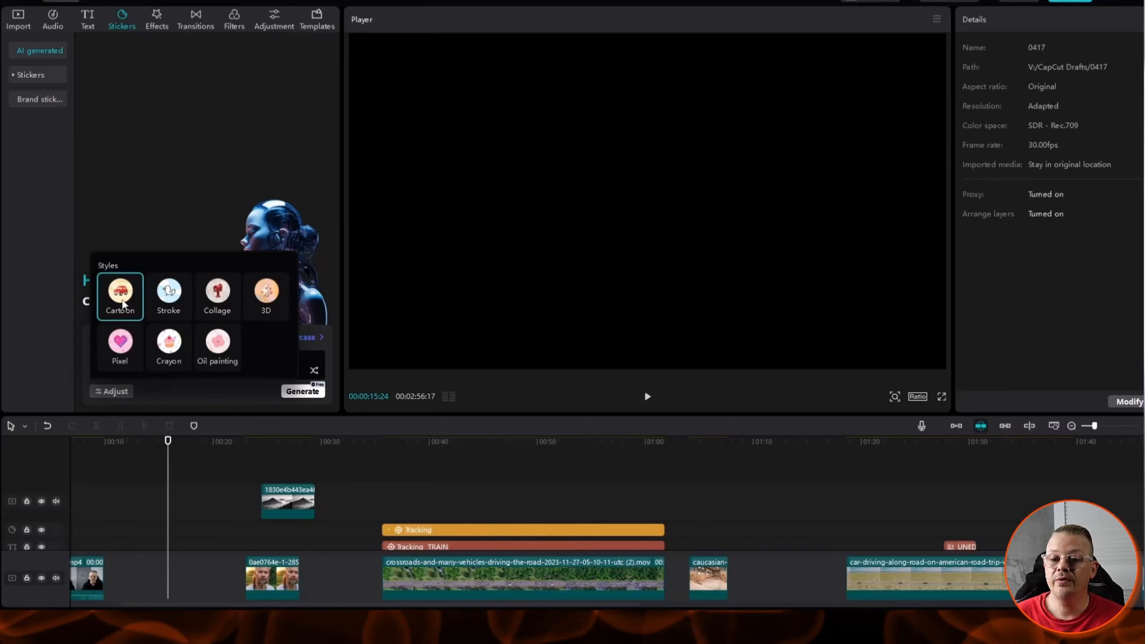
{"action": "left_click", "coordinate": [168, 295]}
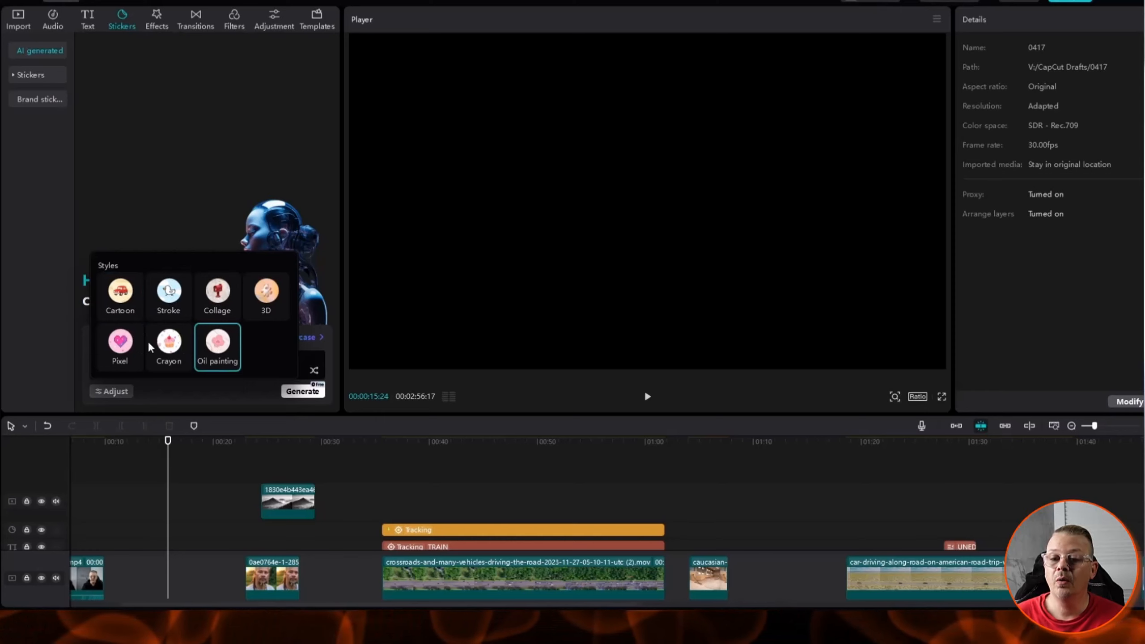
{"action": "left_click", "coordinate": [121, 298]}
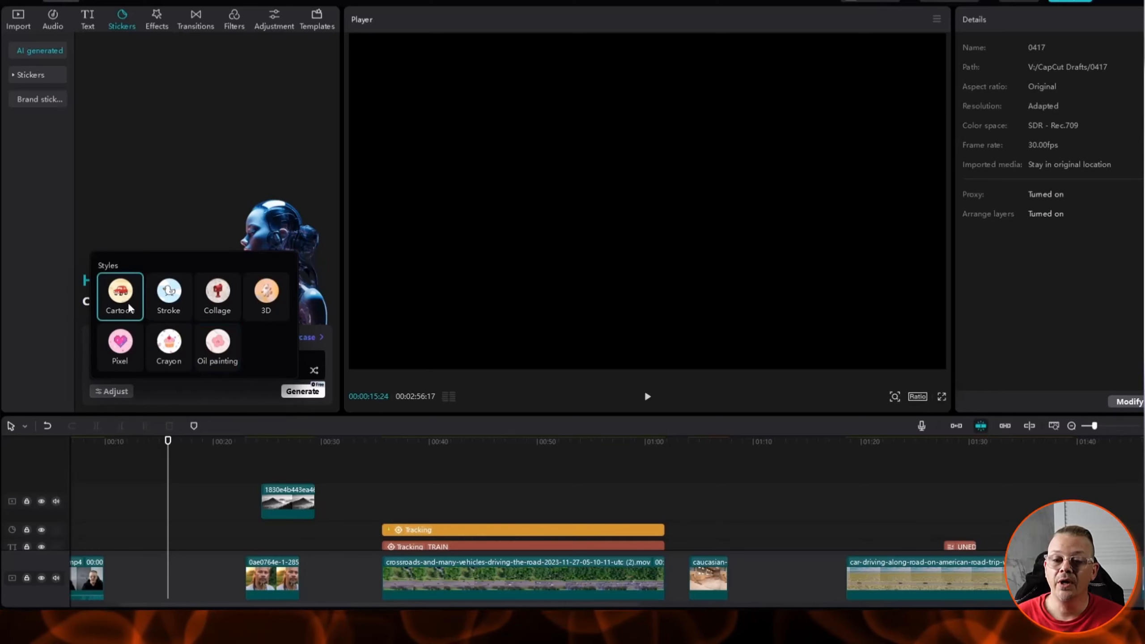
{"action": "left_click", "coordinate": [115, 391]}
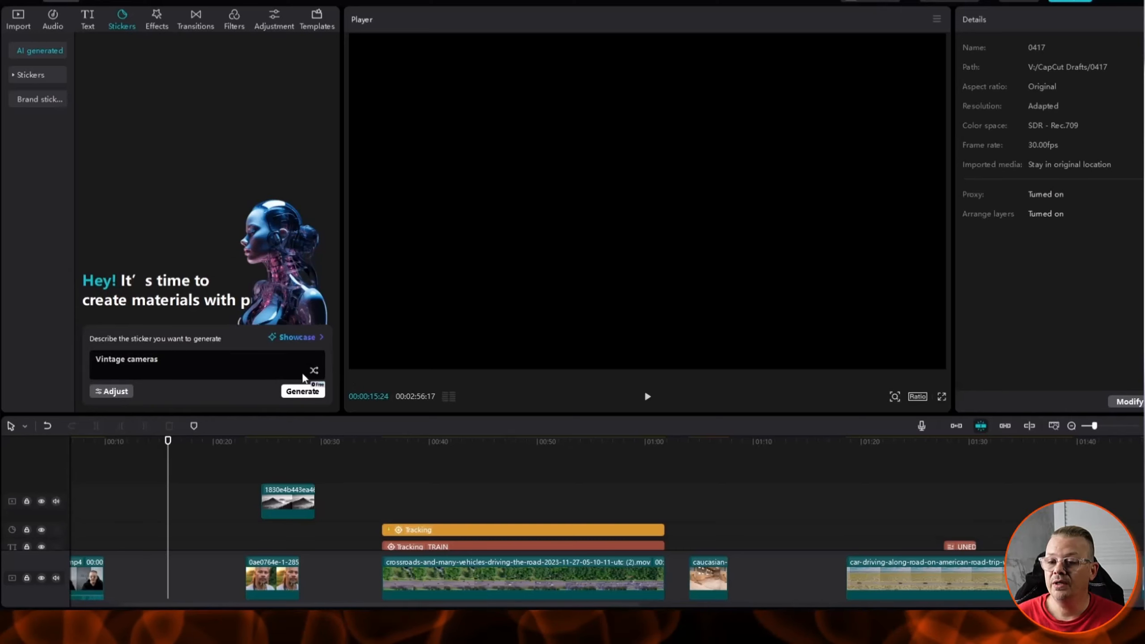
{"action": "left_click", "coordinate": [313, 371]}
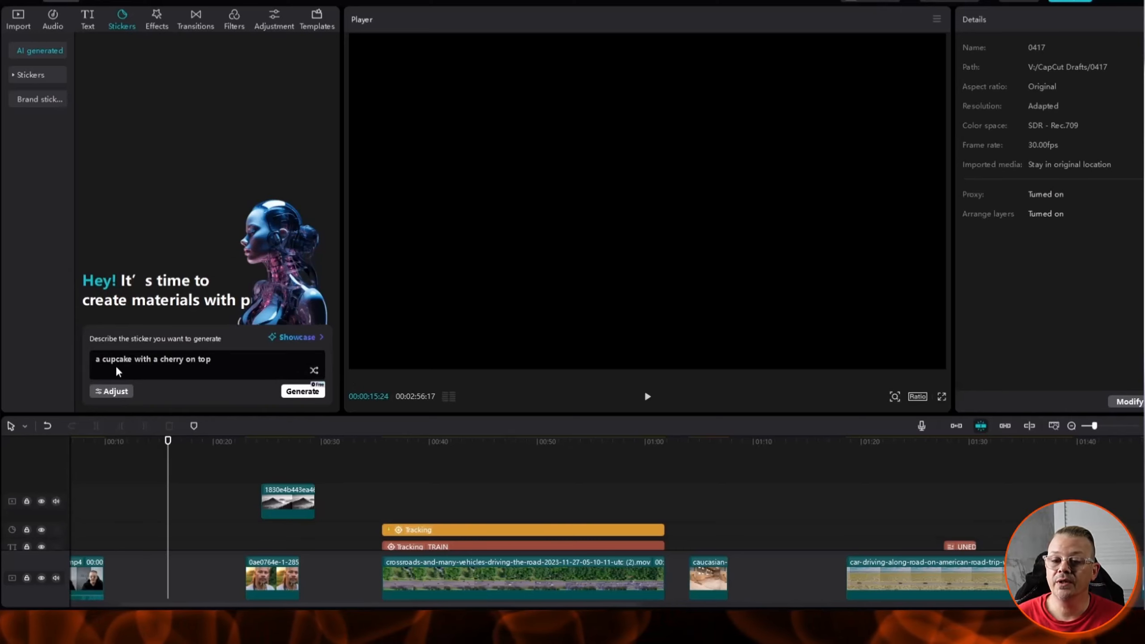
{"action": "left_click", "coordinate": [288, 392]}
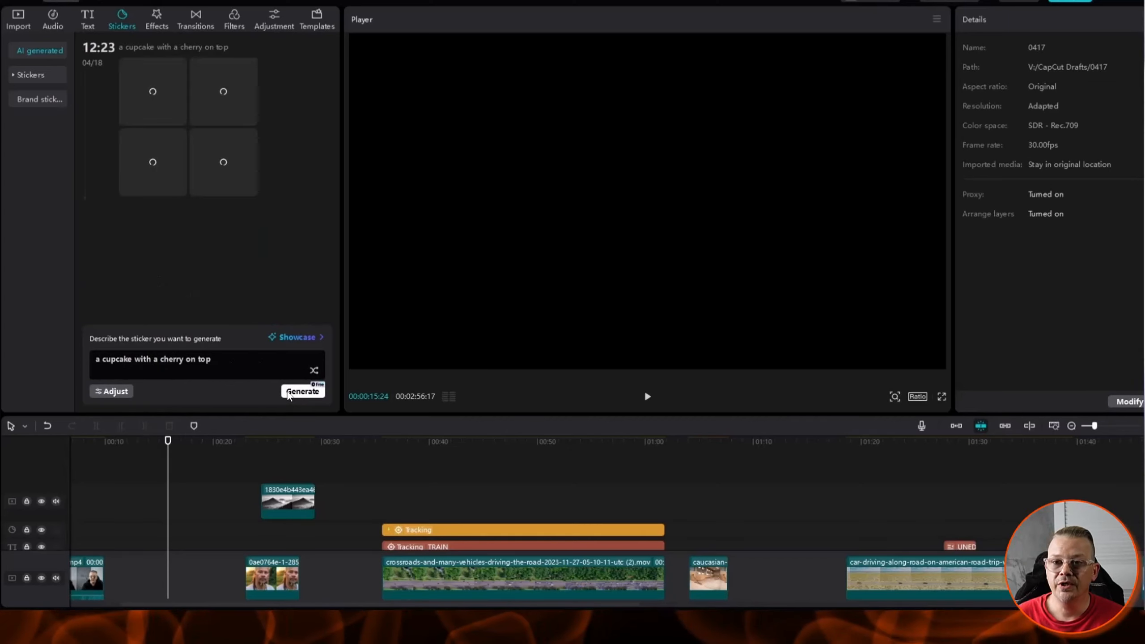
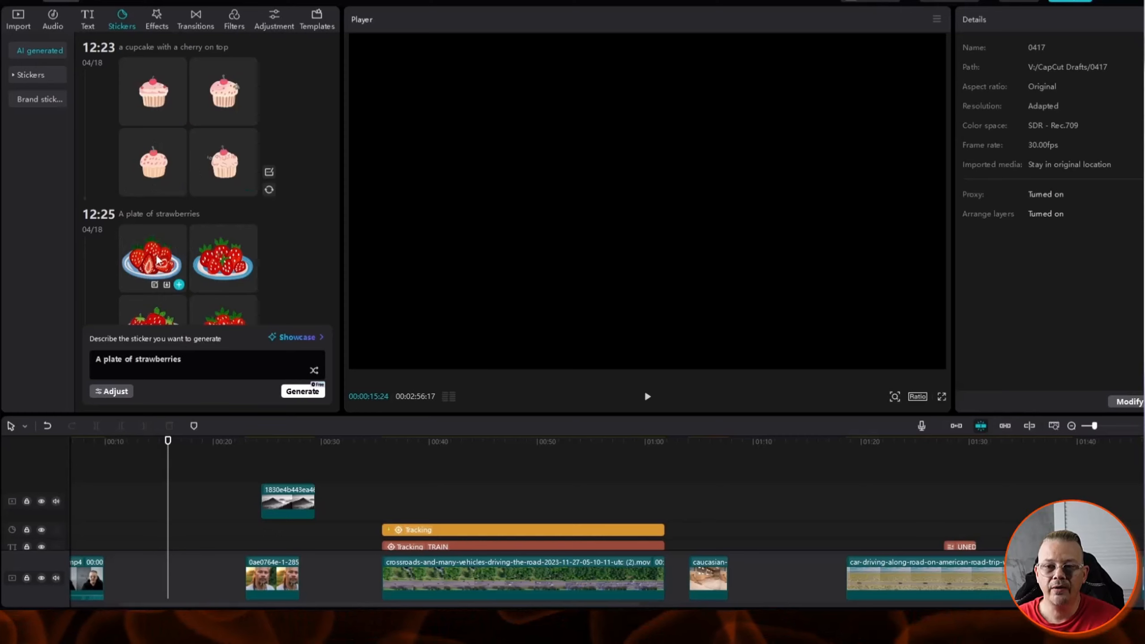
Try the fourth generated plate-of-strawberries sticker over the end of the first video clip, and delete it
{"action": "scroll", "coordinate": [202, 261], "scroll_direction": "down", "scroll_amount": 1}
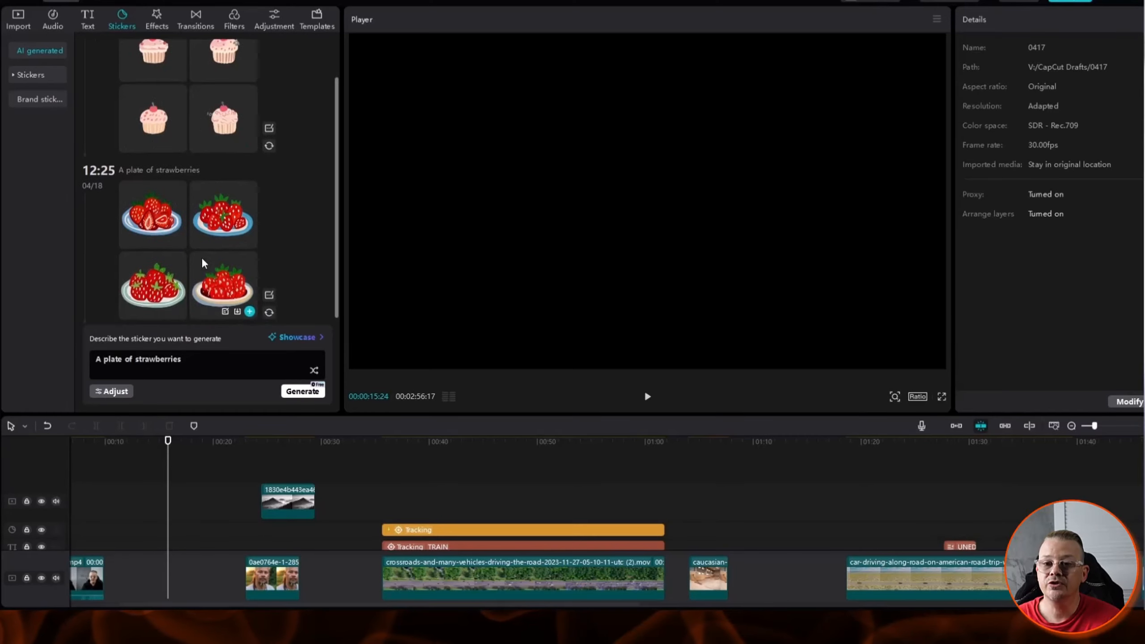
{"action": "left_click", "coordinate": [249, 312]}
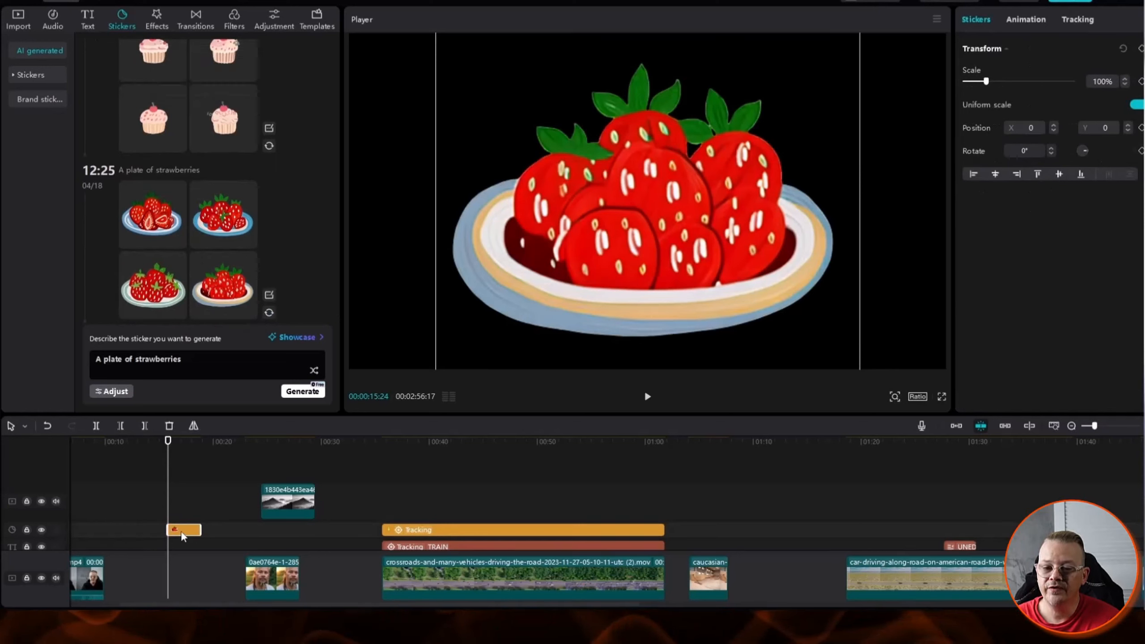
{"action": "left_click_drag", "start_coordinate": [182, 536], "coordinate": [102, 534]}
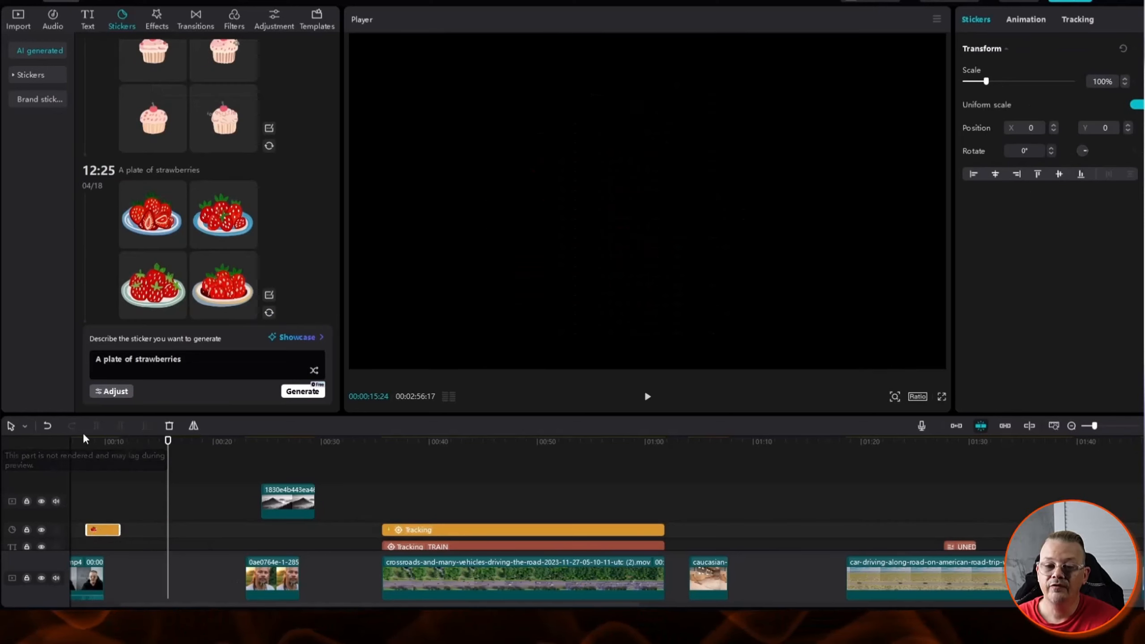
{"action": "left_click", "coordinate": [88, 443]}
{"action": "left_click_drag", "start_coordinate": [89, 446], "coordinate": [198, 461]}
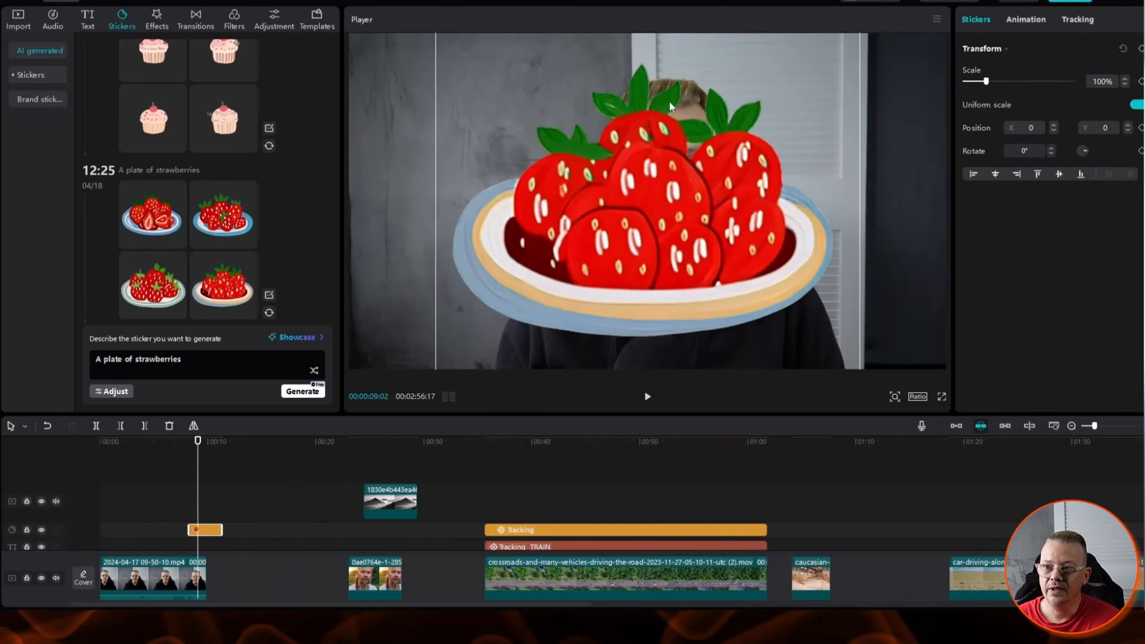
{"action": "key", "text": "Delete"}
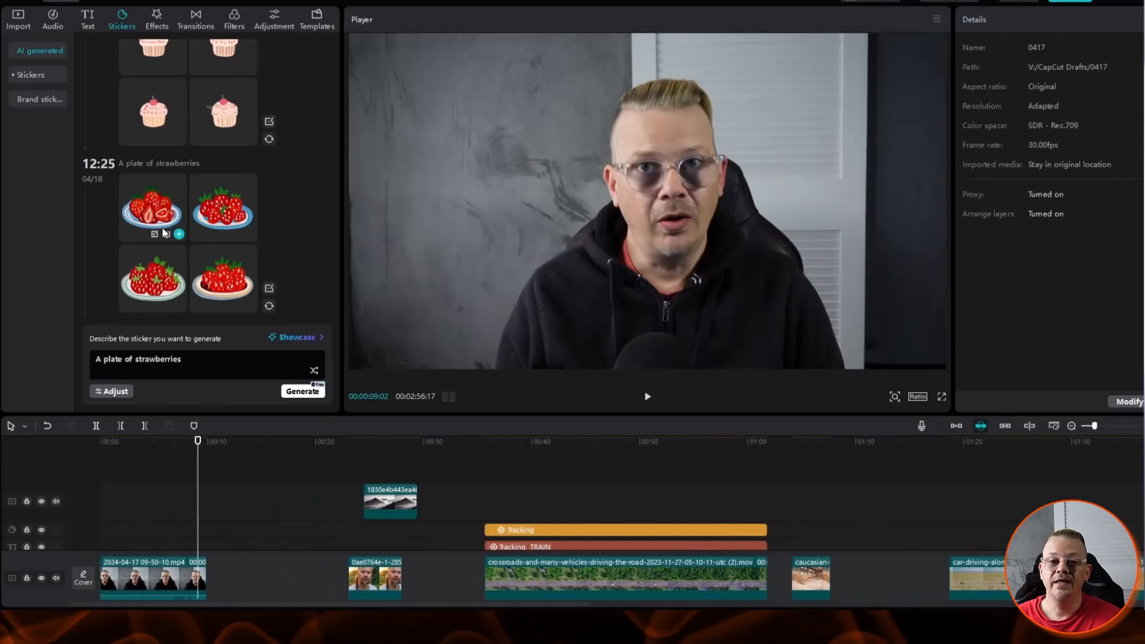
Look through the Collage and Cartoon examples in the AI sticker showcase, and view the brand stickers
{"action": "scroll", "coordinate": [180, 245], "scroll_direction": "up", "scroll_amount": 2}
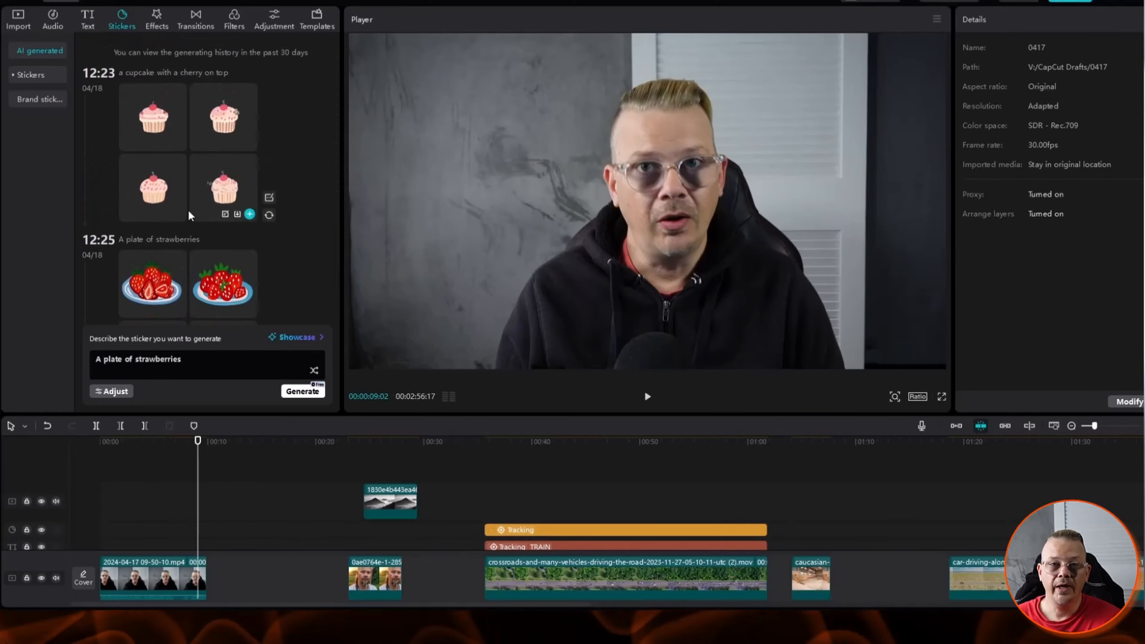
{"action": "left_click", "coordinate": [303, 338]}
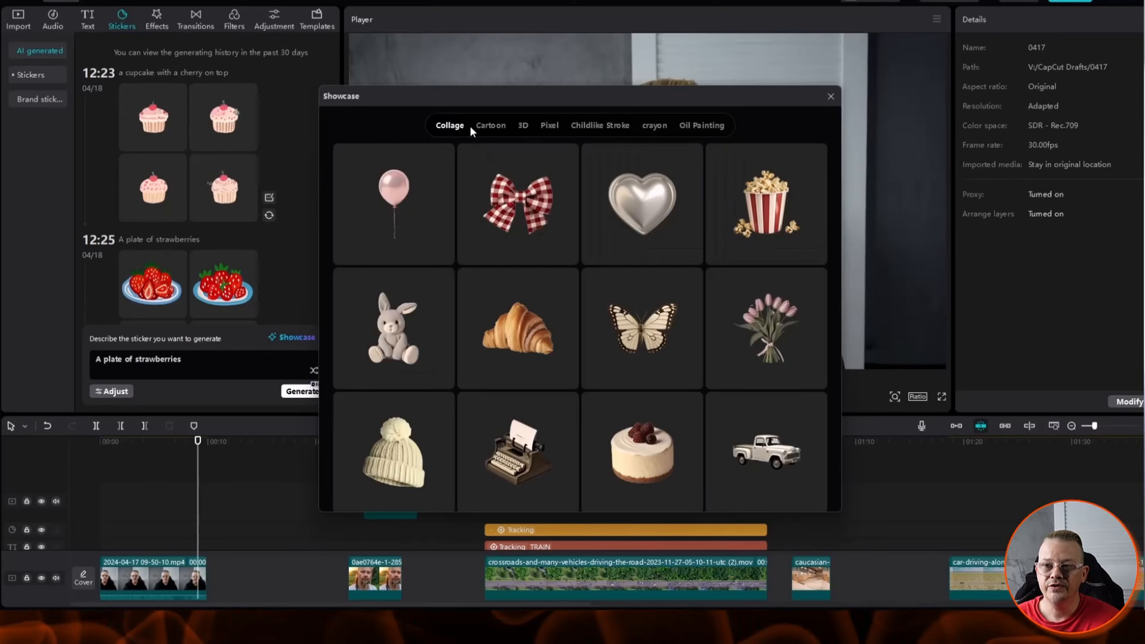
{"action": "left_click", "coordinate": [501, 123]}
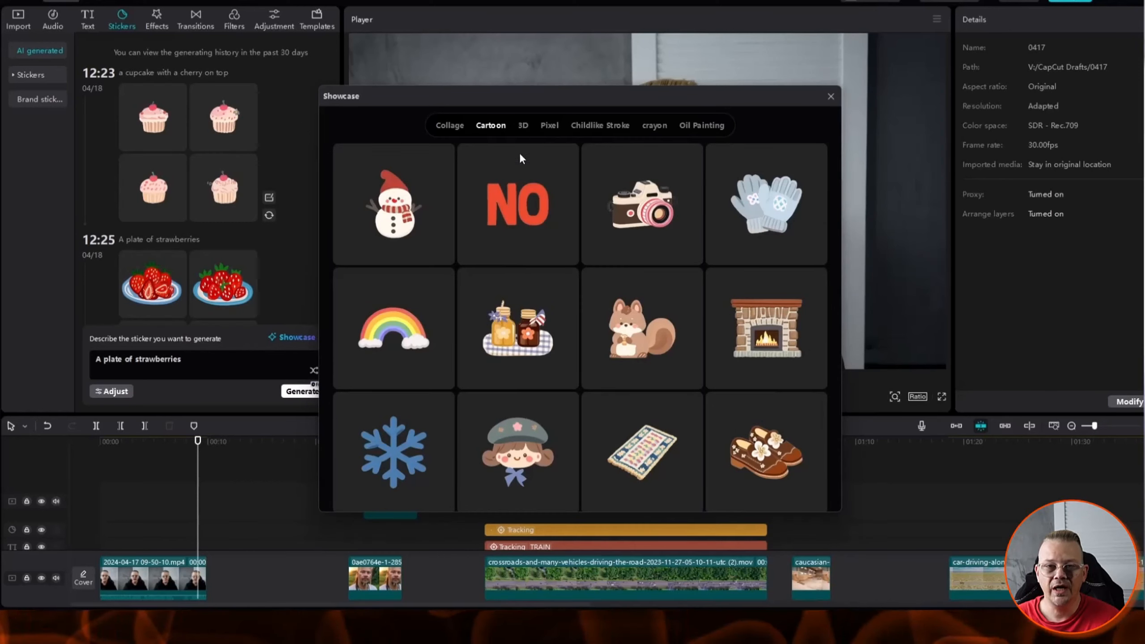
{"action": "mouse_move", "coordinate": [519, 193]}
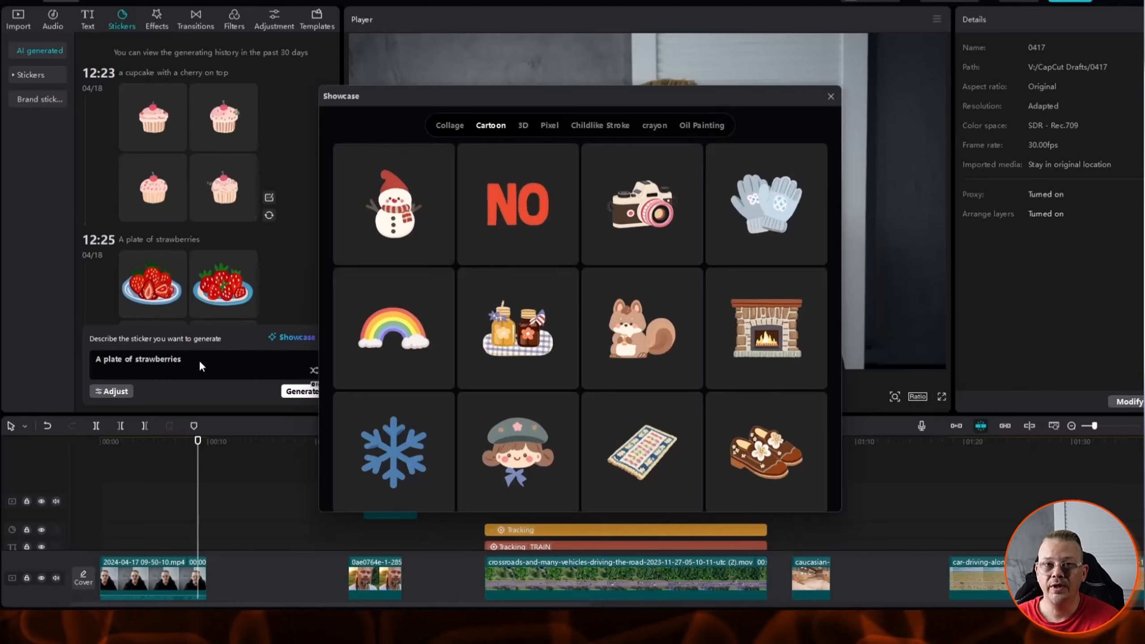
{"action": "left_click", "coordinate": [830, 98]}
{"action": "left_click", "coordinate": [40, 99]}
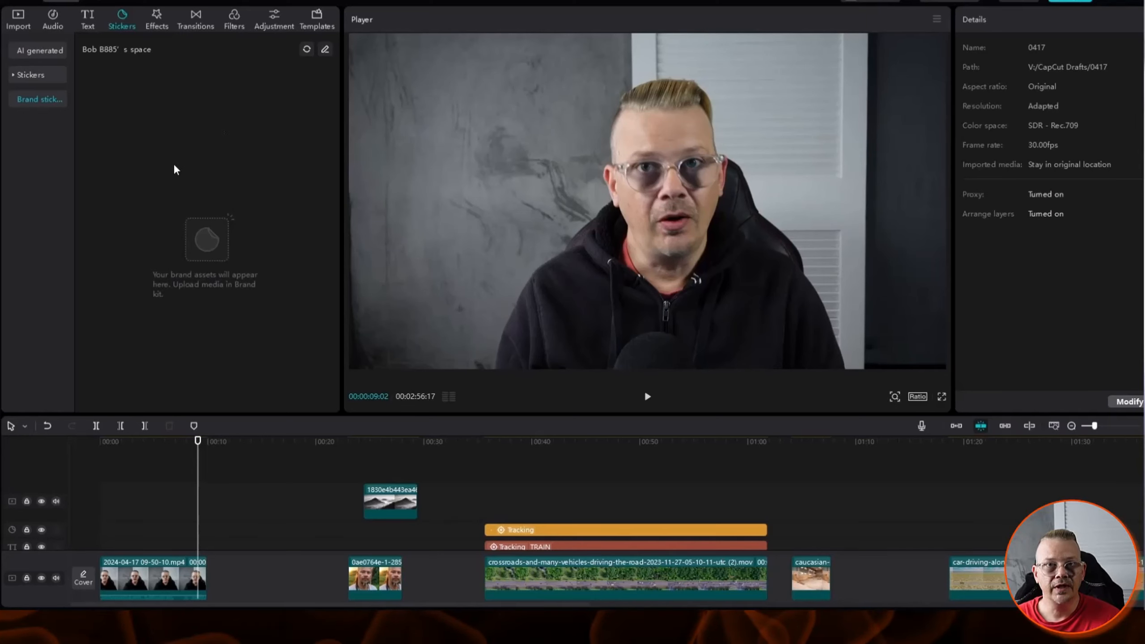
Open the effects library and browse the trending body effects
{"action": "left_click", "coordinate": [157, 19]}
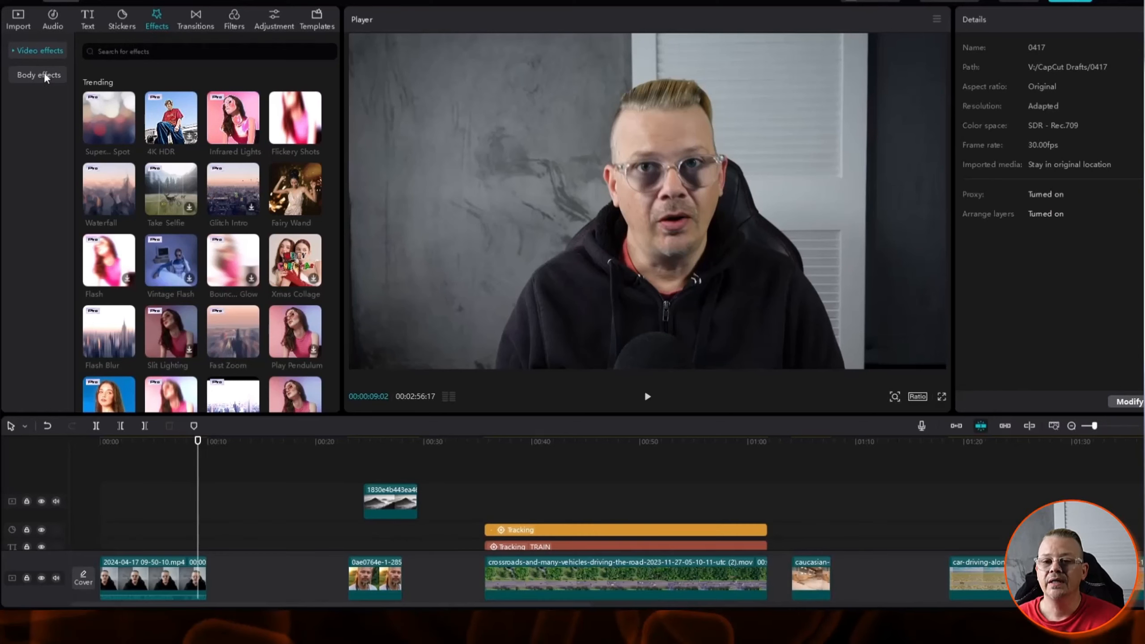
{"action": "left_click", "coordinate": [43, 76]}
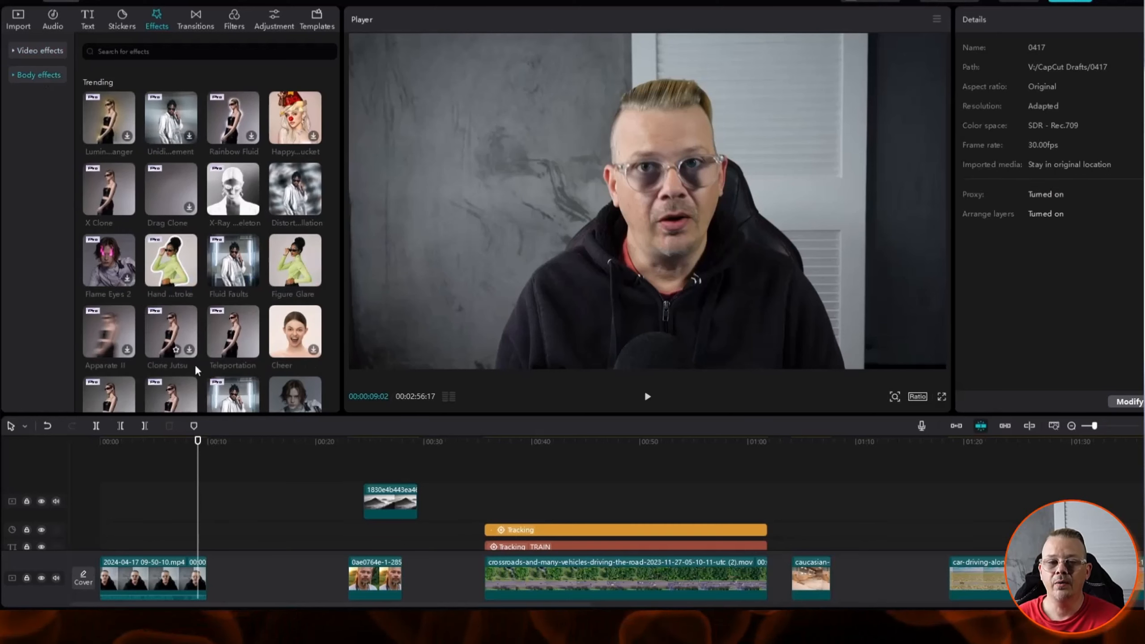
{"action": "scroll", "coordinate": [189, 315], "scroll_direction": "down", "scroll_amount": 3}
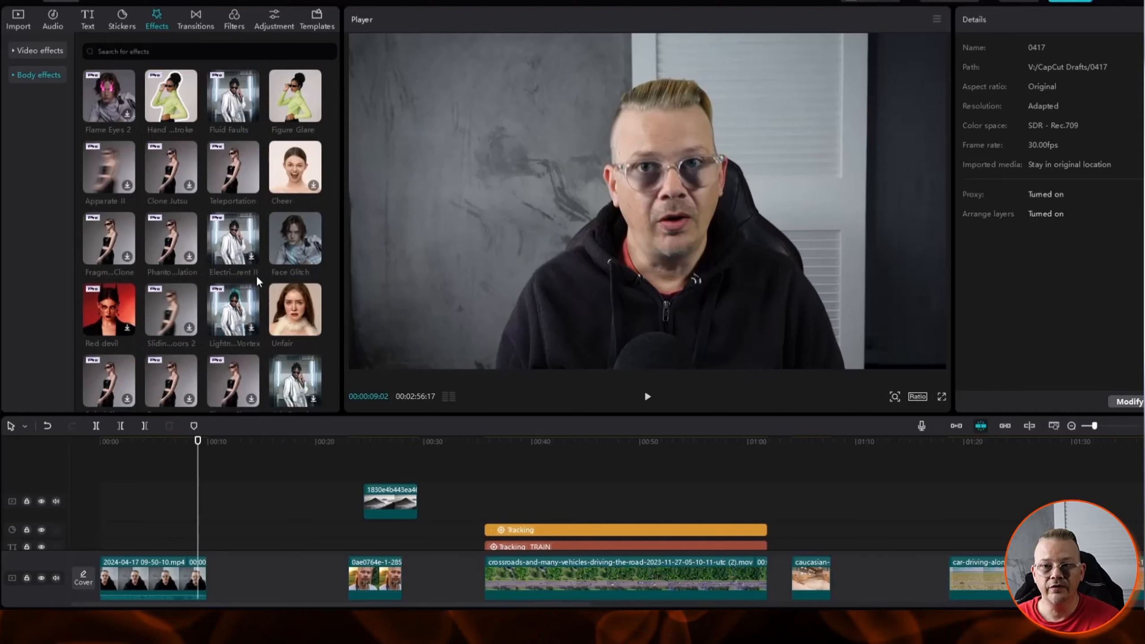
{"action": "scroll", "coordinate": [219, 269], "scroll_direction": "up", "scroll_amount": 3}
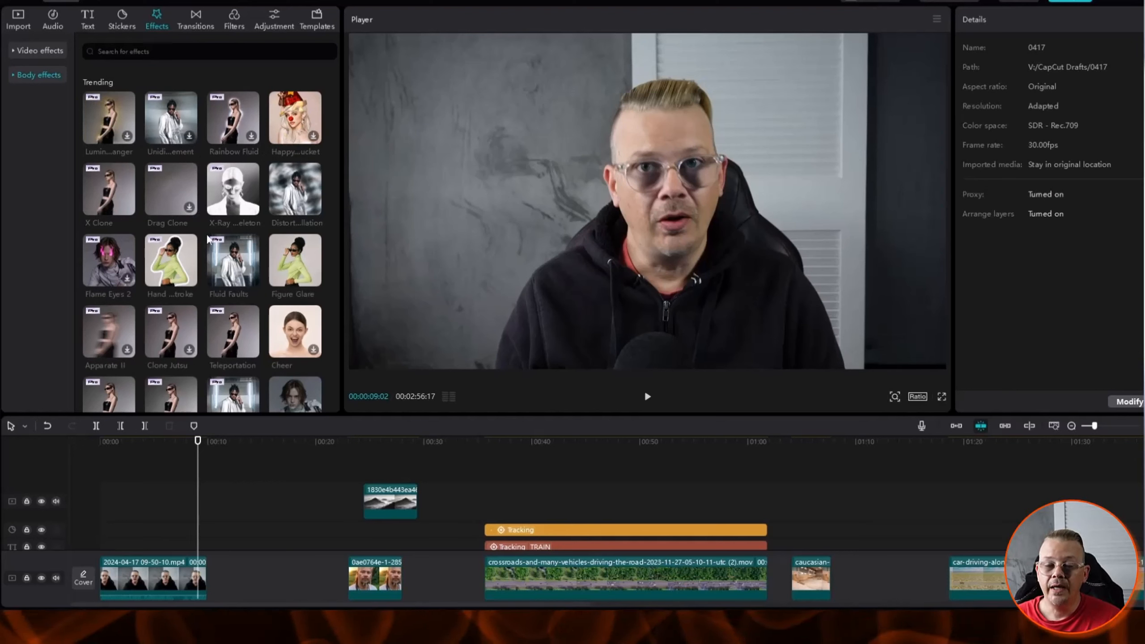
Move the playhead to 00:00:07:06 on the first clip and preview the distortion body effect beside the X-Ray skeleton effect
{"action": "left_click", "coordinate": [296, 205]}
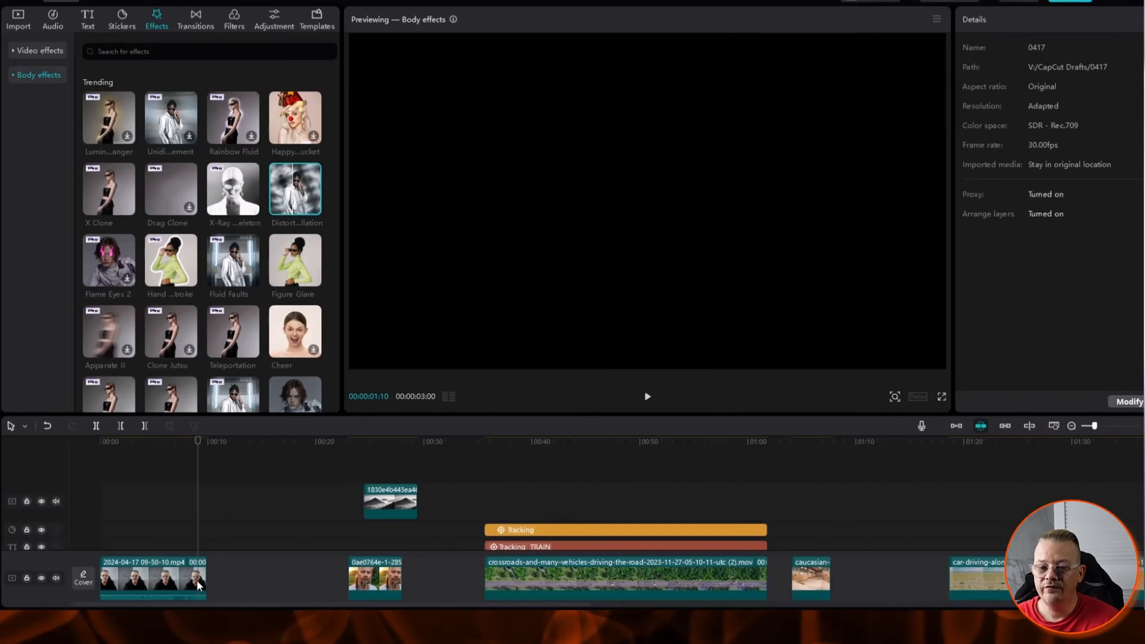
{"action": "left_click", "coordinate": [202, 449]}
{"action": "left_click_drag", "start_coordinate": [202, 448], "coordinate": [178, 450]}
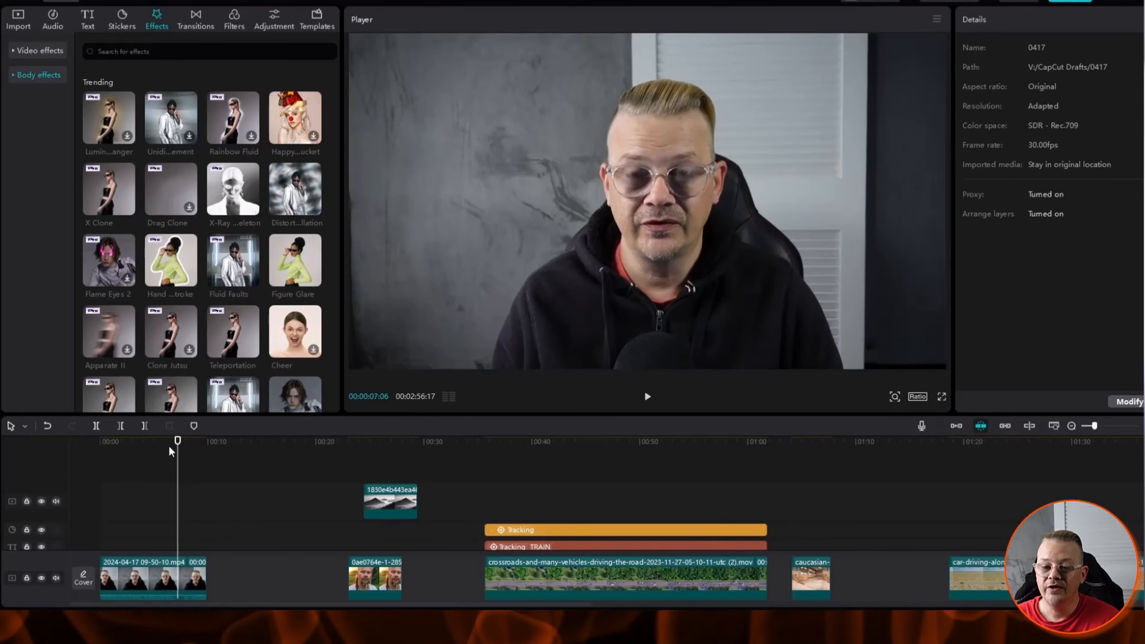
{"action": "left_click", "coordinate": [276, 208]}
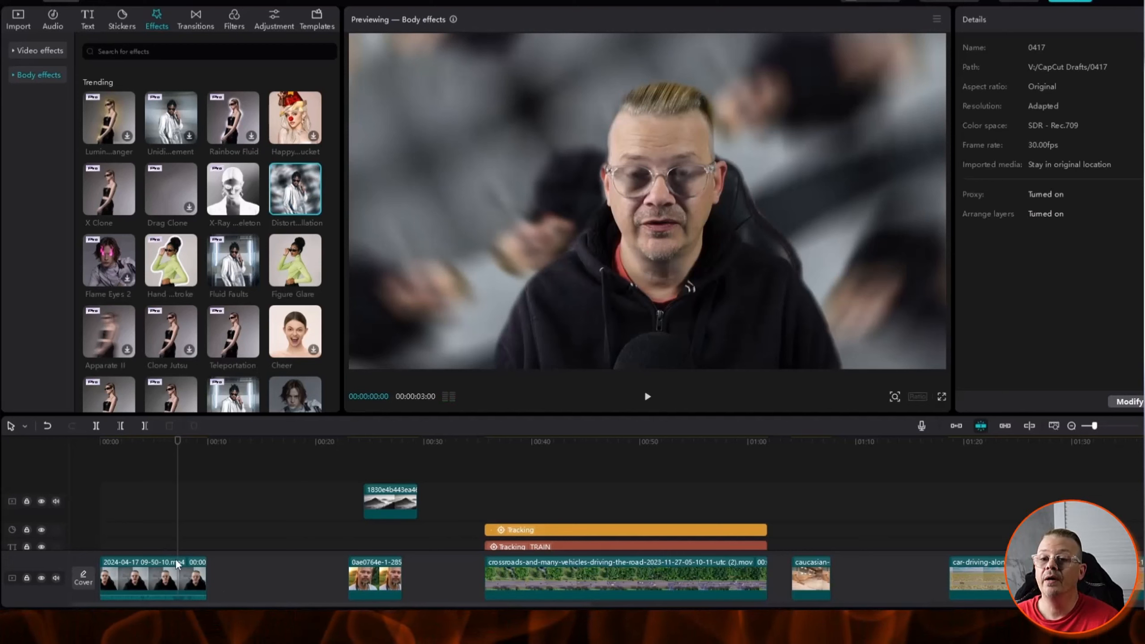
Preview further body effects on the first clip, including Figure Glare, Axis Rotation, the neon heart background and Lightning
{"action": "left_click", "coordinate": [286, 256]}
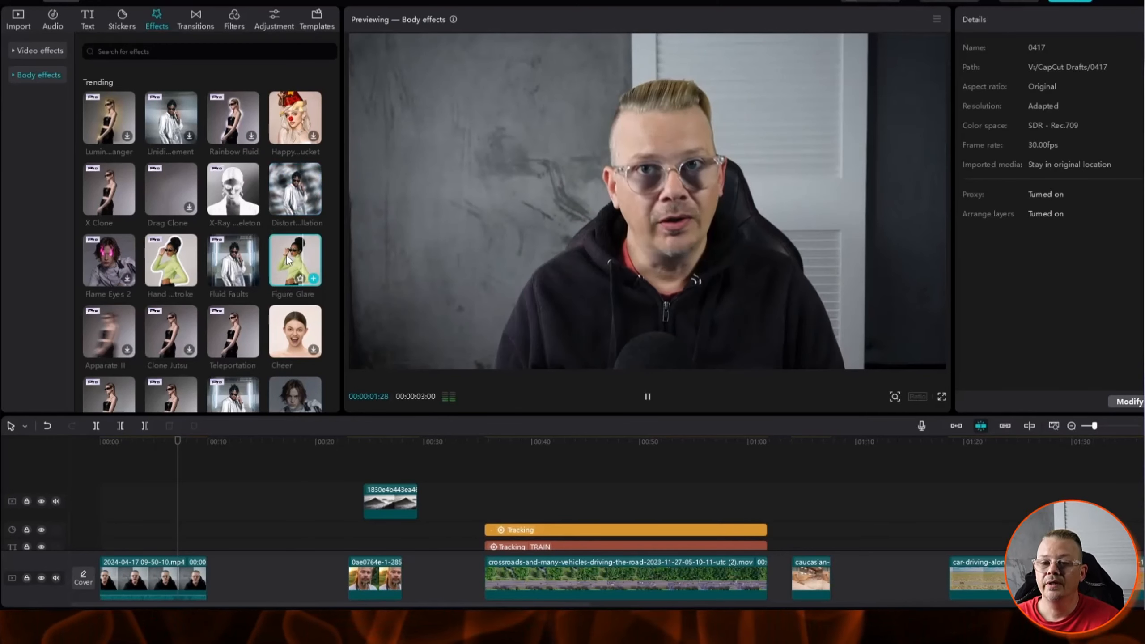
{"action": "left_click", "coordinate": [182, 275]}
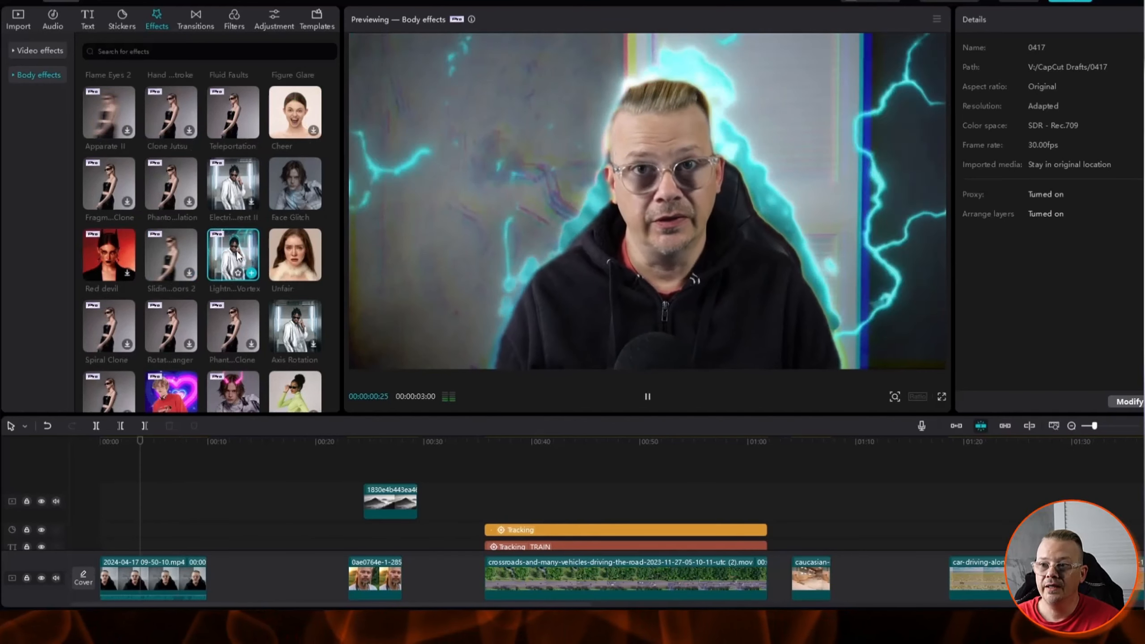
{"action": "left_click", "coordinate": [293, 328]}
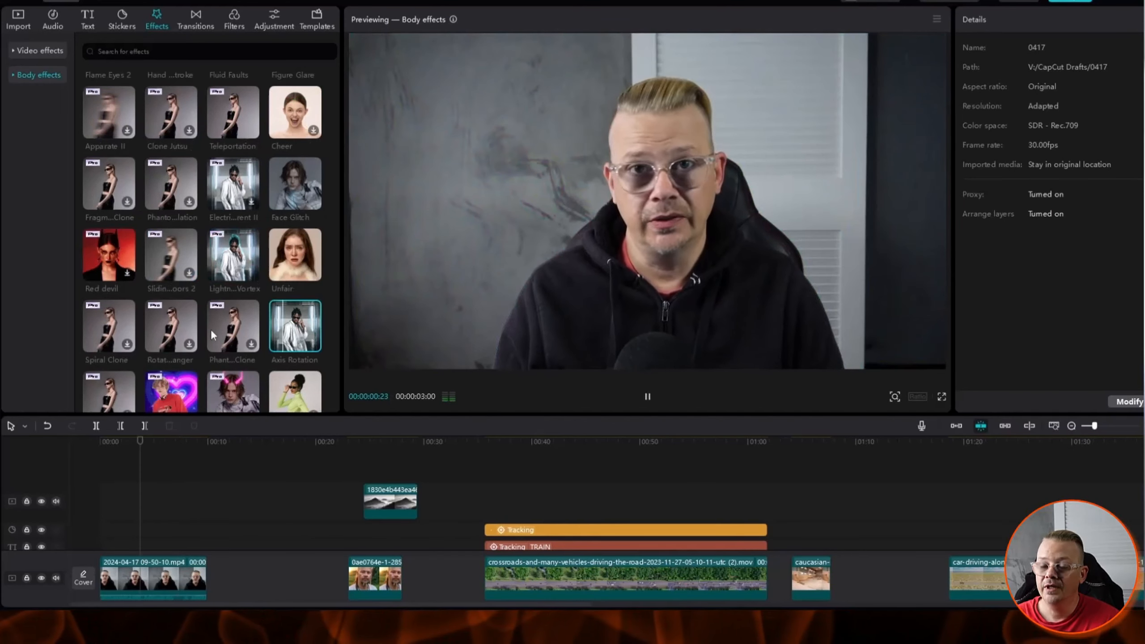
{"action": "left_click", "coordinate": [225, 324]}
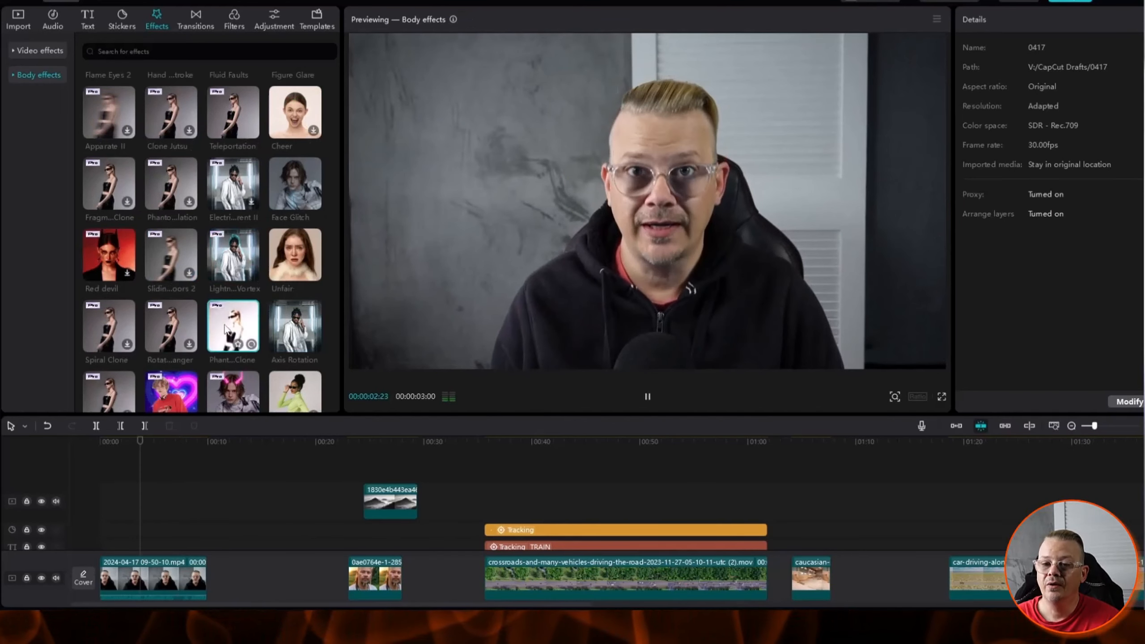
{"action": "left_click", "coordinate": [176, 326]}
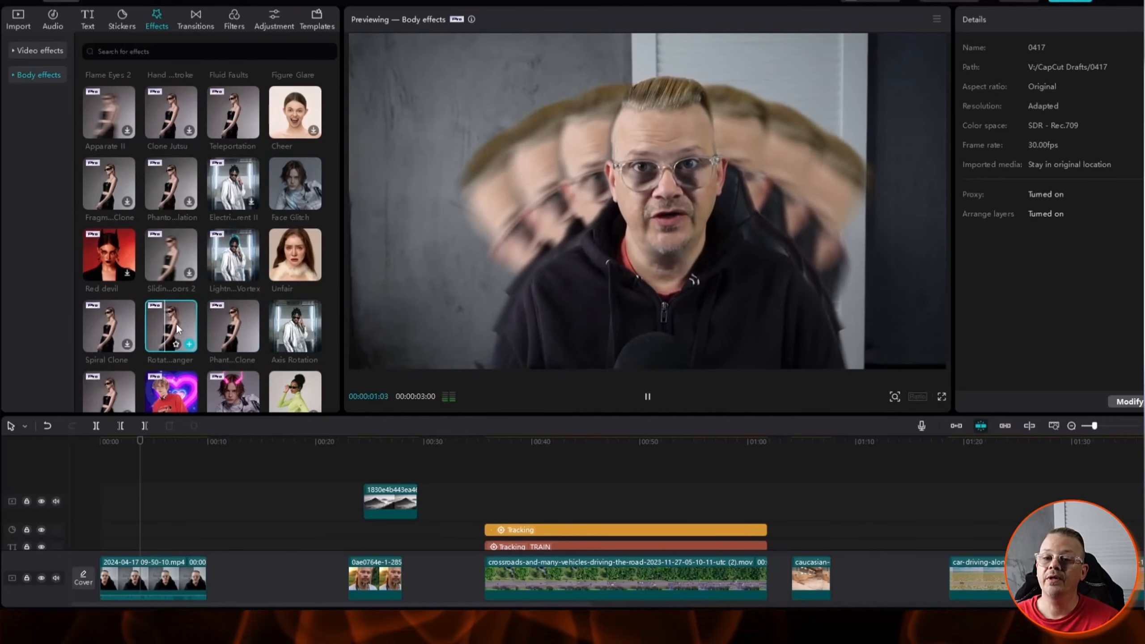
{"action": "left_click", "coordinate": [181, 391]}
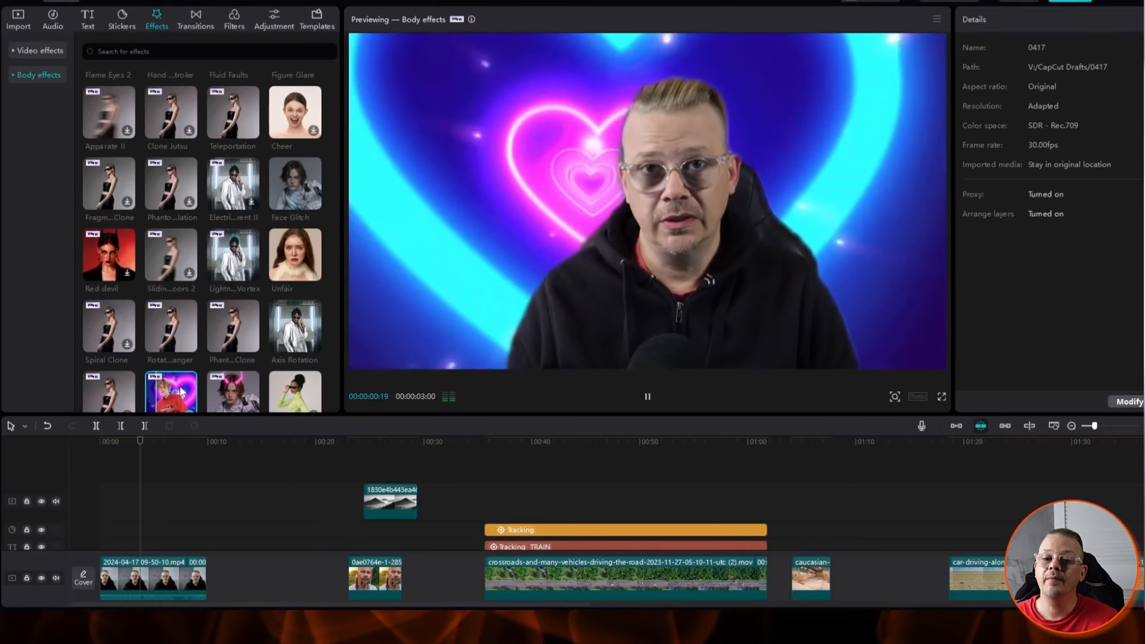
{"action": "scroll", "coordinate": [288, 122], "scroll_direction": "down", "scroll_amount": 5}
{"action": "left_click", "coordinate": [289, 122]}
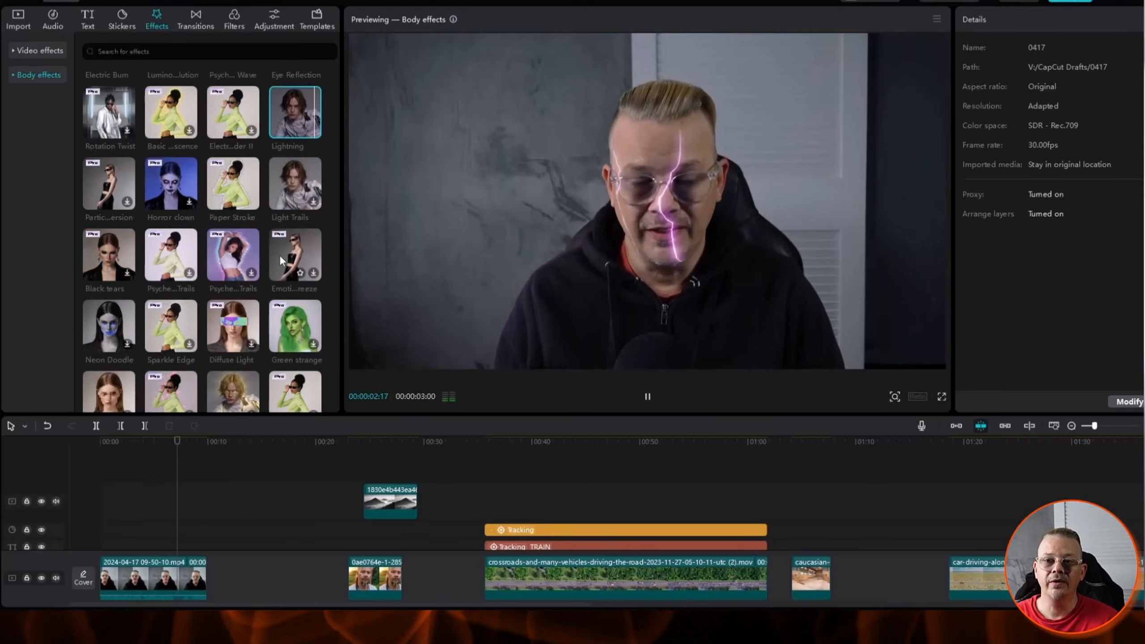
Preview the Tyndall Effect body effect on the first clip and return to the start of the body effects list
{"action": "scroll", "coordinate": [244, 252], "scroll_direction": "down", "scroll_amount": 3}
{"action": "left_click", "coordinate": [227, 232]}
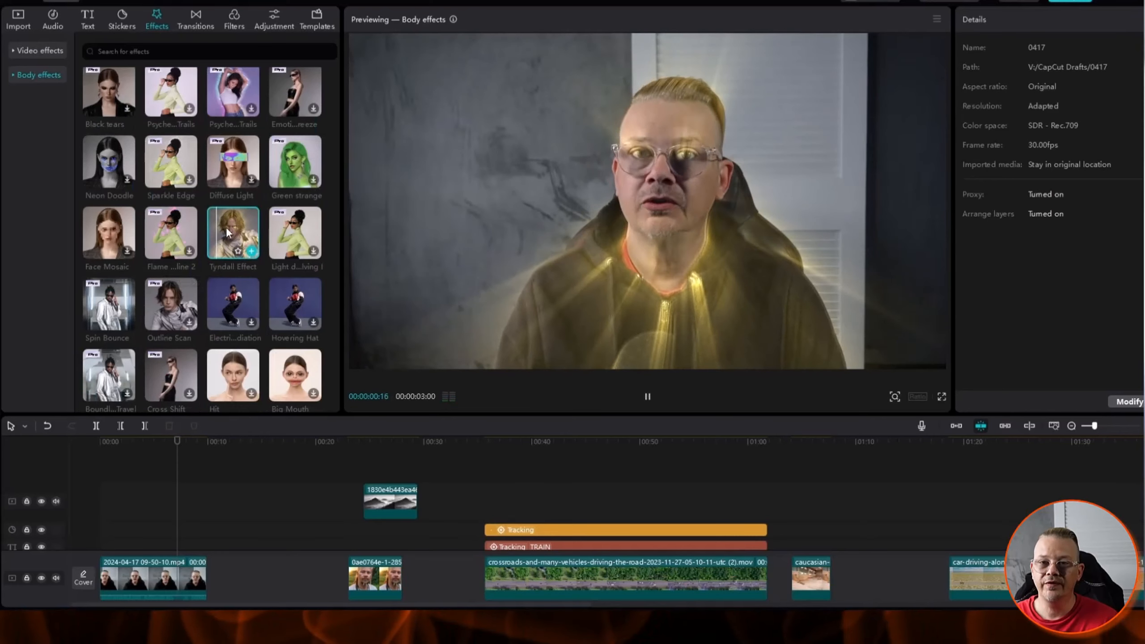
{"action": "scroll", "coordinate": [107, 139], "scroll_direction": "up", "scroll_amount": 10}
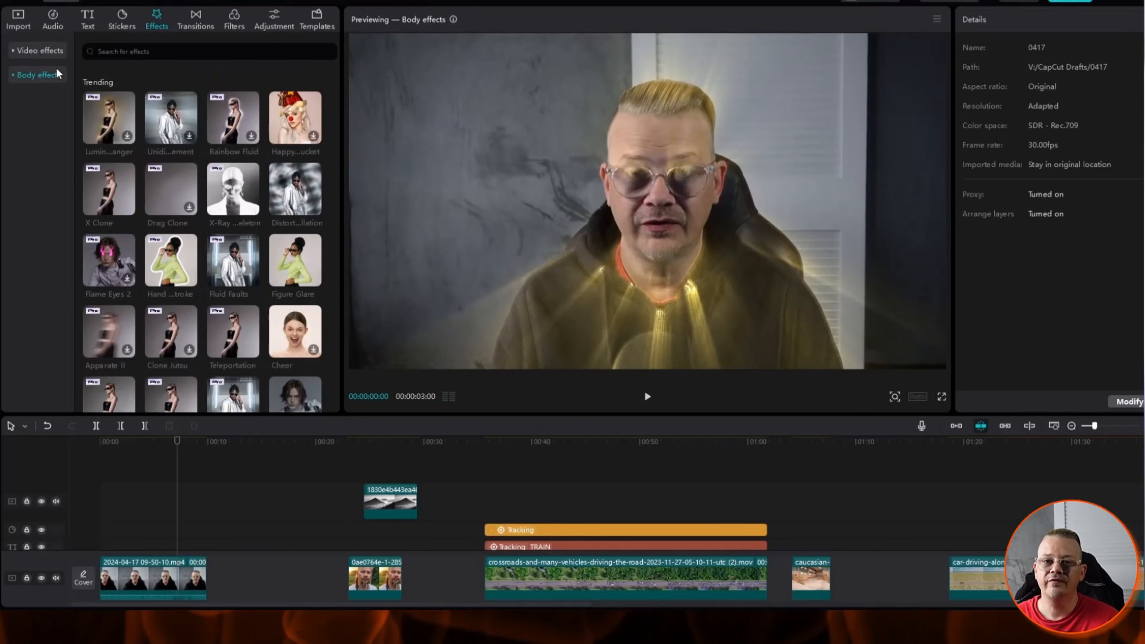
Open the video effects and browse the Trending collection
{"action": "left_click", "coordinate": [53, 50]}
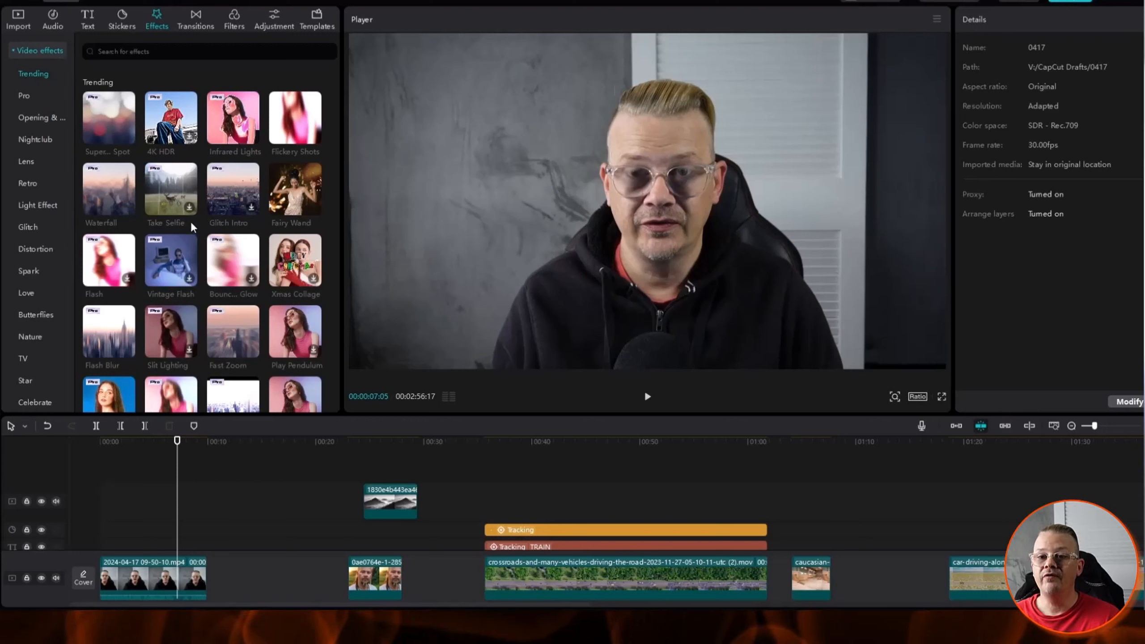
{"action": "scroll", "coordinate": [191, 219], "scroll_direction": "down", "scroll_amount": 3}
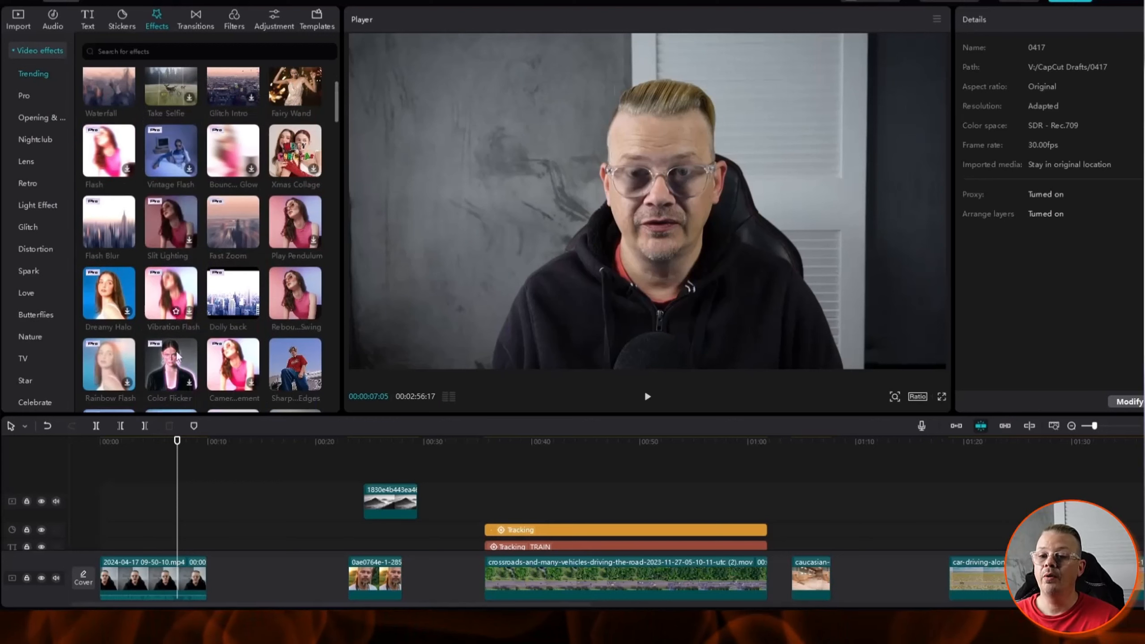
{"action": "scroll", "coordinate": [183, 319], "scroll_direction": "down", "scroll_amount": 4}
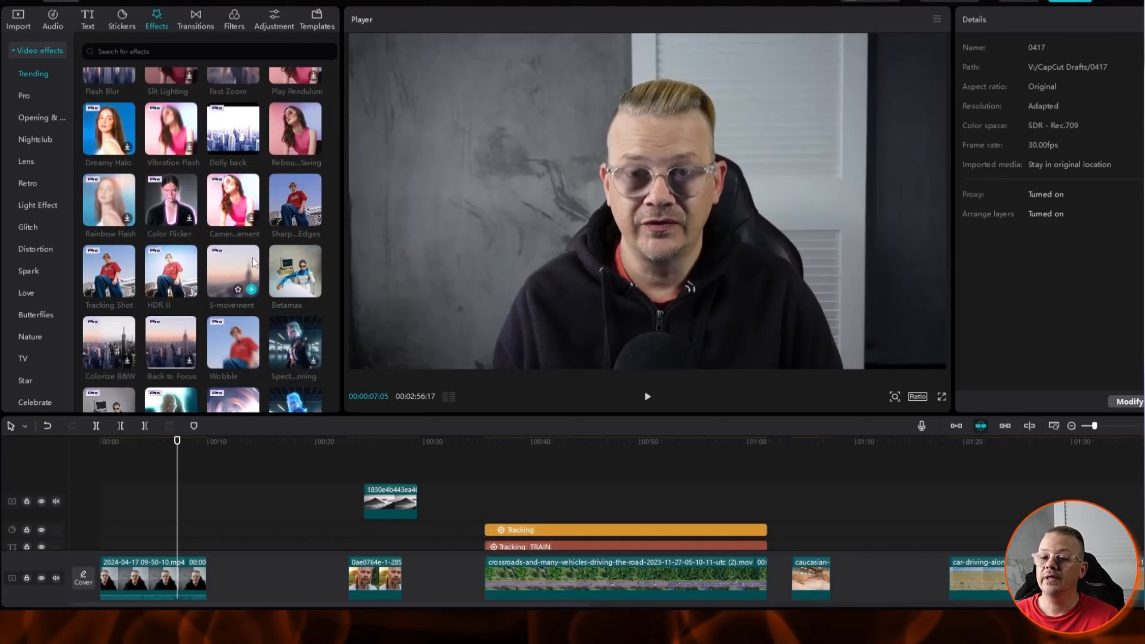
{"action": "scroll", "coordinate": [290, 377], "scroll_direction": "down", "scroll_amount": 8}
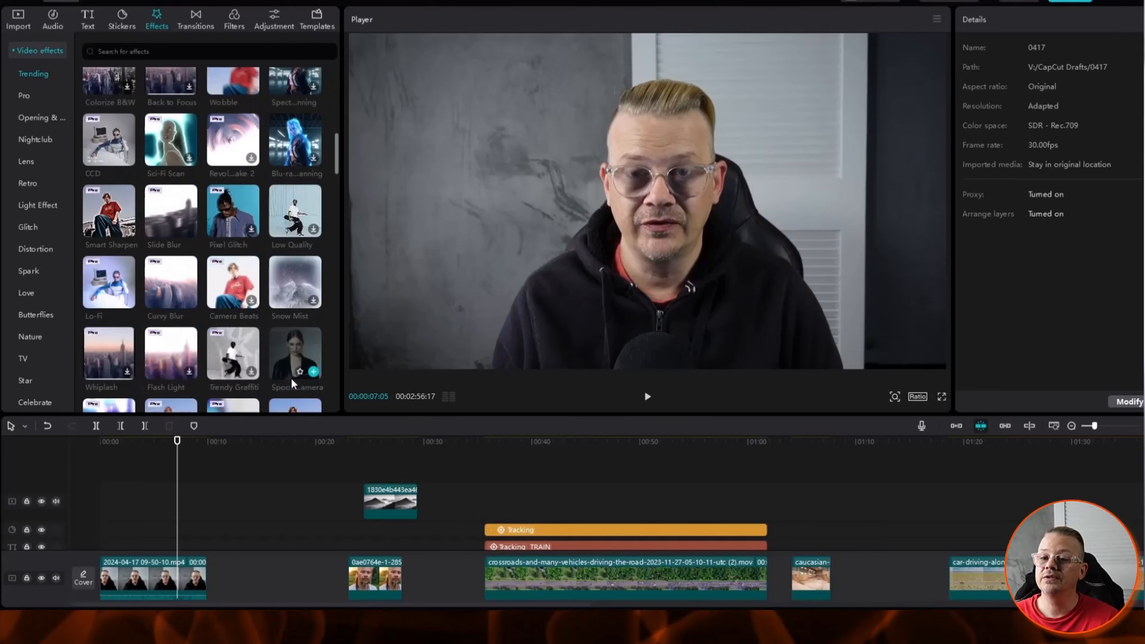
{"action": "scroll", "coordinate": [291, 378], "scroll_direction": "up", "scroll_amount": 15}
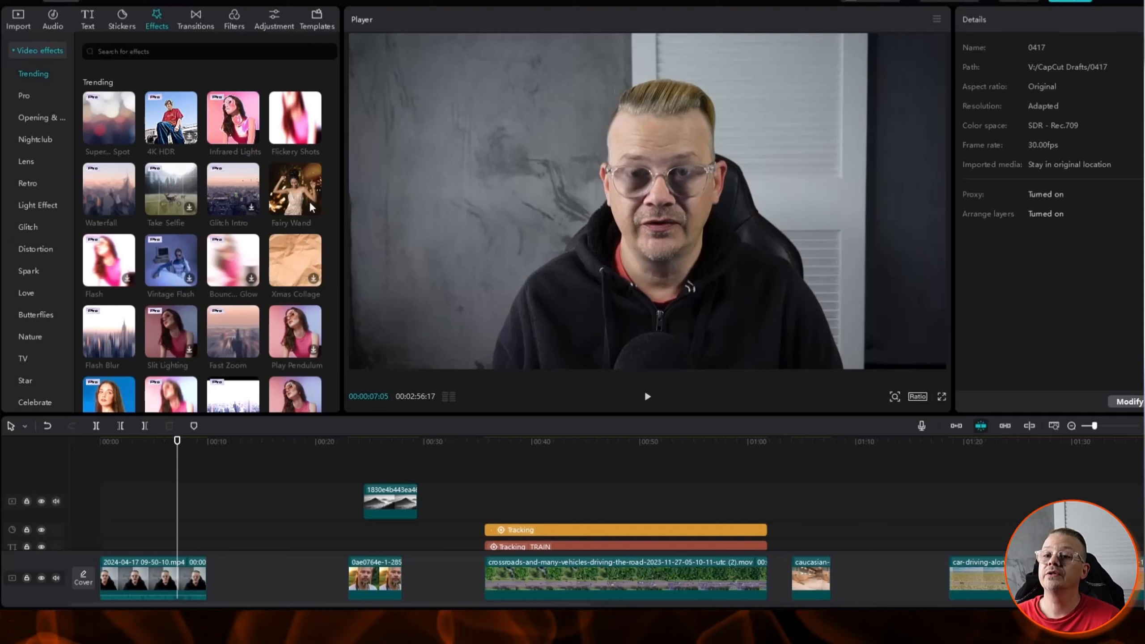
Preview Flickery Shots on the first clip and on the crossroads footage at 00:00:40:14, and try Fairy Wand there
{"action": "left_click", "coordinate": [294, 111]}
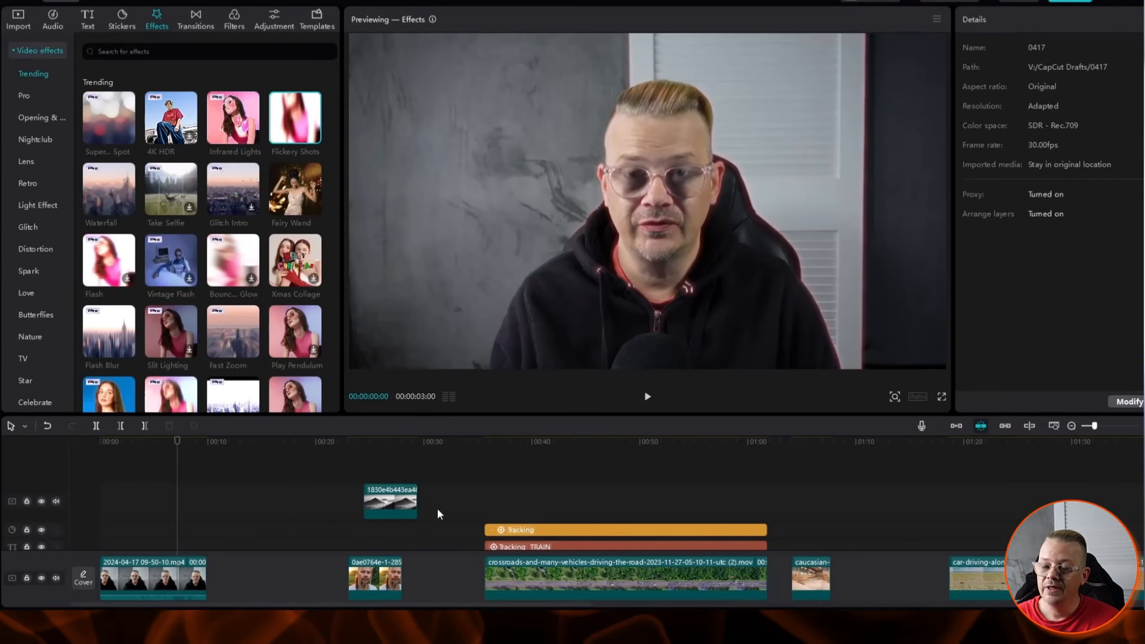
{"action": "left_click", "coordinate": [537, 440]}
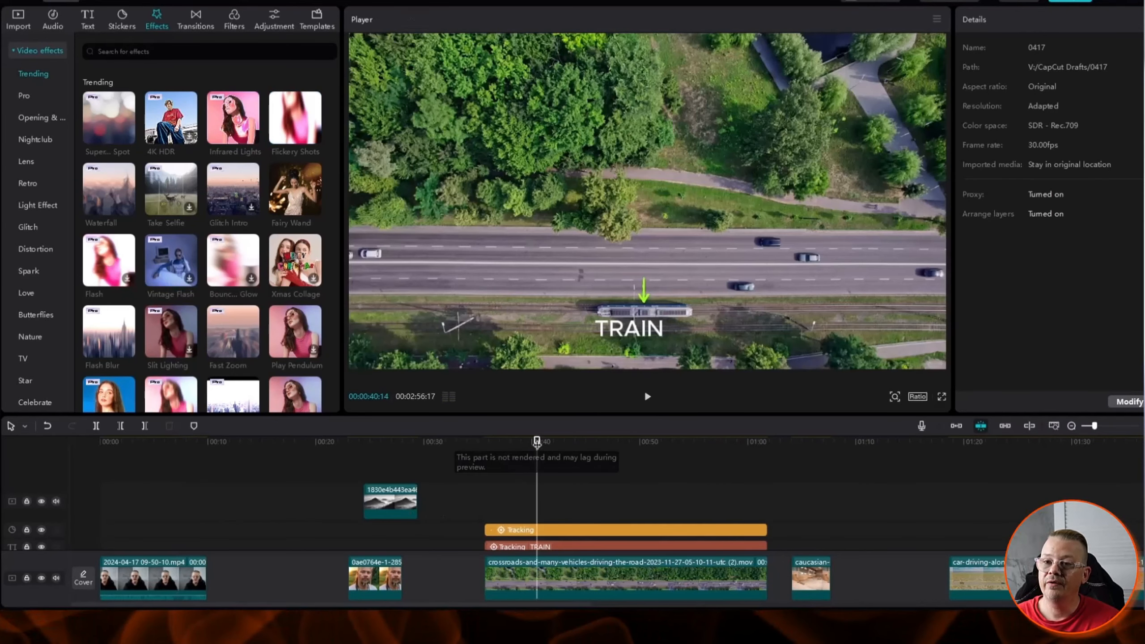
{"action": "left_click", "coordinate": [288, 127]}
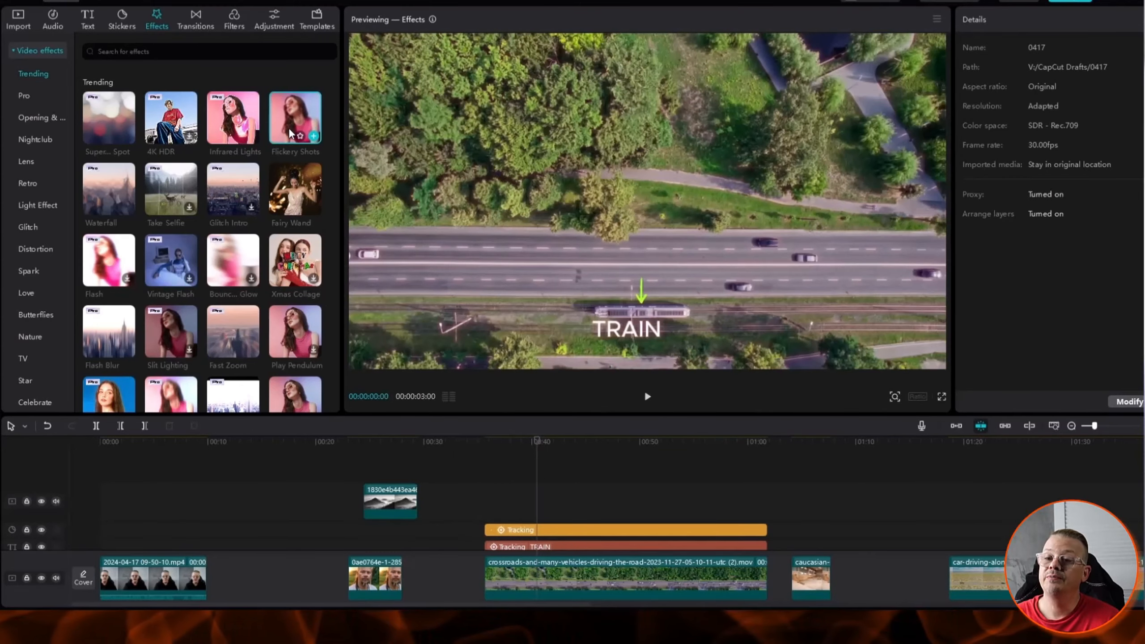
{"action": "left_click", "coordinate": [282, 182]}
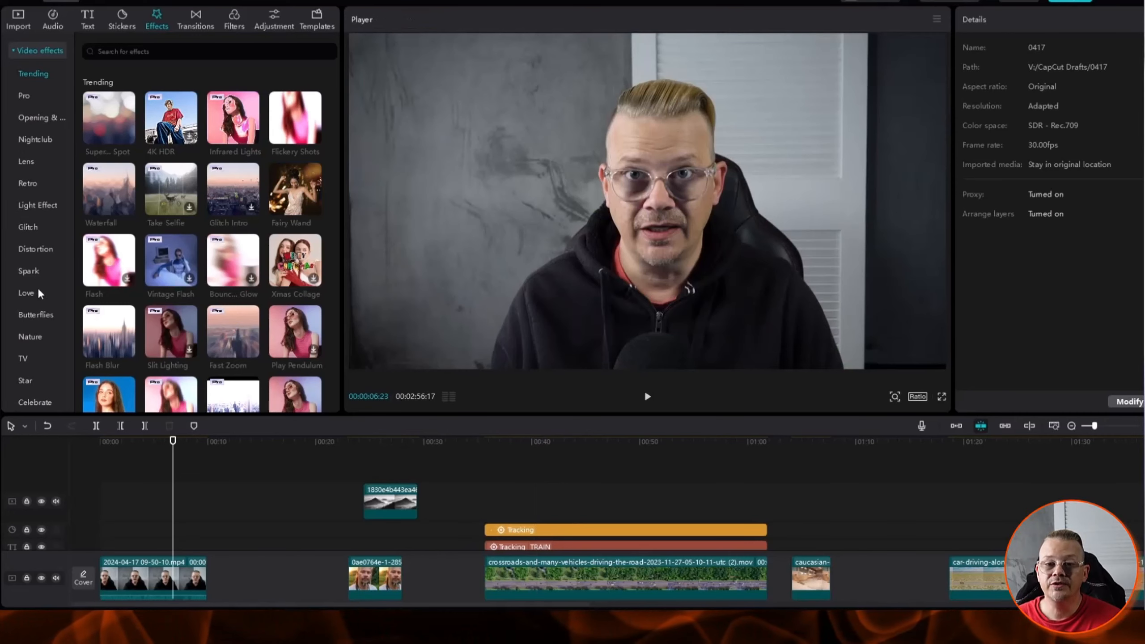
Browse the video effect categories and preview the 1998, TV lines and Retro Cam effects from the TV category on the first clip
{"action": "scroll", "coordinate": [37, 288], "scroll_direction": "down", "scroll_amount": 5}
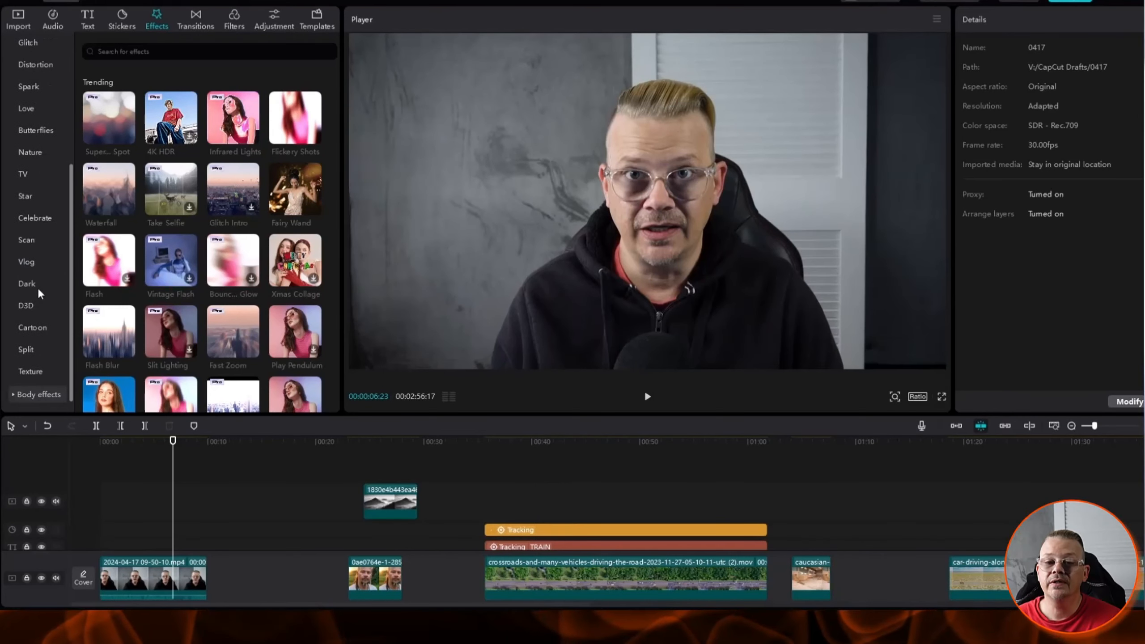
{"action": "scroll", "coordinate": [37, 286], "scroll_direction": "up", "scroll_amount": 3}
{"action": "left_click", "coordinate": [36, 288]}
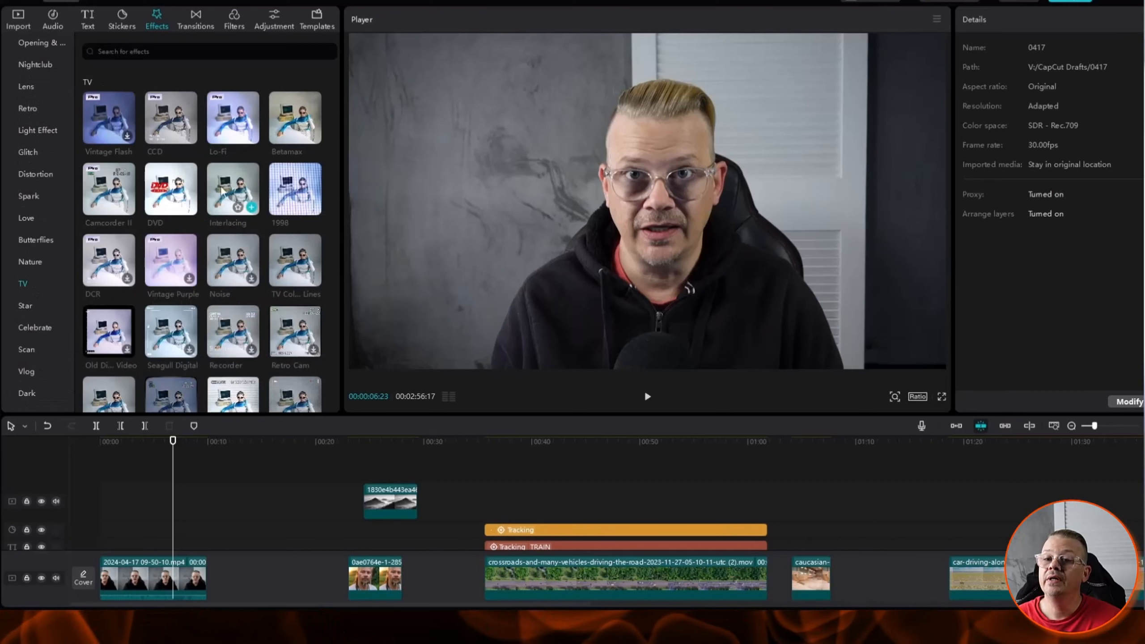
{"action": "left_click", "coordinate": [290, 194]}
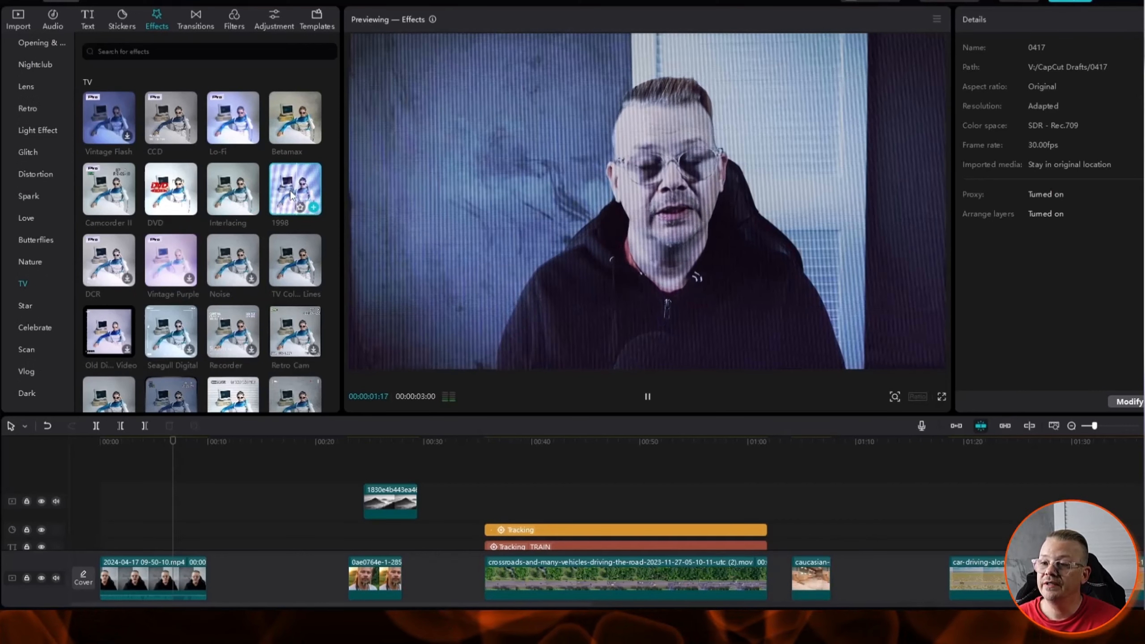
{"action": "left_click", "coordinate": [293, 271]}
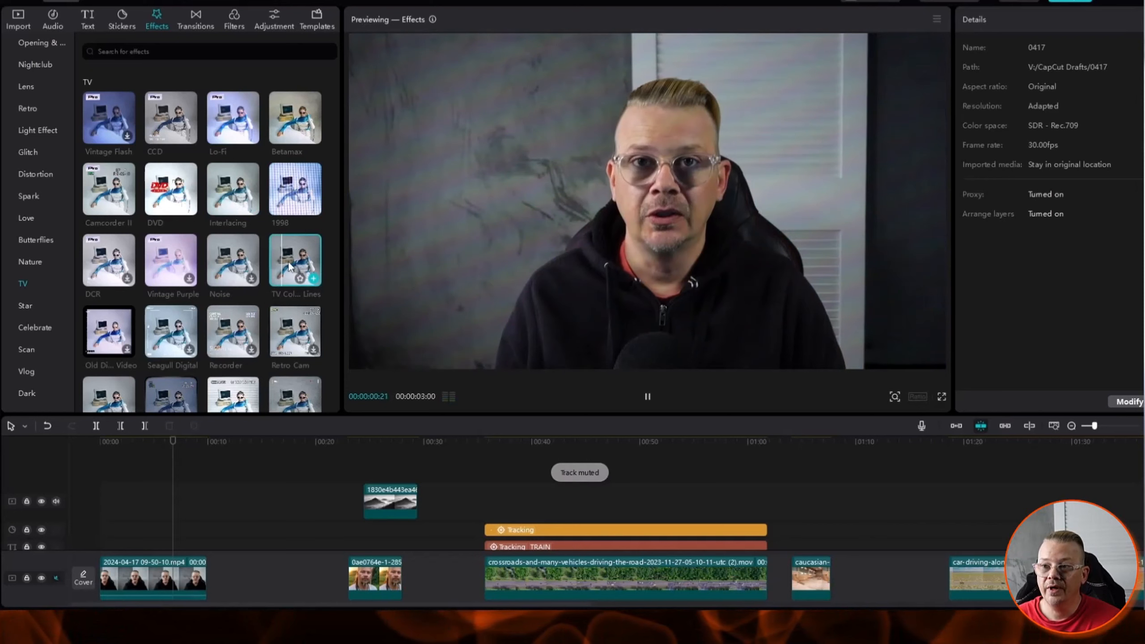
{"action": "left_click", "coordinate": [294, 321]}
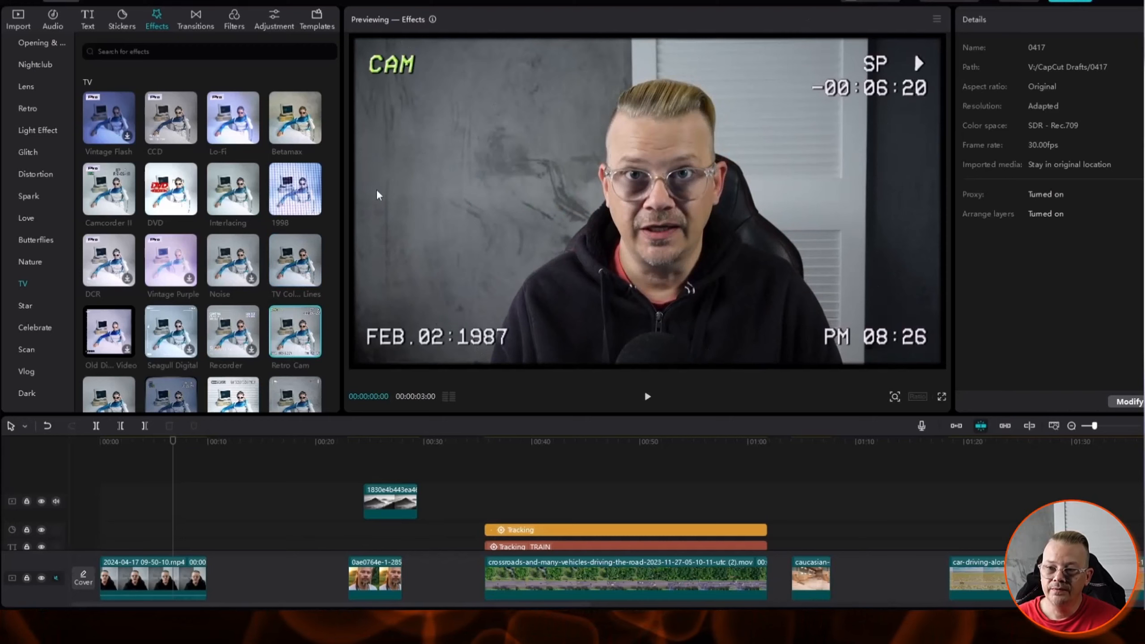
Preview the blue scanning effect from the Scan category and Countdown 2 from the Celebrate category on the first clip
{"action": "left_click", "coordinate": [26, 349]}
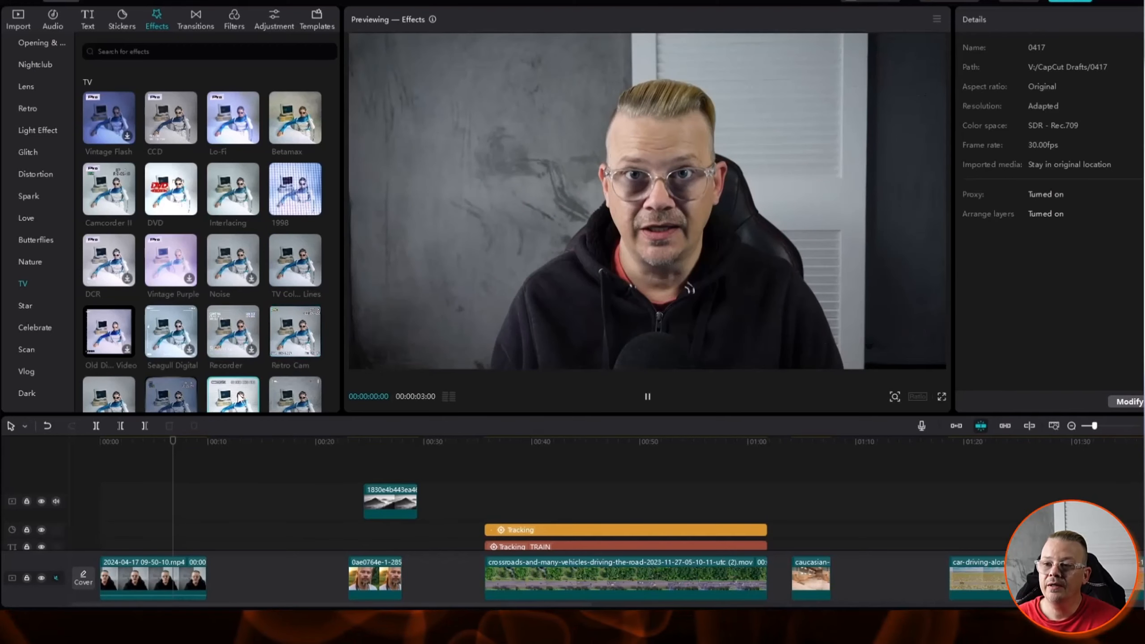
{"action": "left_click", "coordinate": [121, 199]}
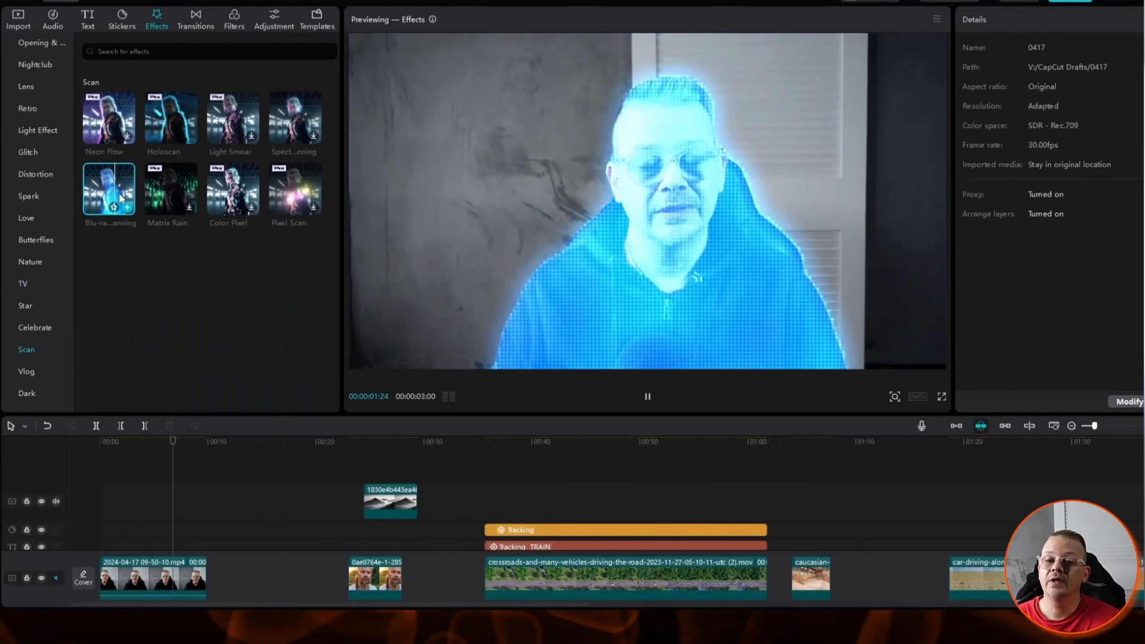
{"action": "left_click", "coordinate": [37, 328]}
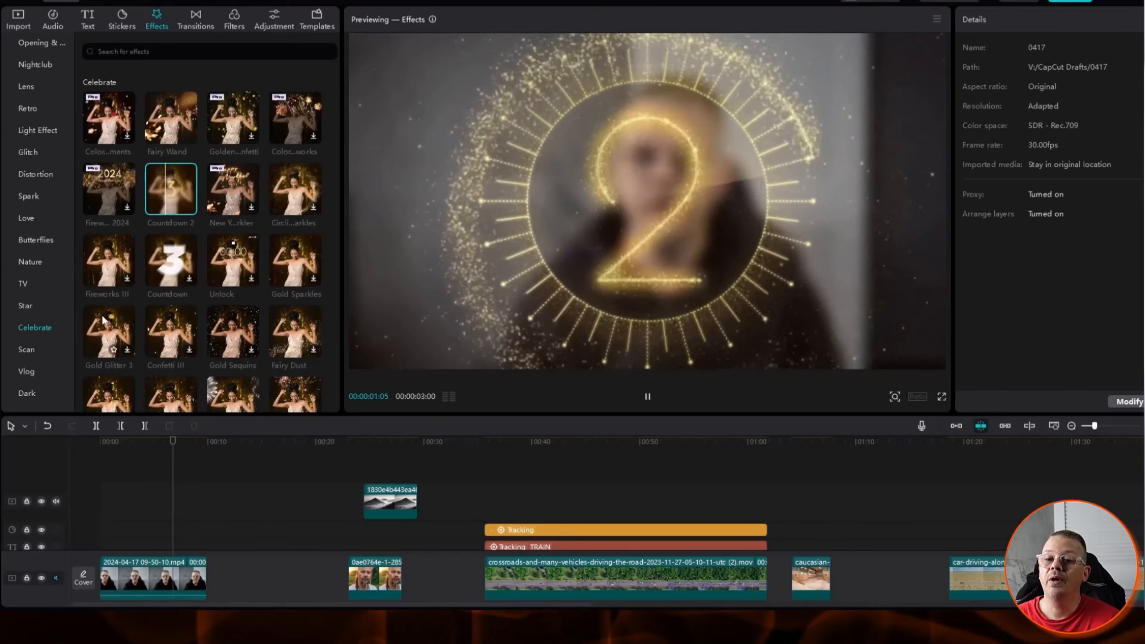
Select the first clip, view its AI stylize options with the Video effects styles, and move the playhead to 00:00:06:13
{"action": "left_click", "coordinate": [156, 582]}
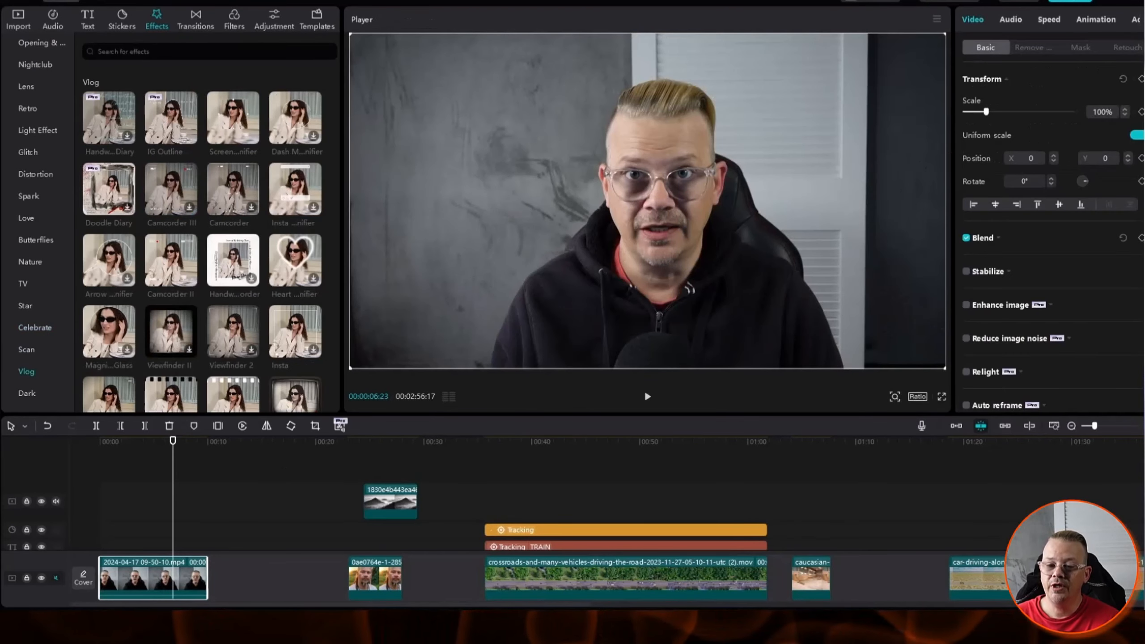
{"action": "scroll", "coordinate": [1051, 18], "scroll_direction": "right", "scroll_amount": 3}
{"action": "left_click", "coordinate": [1114, 19]}
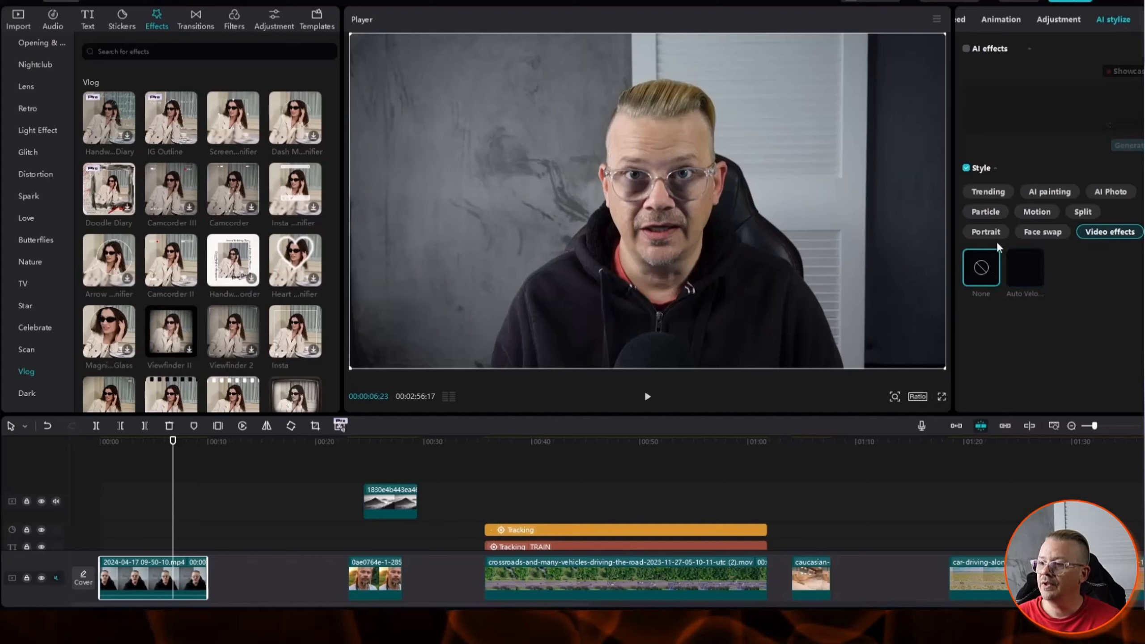
{"action": "left_click", "coordinate": [170, 441]}
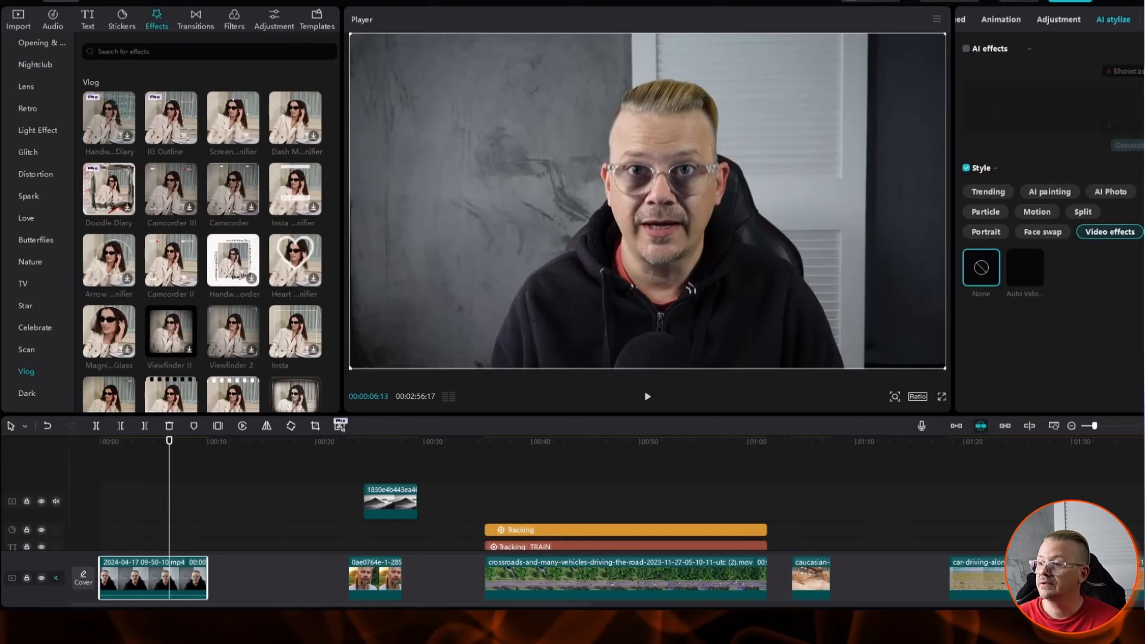
{"action": "left_click", "coordinate": [1143, 19]}
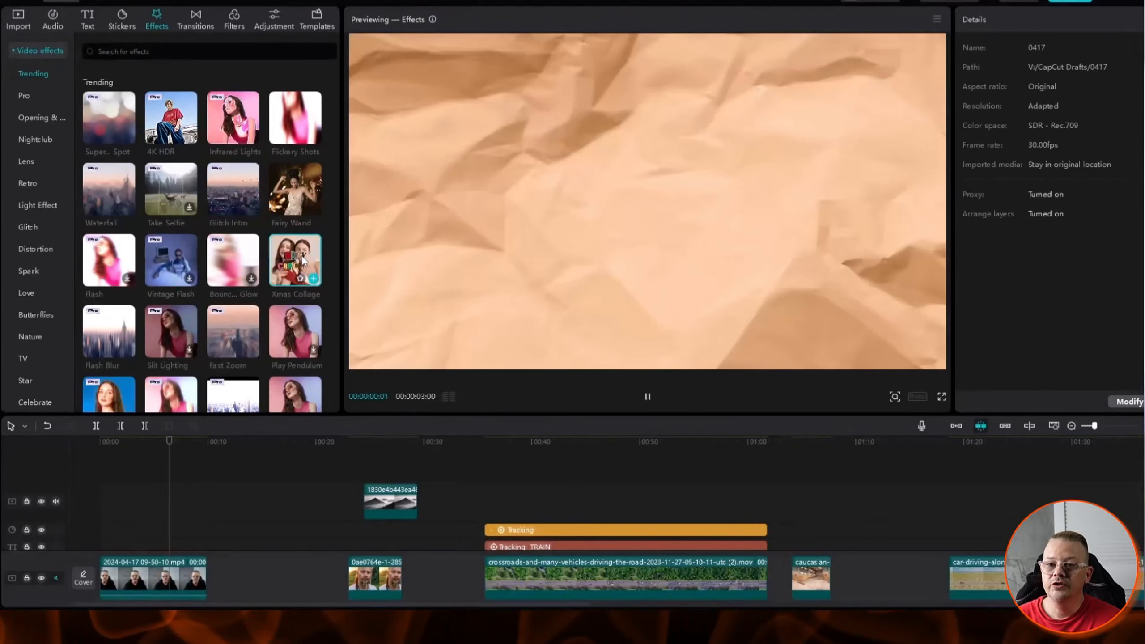
Preview more trending video effects on the first clip, including Xmas Collage, the sharpened edges effect and Betamax
{"action": "scroll", "coordinate": [302, 254], "scroll_direction": "down", "scroll_amount": 2}
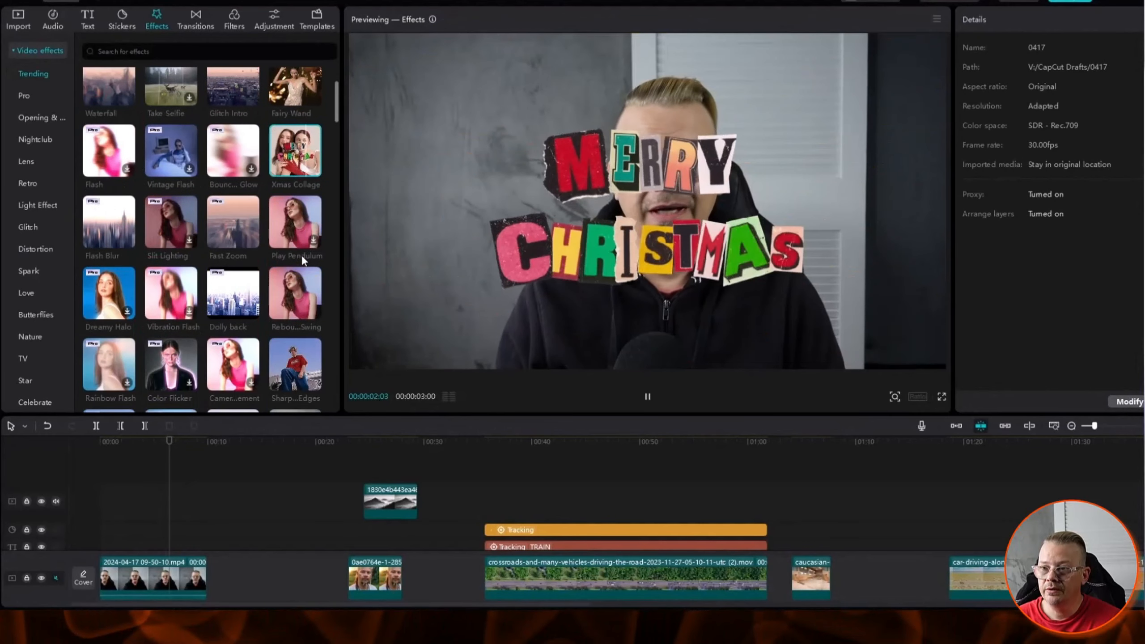
{"action": "scroll", "coordinate": [301, 255], "scroll_direction": "down", "scroll_amount": 1}
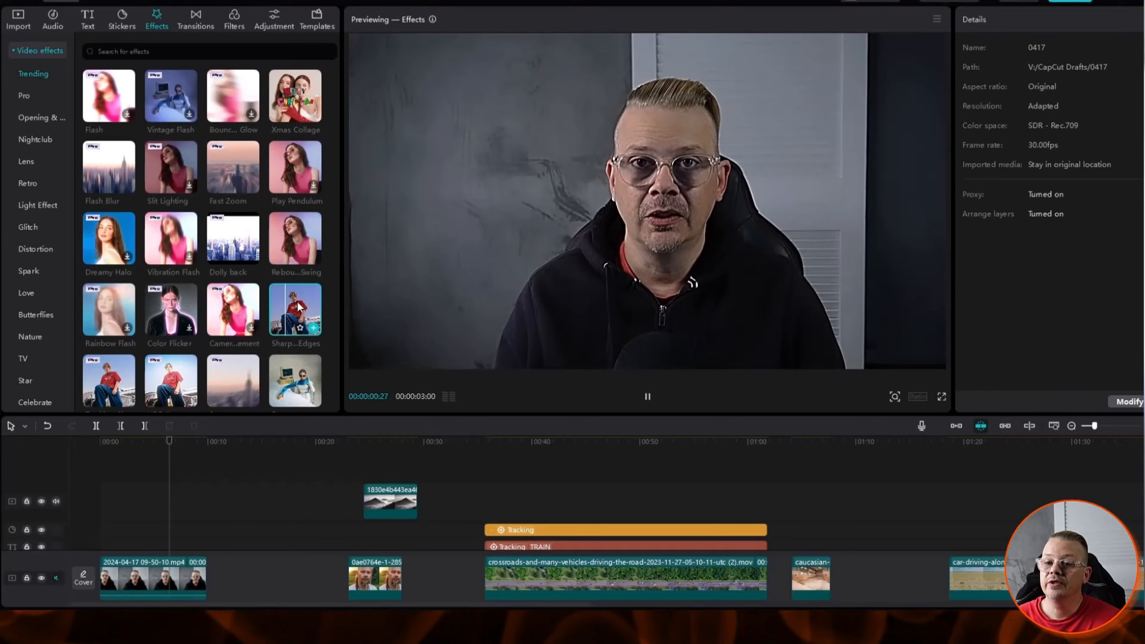
{"action": "scroll", "coordinate": [298, 302], "scroll_direction": "down", "scroll_amount": 1}
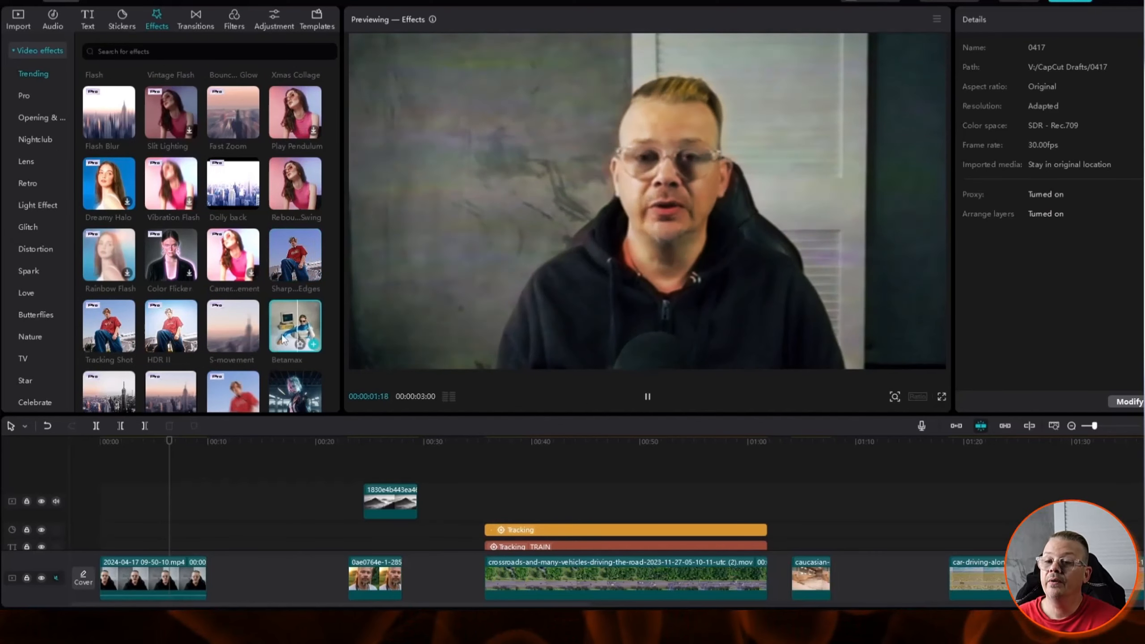
{"action": "scroll", "coordinate": [289, 322], "scroll_direction": "down", "scroll_amount": 2}
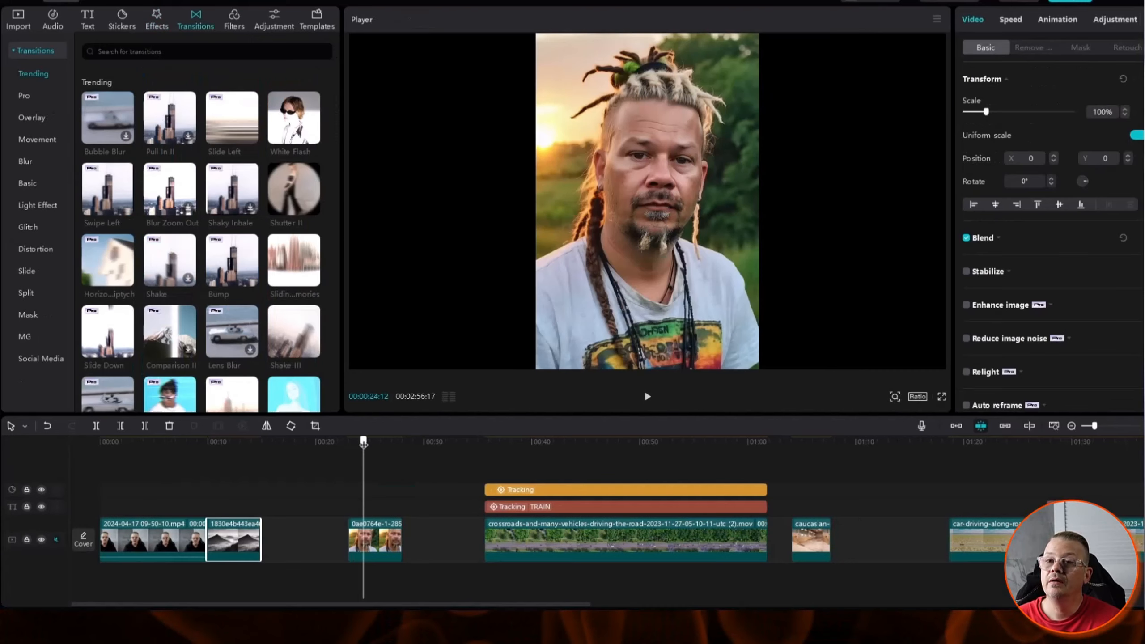
Move the mountain clip away from the first clip and place the skate park clip directly after the first clip on the main track
{"action": "left_click", "coordinate": [800, 538]}
{"action": "left_click_drag", "start_coordinate": [228, 539], "coordinate": [316, 547]}
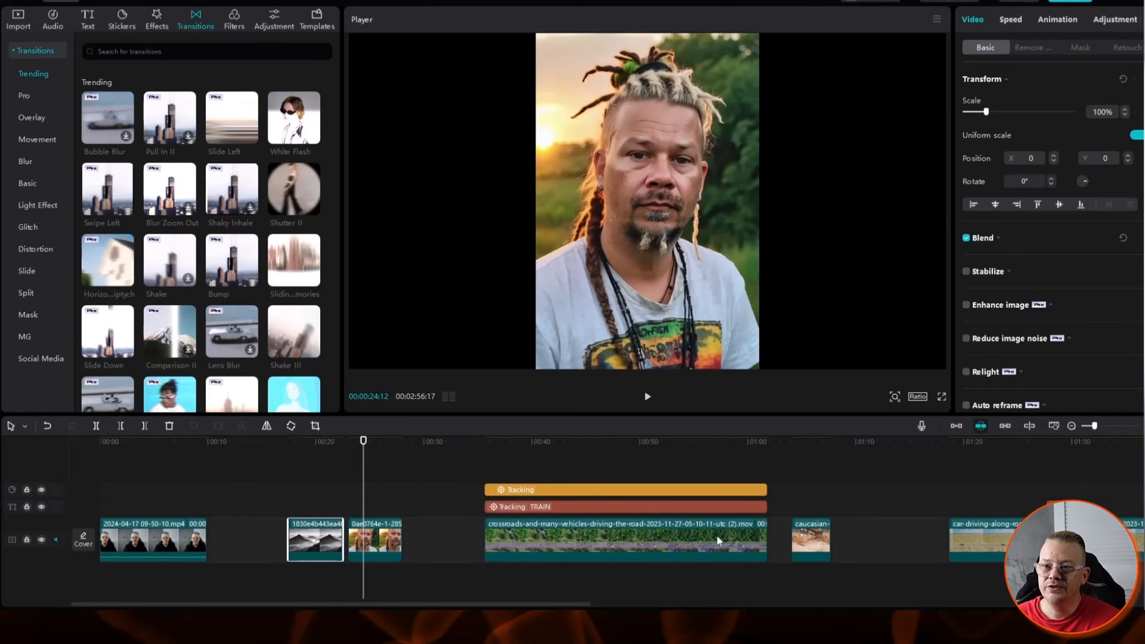
{"action": "left_click_drag", "start_coordinate": [807, 539], "coordinate": [232, 535]}
{"action": "left_click", "coordinate": [211, 445]}
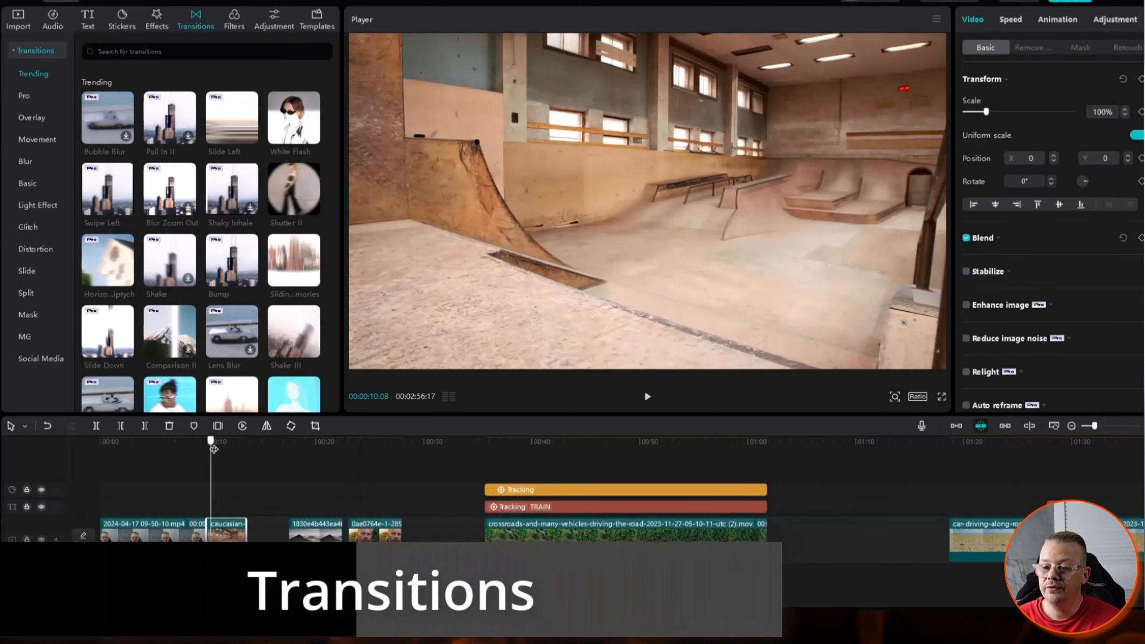
Add the Shake III transition between the first clip and the skate park clip, accepting duplicate frames, and play it from 00:00:08:24
{"action": "left_click_drag", "start_coordinate": [214, 449], "coordinate": [195, 472]}
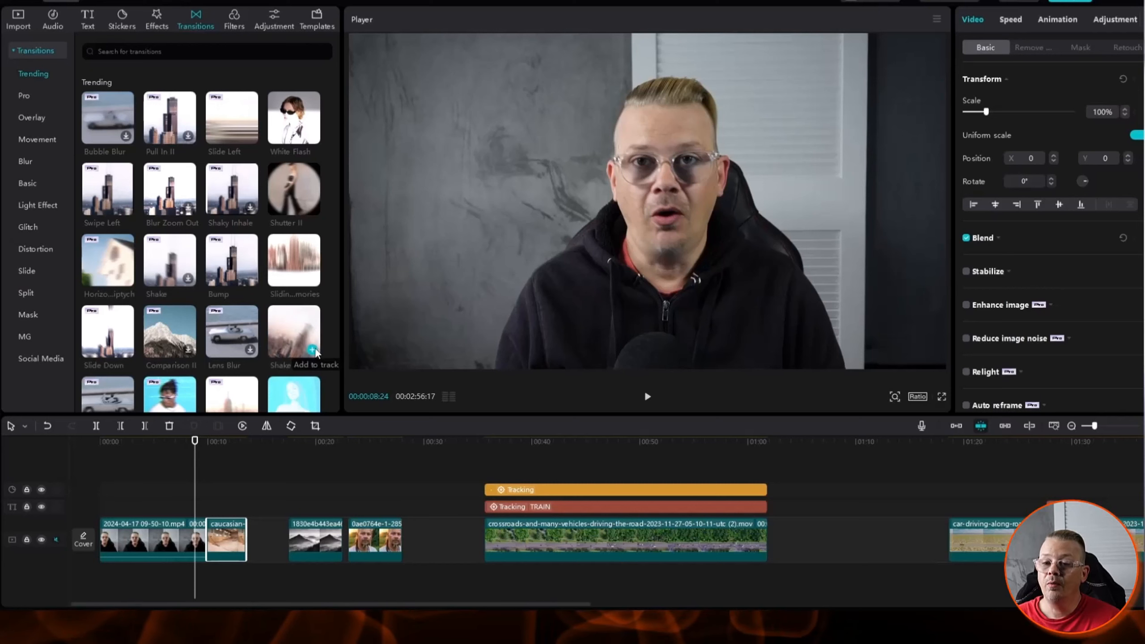
{"action": "left_click_drag", "start_coordinate": [298, 332], "coordinate": [202, 537]}
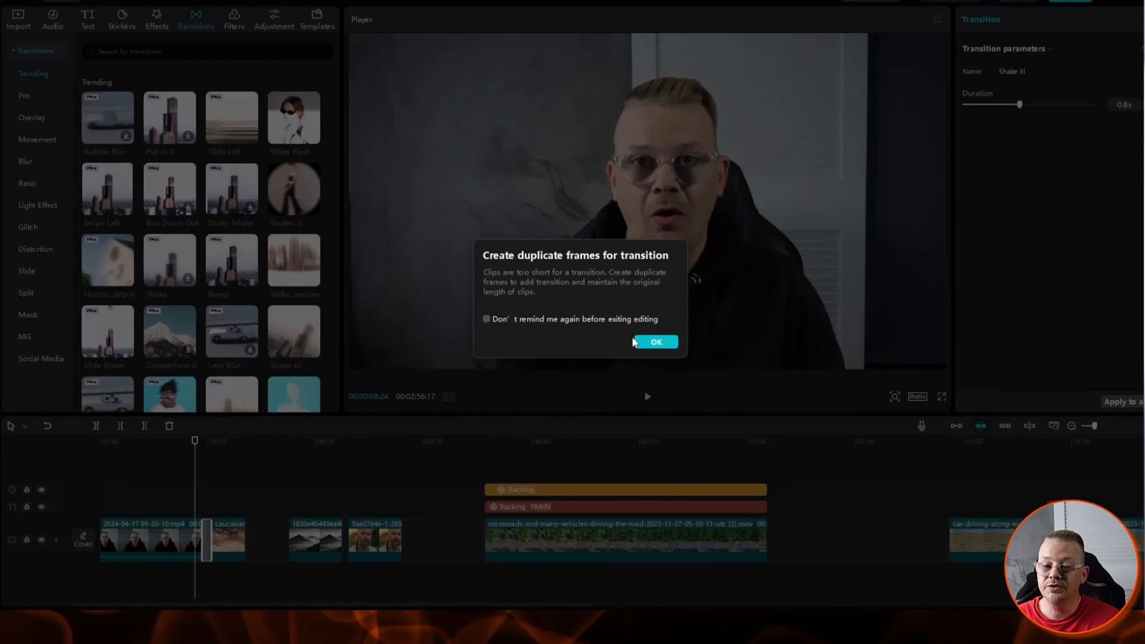
{"action": "left_click", "coordinate": [656, 341]}
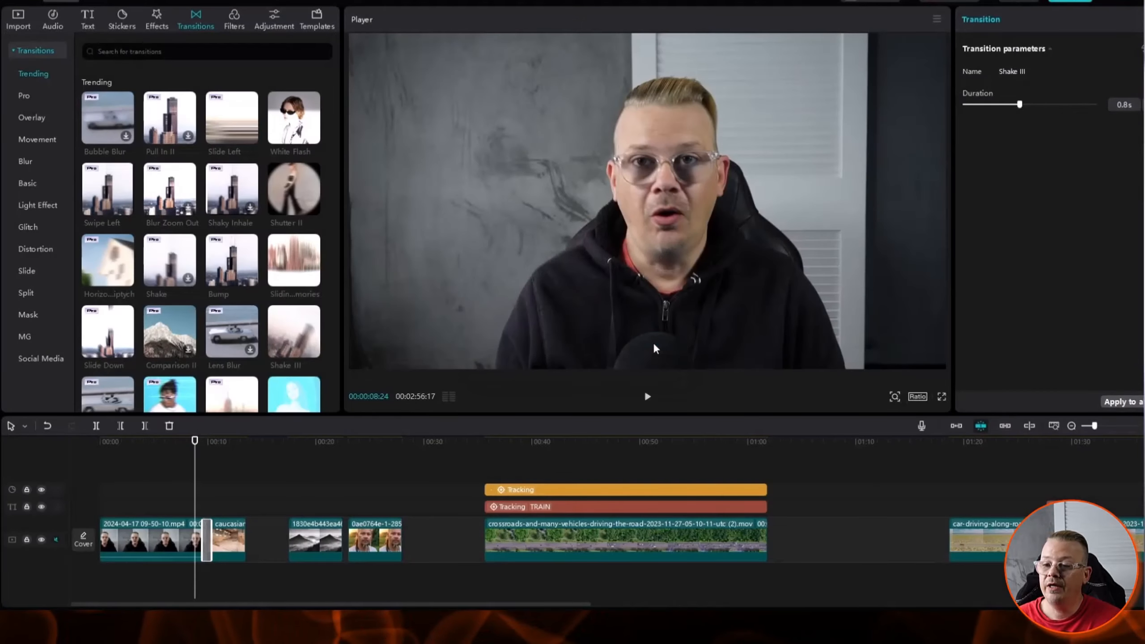
{"action": "left_click", "coordinate": [647, 396]}
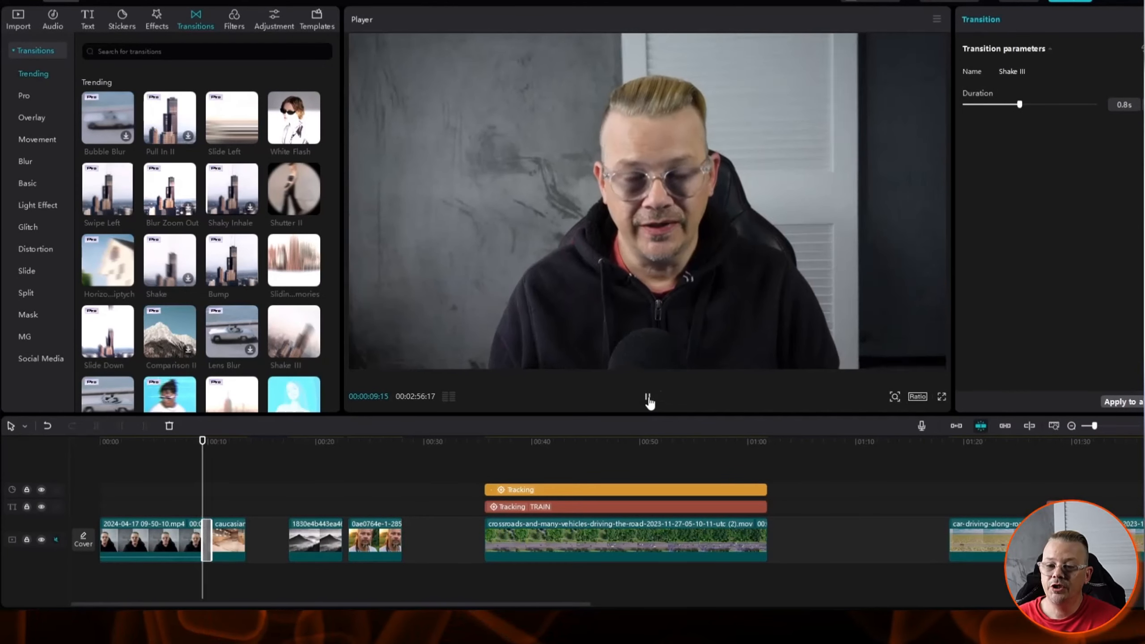
{"action": "left_click", "coordinate": [647, 396]}
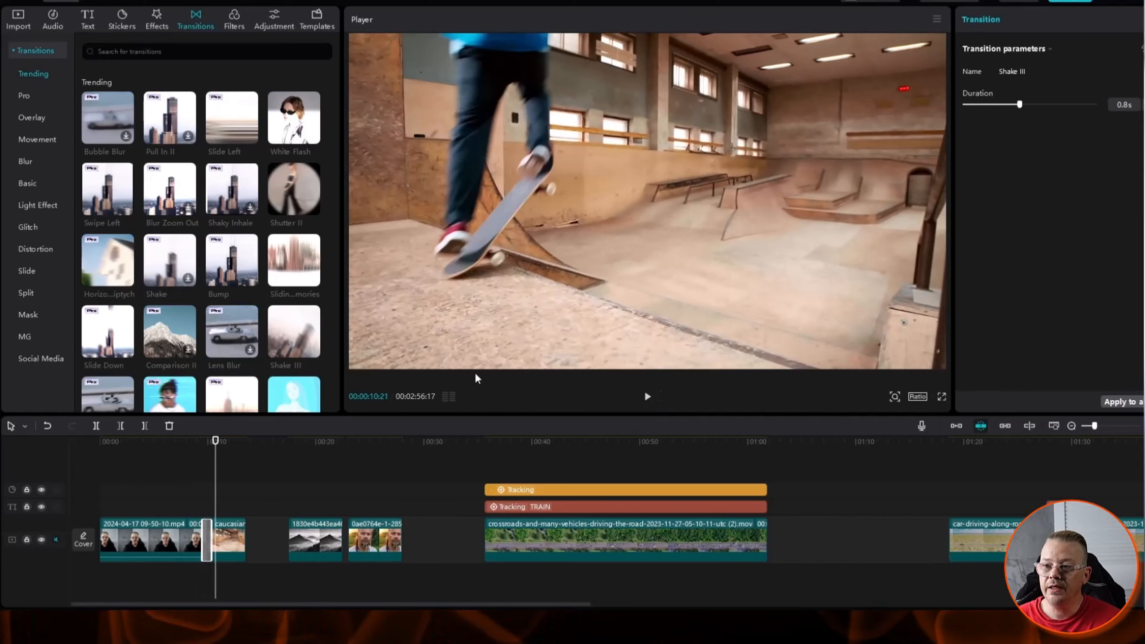
Replace the transition between the first clip and the skate park clip with Lens Blur and play it
{"action": "left_click", "coordinate": [195, 494]}
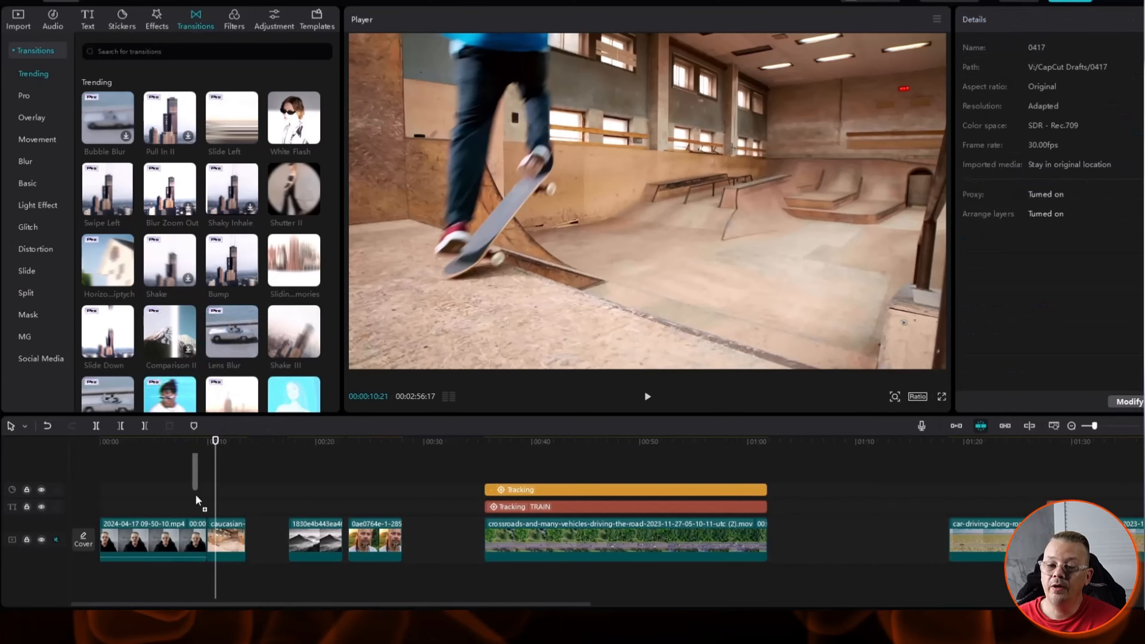
{"action": "left_click", "coordinate": [206, 539]}
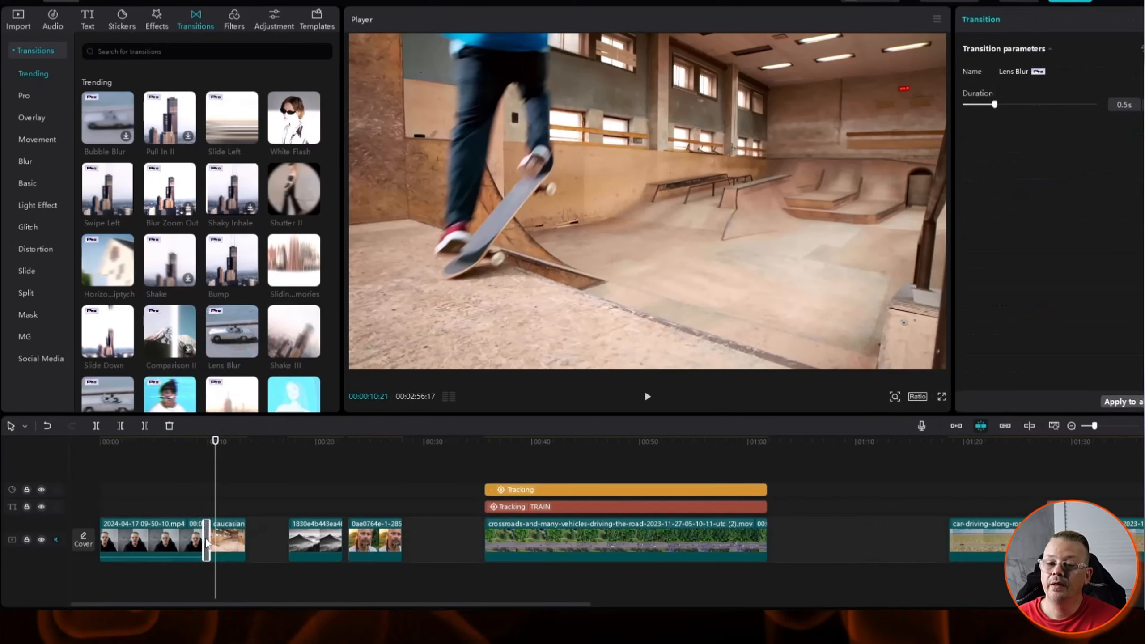
{"action": "left_click", "coordinate": [649, 396]}
{"action": "left_click", "coordinate": [645, 396]}
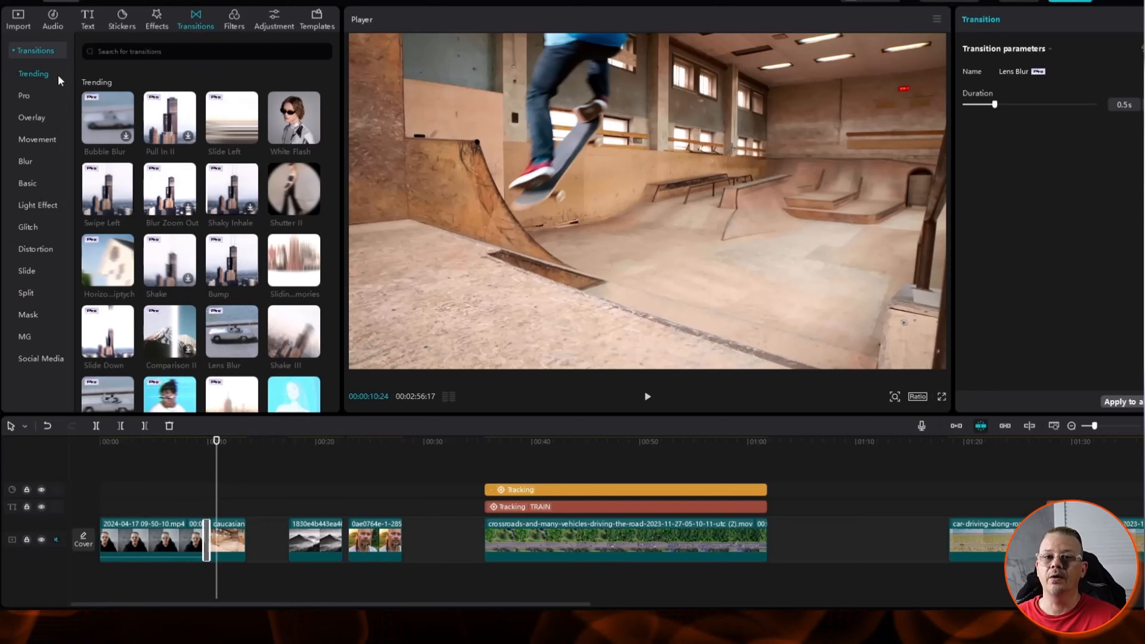
Replace the transition after the first clip with Sliding Memories and play it from 00:00:09:09
{"action": "left_click", "coordinate": [215, 474]}
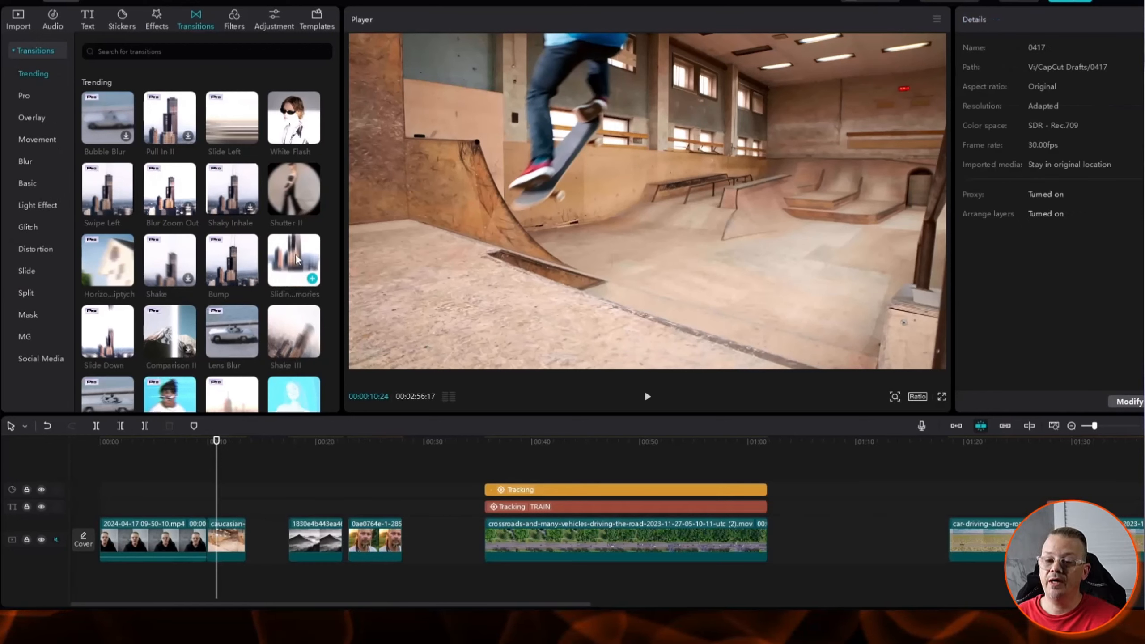
{"action": "left_click", "coordinate": [204, 541]}
{"action": "left_click", "coordinate": [201, 441]}
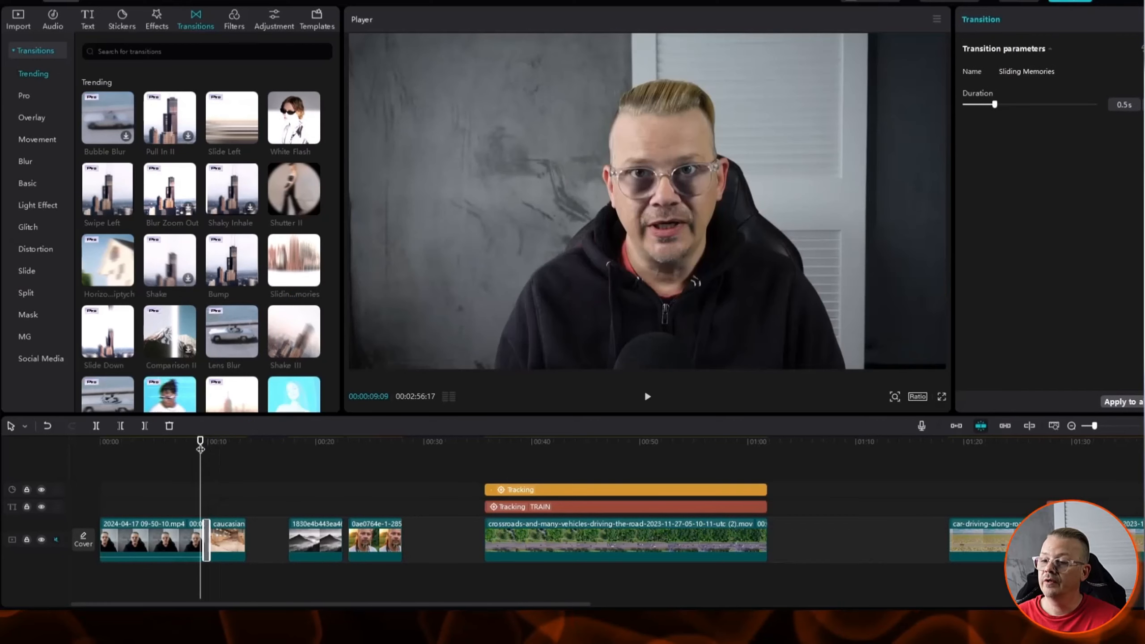
{"action": "left_click", "coordinate": [647, 398]}
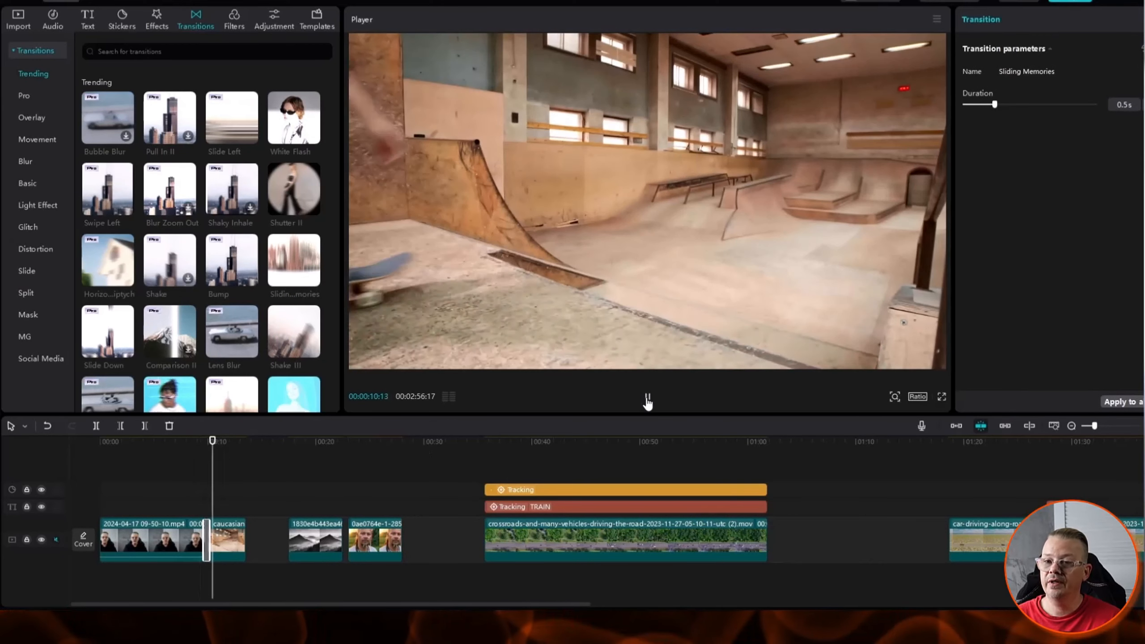
{"action": "left_click", "coordinate": [647, 399]}
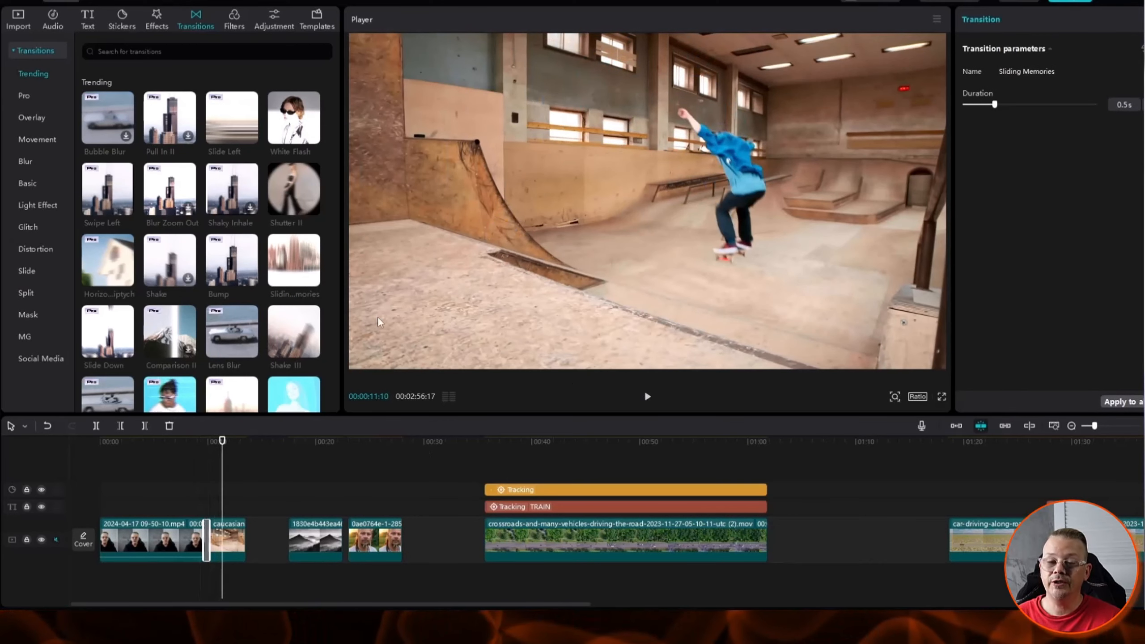
Preview more trending transitions, including Glare III, Color Blur and Space Leap
{"action": "scroll", "coordinate": [267, 234], "scroll_direction": "down", "scroll_amount": 3}
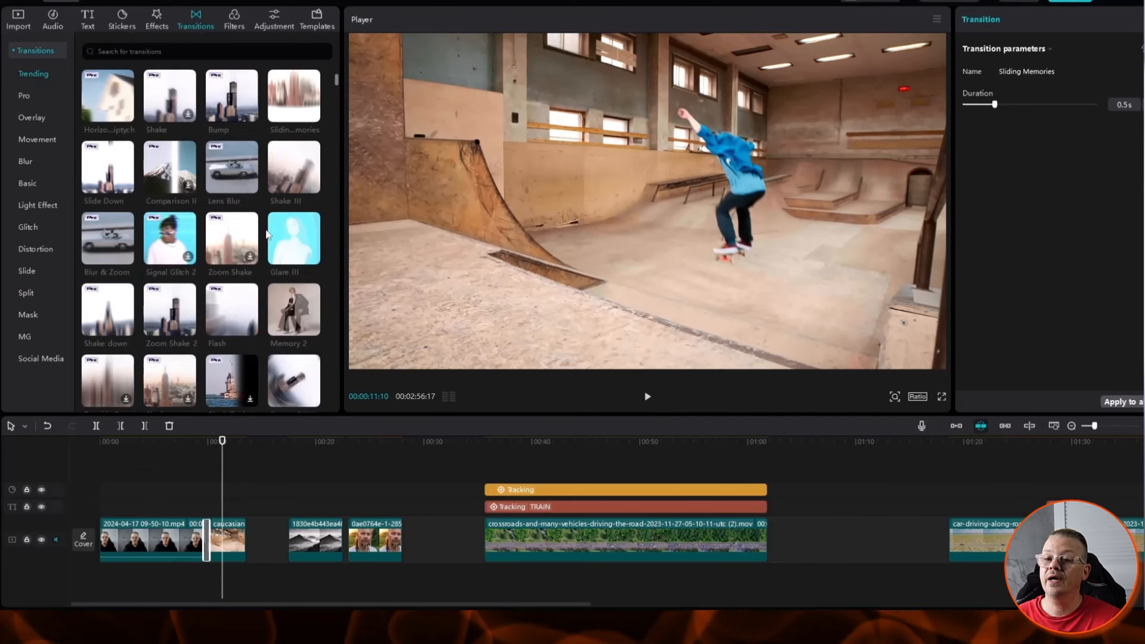
{"action": "left_click", "coordinate": [287, 233]}
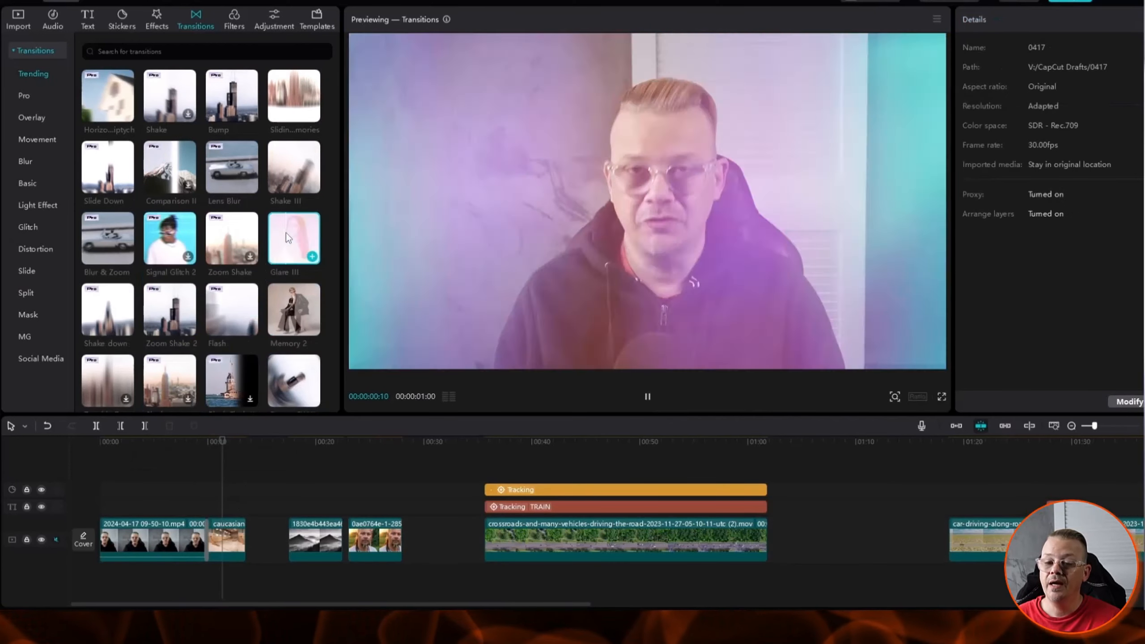
{"action": "scroll", "coordinate": [271, 252], "scroll_direction": "down", "scroll_amount": 5}
{"action": "left_click", "coordinate": [230, 299]}
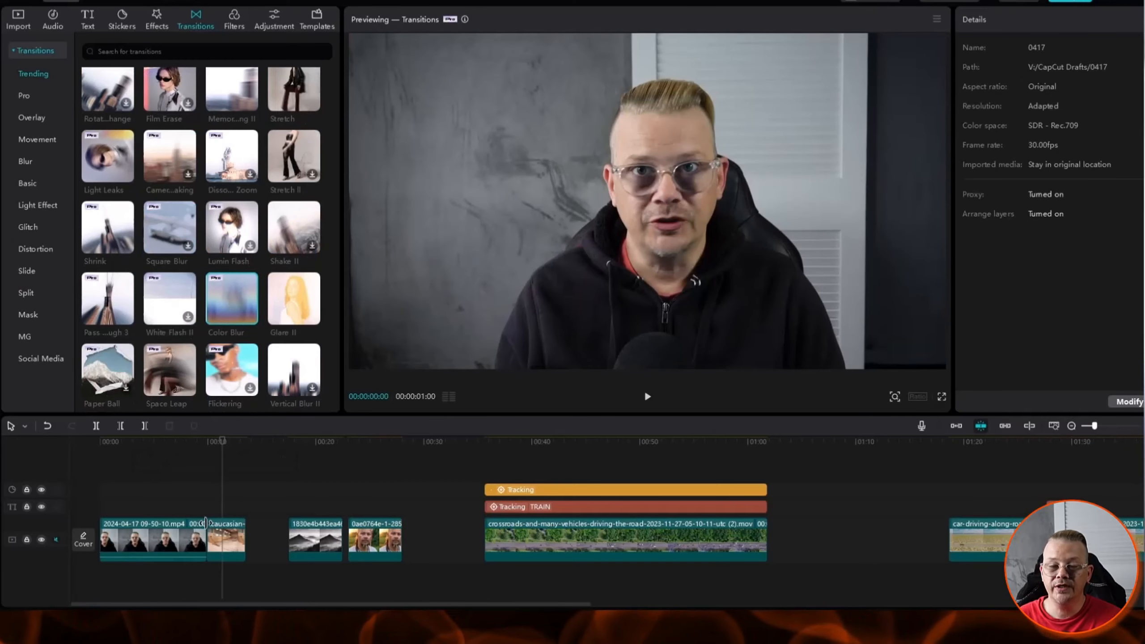
{"action": "mouse_move", "coordinate": [229, 305]}
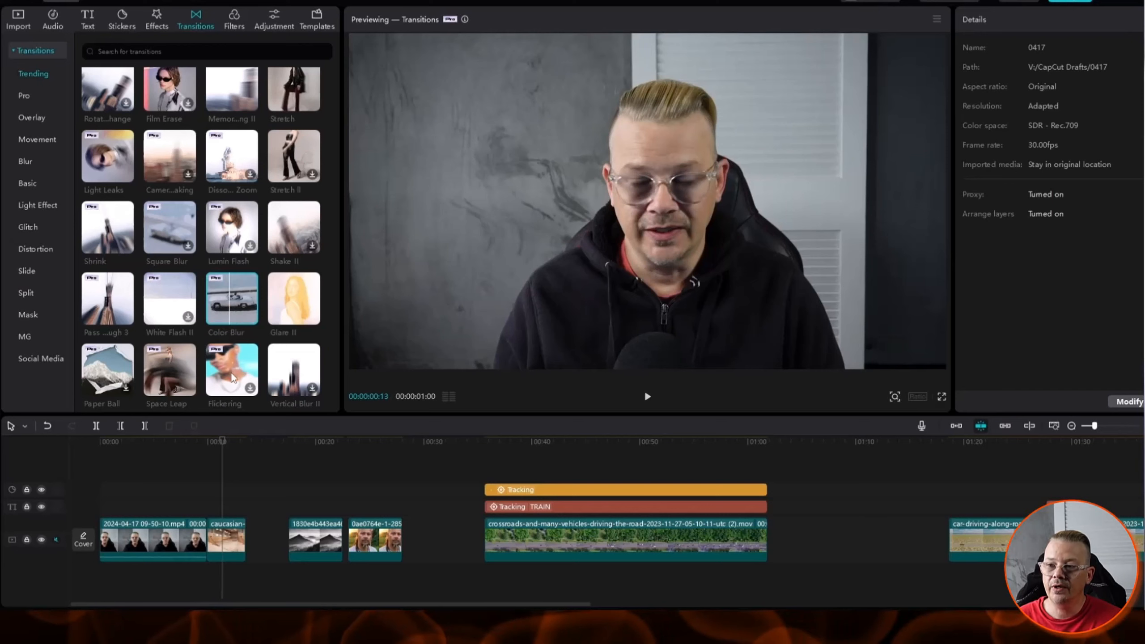
{"action": "mouse_move", "coordinate": [232, 380]}
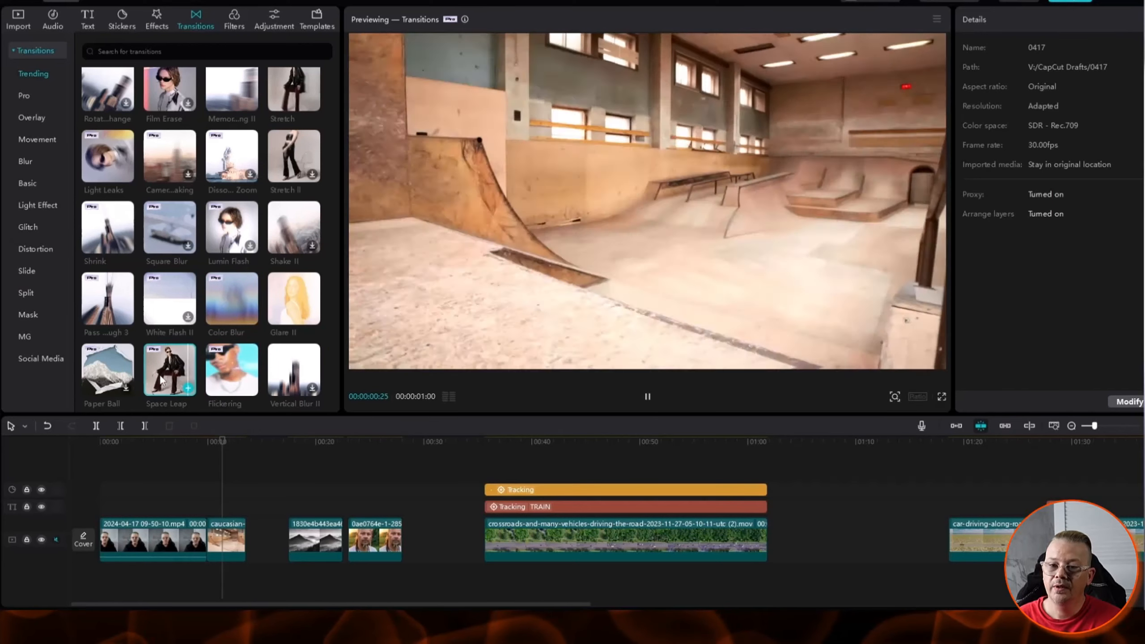
{"action": "scroll", "coordinate": [223, 330], "scroll_direction": "up", "scroll_amount": 5}
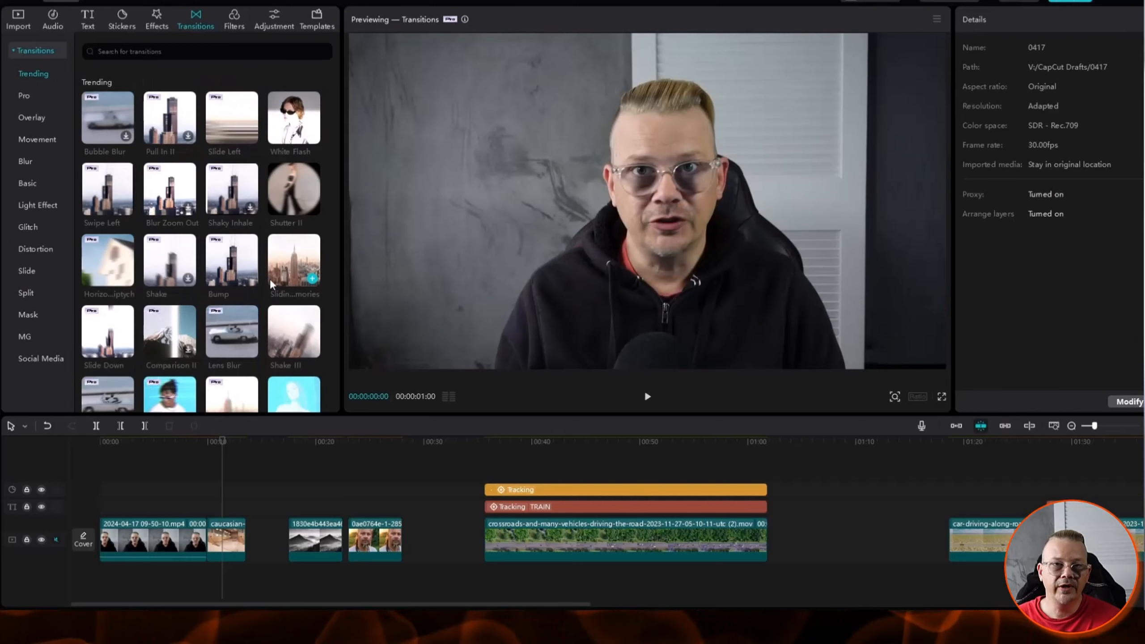
Replace the transition between the first clip and the skate park clip with Black Fade and select it
{"action": "scroll", "coordinate": [271, 283], "scroll_direction": "down", "scroll_amount": 3}
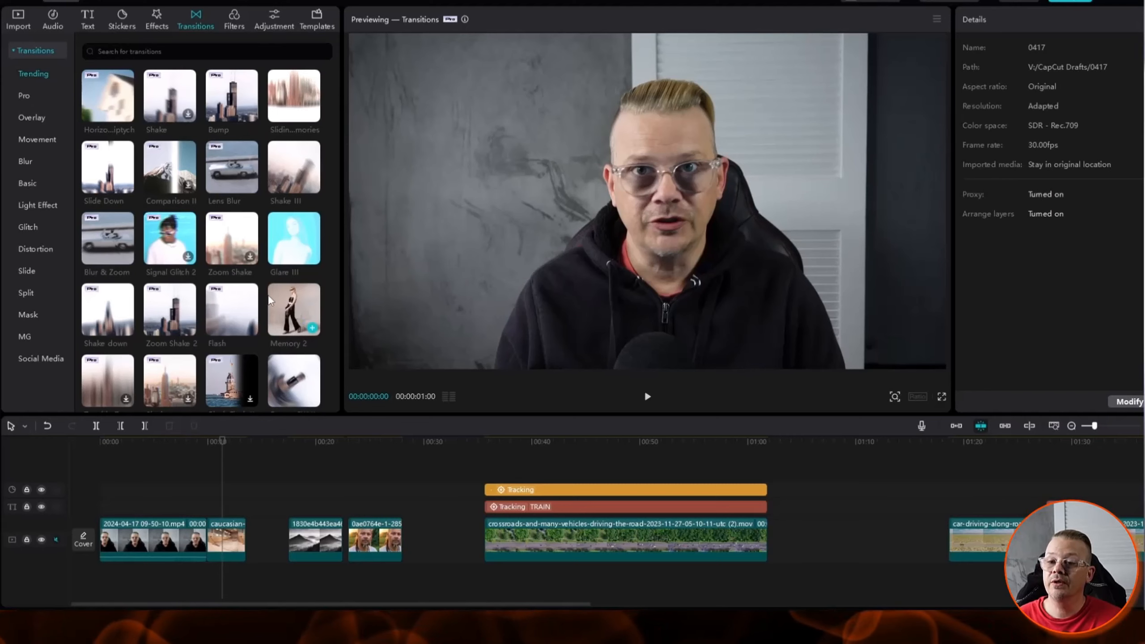
{"action": "scroll", "coordinate": [268, 295], "scroll_direction": "down", "scroll_amount": 5}
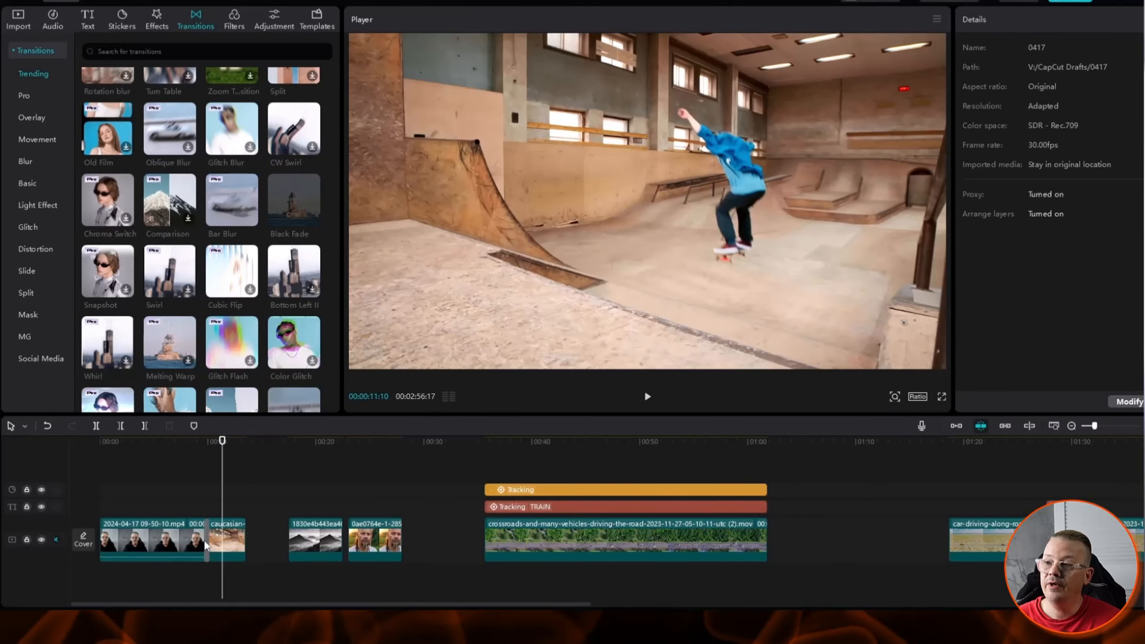
{"action": "left_click", "coordinate": [205, 541]}
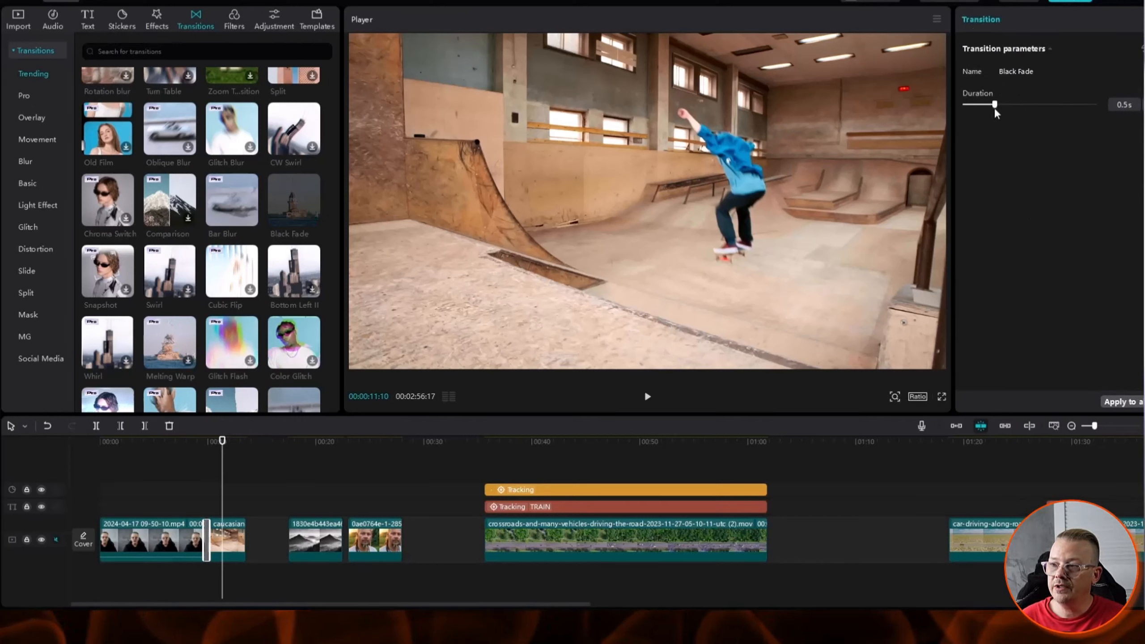
Set the Black Fade transition's duration to 1.0 s and play across the cut
{"action": "left_click_drag", "start_coordinate": [994, 108], "coordinate": [1029, 109]}
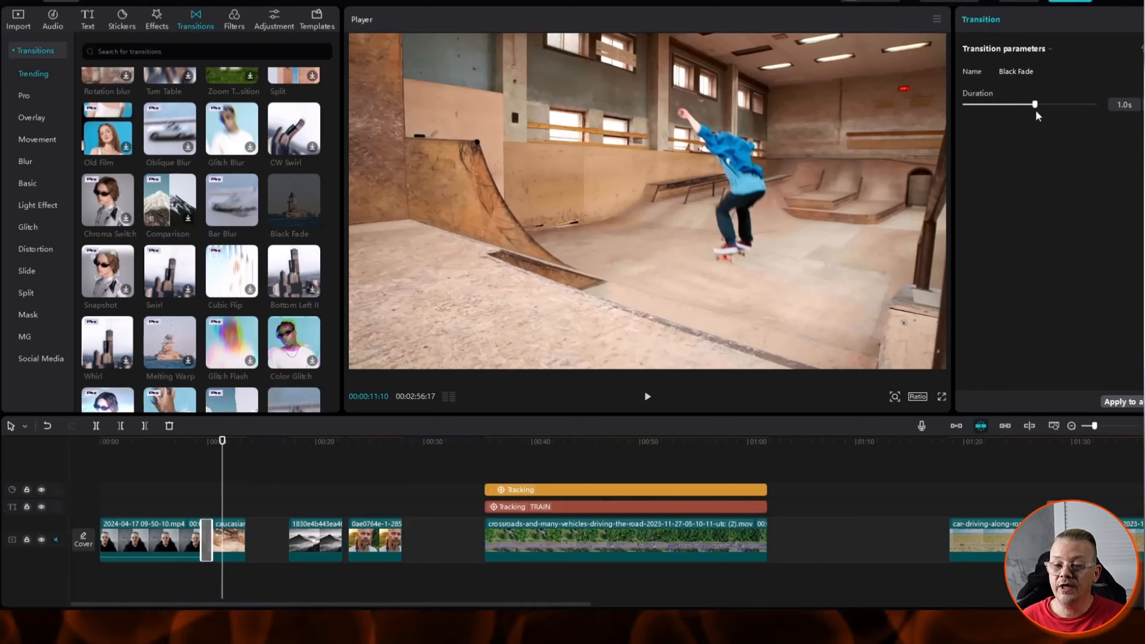
{"action": "left_click", "coordinate": [179, 445]}
{"action": "left_click", "coordinate": [648, 395]}
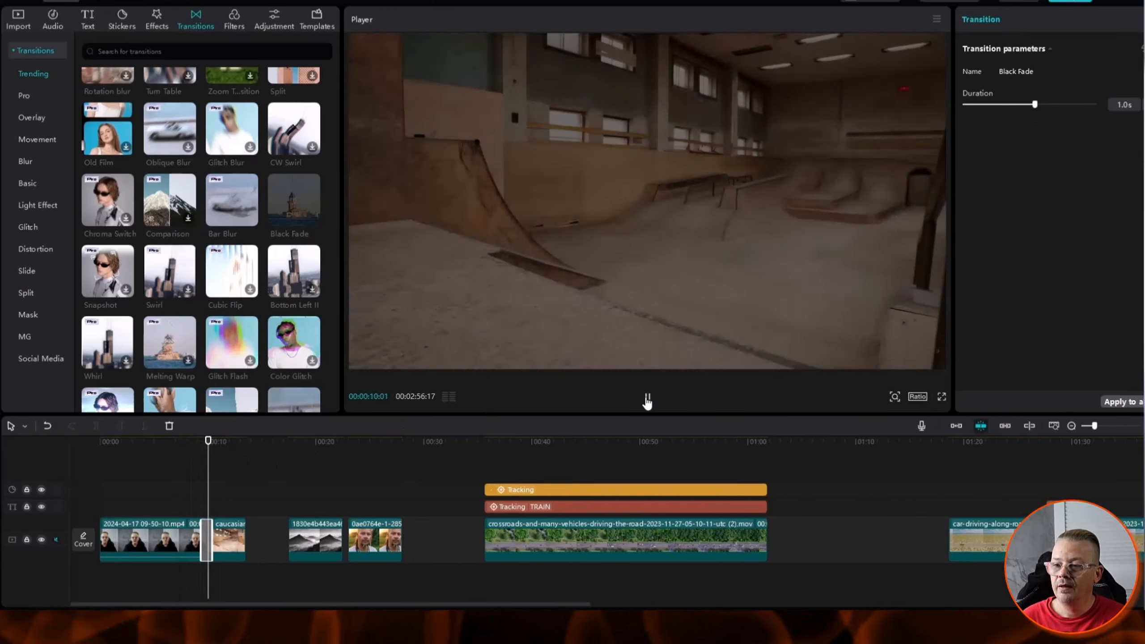
{"action": "left_click", "coordinate": [647, 396]}
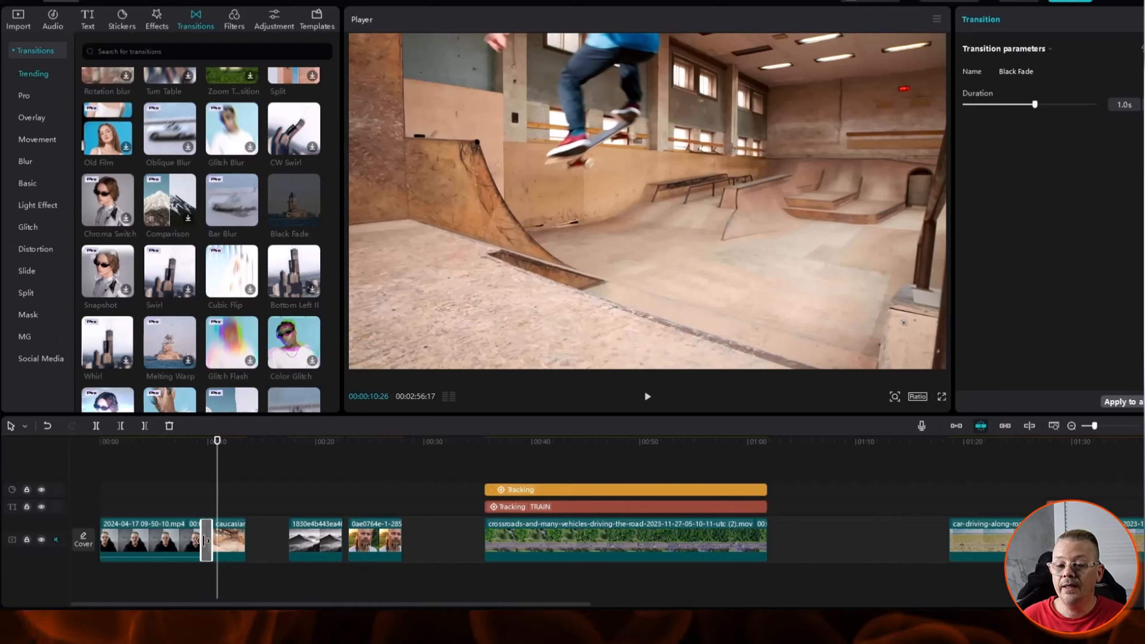
Shorten the Black Fade transition to 0.5 s directly on the timeline and play it from 00:00:08:14
{"action": "left_click_drag", "start_coordinate": [206, 540], "coordinate": [205, 540]}
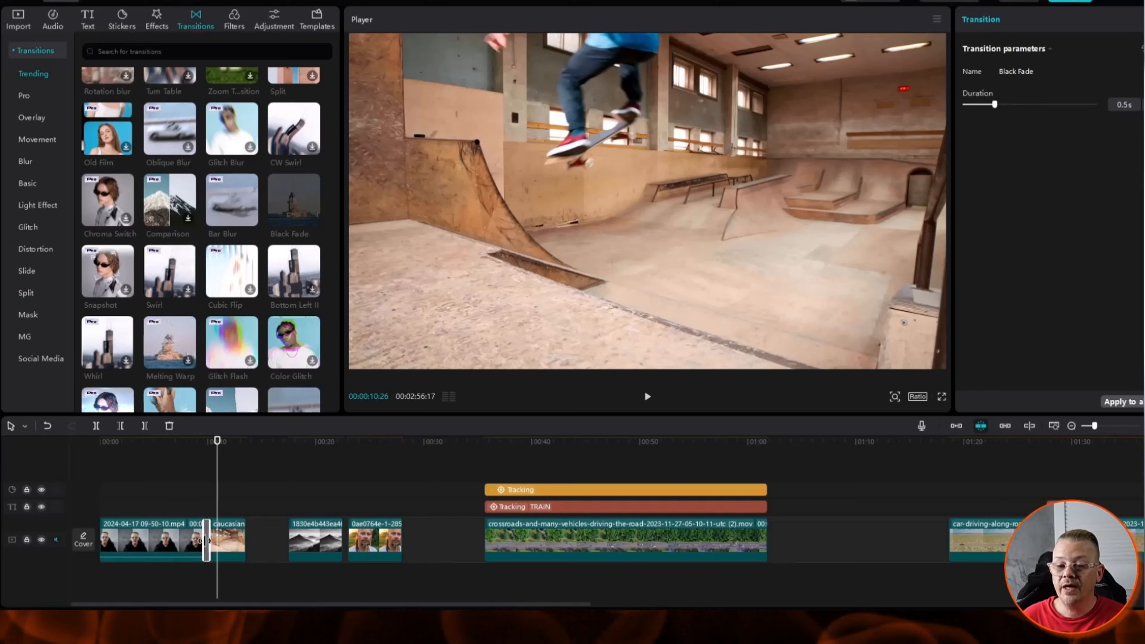
{"action": "left_click_drag", "start_coordinate": [205, 541], "coordinate": [203, 541]}
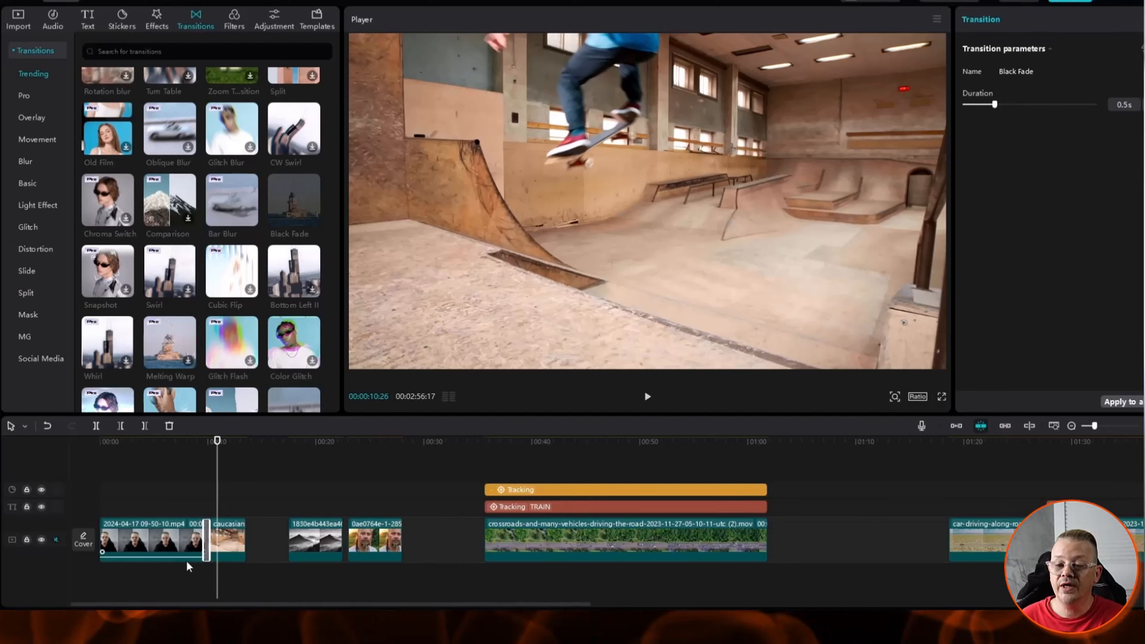
{"action": "left_click", "coordinate": [194, 541]}
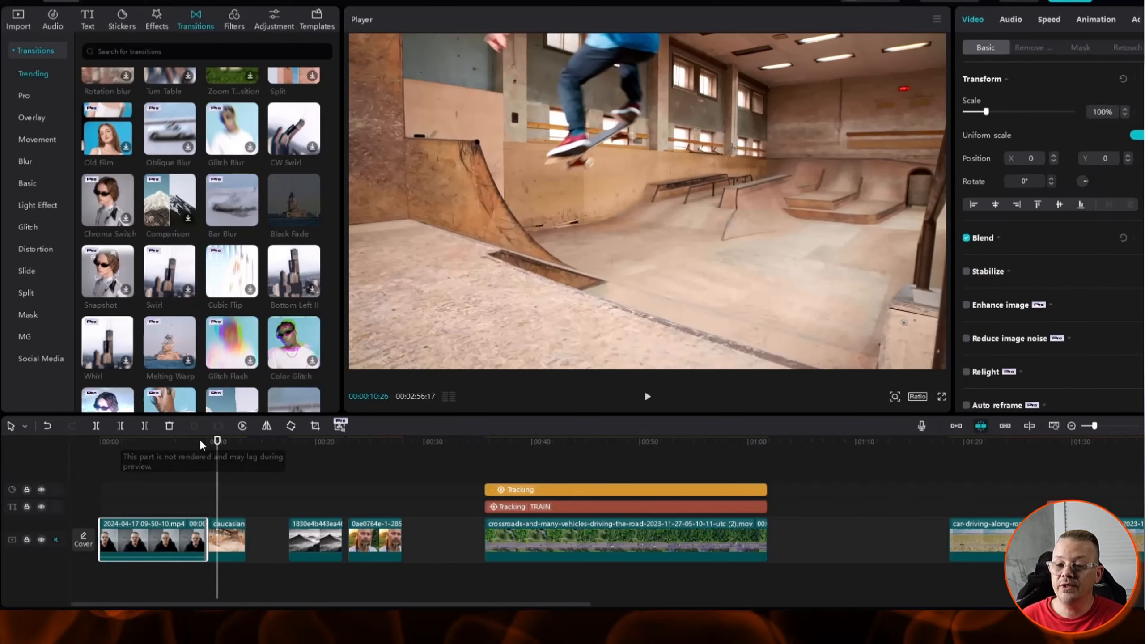
{"action": "left_click", "coordinate": [191, 464]}
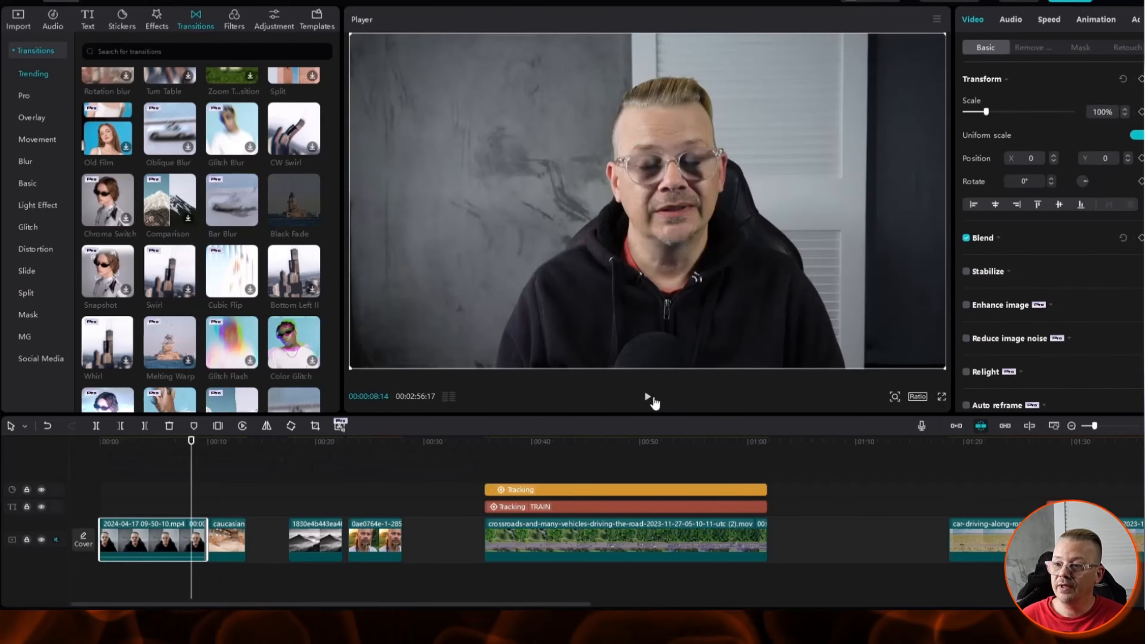
{"action": "left_click", "coordinate": [652, 401]}
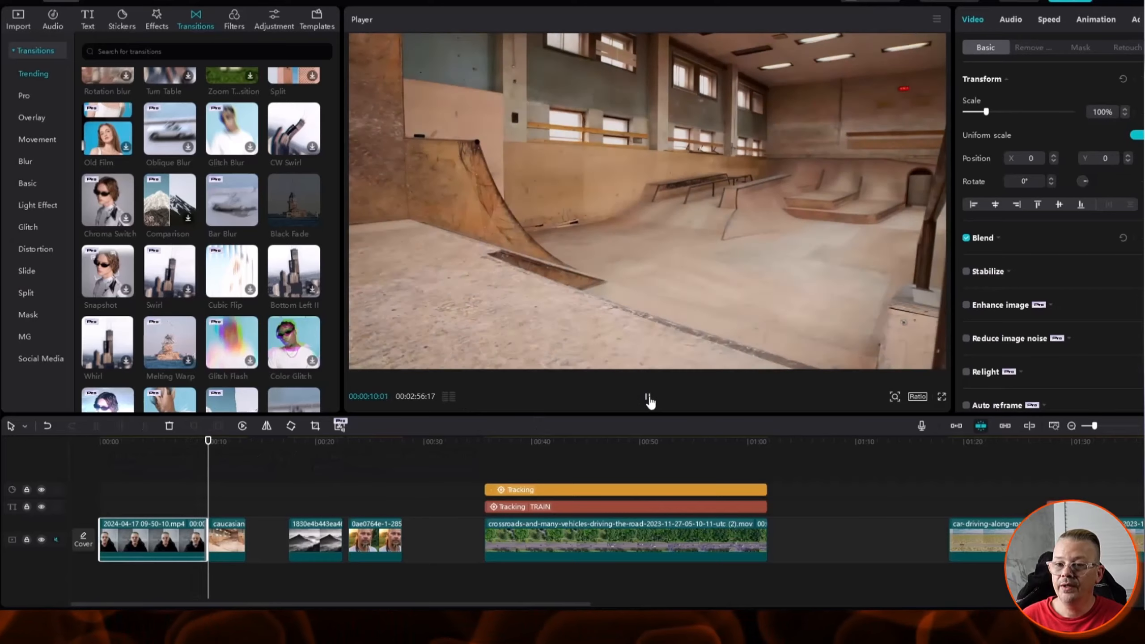
{"action": "left_click", "coordinate": [649, 399]}
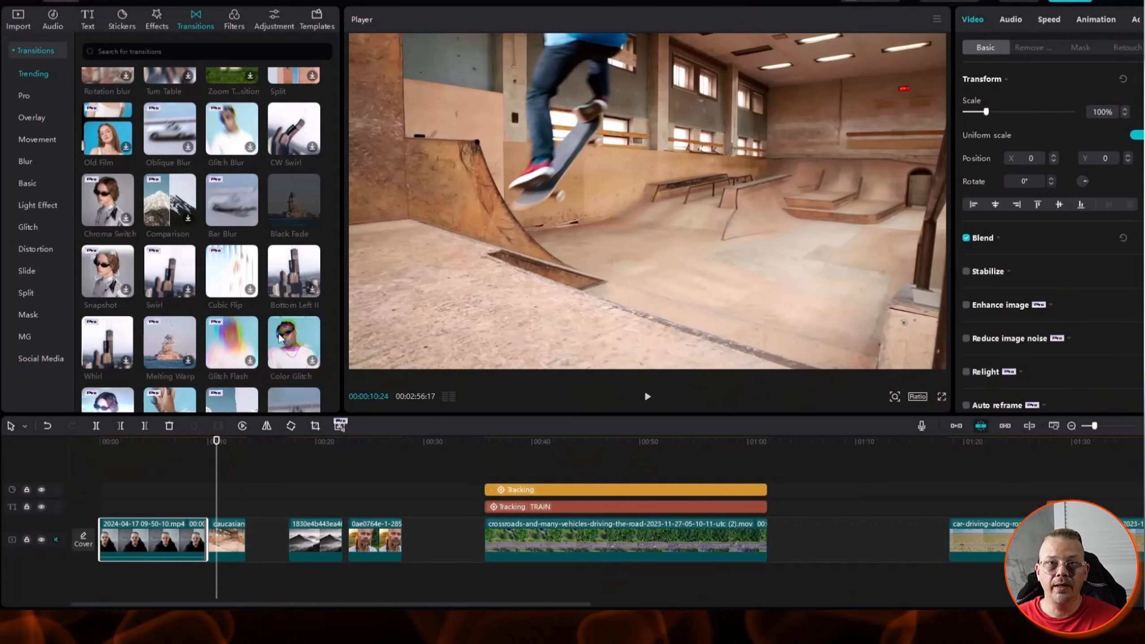
Preview the Glitch Flash and Color Glitch transitions
{"action": "left_click", "coordinate": [234, 345]}
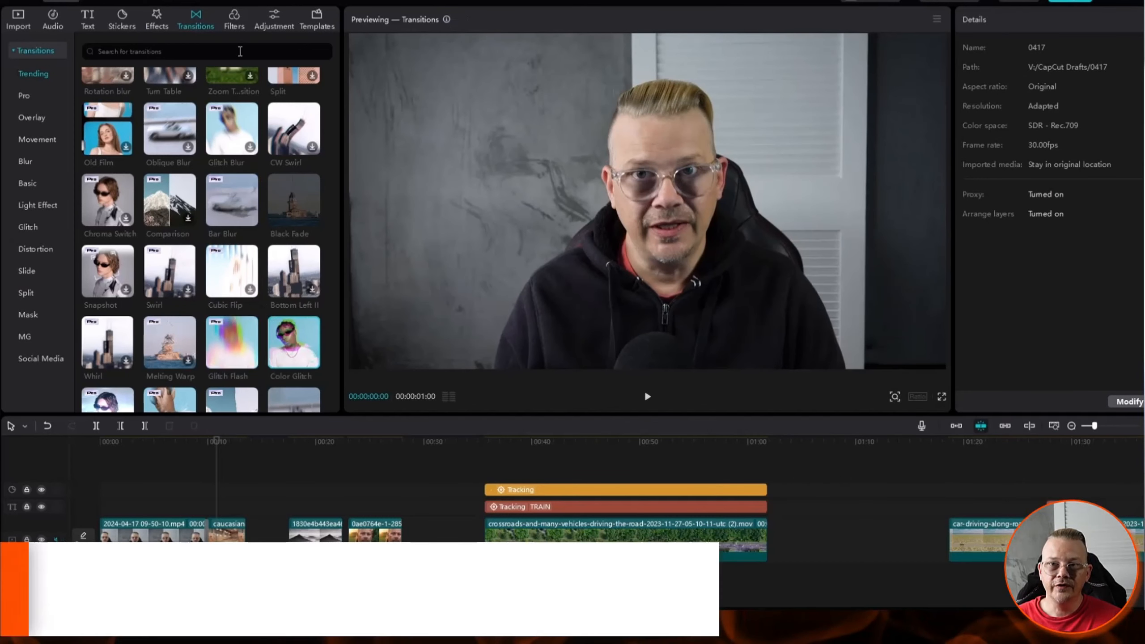
Open the filters library and preview Crystal Clear, Reindeer and Ghost on the first clip with the playhead at 00:00:06:20
{"action": "left_click", "coordinate": [230, 22]}
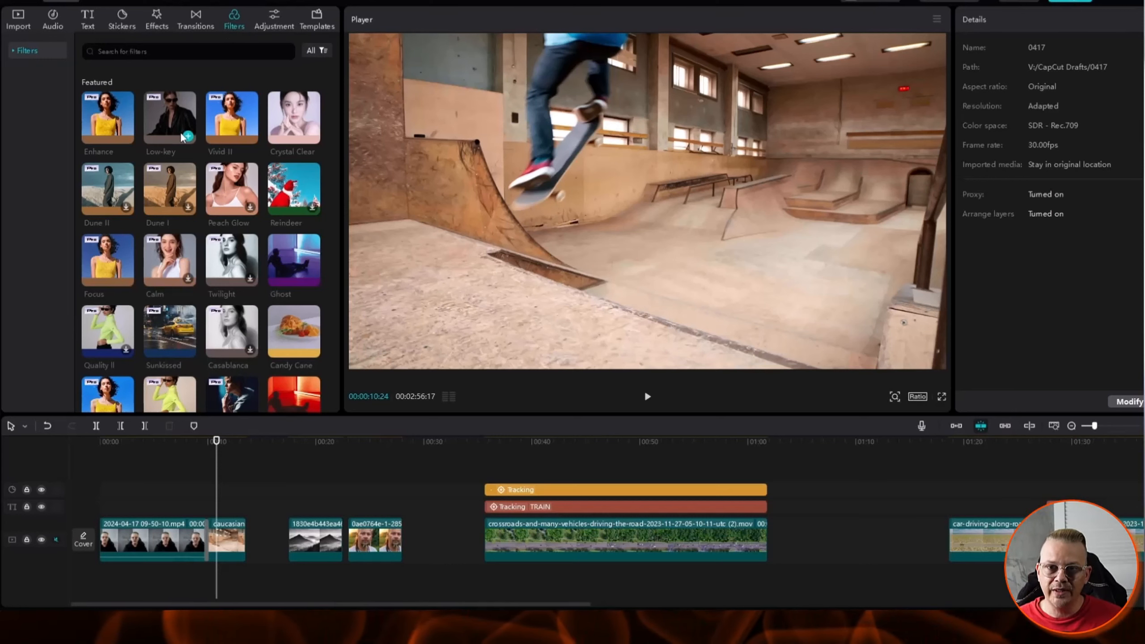
{"action": "left_click", "coordinate": [171, 447]}
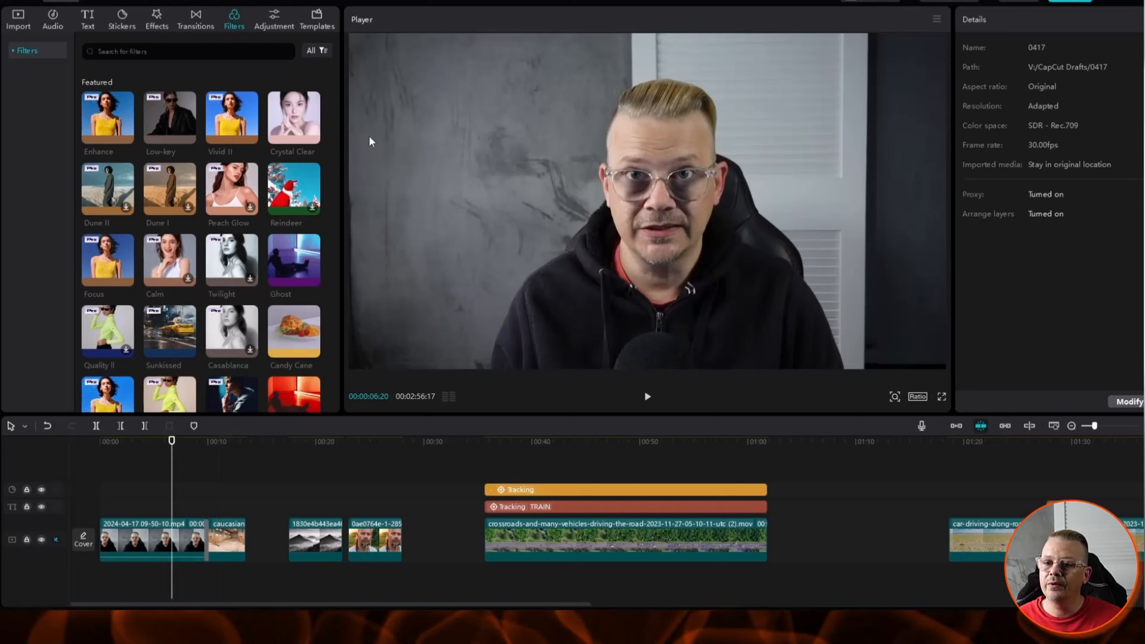
{"action": "left_click", "coordinate": [298, 112]}
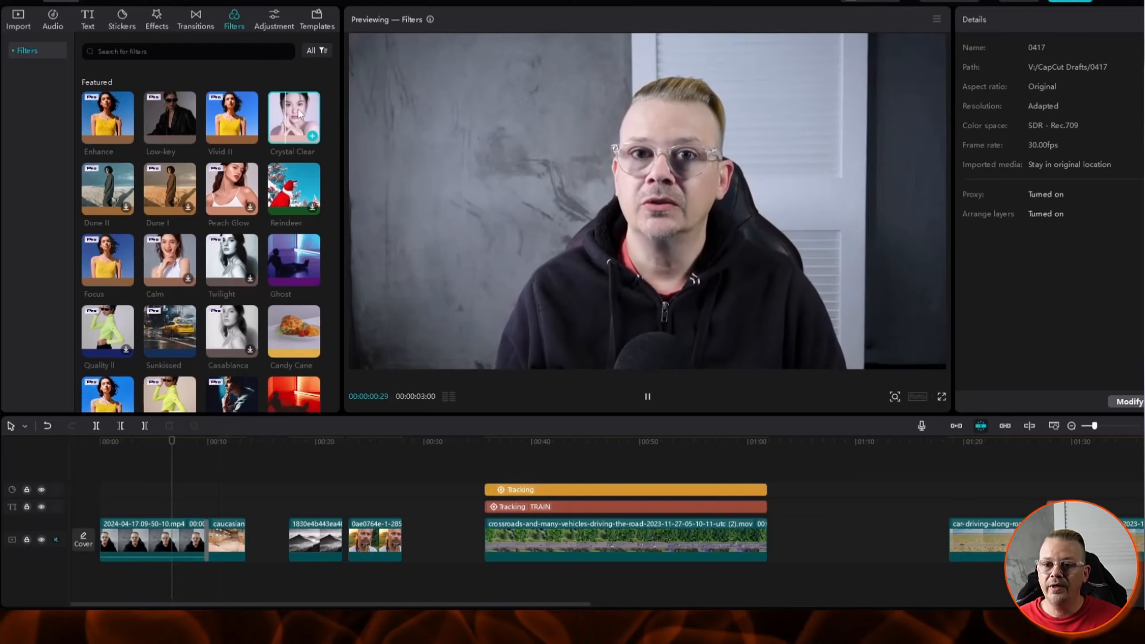
{"action": "left_click", "coordinate": [296, 191]}
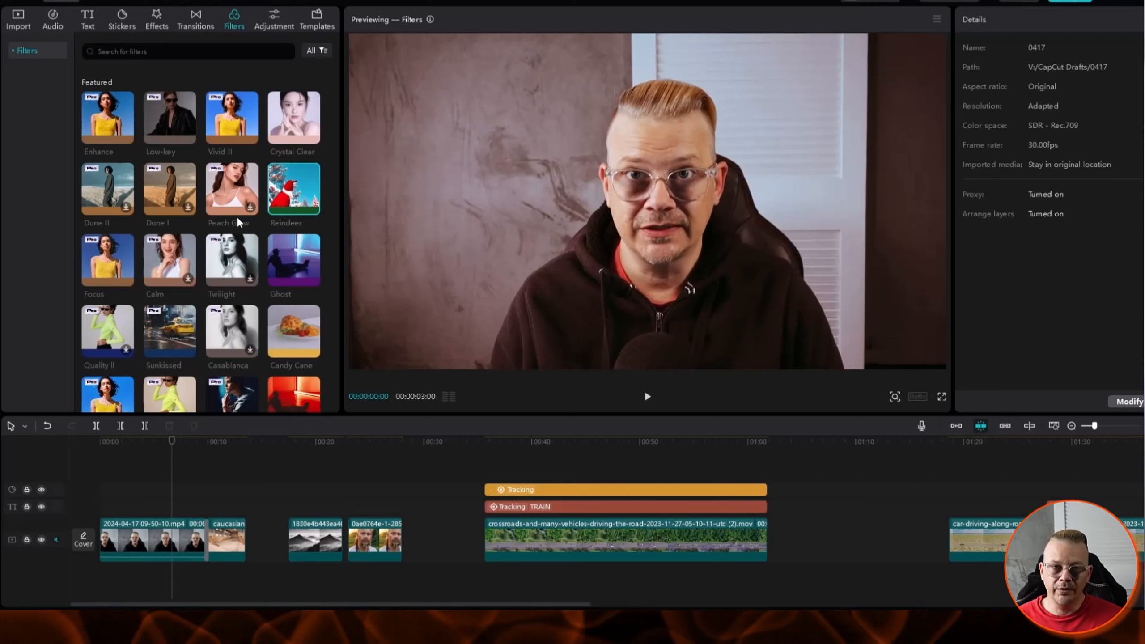
{"action": "left_click", "coordinate": [289, 269]}
Preview the Candy Cane, Pumpkin and Badbunny filters on the first clip
{"action": "scroll", "coordinate": [290, 255], "scroll_direction": "down", "scroll_amount": 2}
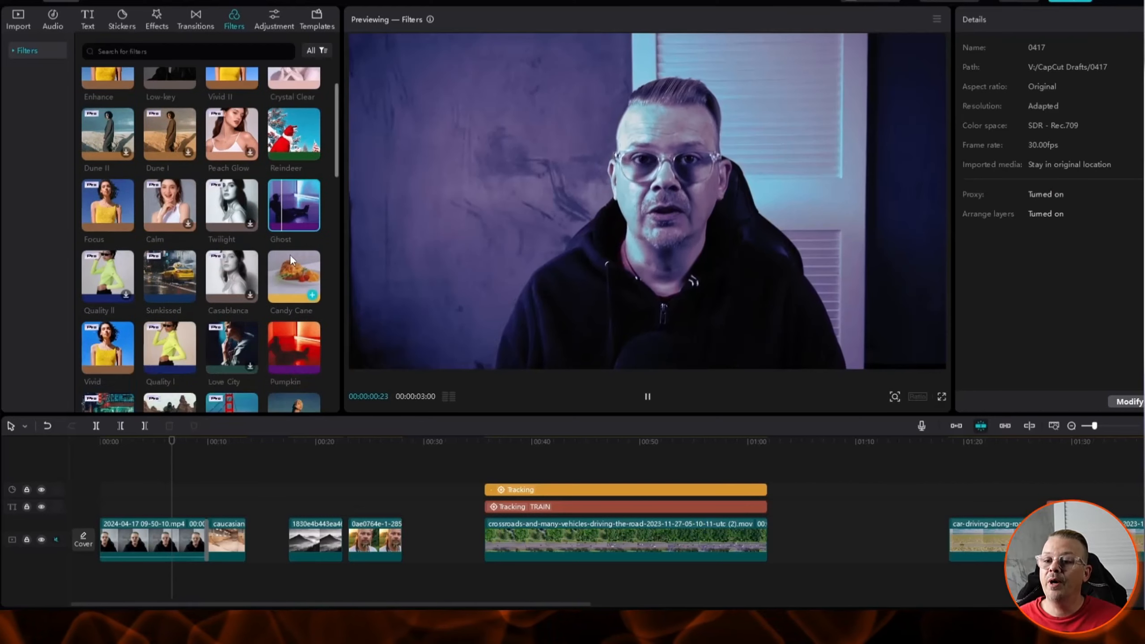
{"action": "left_click", "coordinate": [284, 225]}
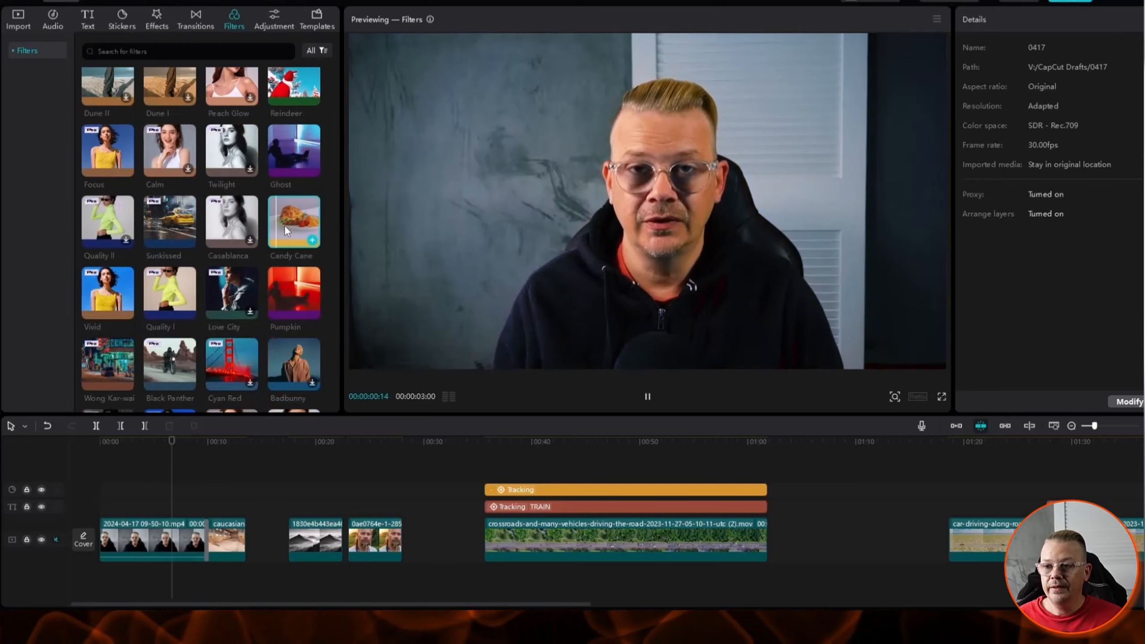
{"action": "scroll", "coordinate": [285, 226], "scroll_direction": "down", "scroll_amount": 1}
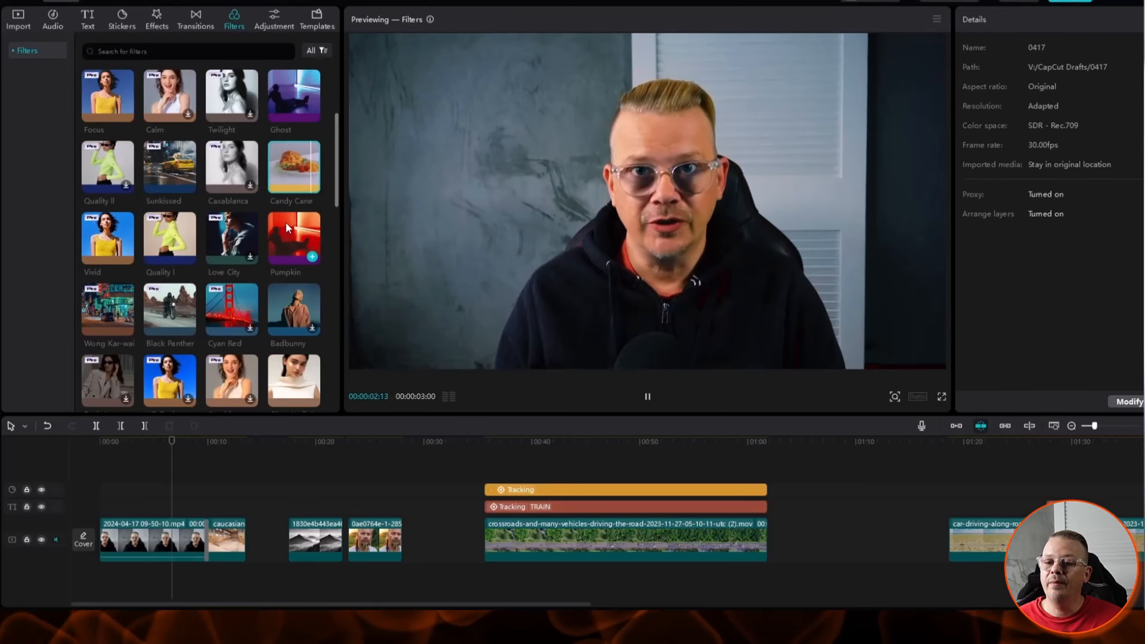
{"action": "left_click", "coordinate": [285, 223]}
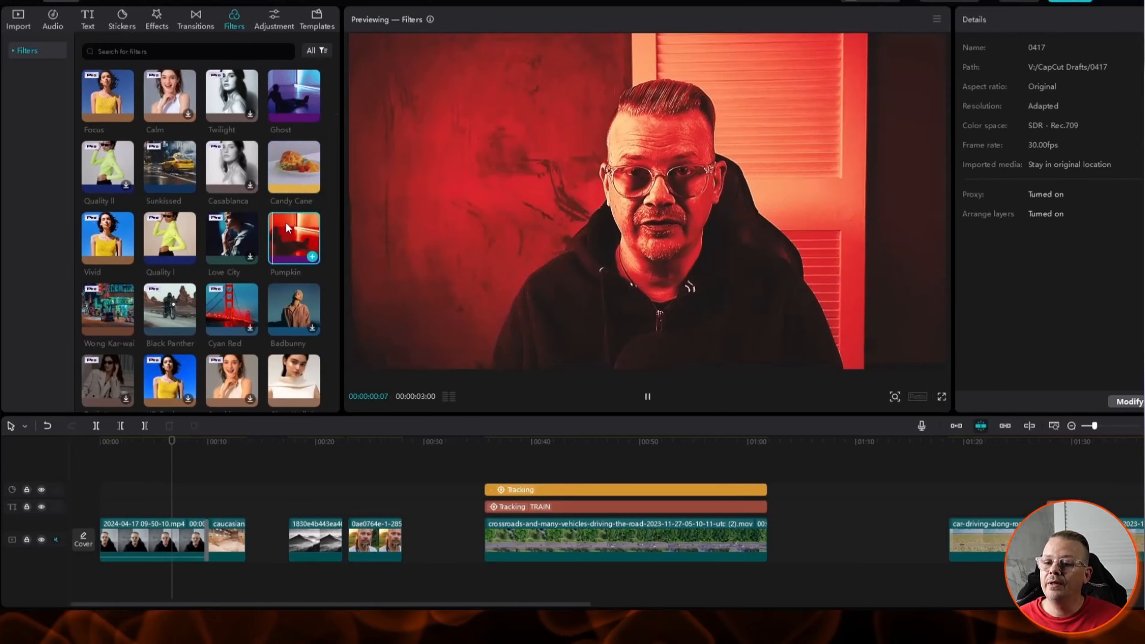
{"action": "left_click", "coordinate": [286, 304]}
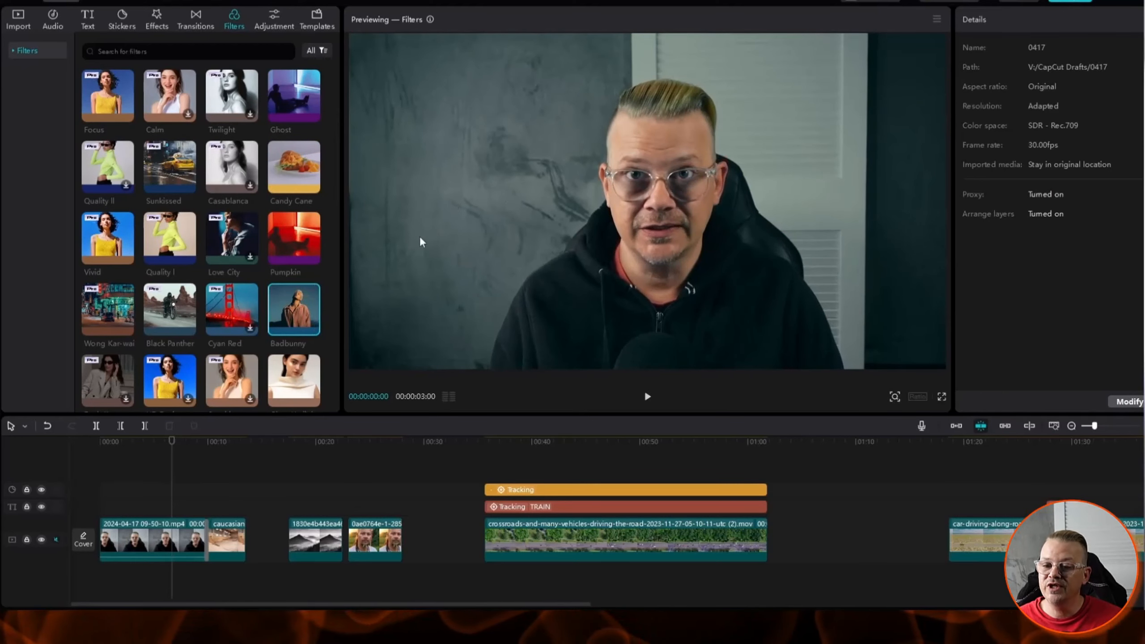
Preview the Blue Hour filter on the first clip and browse the surrounding filters
{"action": "scroll", "coordinate": [290, 323], "scroll_direction": "down", "scroll_amount": 1}
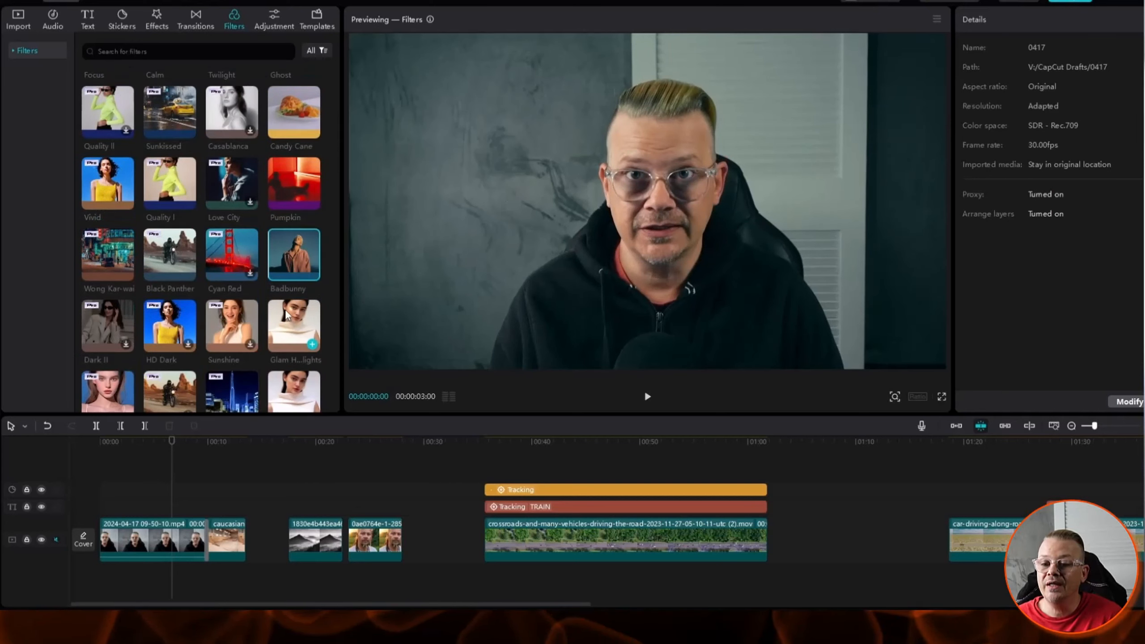
{"action": "scroll", "coordinate": [288, 316], "scroll_direction": "down", "scroll_amount": 1}
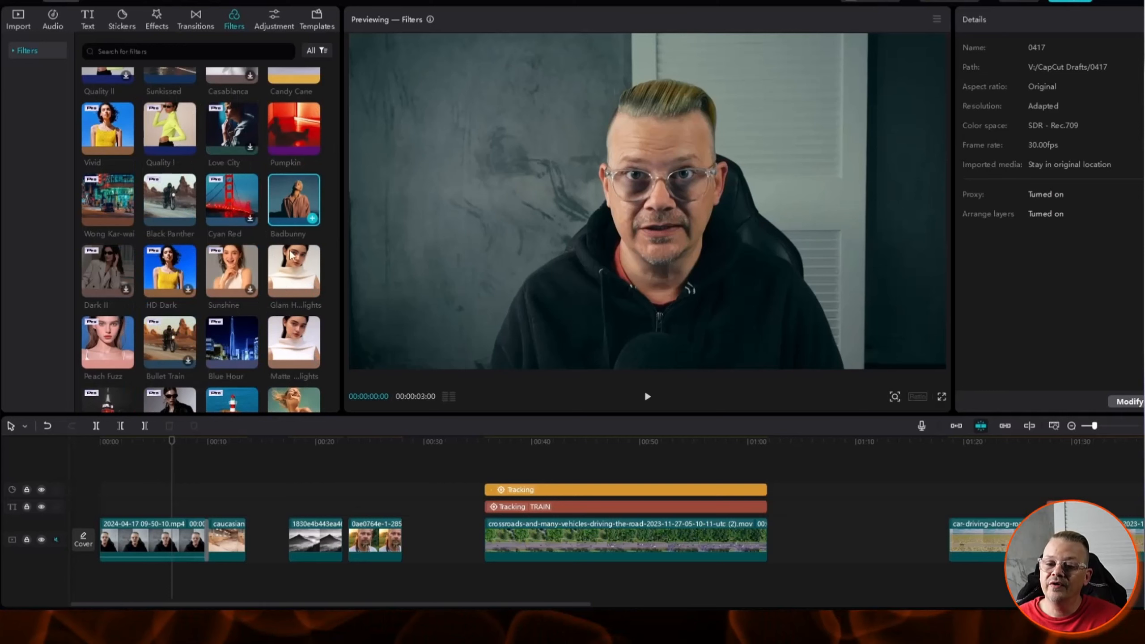
{"action": "left_click", "coordinate": [229, 342]}
{"action": "scroll", "coordinate": [229, 343], "scroll_direction": "down", "scroll_amount": 2}
{"action": "scroll", "coordinate": [230, 344], "scroll_direction": "up", "scroll_amount": 4}
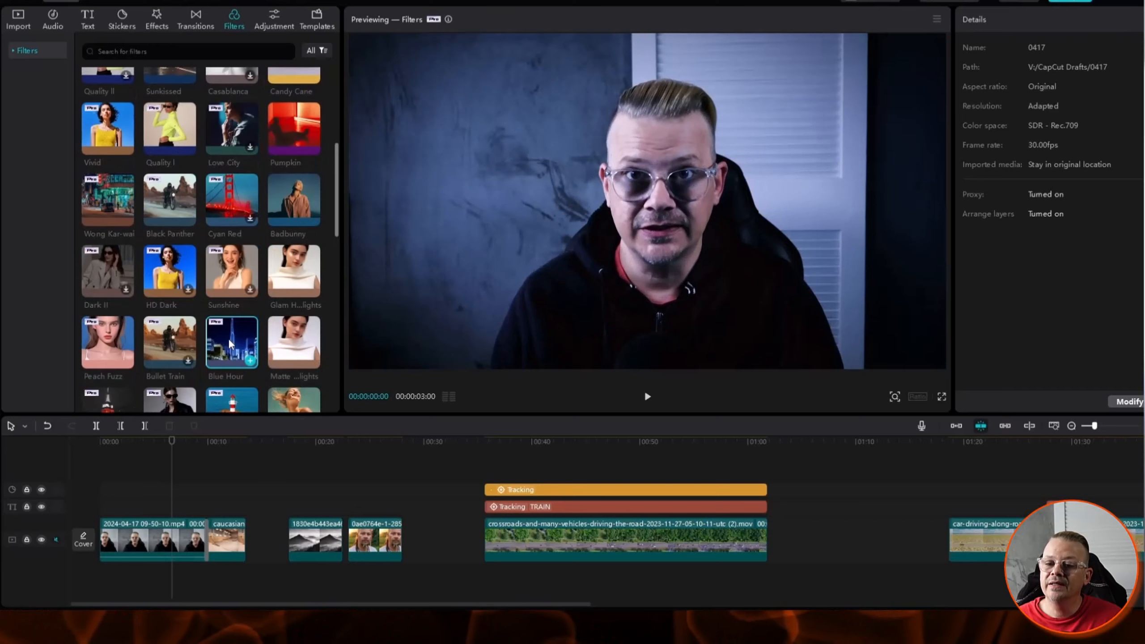
{"action": "scroll", "coordinate": [229, 343], "scroll_direction": "up", "scroll_amount": 1}
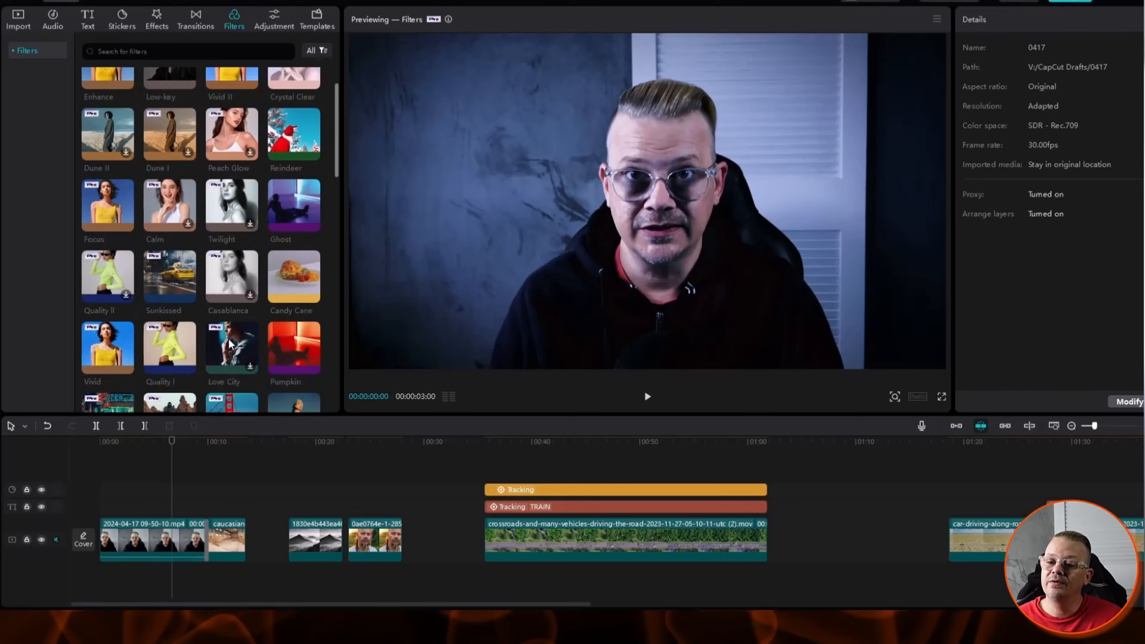
{"action": "scroll", "coordinate": [286, 212], "scroll_direction": "down", "scroll_amount": 3}
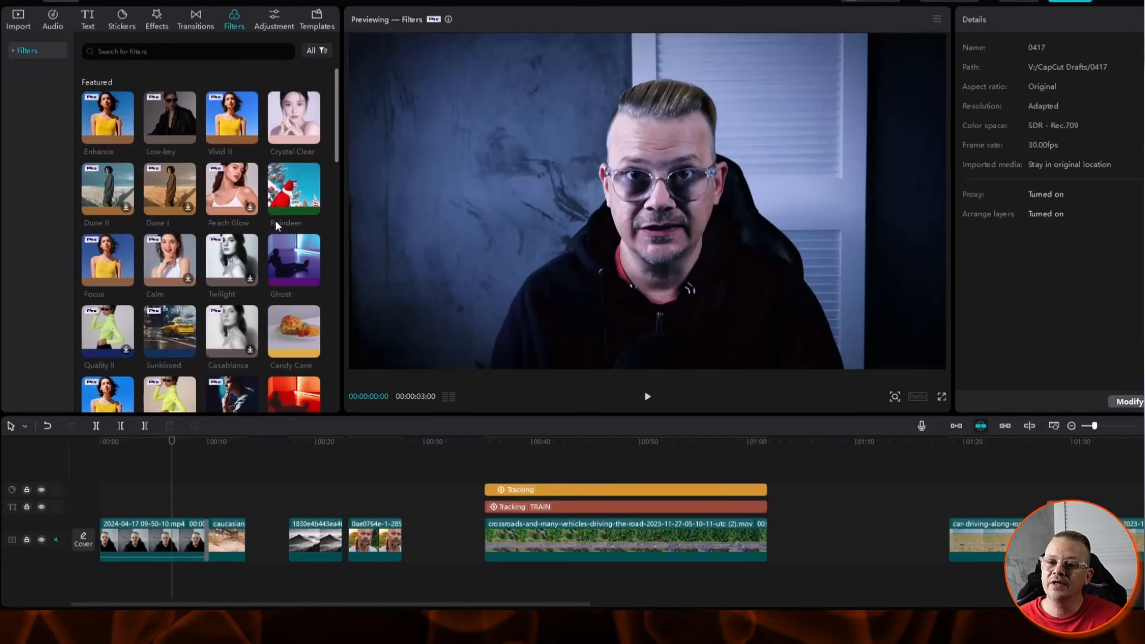
Preview the BW 3 and Orange Blue filters on the first clip
{"action": "scroll", "coordinate": [280, 319], "scroll_direction": "down", "scroll_amount": 4}
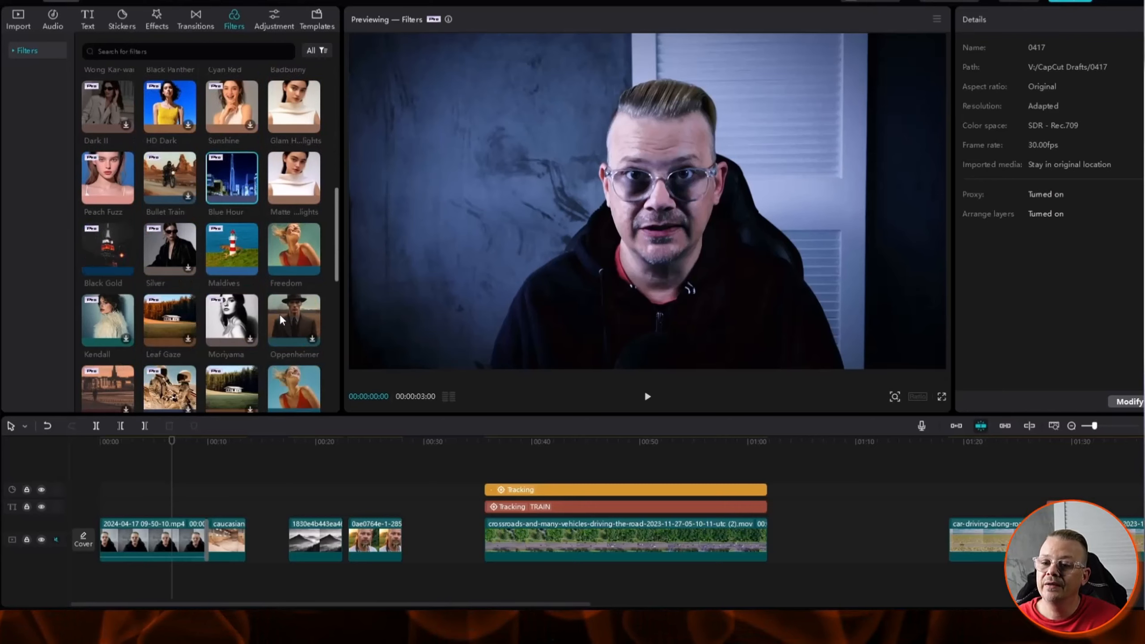
{"action": "scroll", "coordinate": [280, 326], "scroll_direction": "down", "scroll_amount": 2}
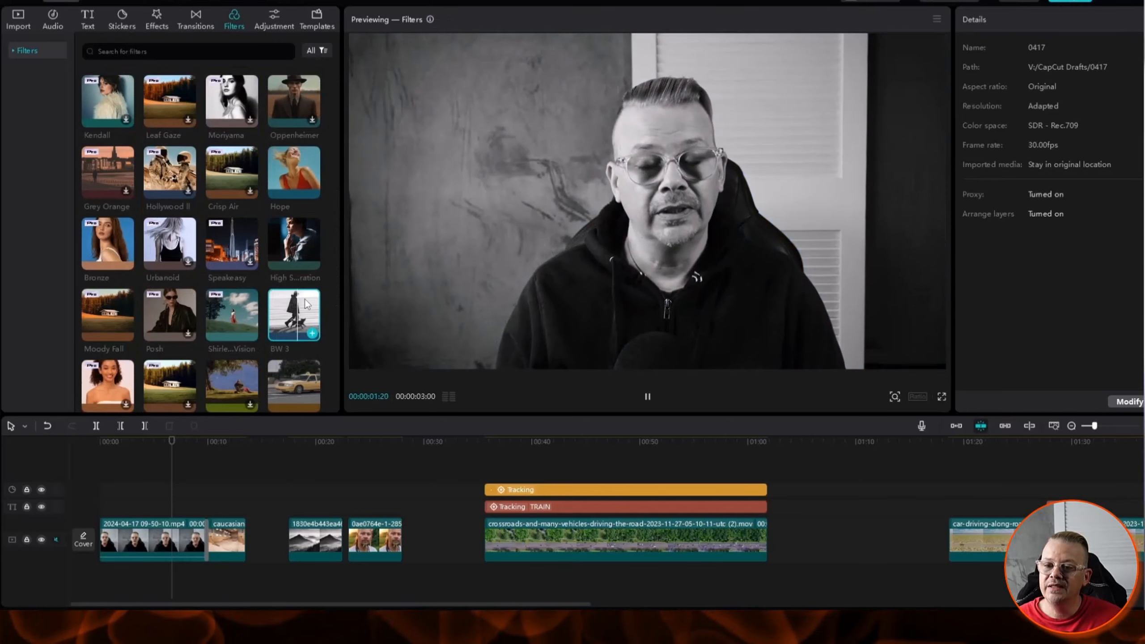
{"action": "scroll", "coordinate": [304, 298], "scroll_direction": "down", "scroll_amount": 3}
{"action": "scroll", "coordinate": [288, 285], "scroll_direction": "up", "scroll_amount": 5}
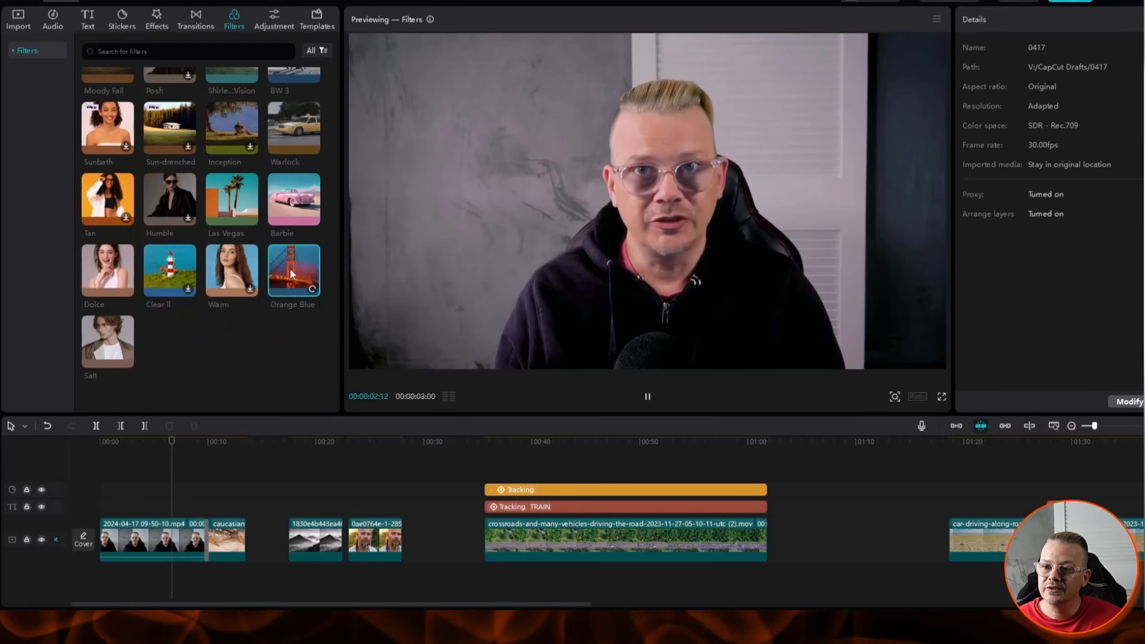
Preview the Vivid II and HD Dark filters on the first clip
{"action": "scroll", "coordinate": [113, 282], "scroll_direction": "up", "scroll_amount": 4}
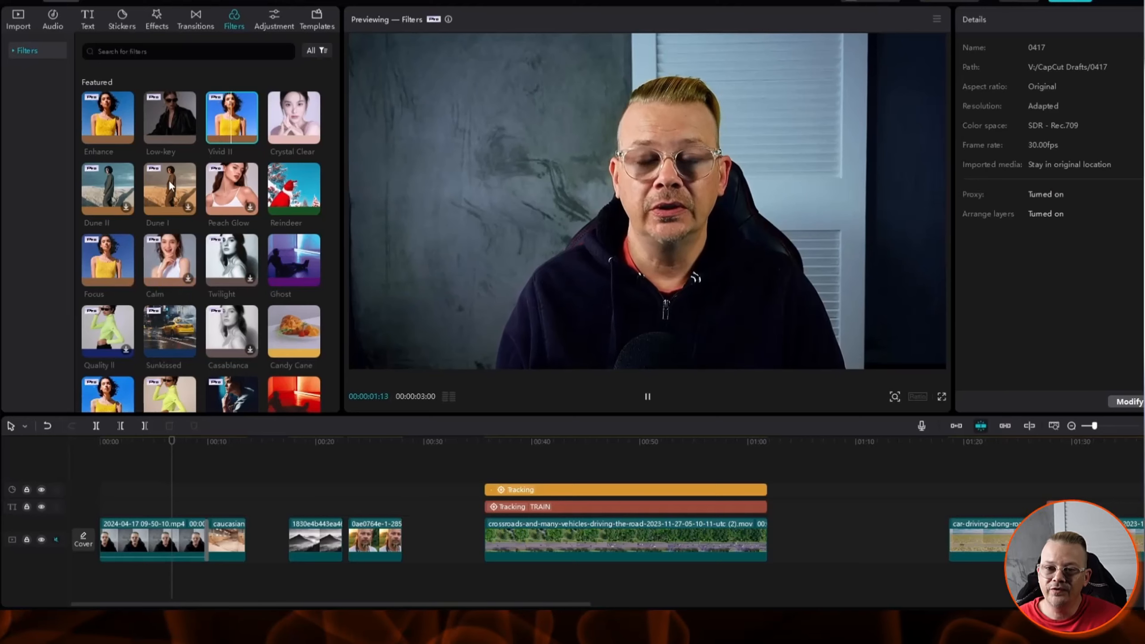
{"action": "scroll", "coordinate": [184, 246], "scroll_direction": "down", "scroll_amount": 5}
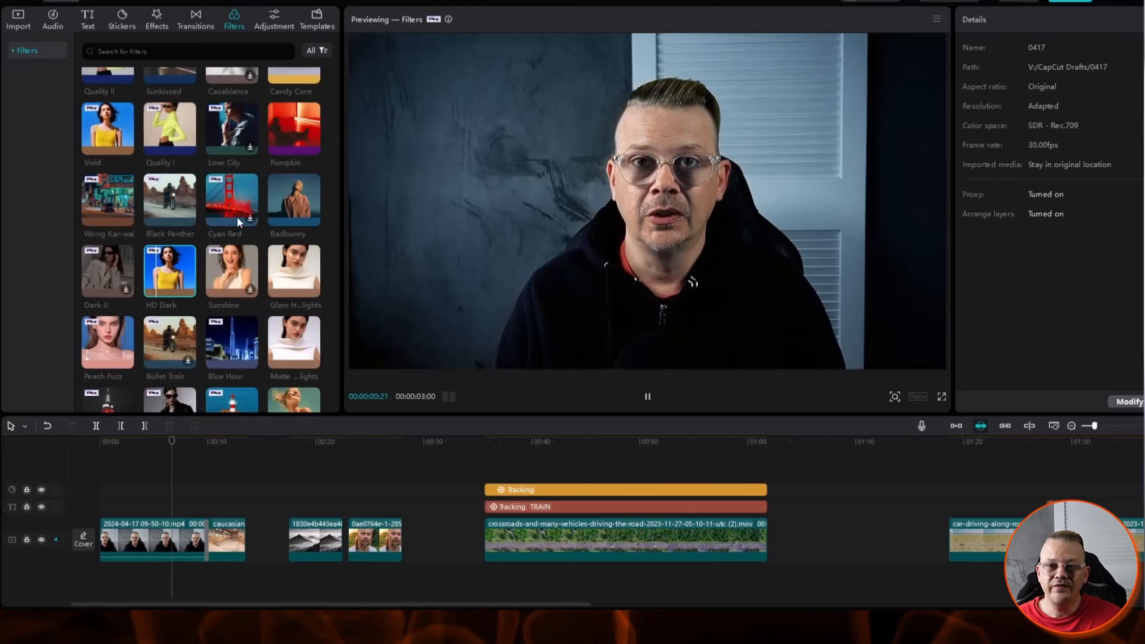
{"action": "scroll", "coordinate": [237, 219], "scroll_direction": "up", "scroll_amount": 5}
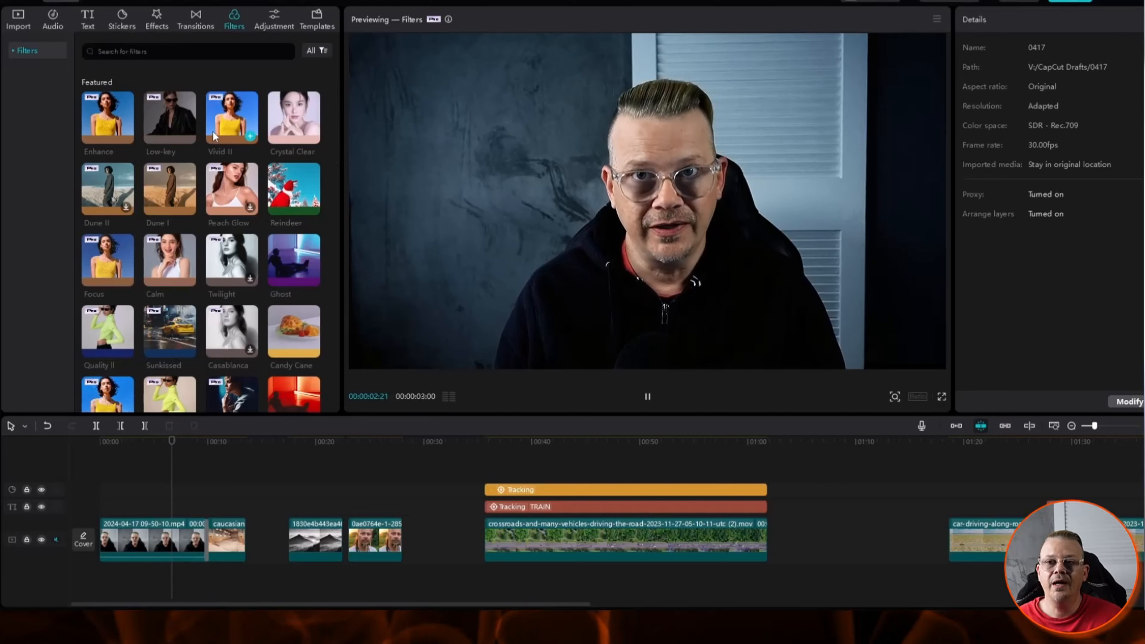
Open the adjustment library and display the adjustment settings of the first timeline clip
{"action": "left_click", "coordinate": [274, 20]}
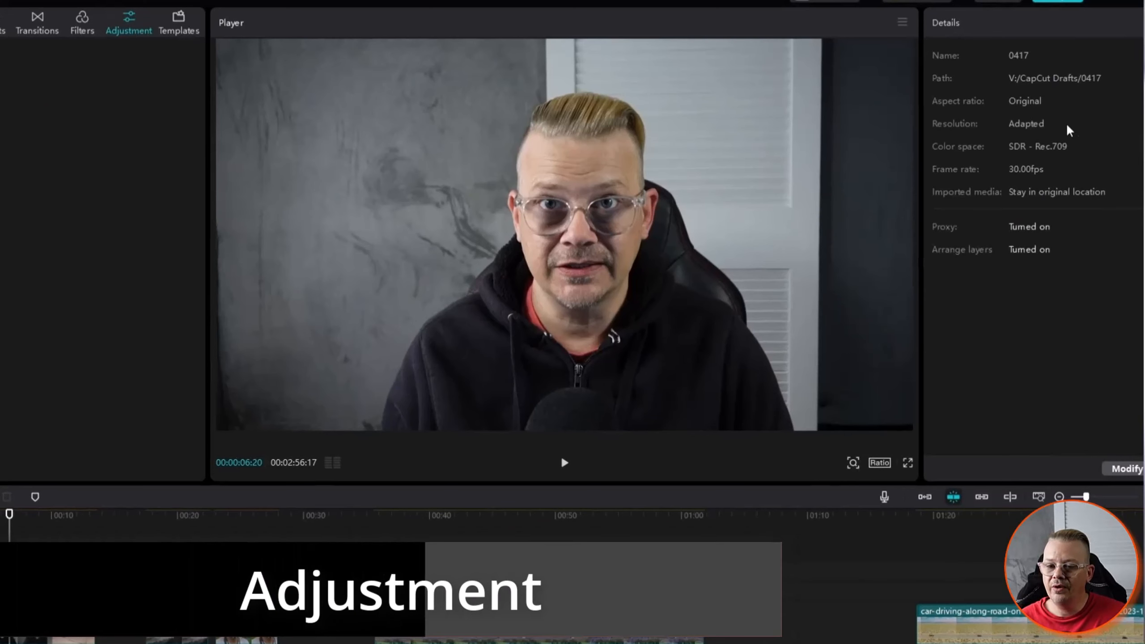
{"action": "left_click", "coordinate": [744, 66]}
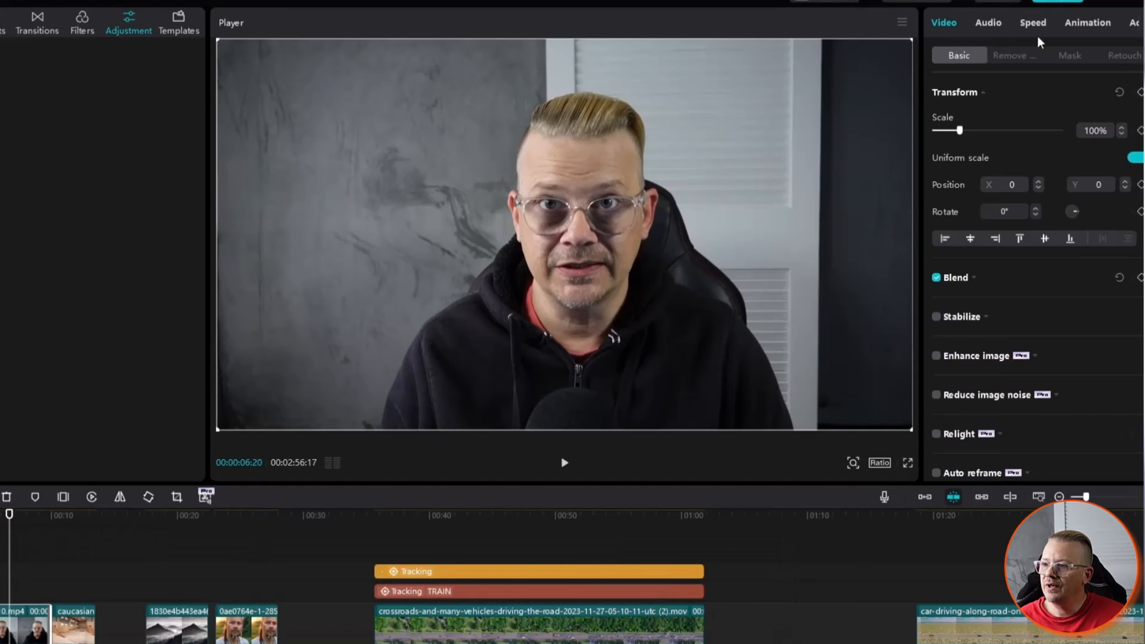
{"action": "scroll", "coordinate": [1032, 22], "scroll_direction": "right", "scroll_amount": 2}
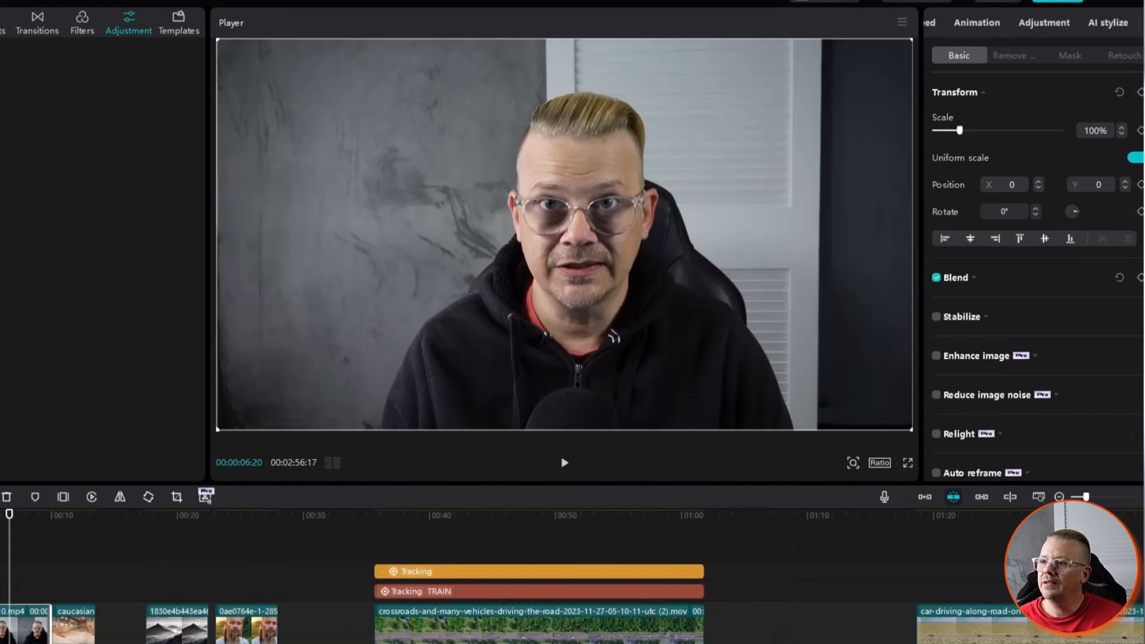
{"action": "left_click", "coordinate": [1025, 23]}
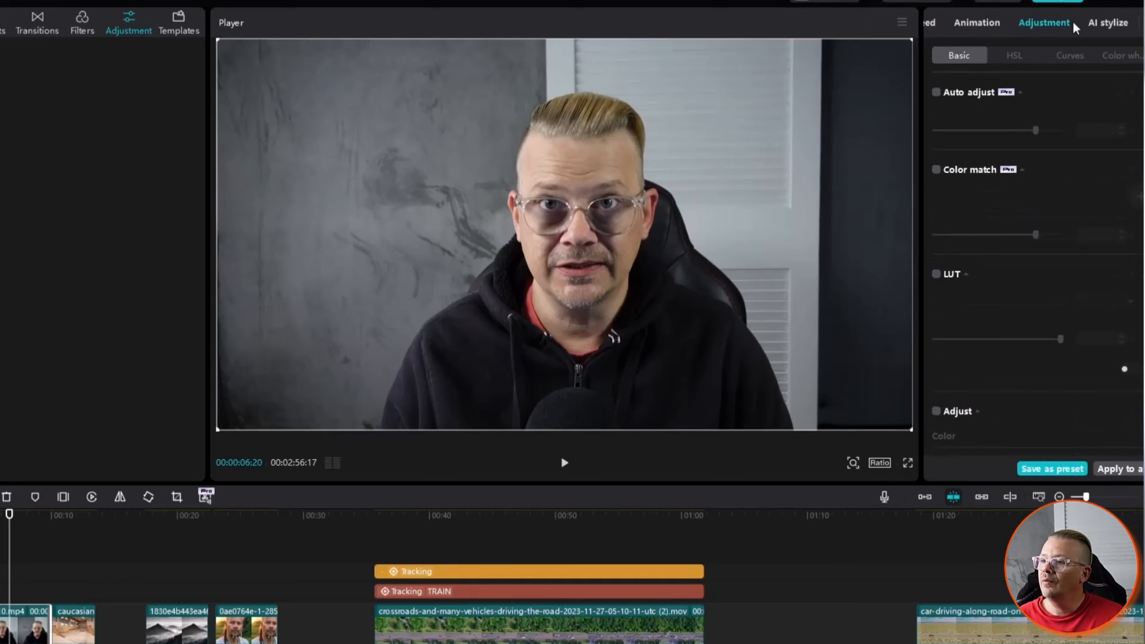
Switch the first clip's Auto adjust on and back off, and do the same with its Adjust settings to compare the looks
{"action": "left_click", "coordinate": [936, 94]}
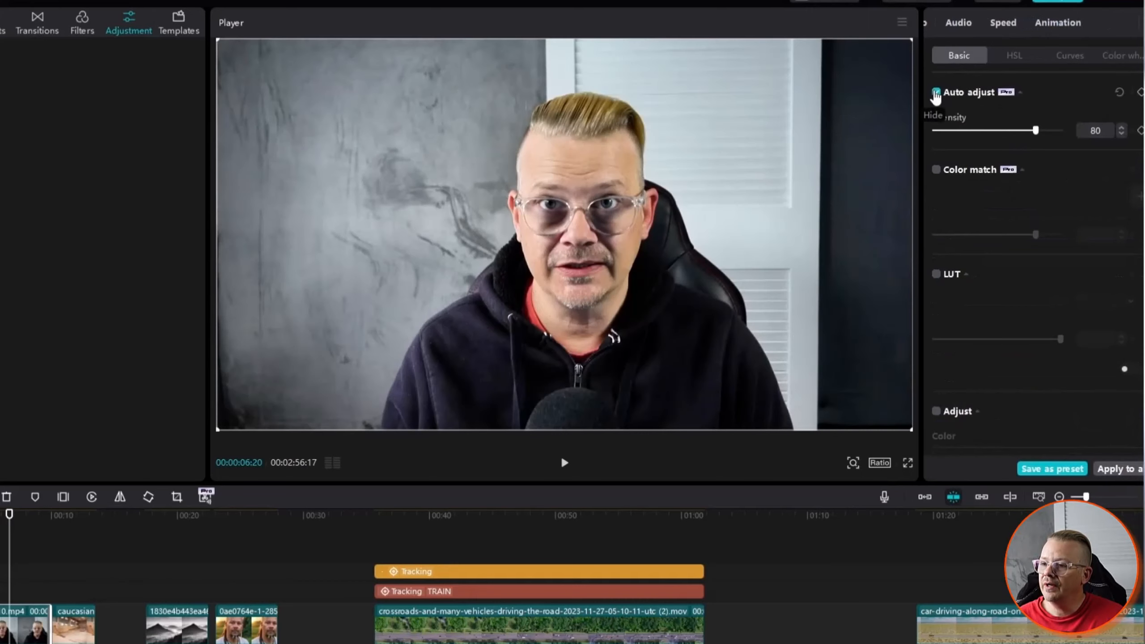
{"action": "left_click", "coordinate": [936, 94]}
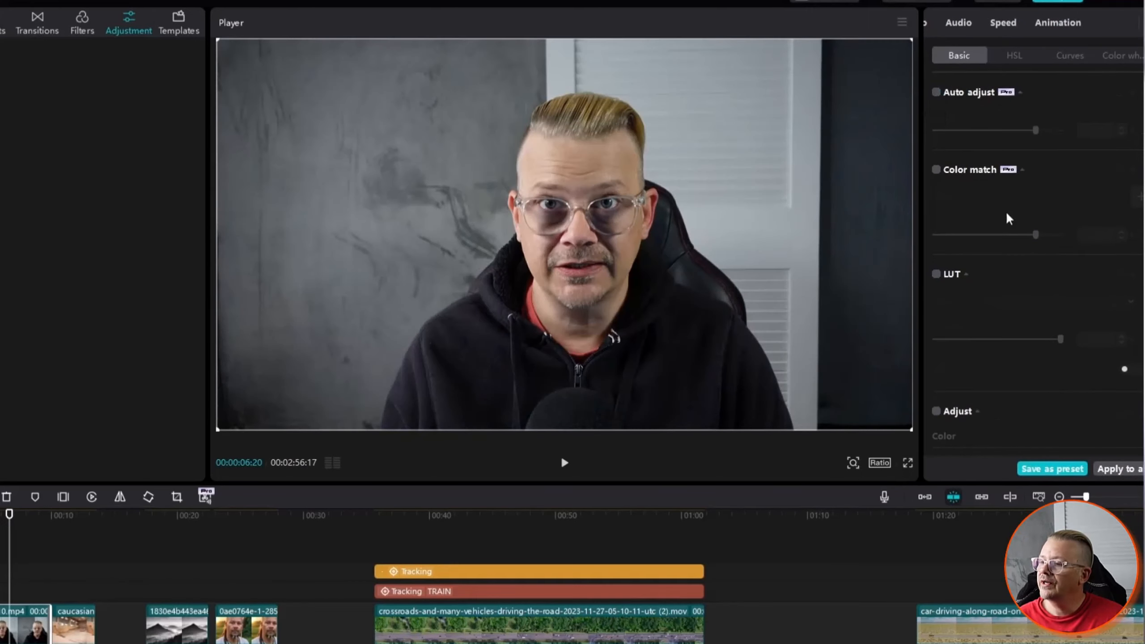
{"action": "scroll", "coordinate": [1009, 218], "scroll_direction": "down", "scroll_amount": 5}
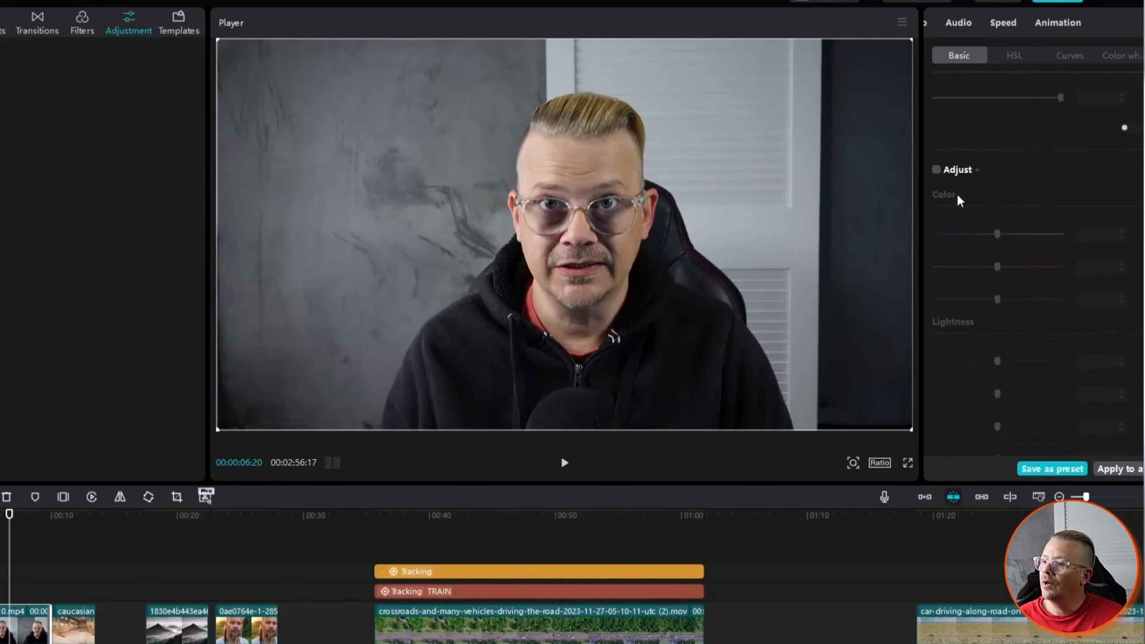
{"action": "scroll", "coordinate": [958, 204], "scroll_direction": "up", "scroll_amount": 1}
{"action": "left_click", "coordinate": [938, 212]}
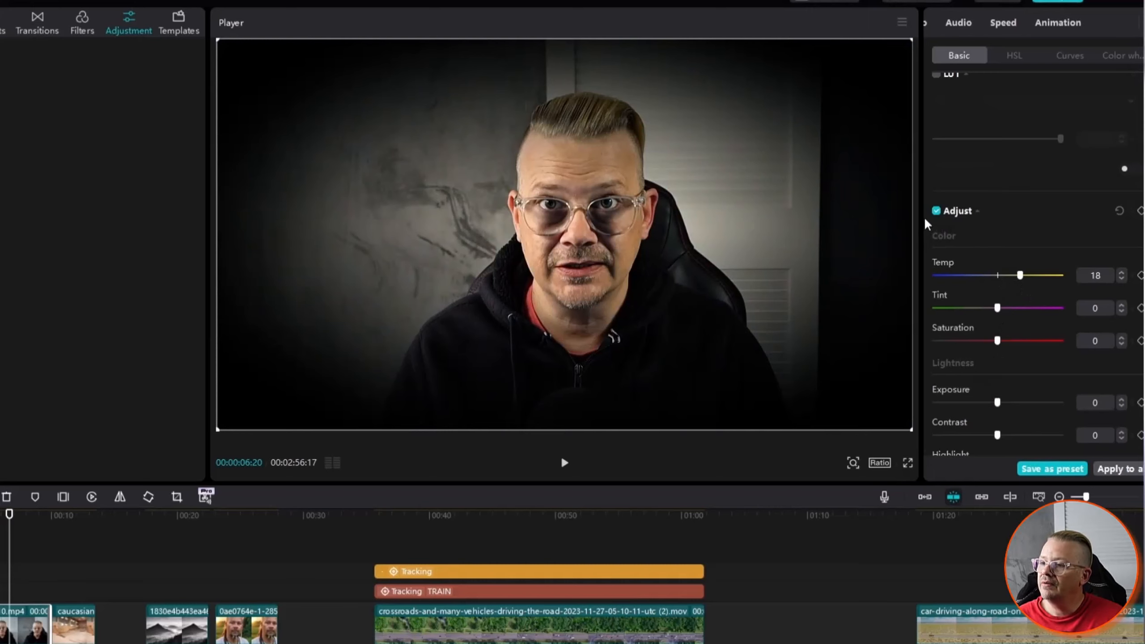
{"action": "left_click", "coordinate": [936, 212]}
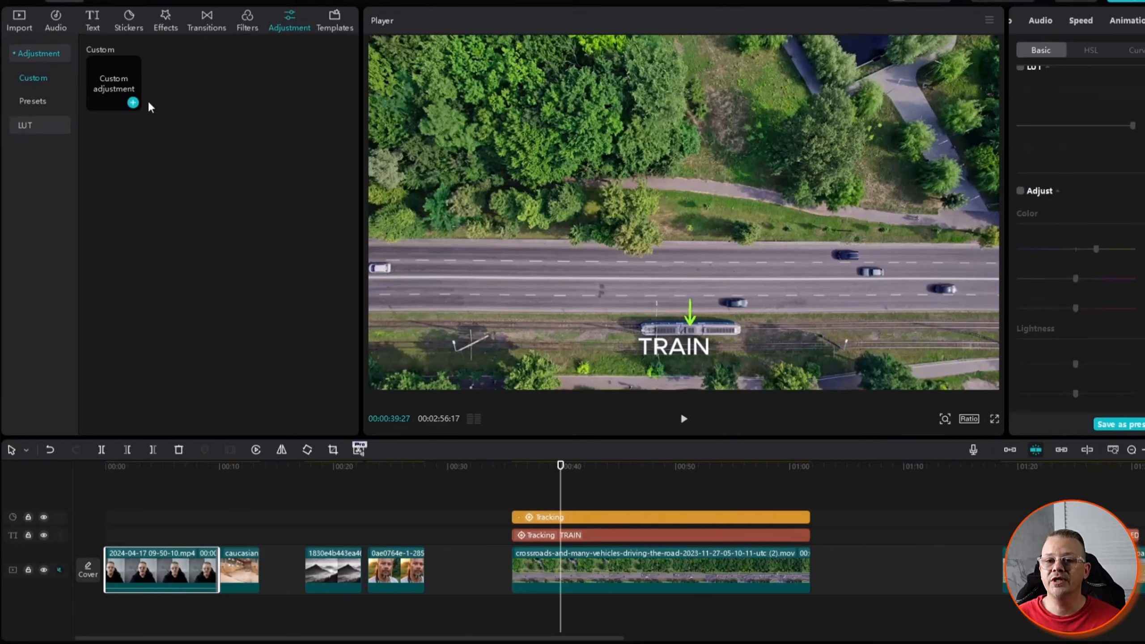
Add a custom adjustment layer above the train footage at 00:00:39:27 and stretch it to about 9 s
{"action": "left_click", "coordinate": [113, 80]}
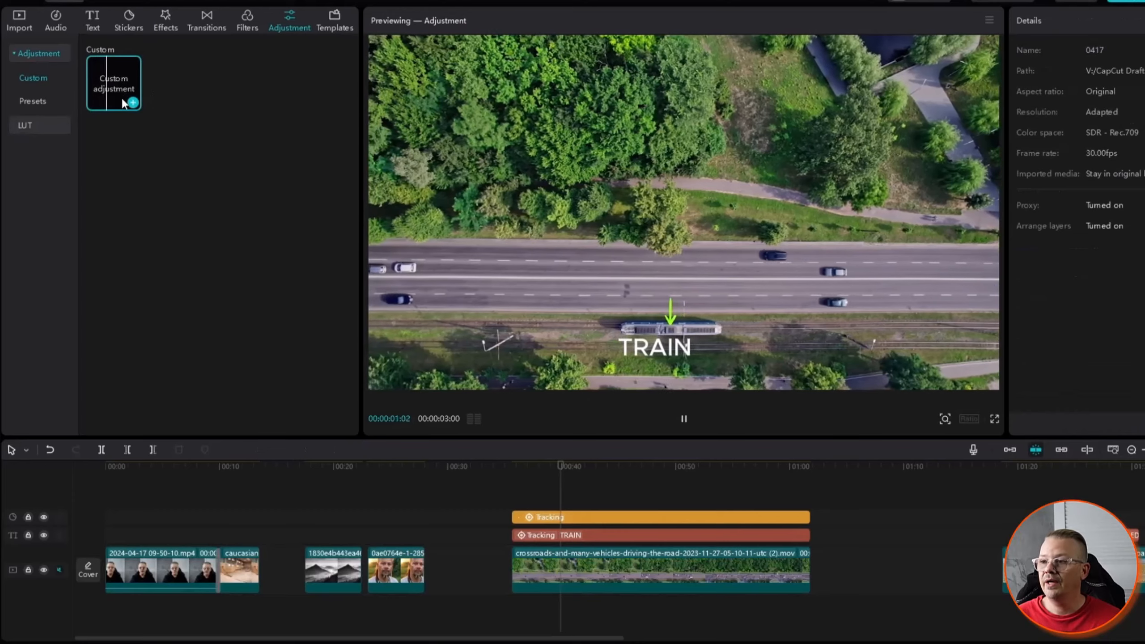
{"action": "left_click", "coordinate": [133, 103]}
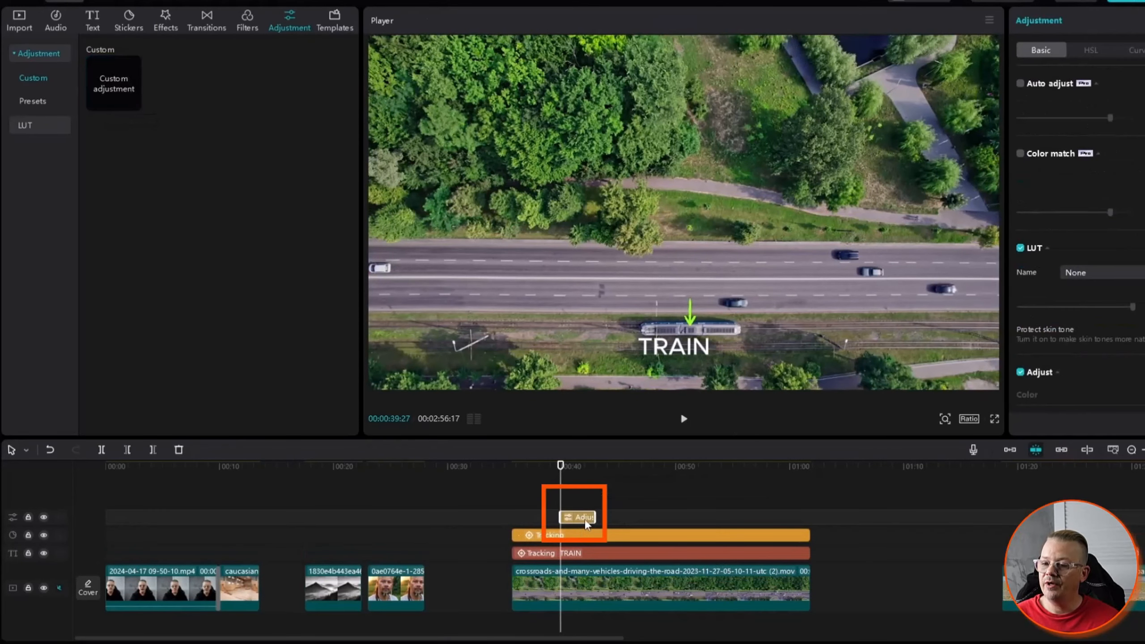
{"action": "left_click_drag", "start_coordinate": [594, 518], "coordinate": [665, 518]}
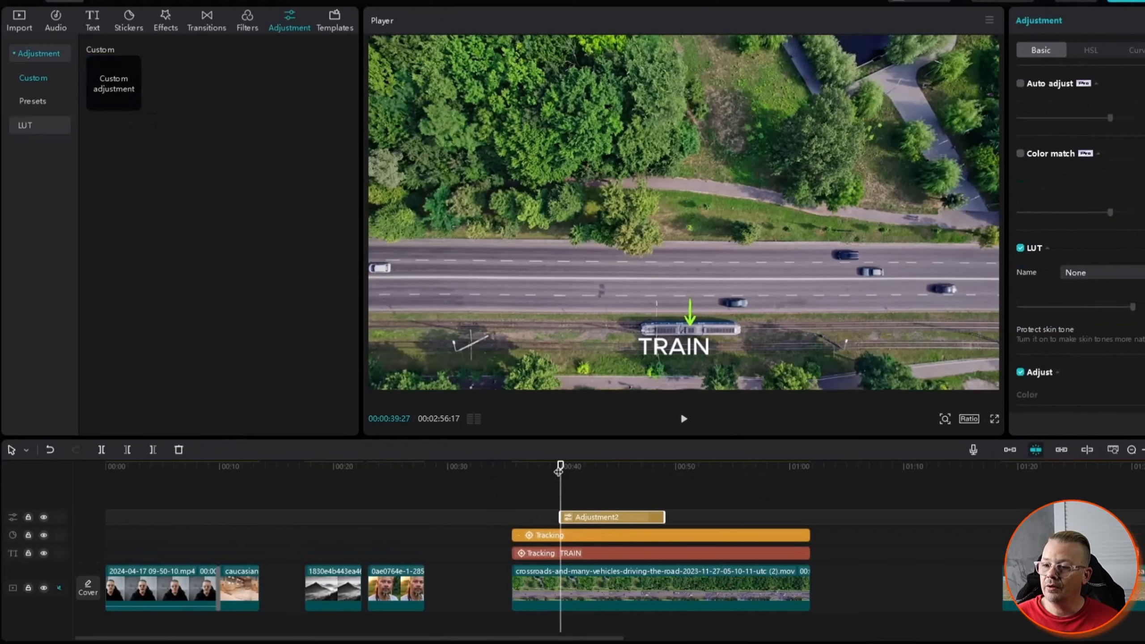
Enable Auto adjust on the adjustment layer at 00:00:43:22 and compare with the uncovered footage at 00:00:38:10
{"action": "left_click", "coordinate": [570, 469]}
{"action": "left_click", "coordinate": [605, 469]}
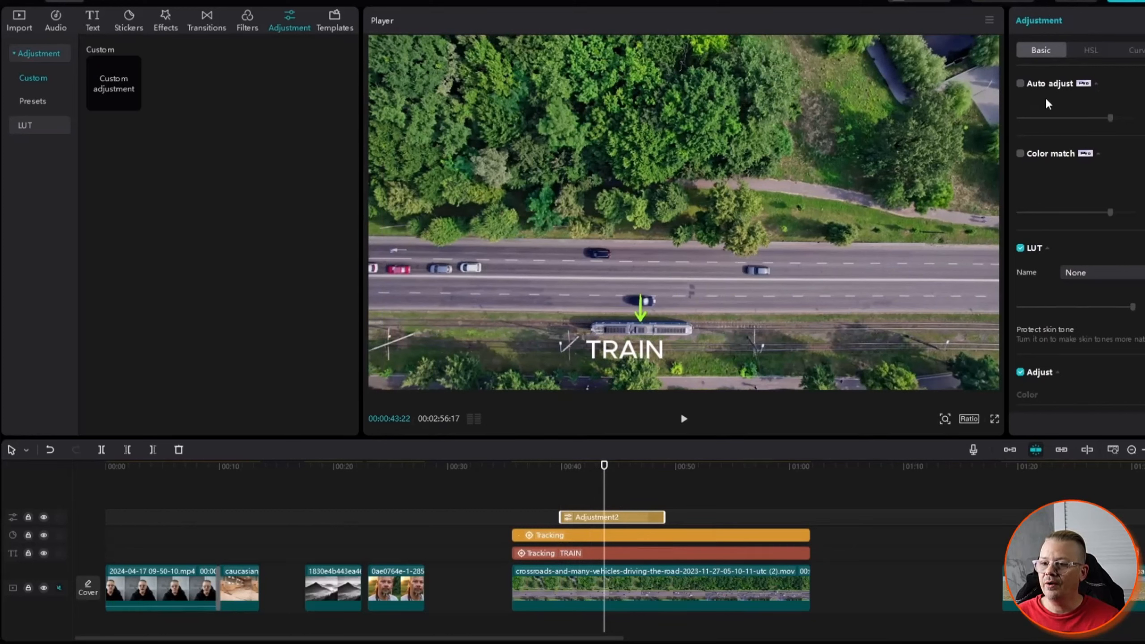
{"action": "left_click", "coordinate": [1022, 85]}
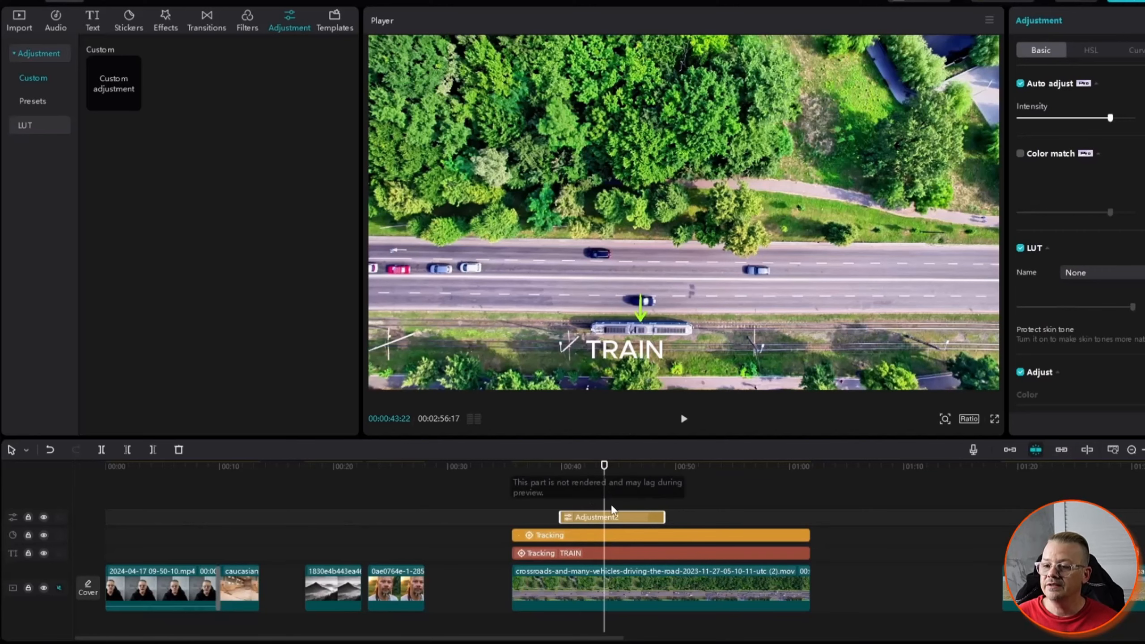
{"action": "left_click_drag", "start_coordinate": [610, 462], "coordinate": [543, 475]}
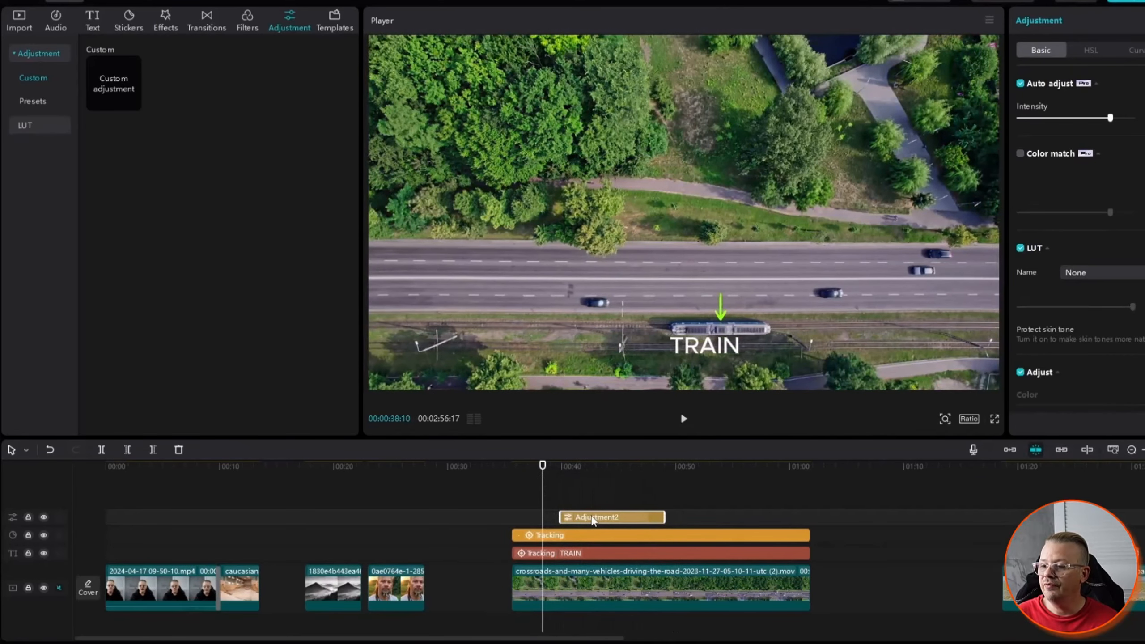
Move the adjustment layer to start at about 52 s over the train footage and check its look at 00:00:53:18
{"action": "left_click_drag", "start_coordinate": [606, 521], "coordinate": [742, 521]}
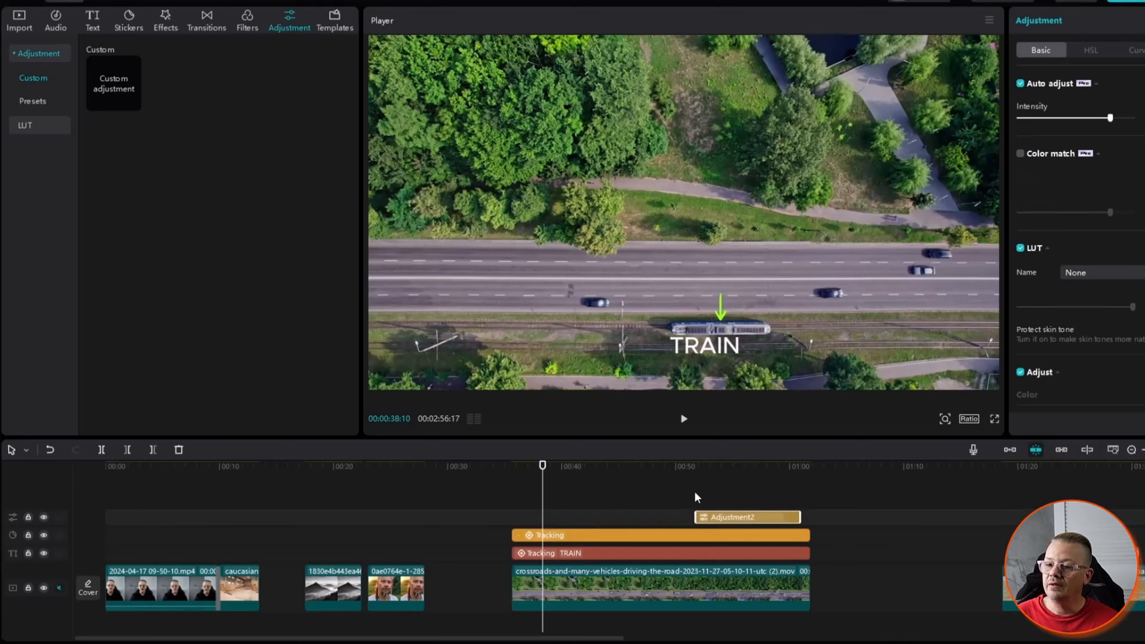
{"action": "left_click_drag", "start_coordinate": [547, 465], "coordinate": [684, 464]}
{"action": "left_click_drag", "start_coordinate": [697, 512], "coordinate": [717, 514]}
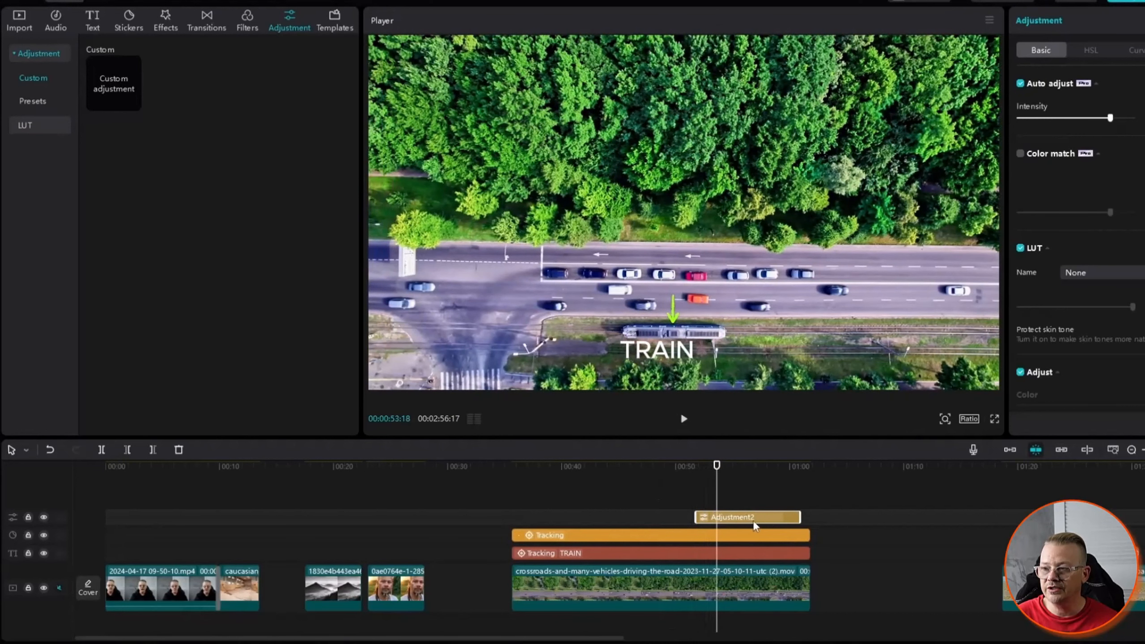
Turn off Auto adjust and LUT for the adjustment layer, leaving Adjust enabled
{"action": "left_click", "coordinate": [1020, 85]}
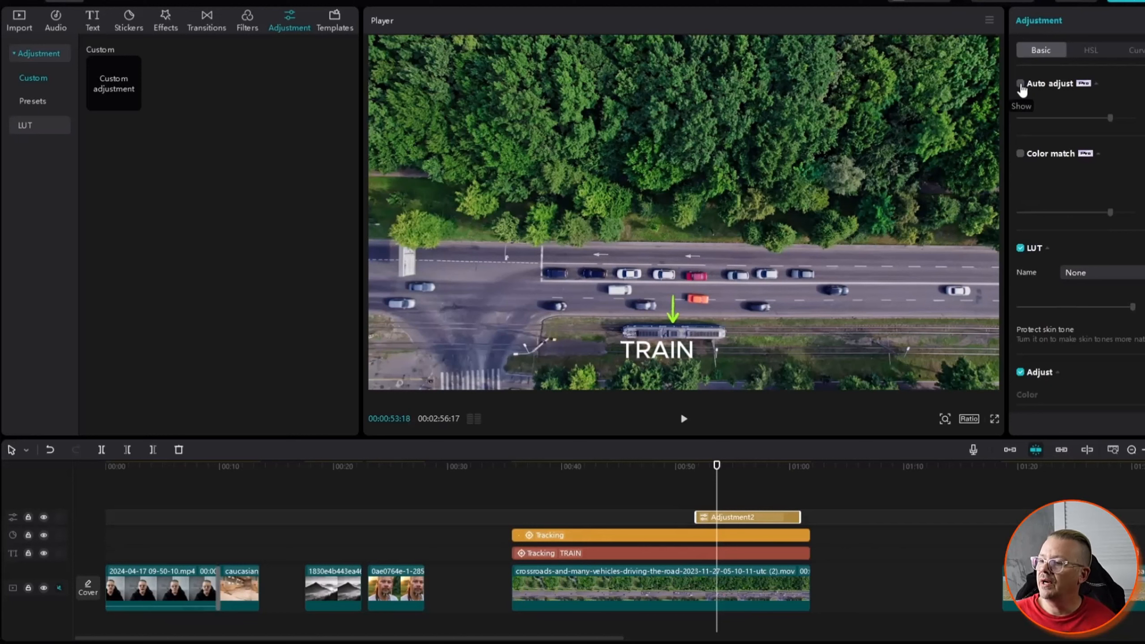
{"action": "scroll", "coordinate": [1033, 127], "scroll_direction": "down", "scroll_amount": 1}
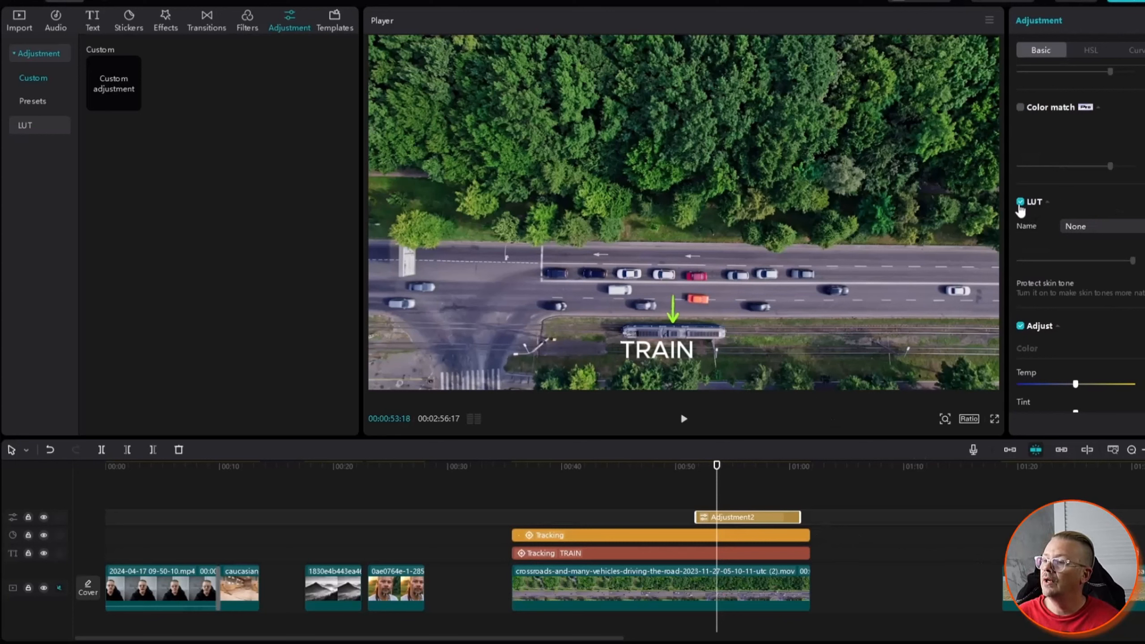
{"action": "scroll", "coordinate": [1071, 270], "scroll_direction": "down", "scroll_amount": 1}
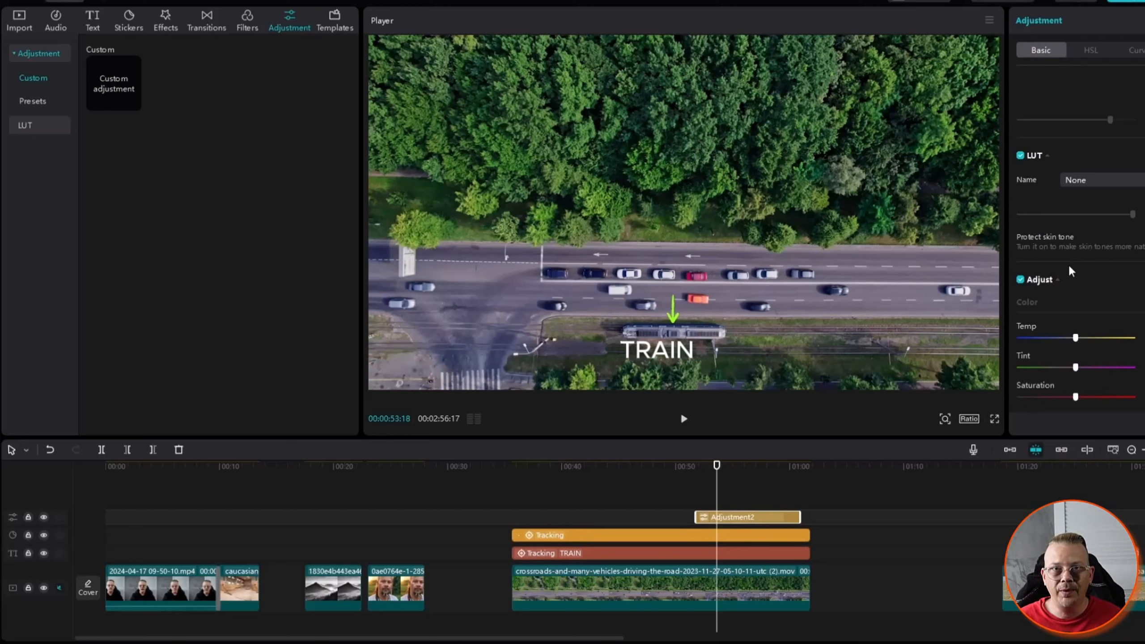
{"action": "left_click", "coordinate": [1020, 156]}
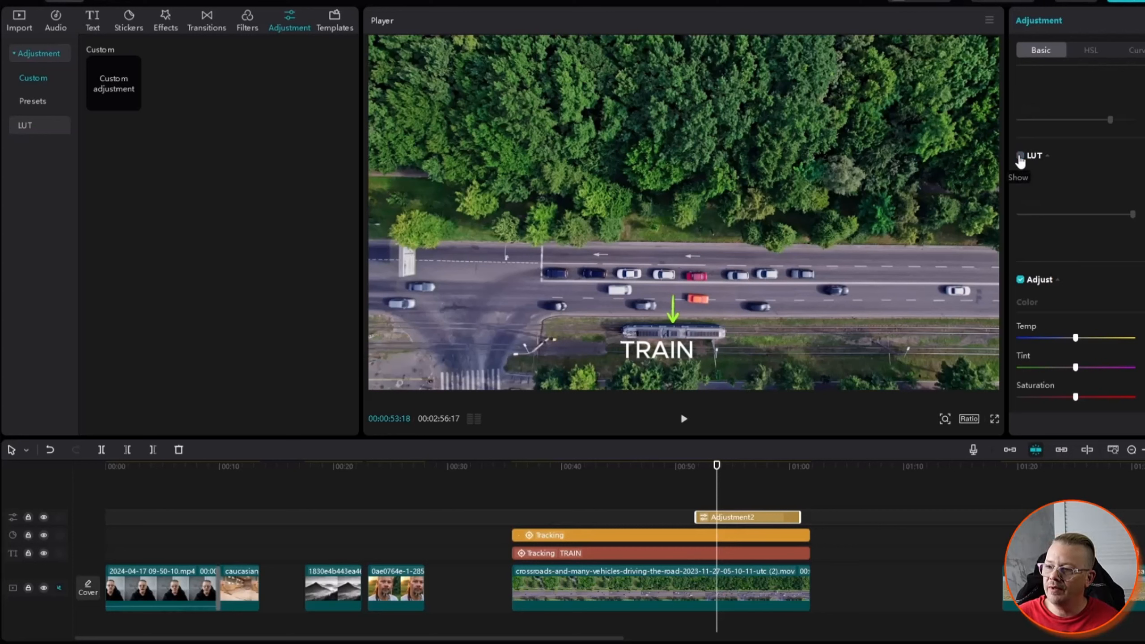
Set the adjustment layer's Temp and Tint to their minimum and its Saturation to the maximum
{"action": "scroll", "coordinate": [1020, 162], "scroll_direction": "down", "scroll_amount": 3}
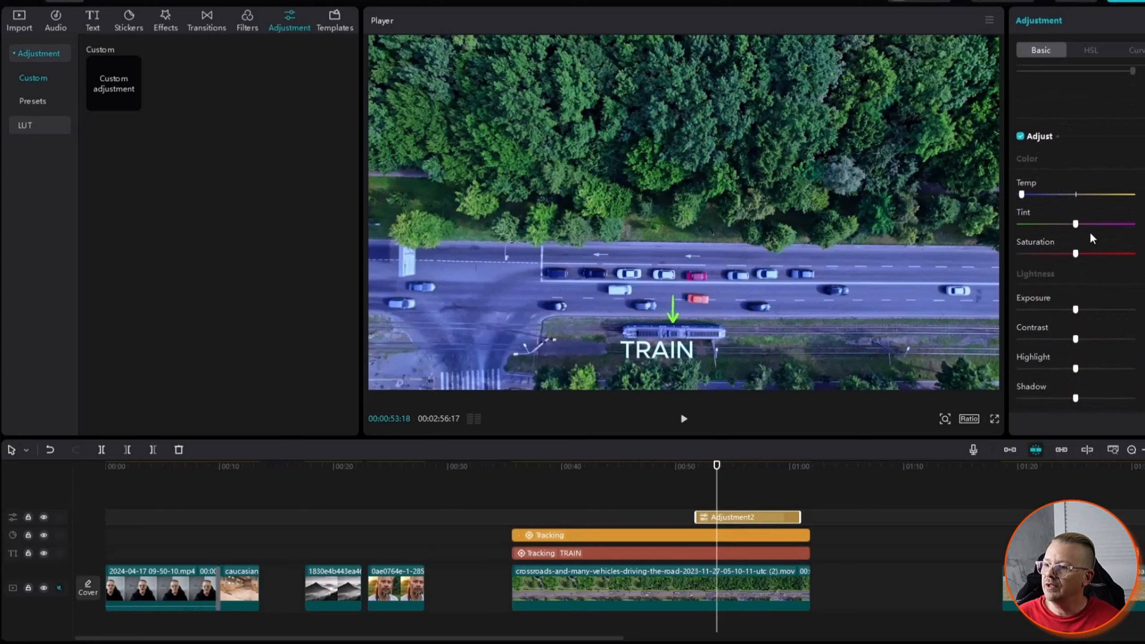
{"action": "left_click_drag", "start_coordinate": [1079, 254], "coordinate": [1133, 254]}
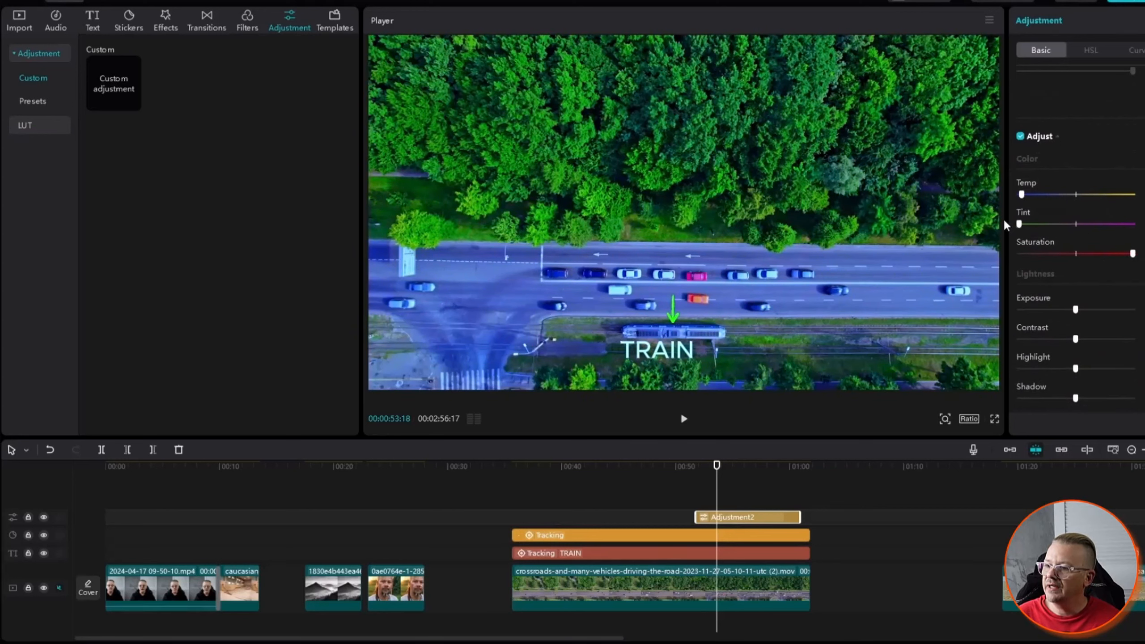
{"action": "left_click_drag", "start_coordinate": [1018, 224], "coordinate": [826, 254]}
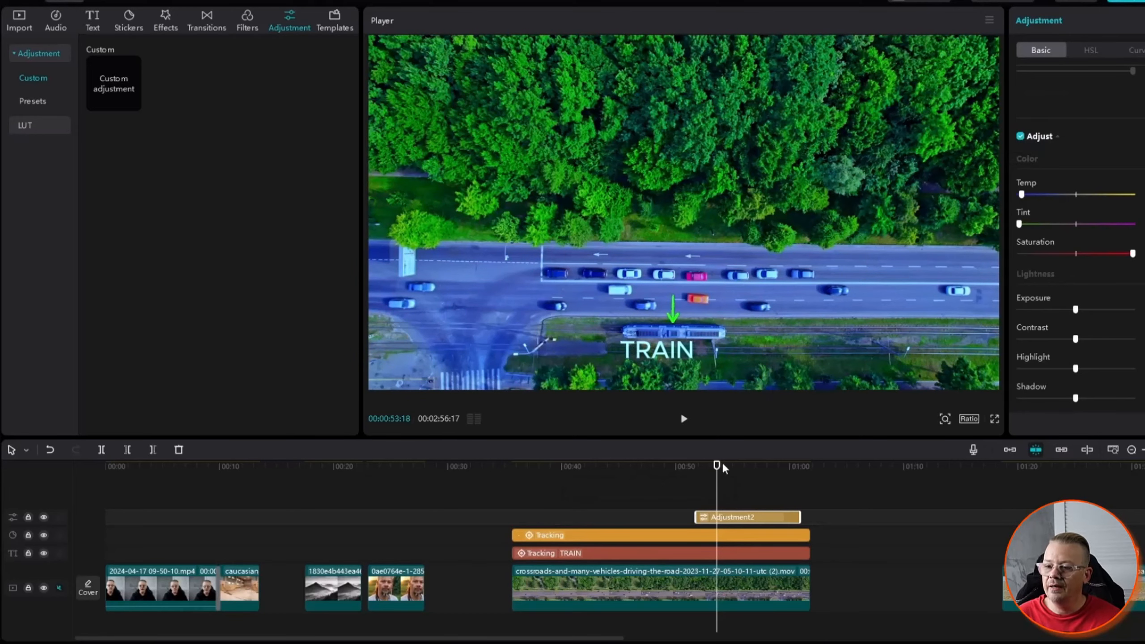
Extend the adjustment layer's start back to the beginning of the train footage and check its look across the clip
{"action": "mouse_move", "coordinate": [717, 466]}
{"action": "left_mouse_down"}
{"action": "mouse_move", "coordinate": [566, 467]}
{"action": "mouse_move", "coordinate": [708, 474]}
{"action": "left_mouse_up"}
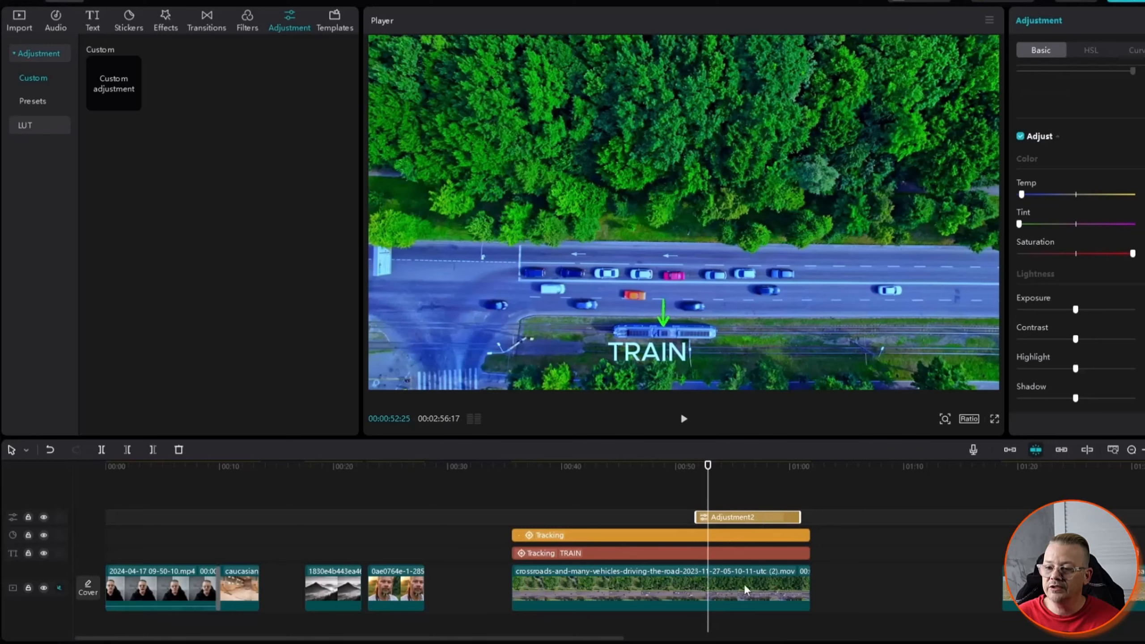
{"action": "left_click_drag", "start_coordinate": [694, 522], "coordinate": [506, 524]}
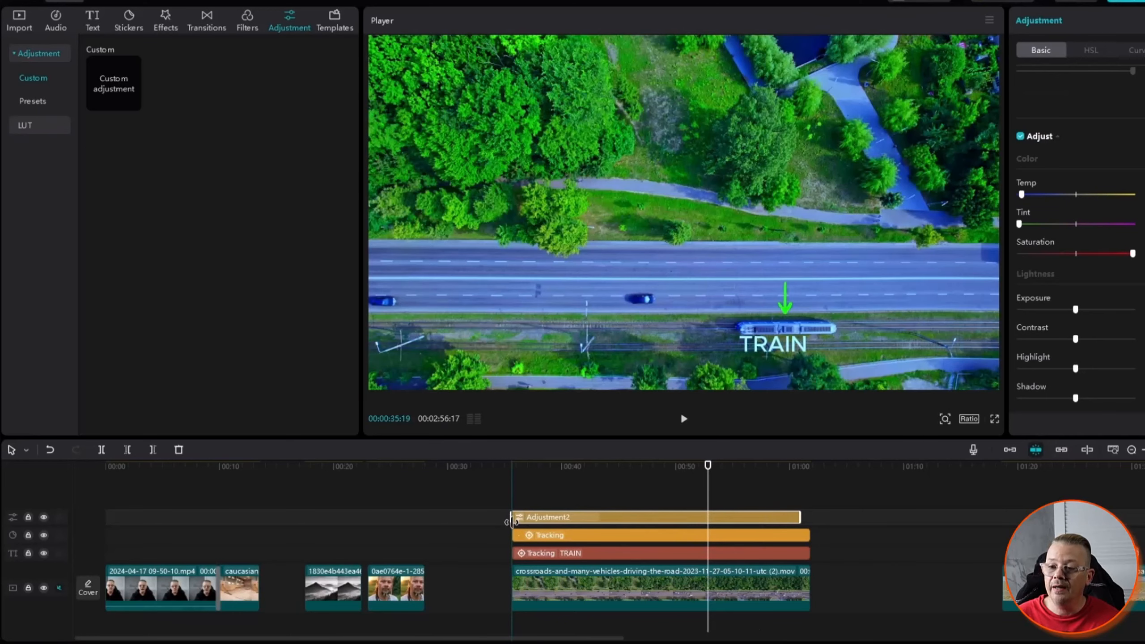
{"action": "left_click", "coordinate": [521, 468]}
{"action": "left_click_drag", "start_coordinate": [521, 467], "coordinate": [735, 466]}
Move the portrait clip directly before the train footage and extend the adjustment layer's start over it to about 32 s
{"action": "left_click_drag", "start_coordinate": [391, 593], "coordinate": [476, 593]}
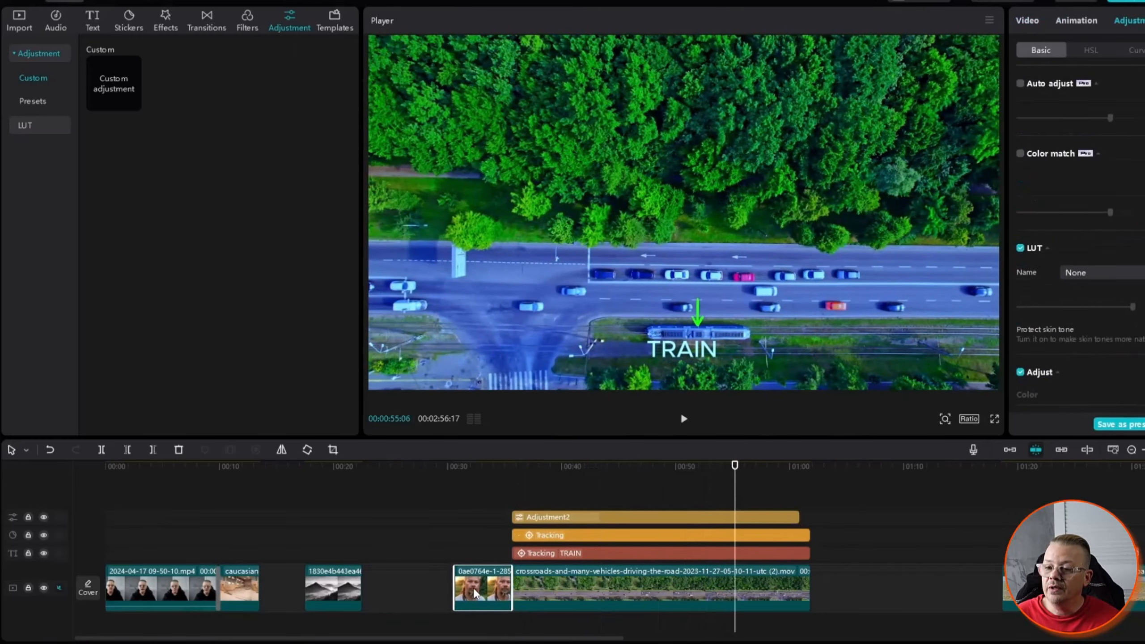
{"action": "left_click", "coordinate": [531, 517]}
{"action": "left_click_drag", "start_coordinate": [512, 517], "coordinate": [474, 517]}
{"action": "left_click", "coordinate": [447, 468]}
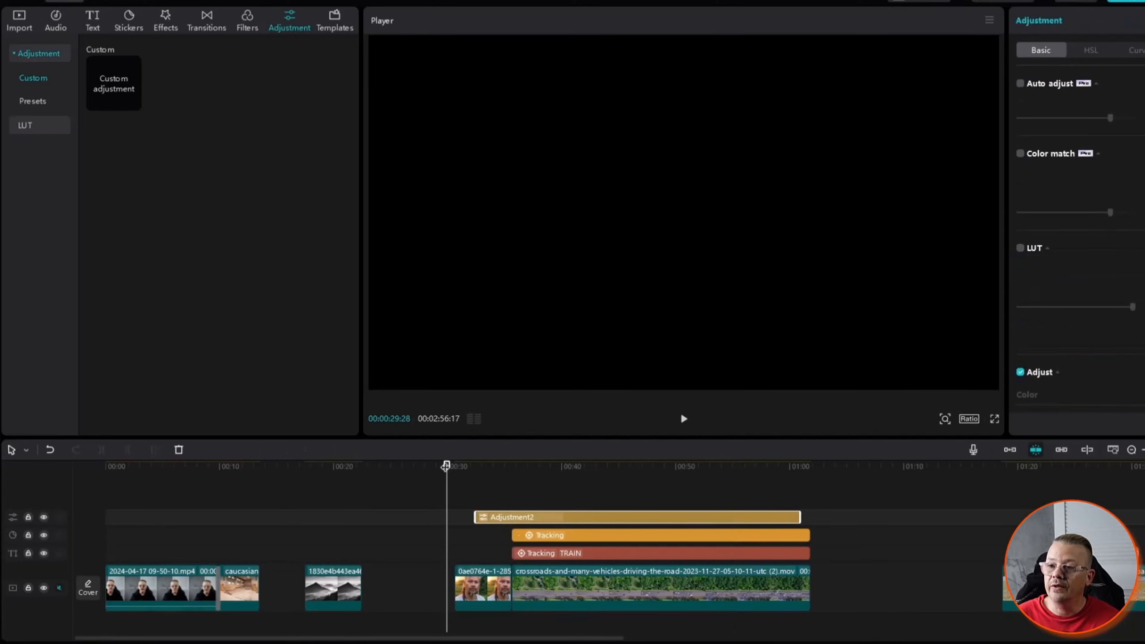
{"action": "left_click_drag", "start_coordinate": [446, 467], "coordinate": [738, 493]}
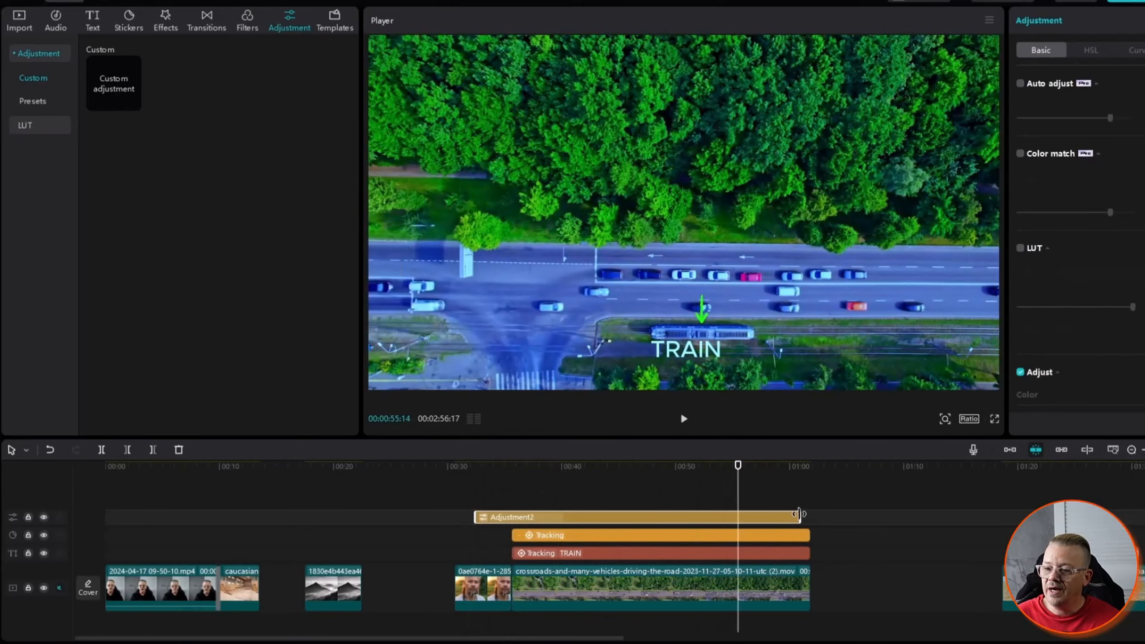
Trim the adjustment layer's end to about 58 s, shift the layer to start with the train footage, and check it at 00:00:57:07
{"action": "left_click_drag", "start_coordinate": [800, 517], "coordinate": [770, 517]}
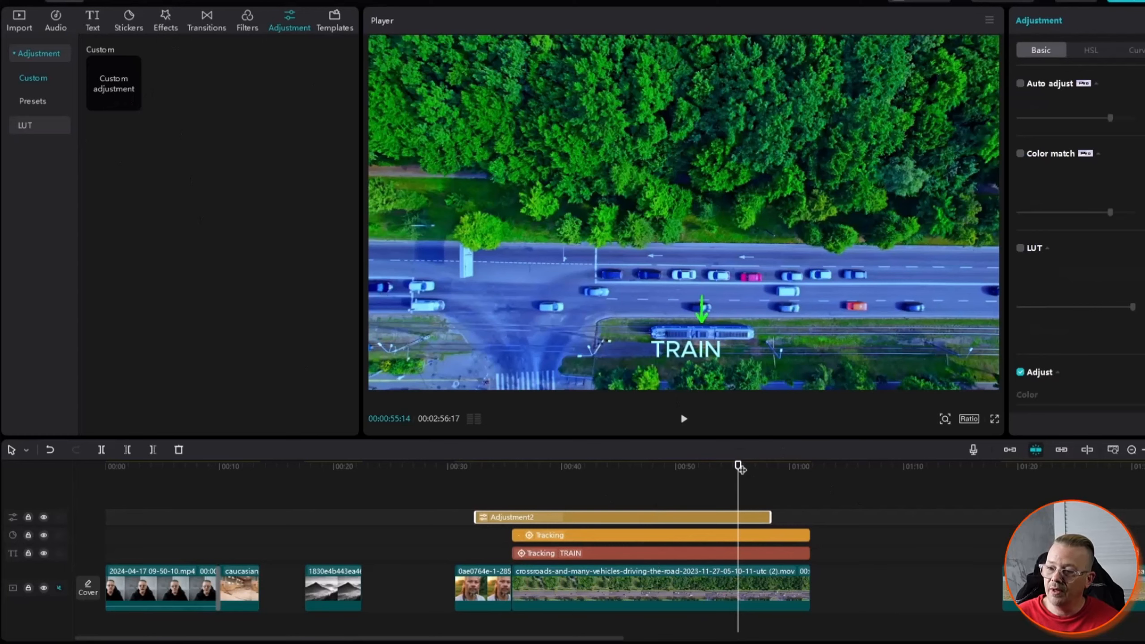
{"action": "mouse_move", "coordinate": [739, 467]}
{"action": "left_mouse_down"}
{"action": "mouse_move", "coordinate": [811, 470]}
{"action": "mouse_move", "coordinate": [759, 470]}
{"action": "left_mouse_up"}
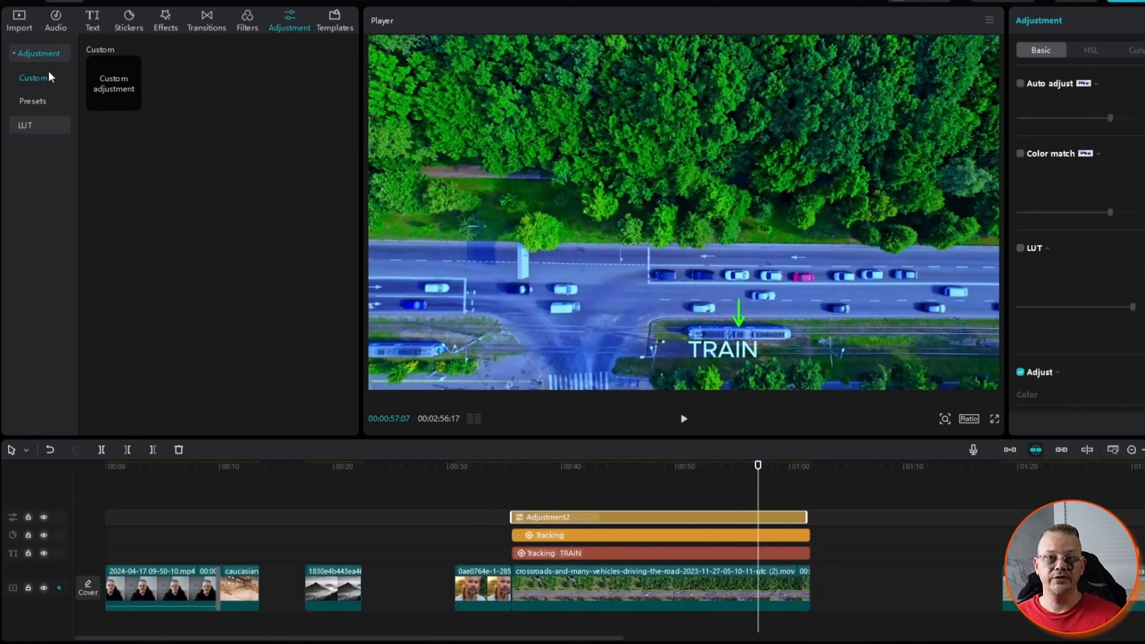
Preview the saved adjustment presets brand_filters_1 and brand_filters_2, and add brand_filters_2 over the car footage at 00:01:21:14
{"action": "left_click", "coordinate": [38, 102]}
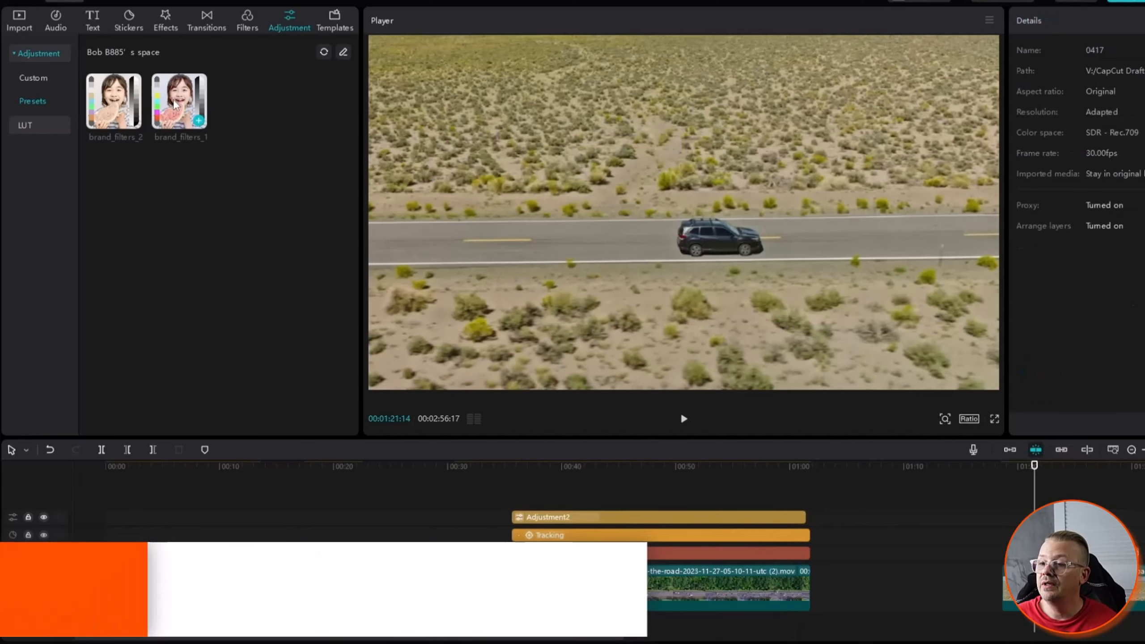
{"action": "left_click", "coordinate": [174, 105]}
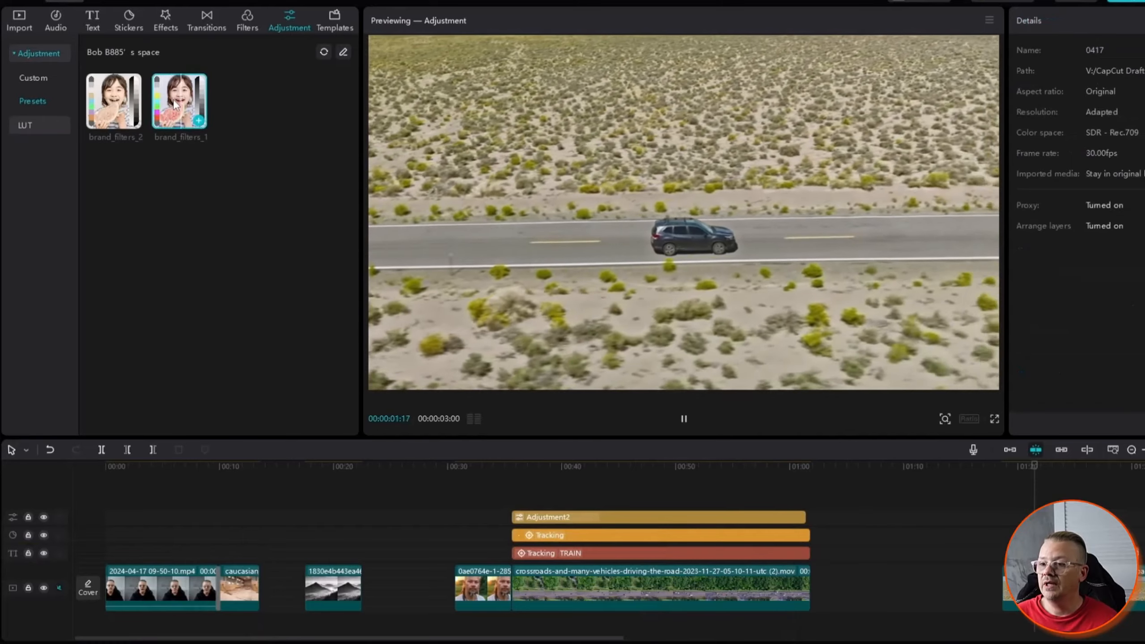
{"action": "left_click", "coordinate": [114, 109]}
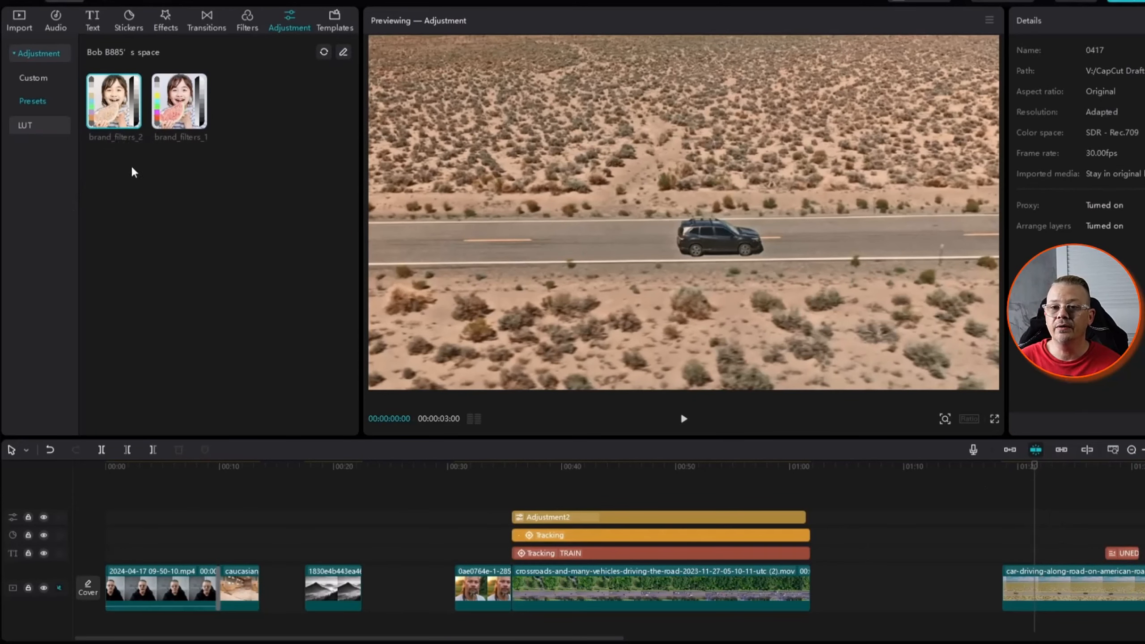
{"action": "left_click", "coordinate": [133, 120]}
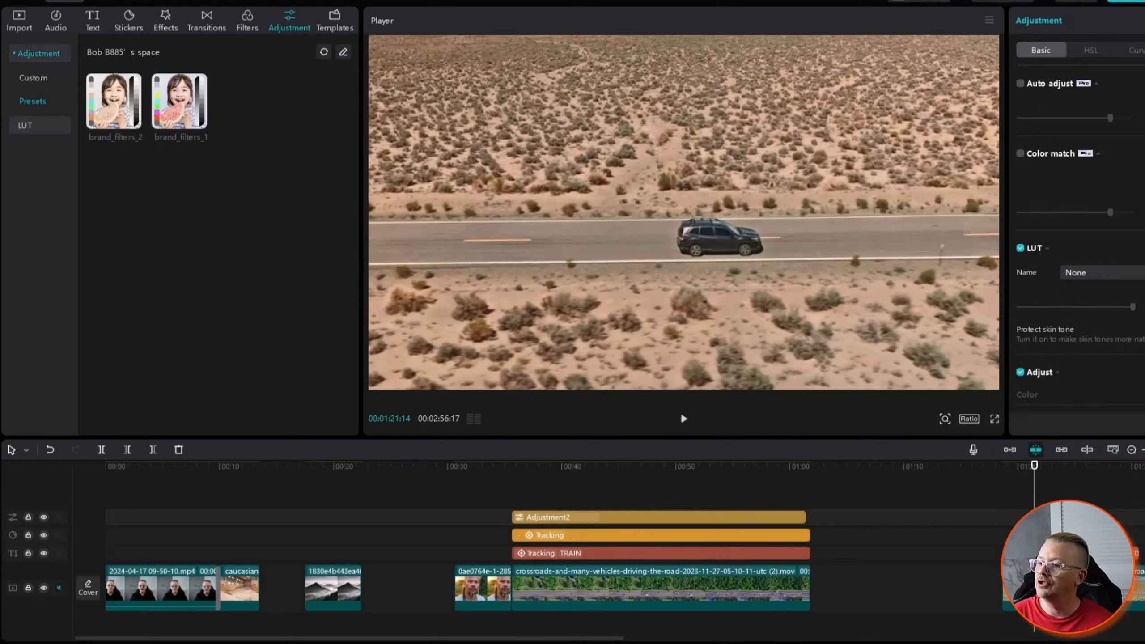
Set the Tint of the preset adjustment over the car footage to its maximum and review its LUT settings
{"action": "scroll", "coordinate": [1076, 296], "scroll_direction": "down", "scroll_amount": 4}
{"action": "scroll", "coordinate": [1076, 292], "scroll_direction": "down", "scroll_amount": 3}
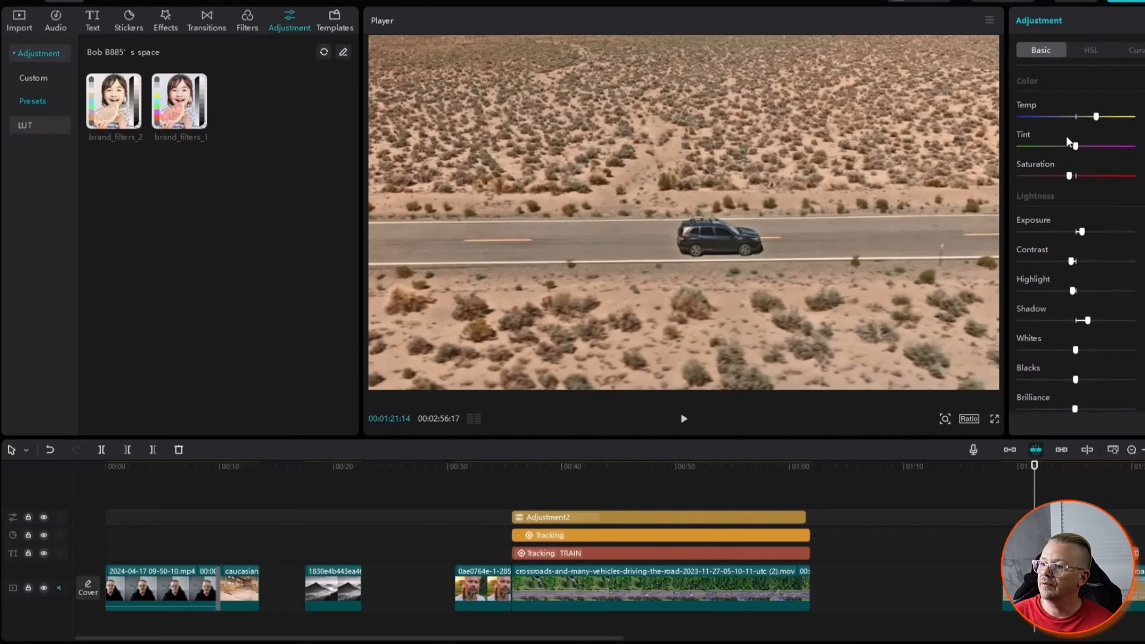
{"action": "left_click_drag", "start_coordinate": [1077, 148], "coordinate": [1132, 149]}
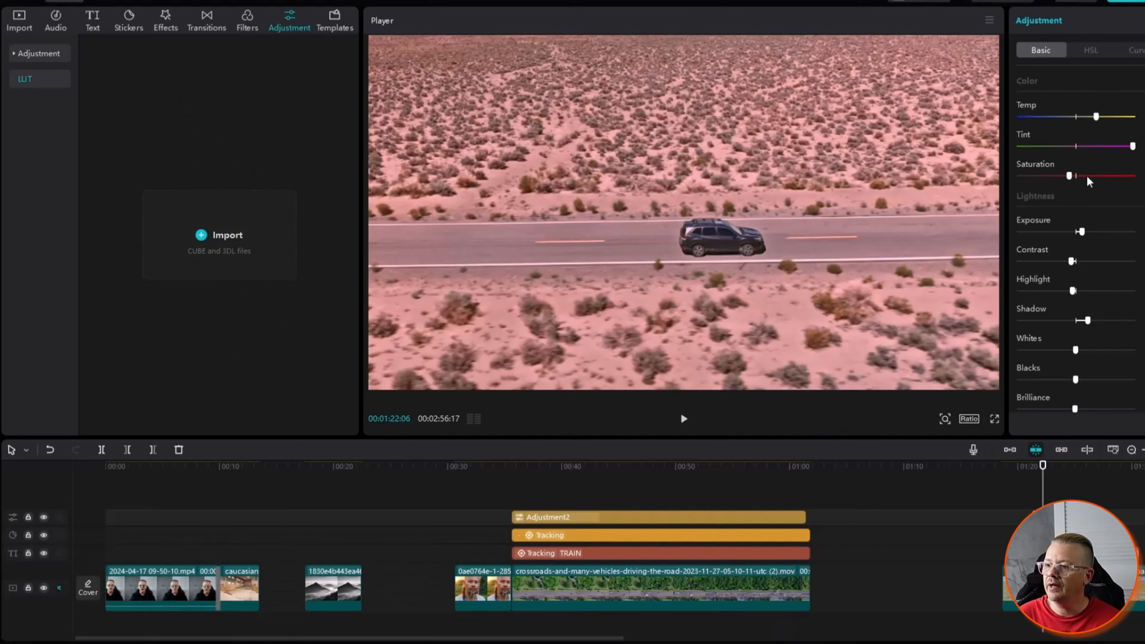
{"action": "scroll", "coordinate": [1086, 173], "scroll_direction": "up", "scroll_amount": 5}
{"action": "scroll", "coordinate": [1080, 182], "scroll_direction": "down", "scroll_amount": 1}
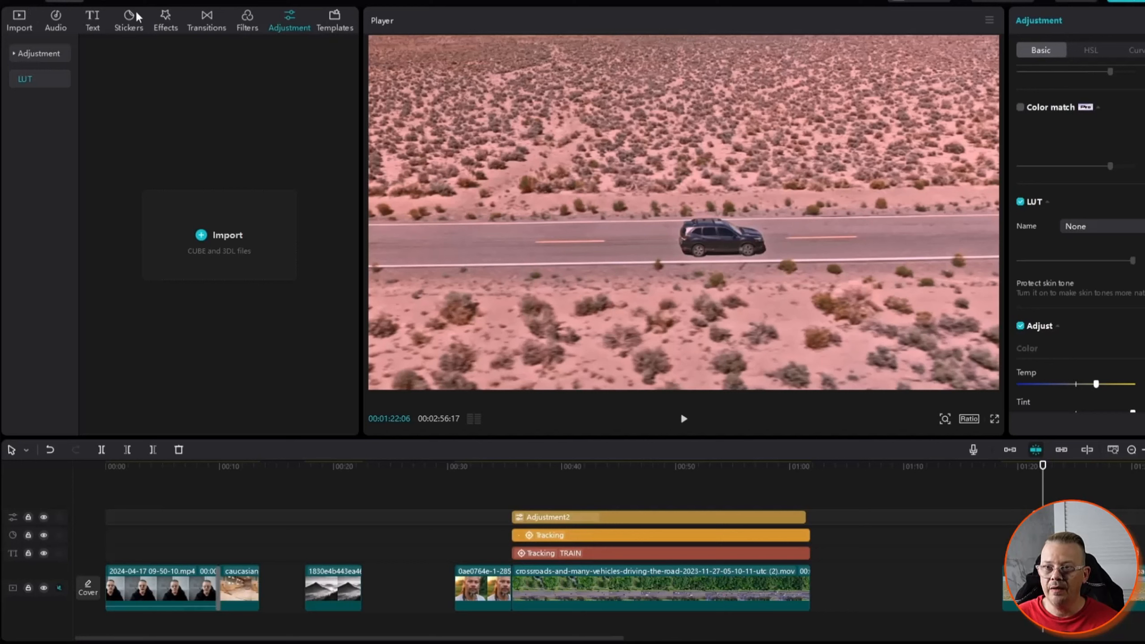
Browse the For You templates, preview the Pug ur BSF template and add it above the car footage
{"action": "left_click", "coordinate": [336, 20]}
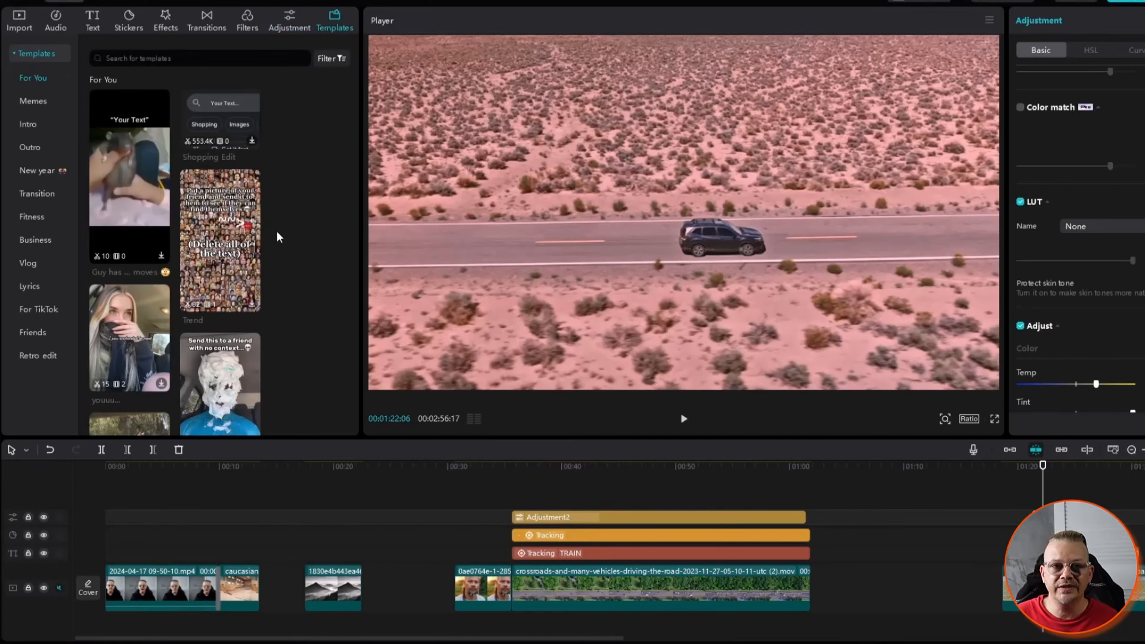
{"action": "scroll", "coordinate": [261, 242], "scroll_direction": "down", "scroll_amount": 5}
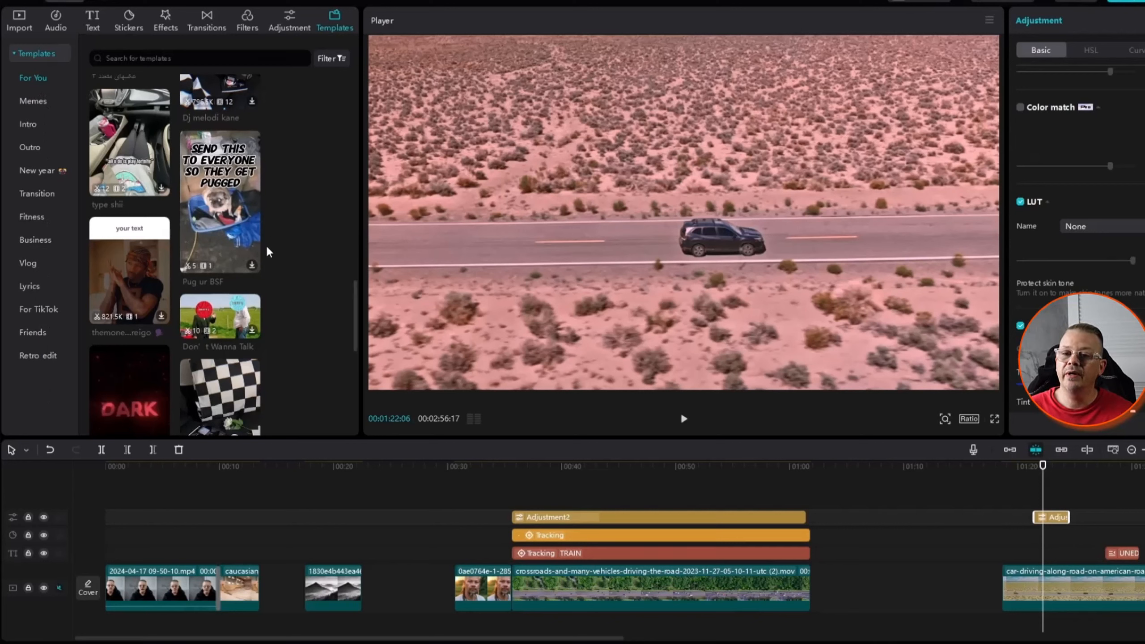
{"action": "left_click", "coordinate": [228, 217]}
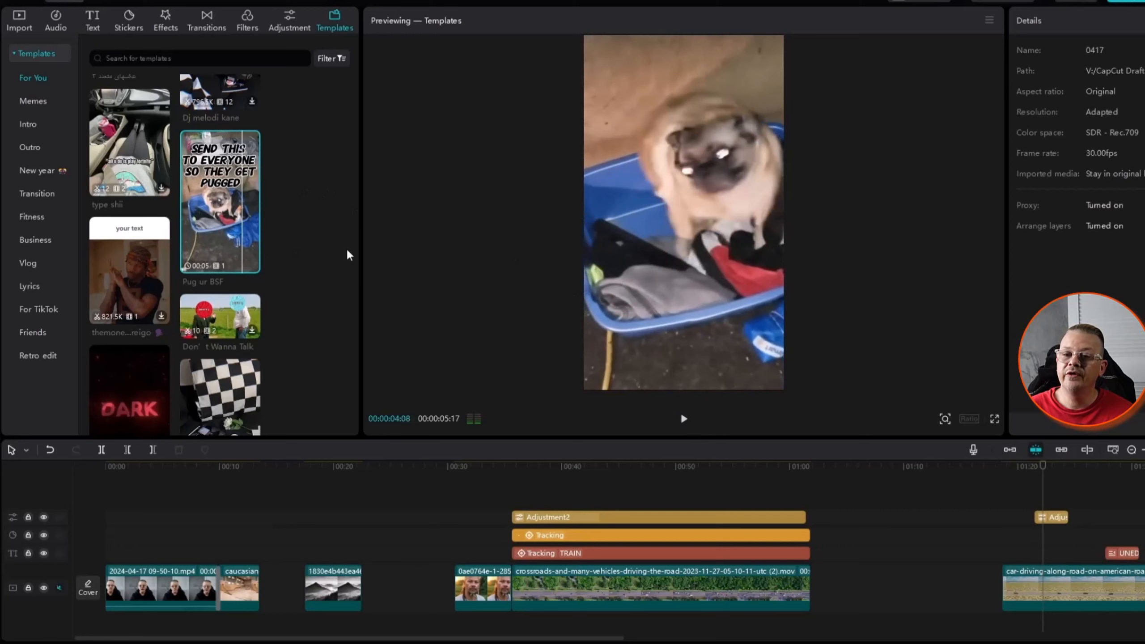
{"action": "left_click", "coordinate": [252, 265]}
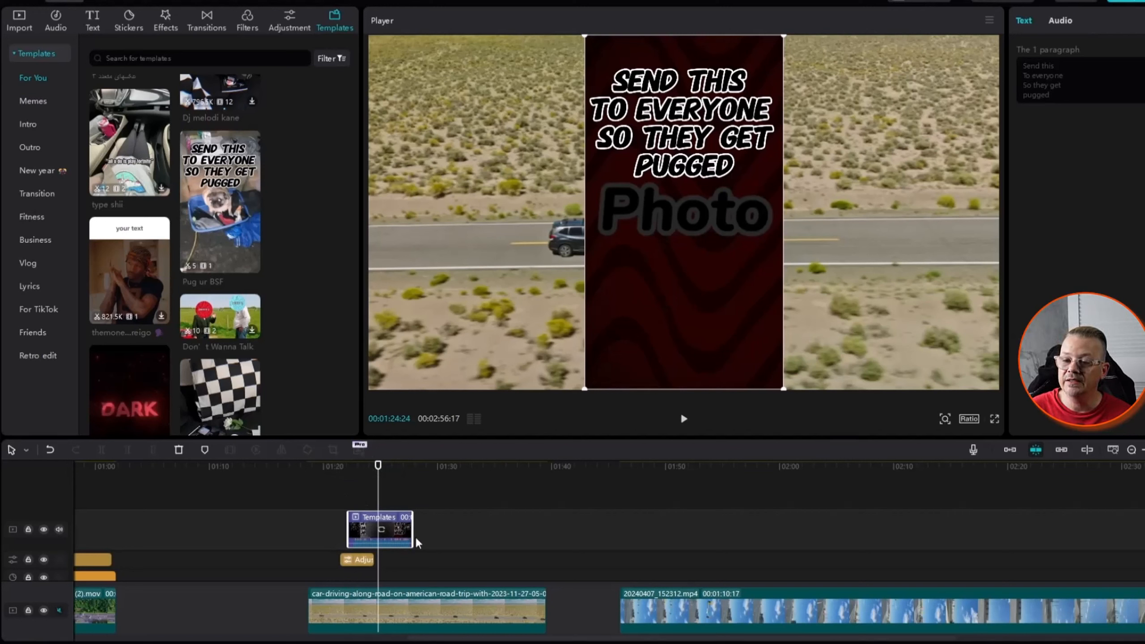
Try to shorten the template clip, and replace its placeholder photo with the portrait picture
{"action": "left_click_drag", "start_coordinate": [409, 534], "coordinate": [366, 532]}
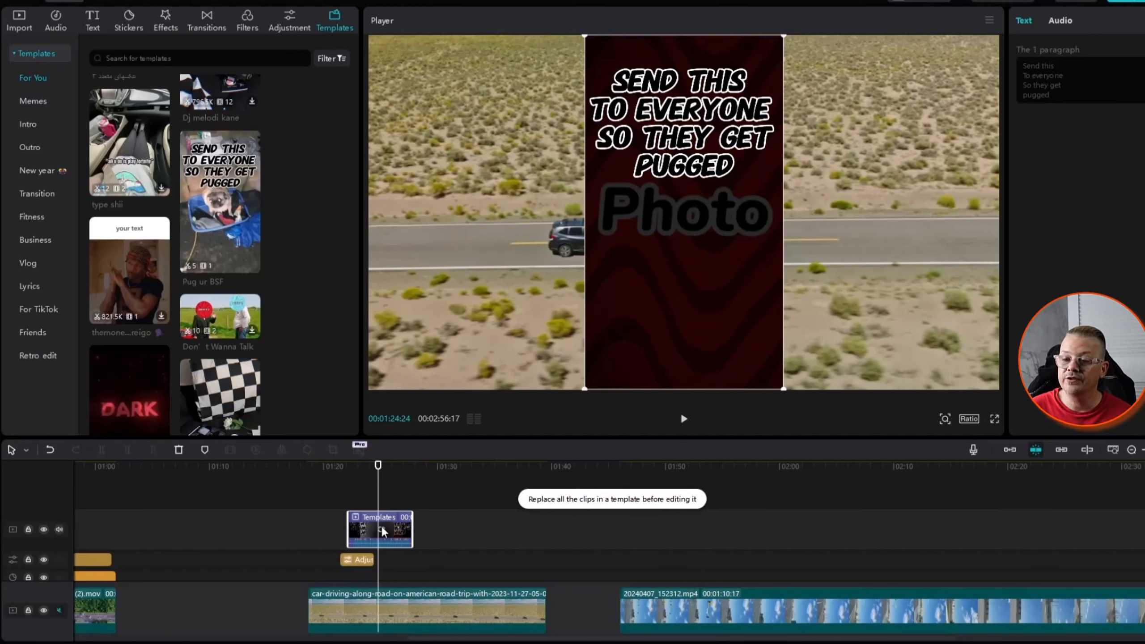
{"action": "double_click", "coordinate": [383, 532]}
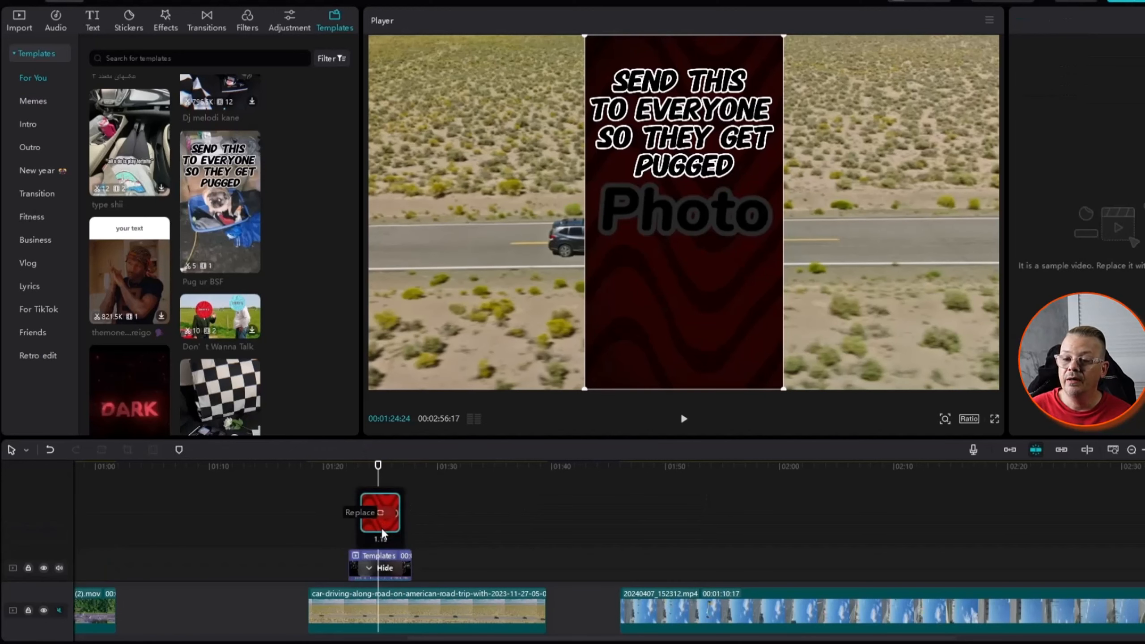
{"action": "mouse_move", "coordinate": [386, 518]}
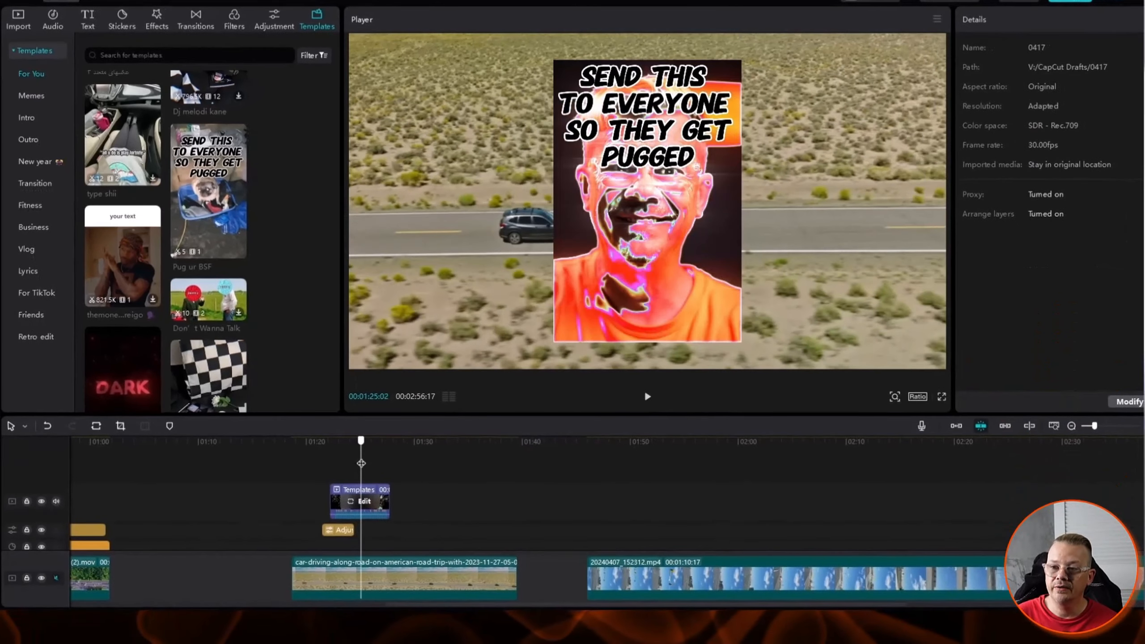
Select the portrait photo inside the template and increase its scale slightly above 100%
{"action": "mouse_move", "coordinate": [361, 464]}
{"action": "left_mouse_down"}
{"action": "mouse_move", "coordinate": [378, 466]}
{"action": "mouse_move", "coordinate": [345, 466]}
{"action": "left_mouse_up"}
{"action": "left_click", "coordinate": [369, 508]}
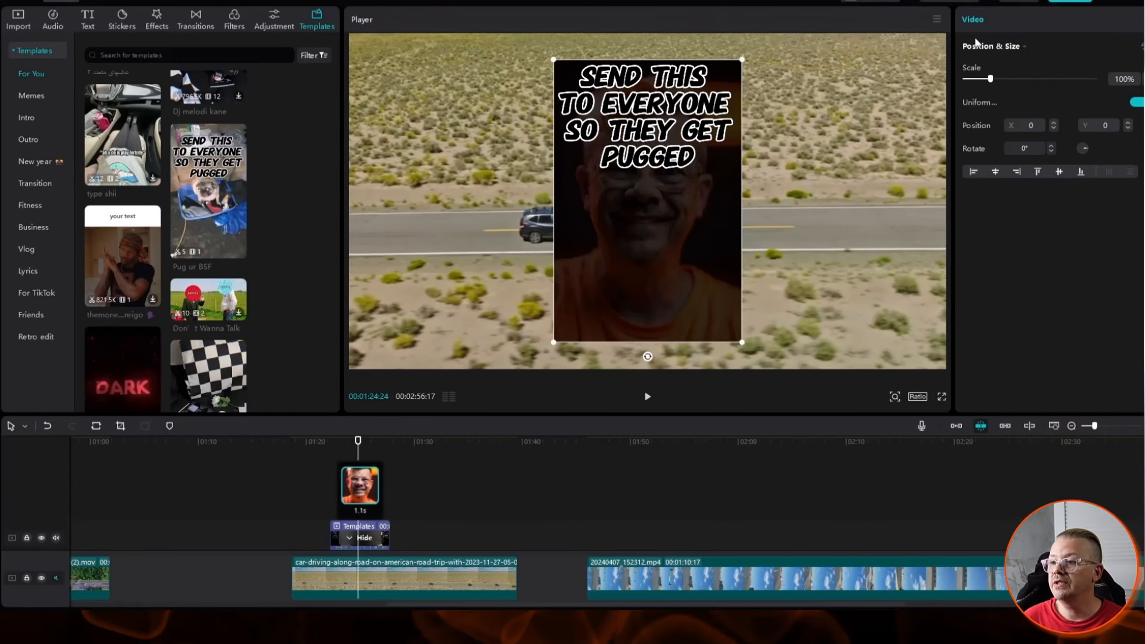
{"action": "mouse_move", "coordinate": [993, 80]}
{"action": "left_mouse_down"}
{"action": "mouse_move", "coordinate": [975, 81]}
{"action": "mouse_move", "coordinate": [1005, 80]}
{"action": "left_mouse_up"}
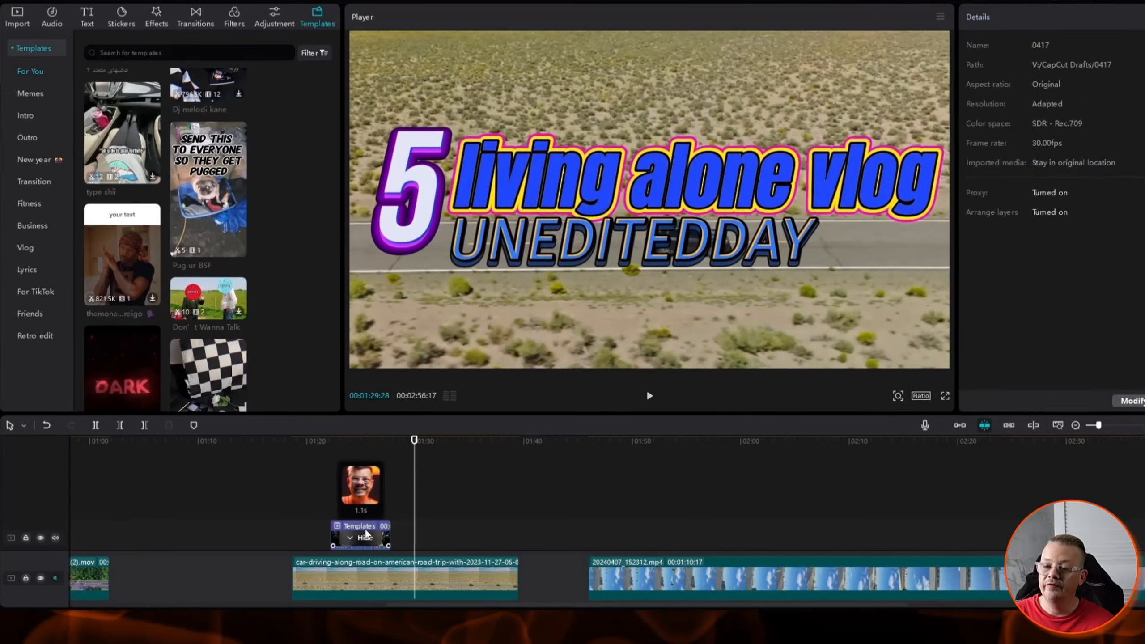
Select the whole template clip and examine its editable text paragraph and its audio settings
{"action": "left_click", "coordinate": [365, 534]}
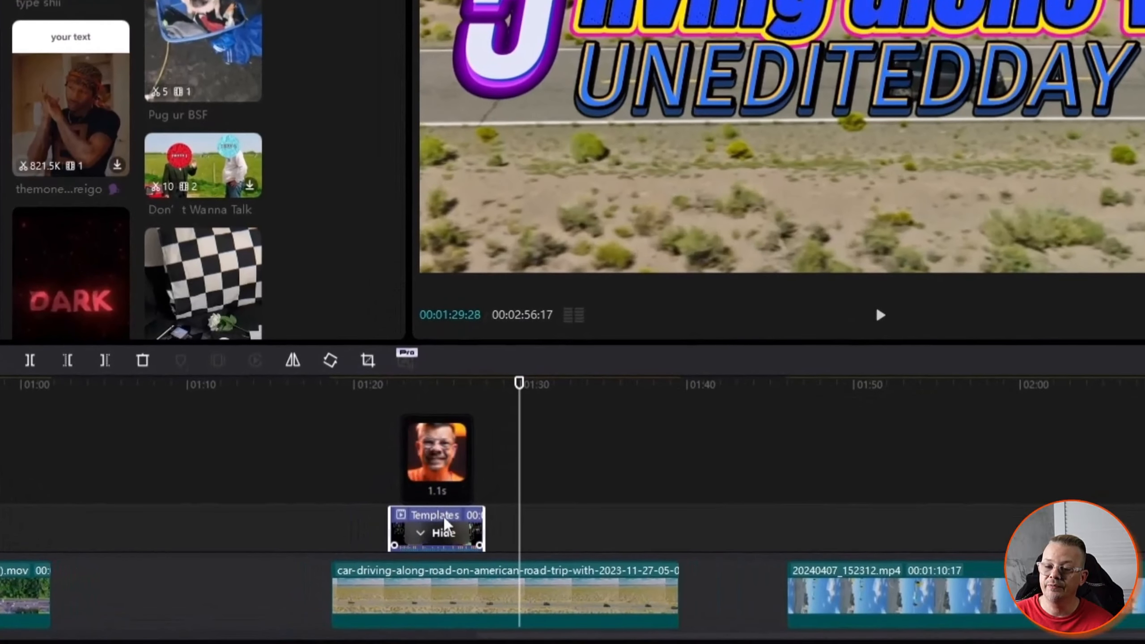
{"action": "left_click", "coordinate": [445, 535]}
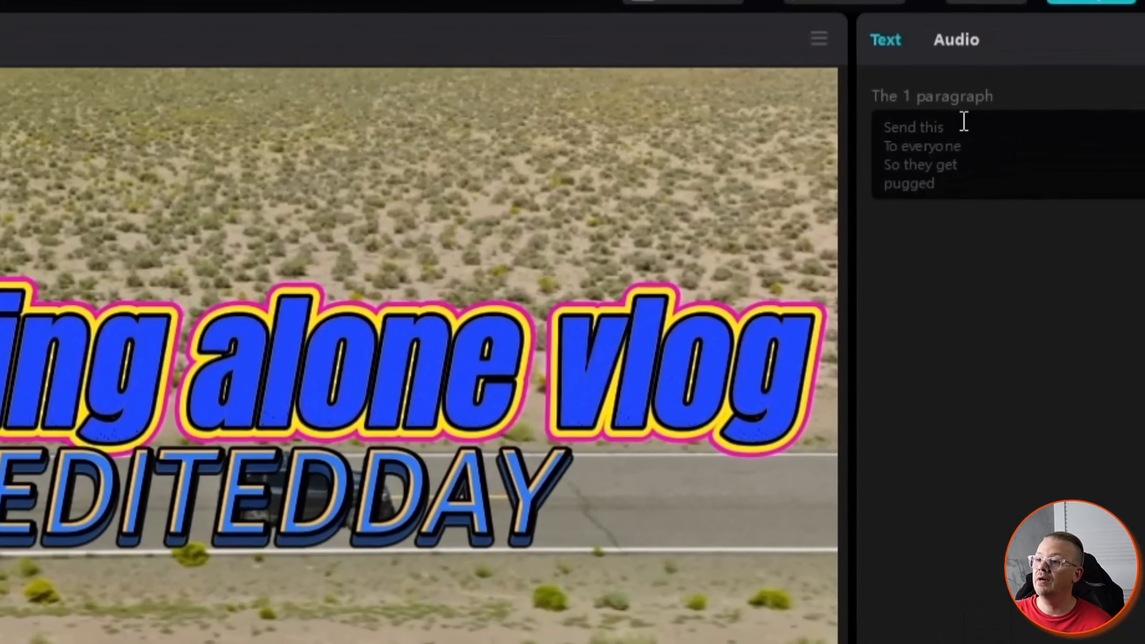
{"action": "left_click", "coordinate": [959, 132]}
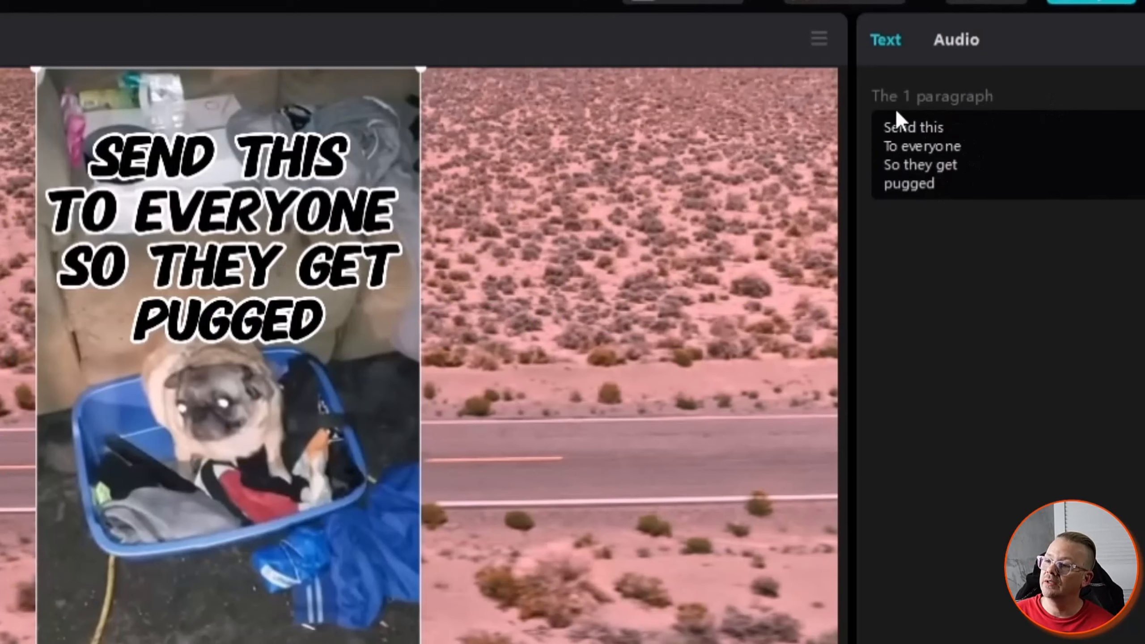
{"action": "left_click", "coordinate": [952, 42]}
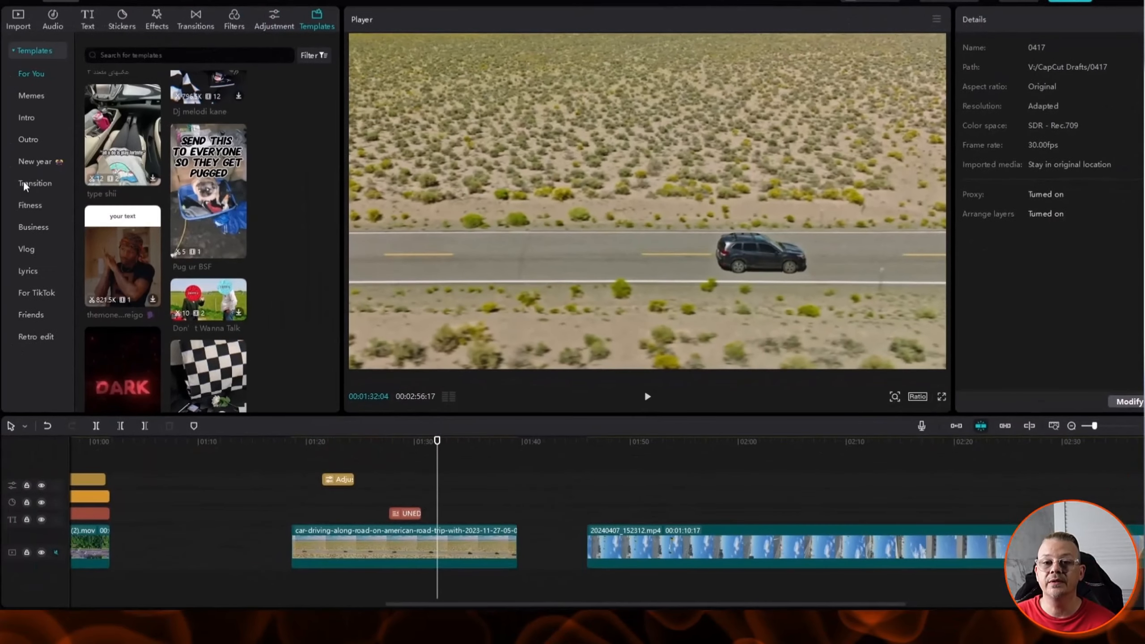
Browse the Transition category of the templates library
{"action": "left_click", "coordinate": [26, 184]}
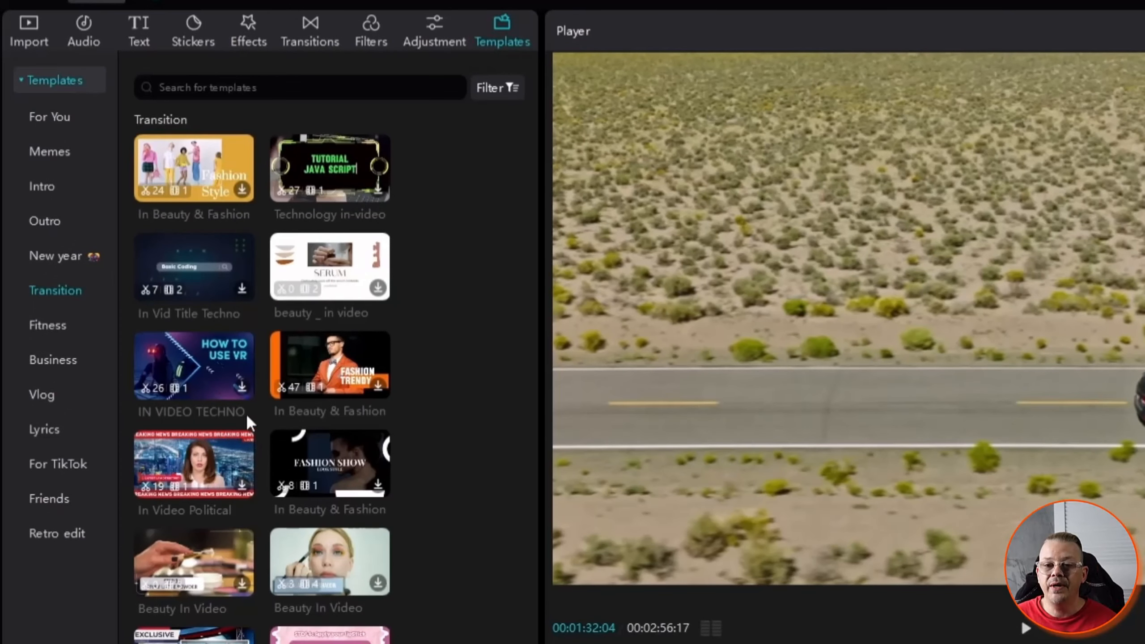
{"action": "scroll", "coordinate": [246, 414], "scroll_direction": "down", "scroll_amount": 5}
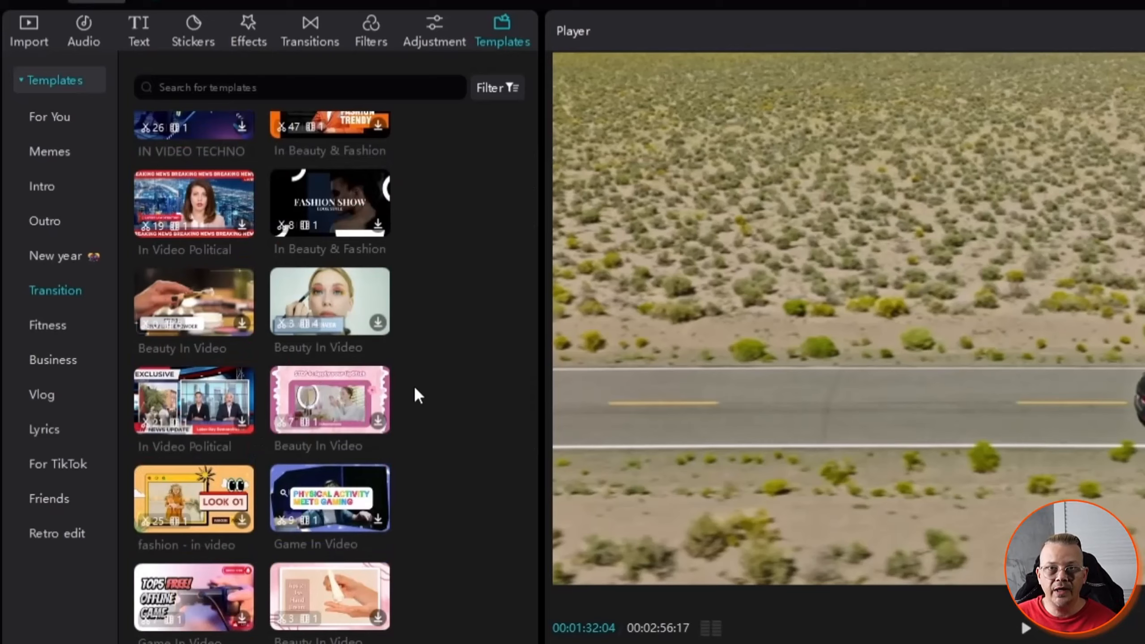
{"action": "scroll", "coordinate": [415, 389], "scroll_direction": "down", "scroll_amount": 5}
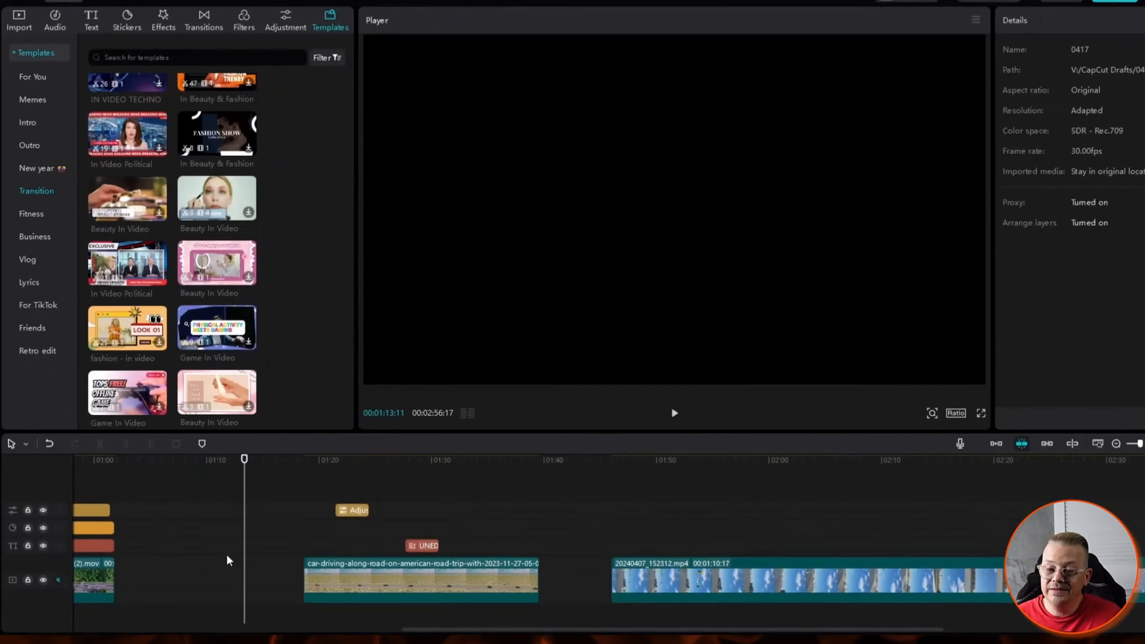